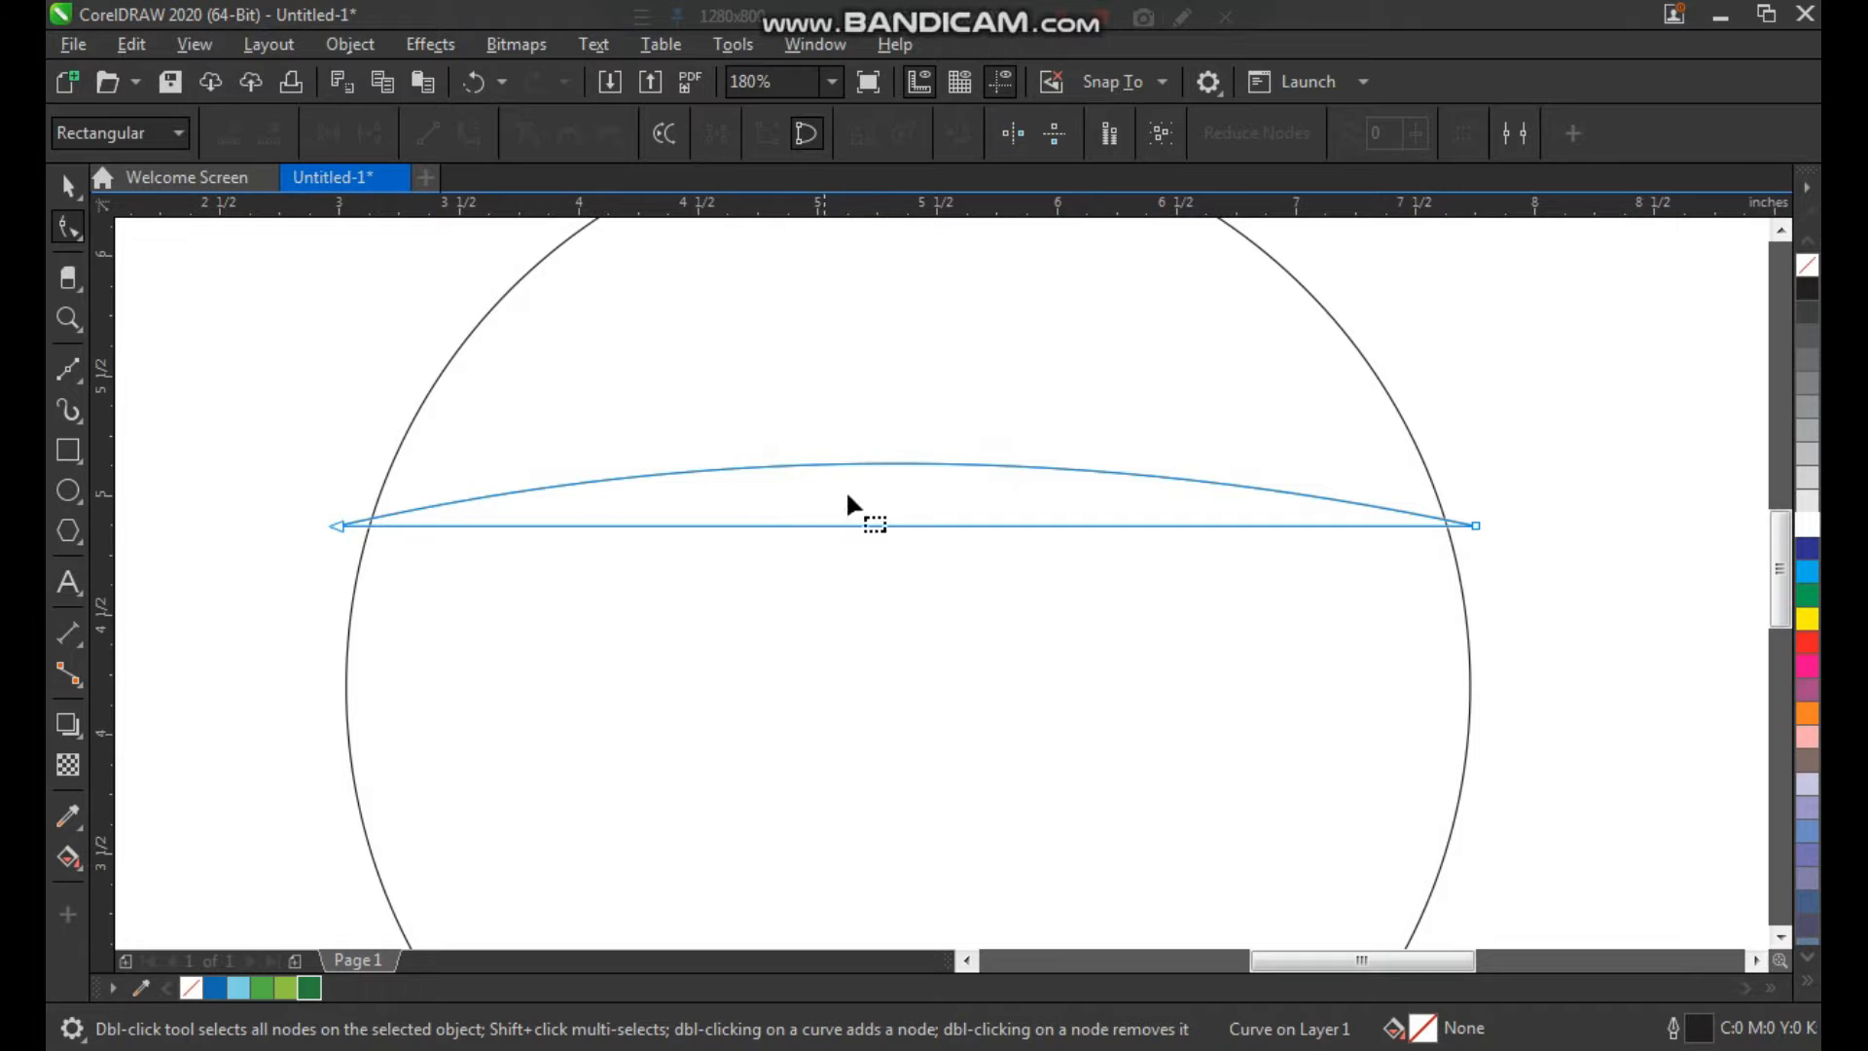
Step: Bulge the crescent's upper edge with its curve handles, convert the straight lower edge to a curve and bend it upward
click(1478, 527)
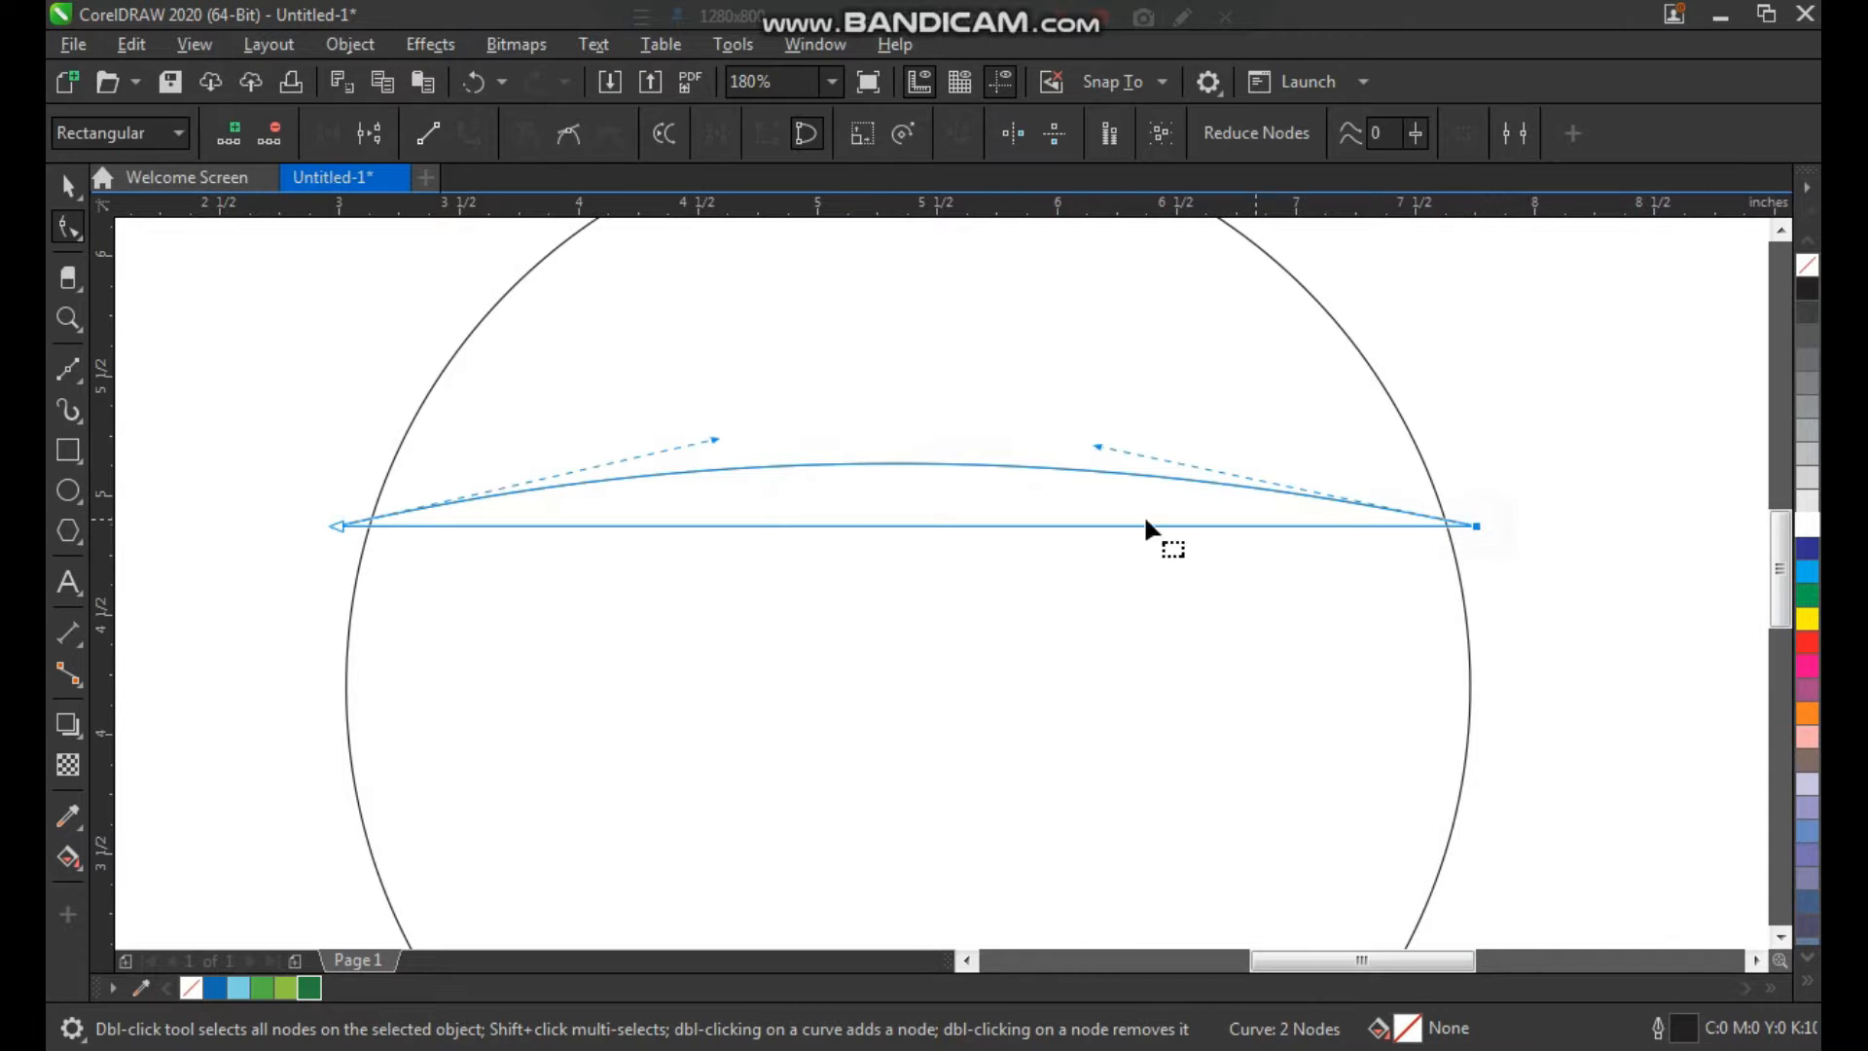
drag(715, 440, 391, 360)
drag(1098, 447, 1393, 333)
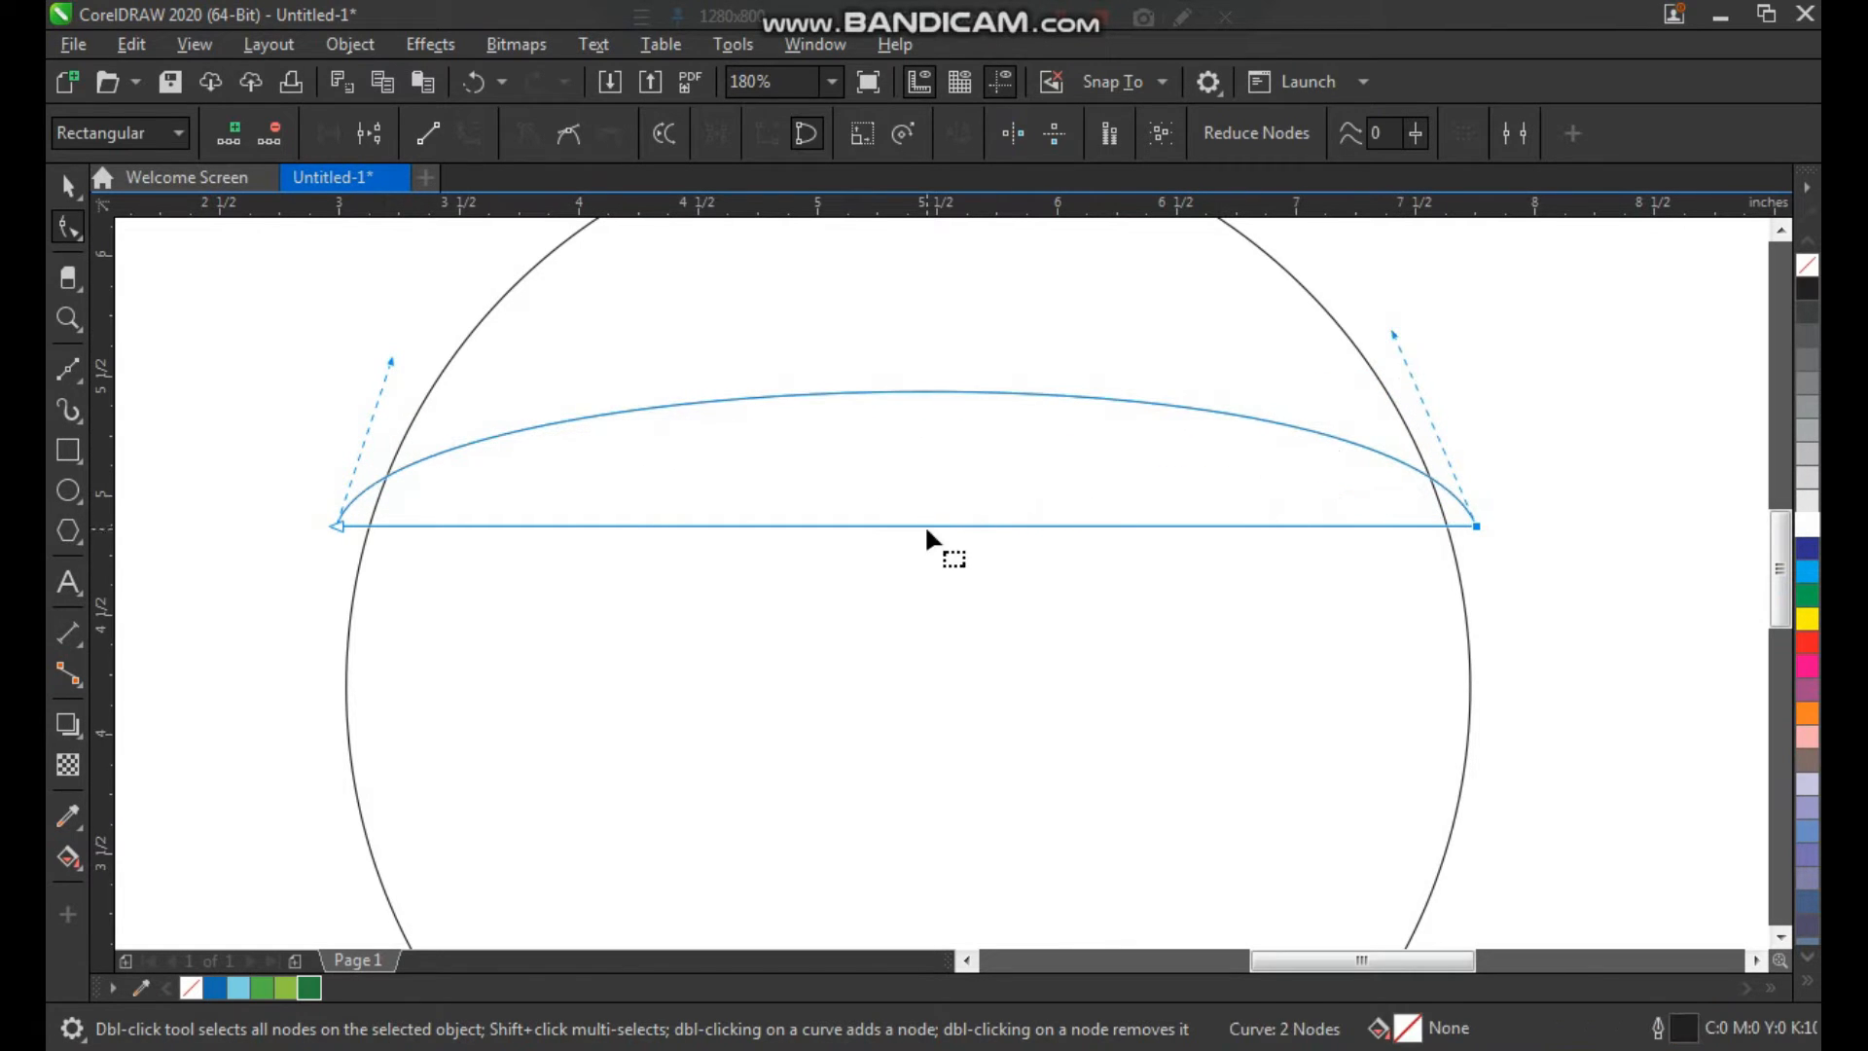
click(919, 523)
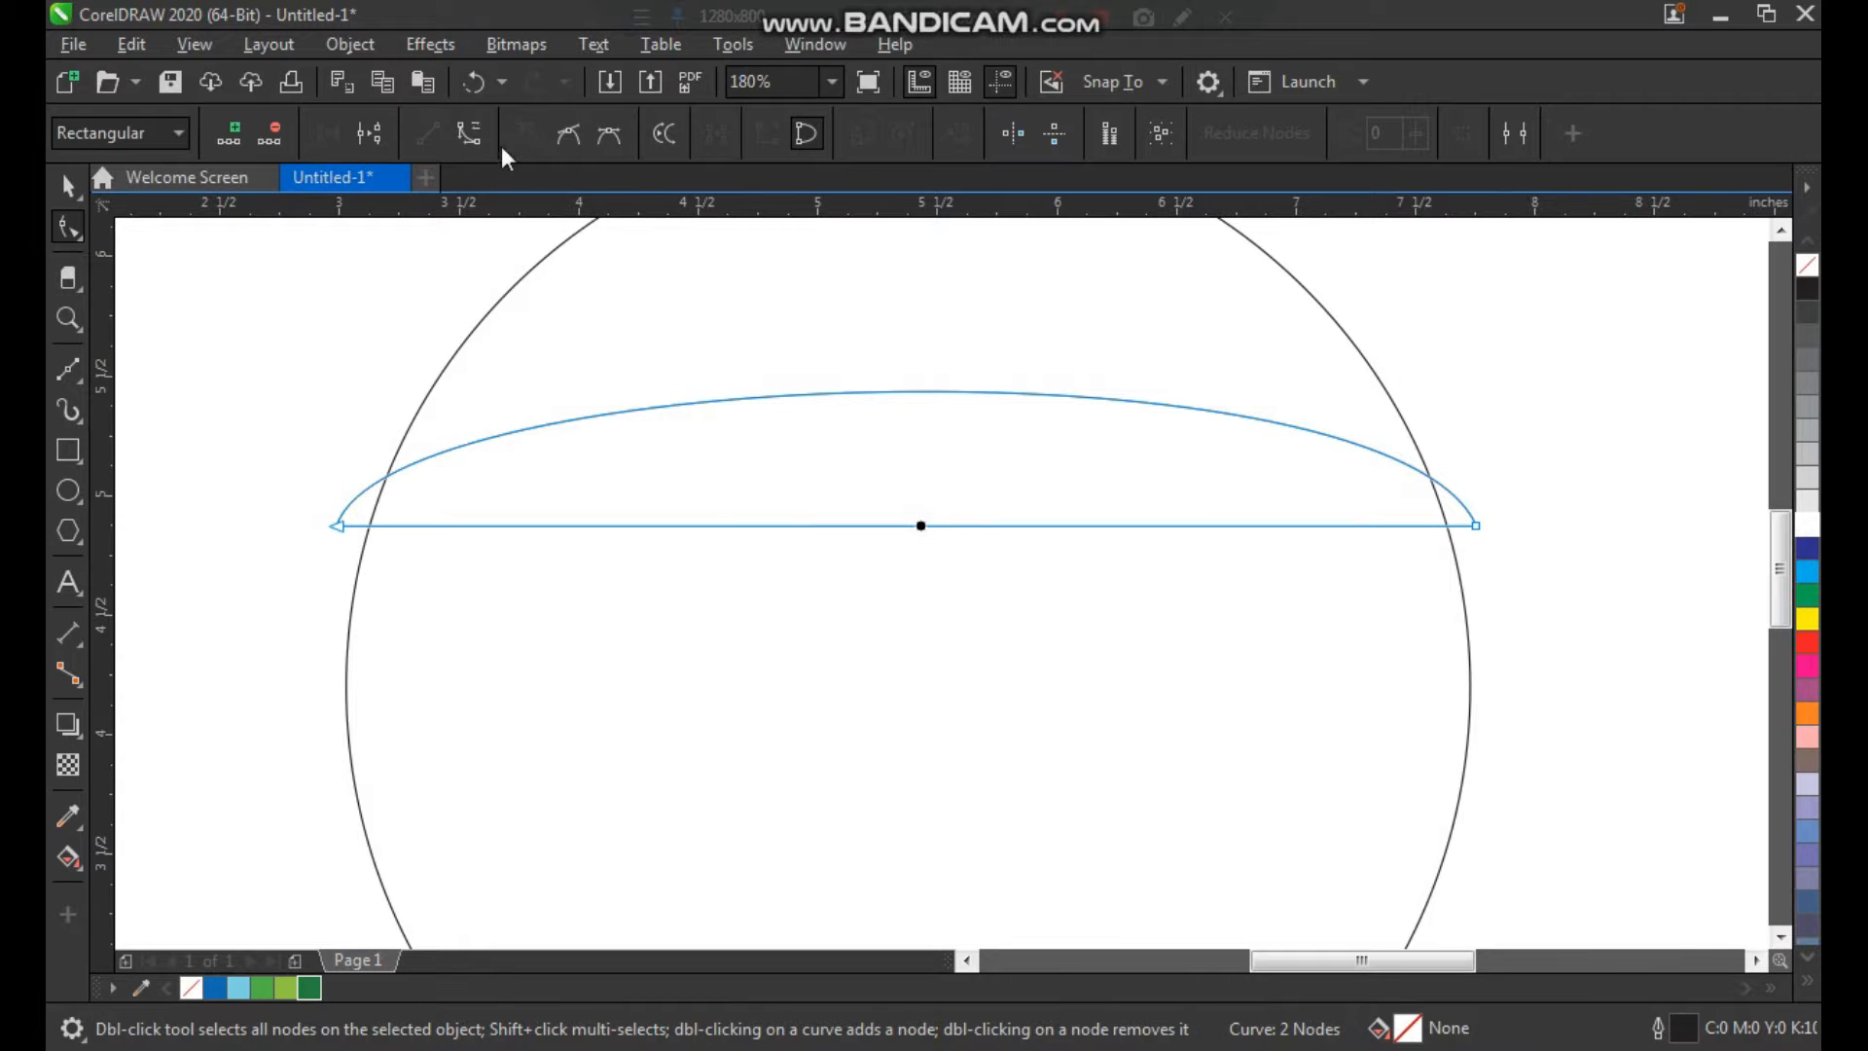
click(469, 132)
drag(903, 525, 903, 453)
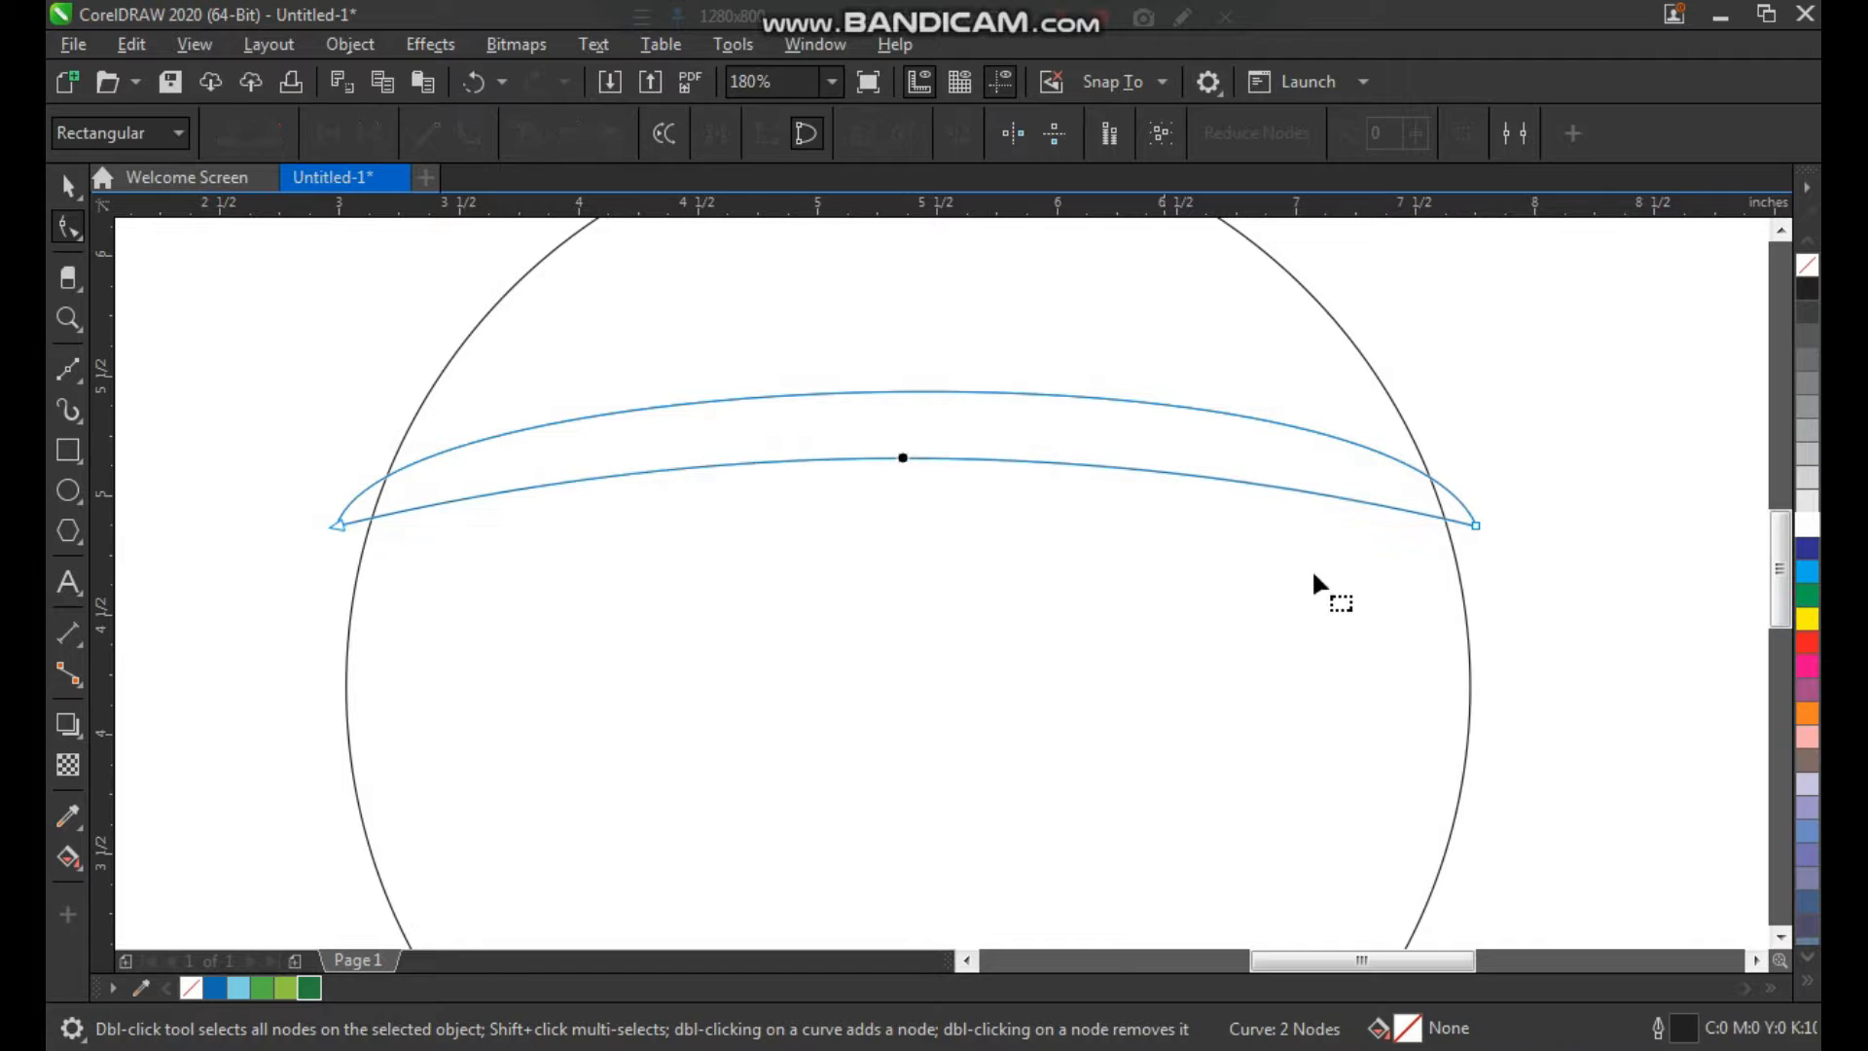
Step: Resize the crescent to about 4.58 in wide and 0.81 in high so its tips reach the circle
key(space)
drag(1489, 455, 1468, 450)
click(1561, 554)
key(F3)
key(F2)
drag(555, 314, 1158, 874)
click(983, 462)
drag(954, 534, 955, 556)
click(1389, 459)
click(1274, 486)
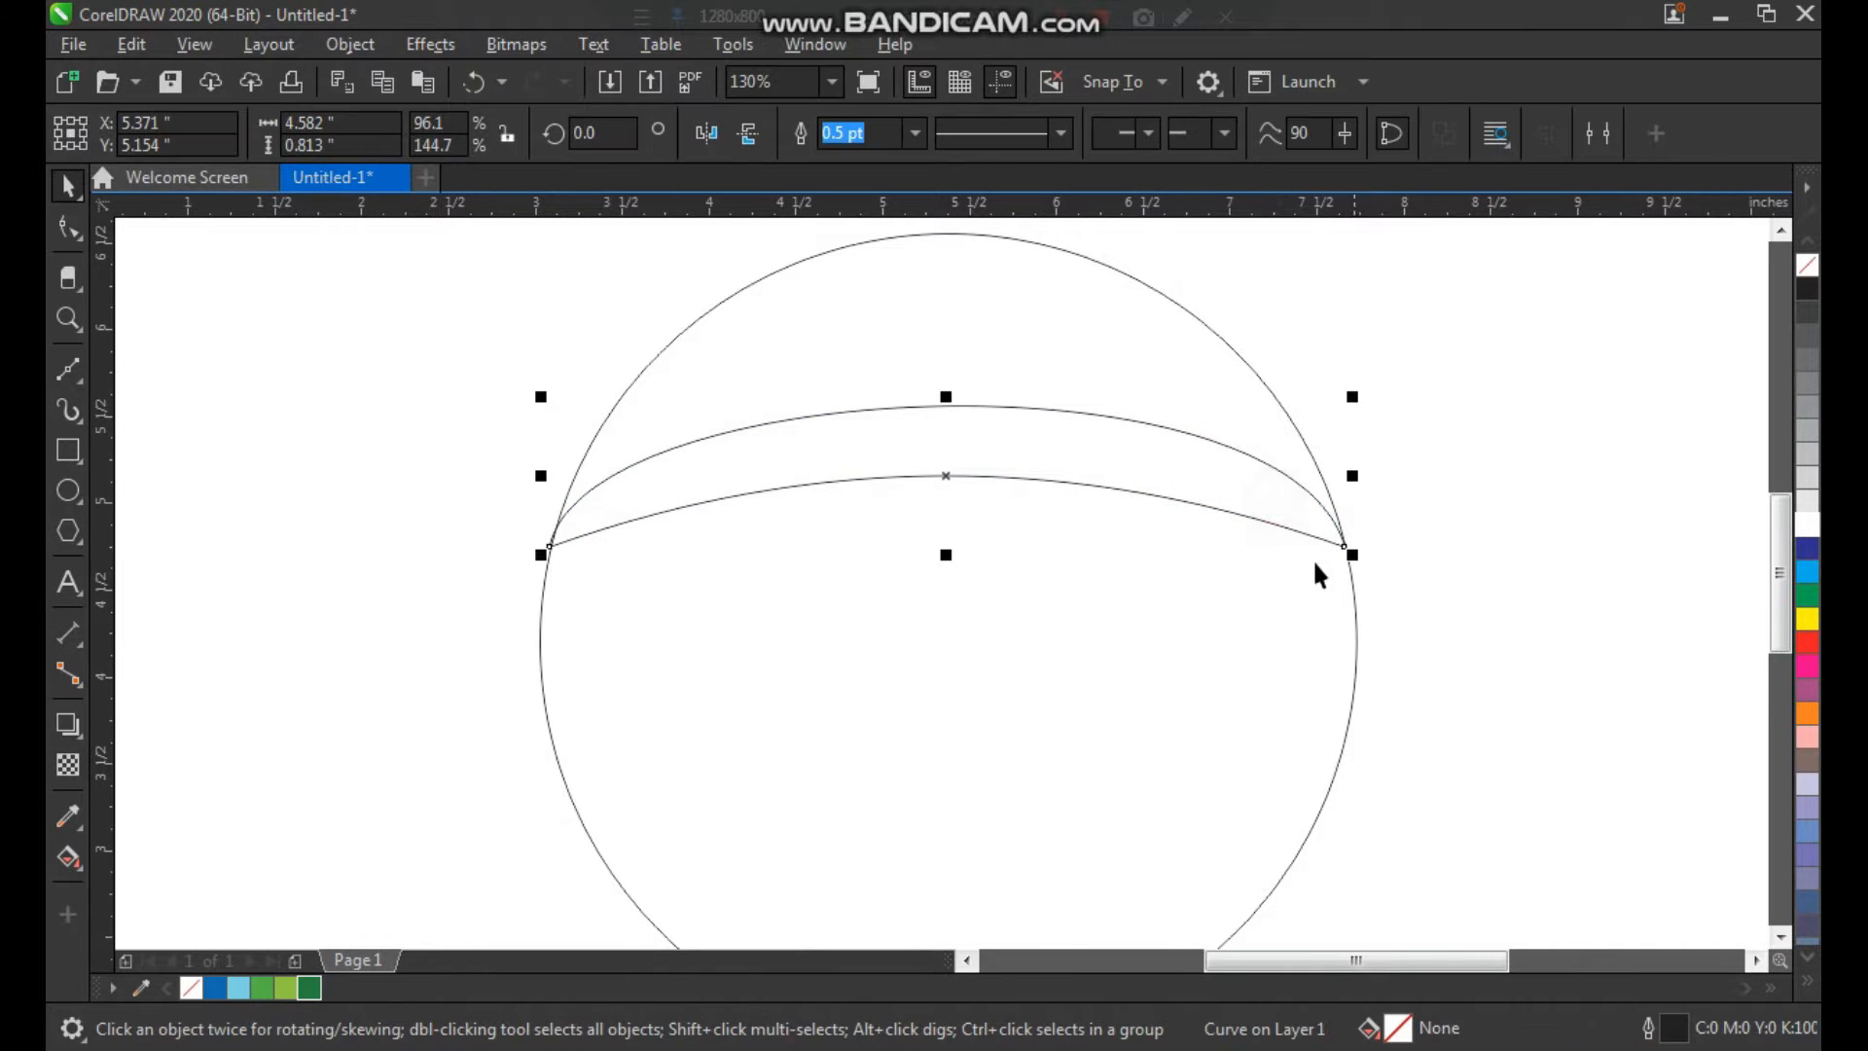
Step: Stretch the crescent to about 4.66 in wide and 0.91 in high, with both tips slightly overlapping the circle
drag(946, 555, 951, 564)
key(F2)
click(1220, 416)
drag(1021, 385, 1039, 389)
shift+click(1109, 535)
scroll(951, 575, down, 2)
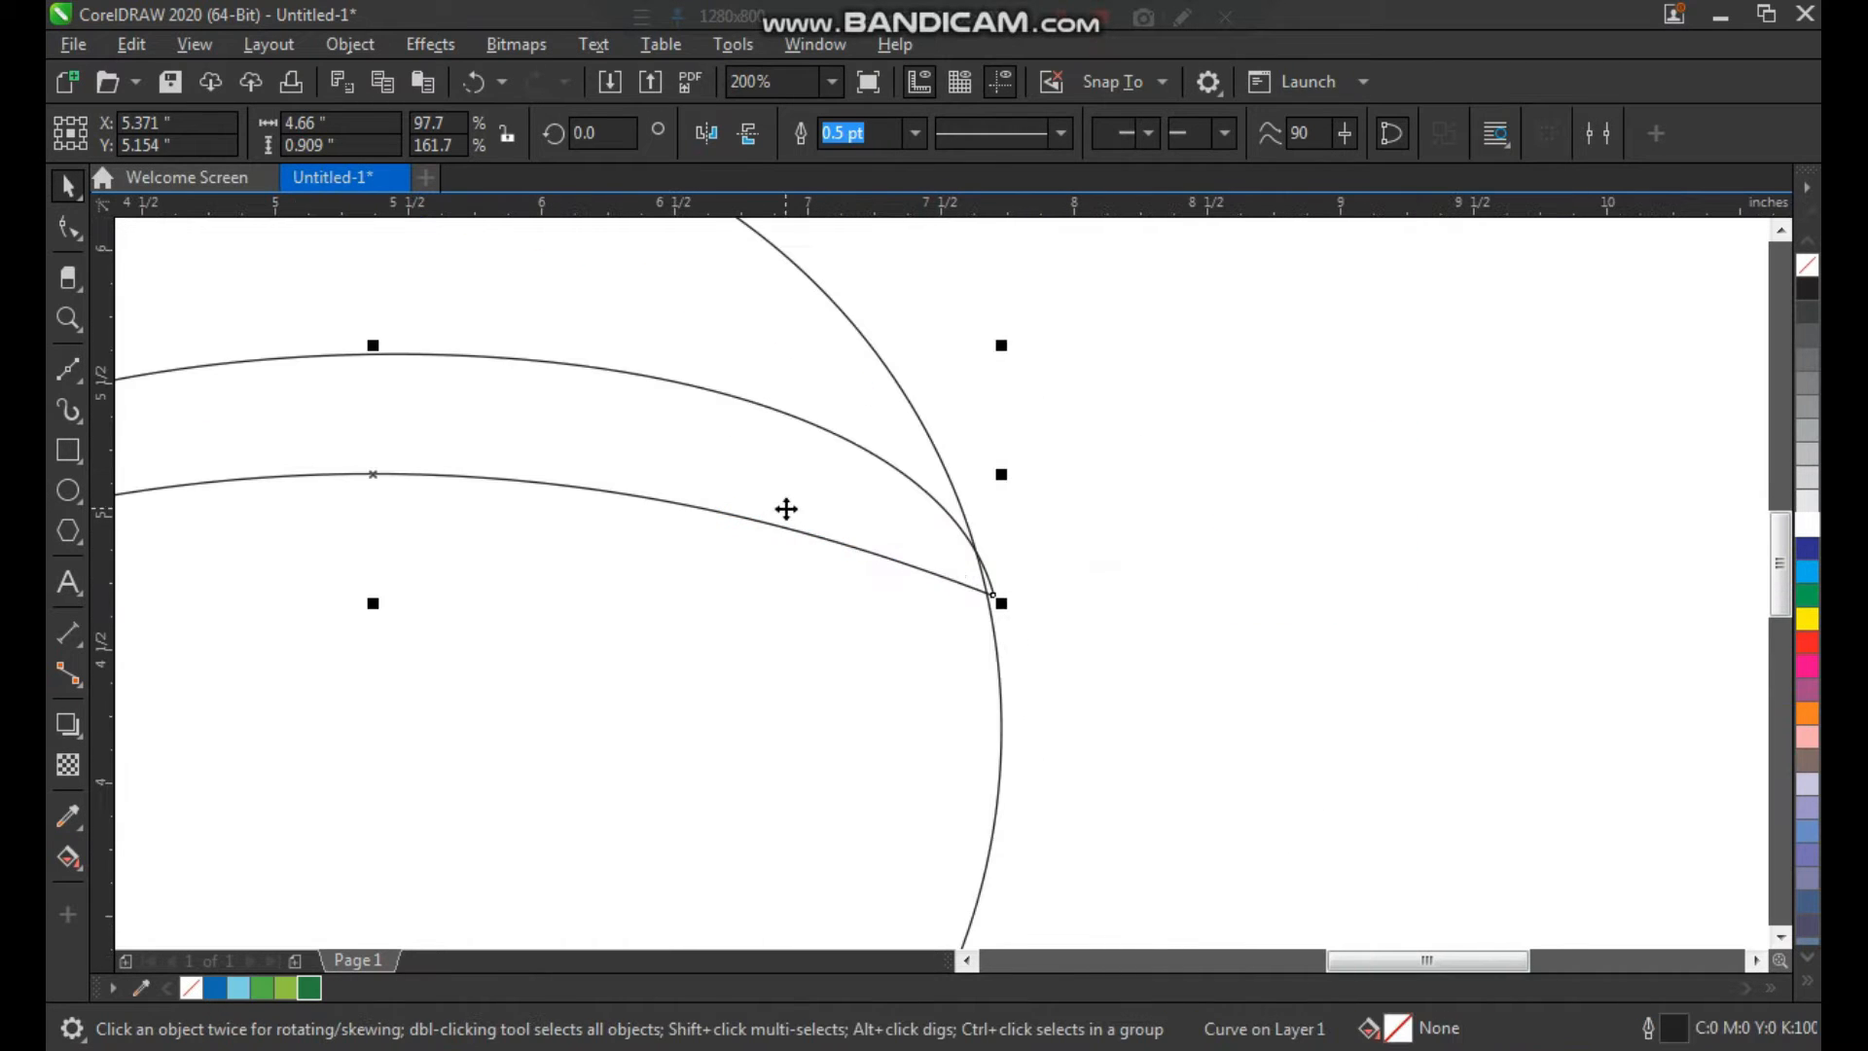
click(1147, 609)
scroll(983, 477, down, 1)
Step: Place the crescent over the circle's top with a copy below it, and narrow that copy to about 4.23 in
key(F2)
drag(1114, 261, 192, 730)
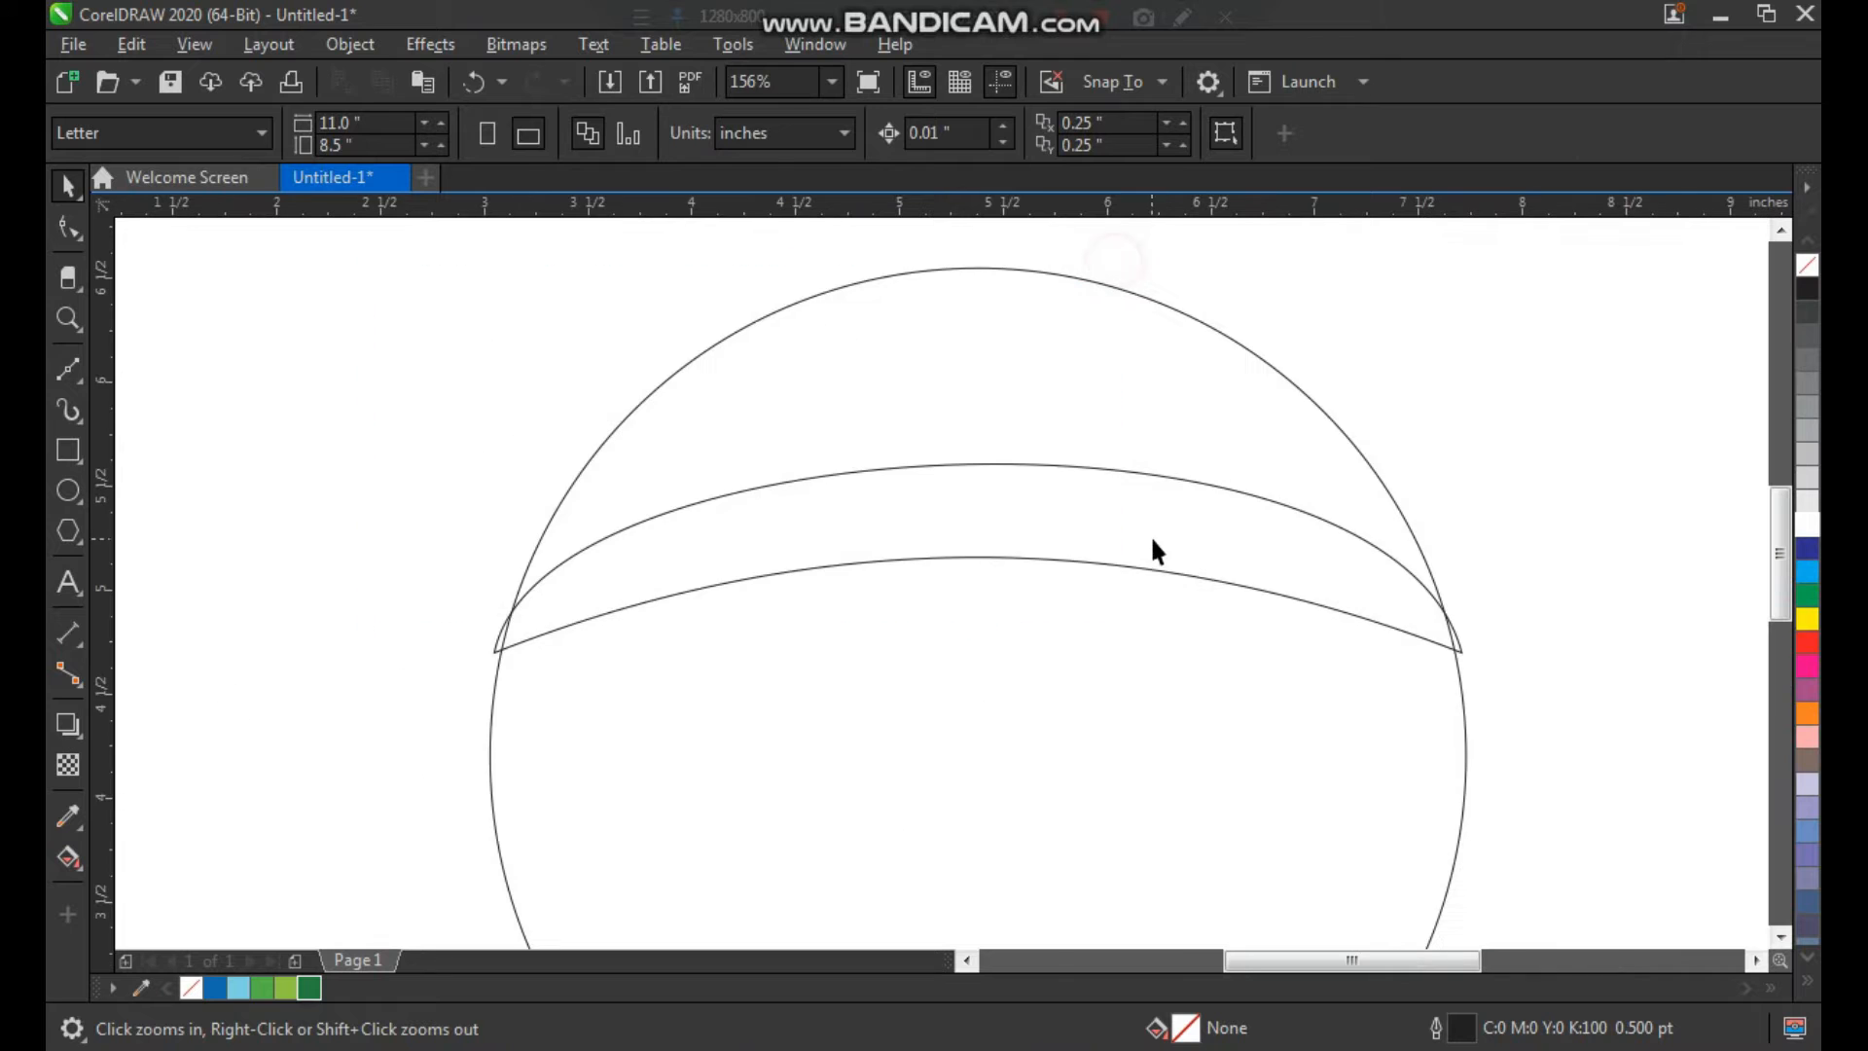
drag(1166, 531, 1204, 428)
key(z)
drag(1142, 334, 1430, 715)
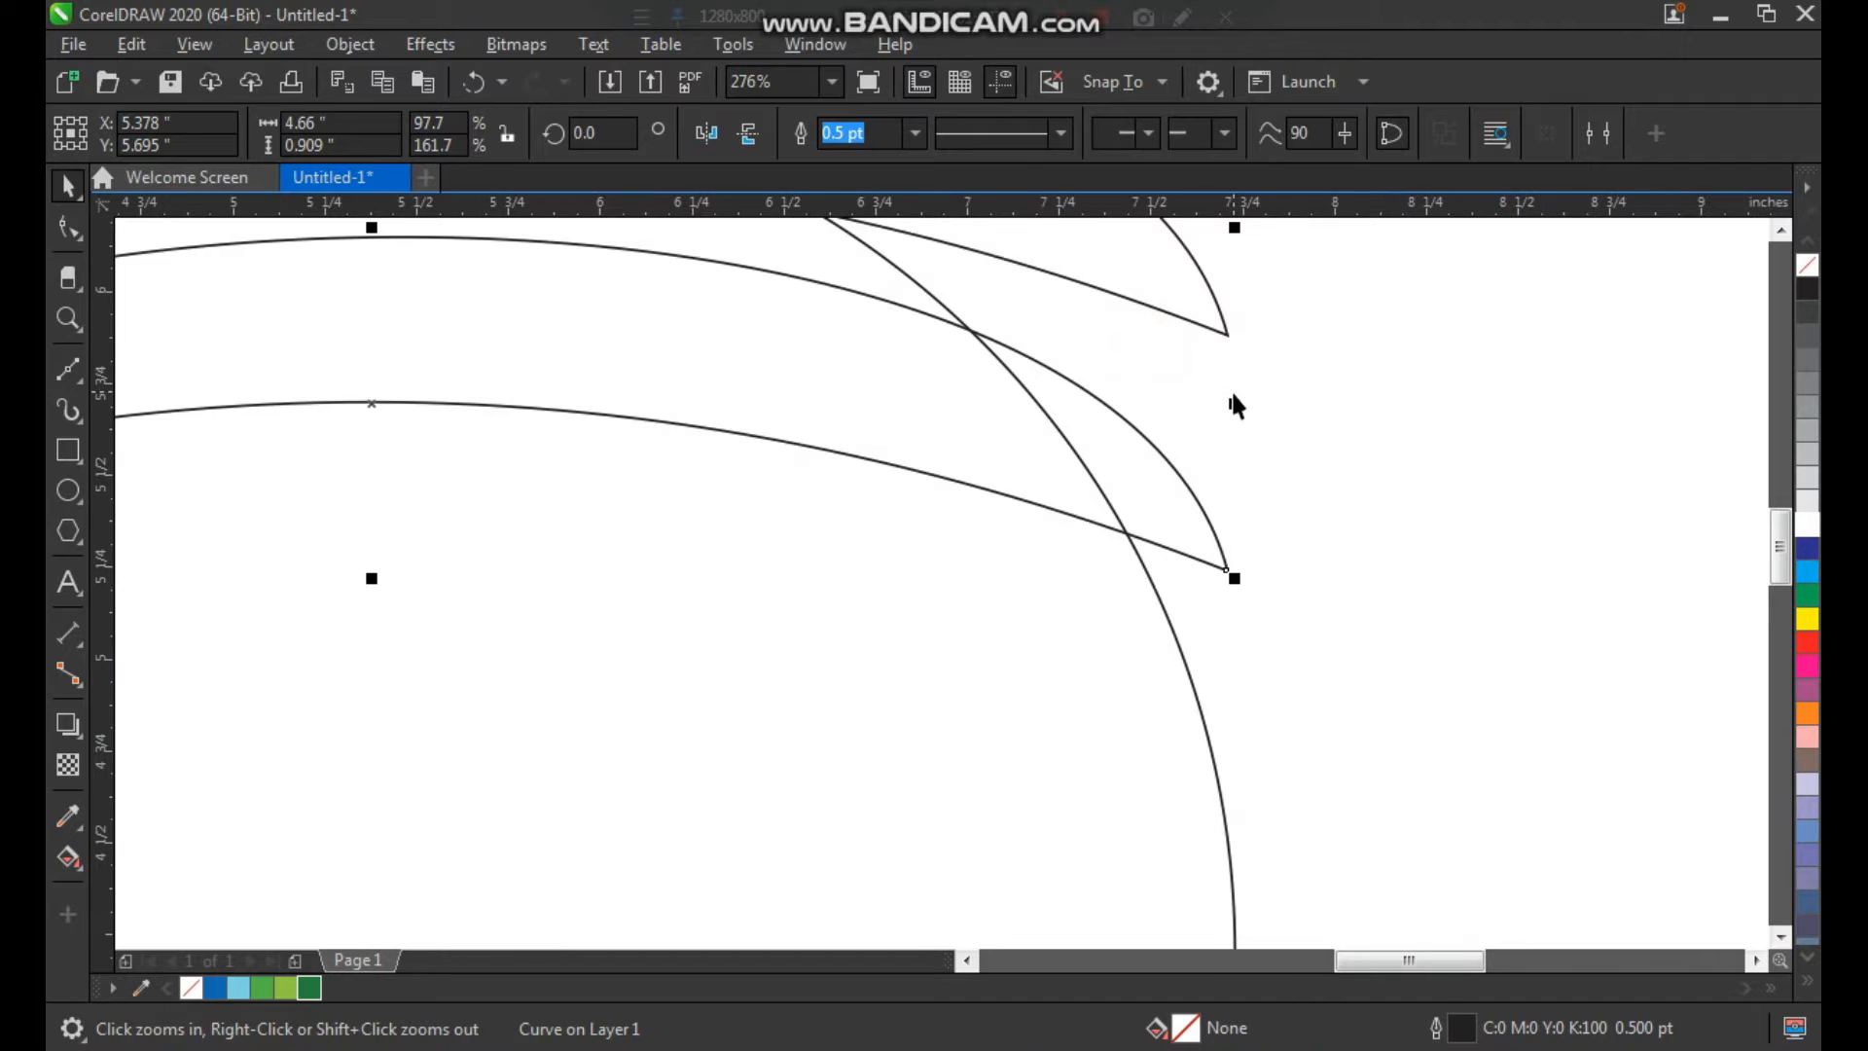
drag(1233, 406, 1156, 422)
scroll(1211, 519, down, 3)
Step: Copy the narrowed crescent downward to about Y 4.85 in and widen it to about 4.77 in to span the circle
key(F2)
drag(1301, 401, 700, 754)
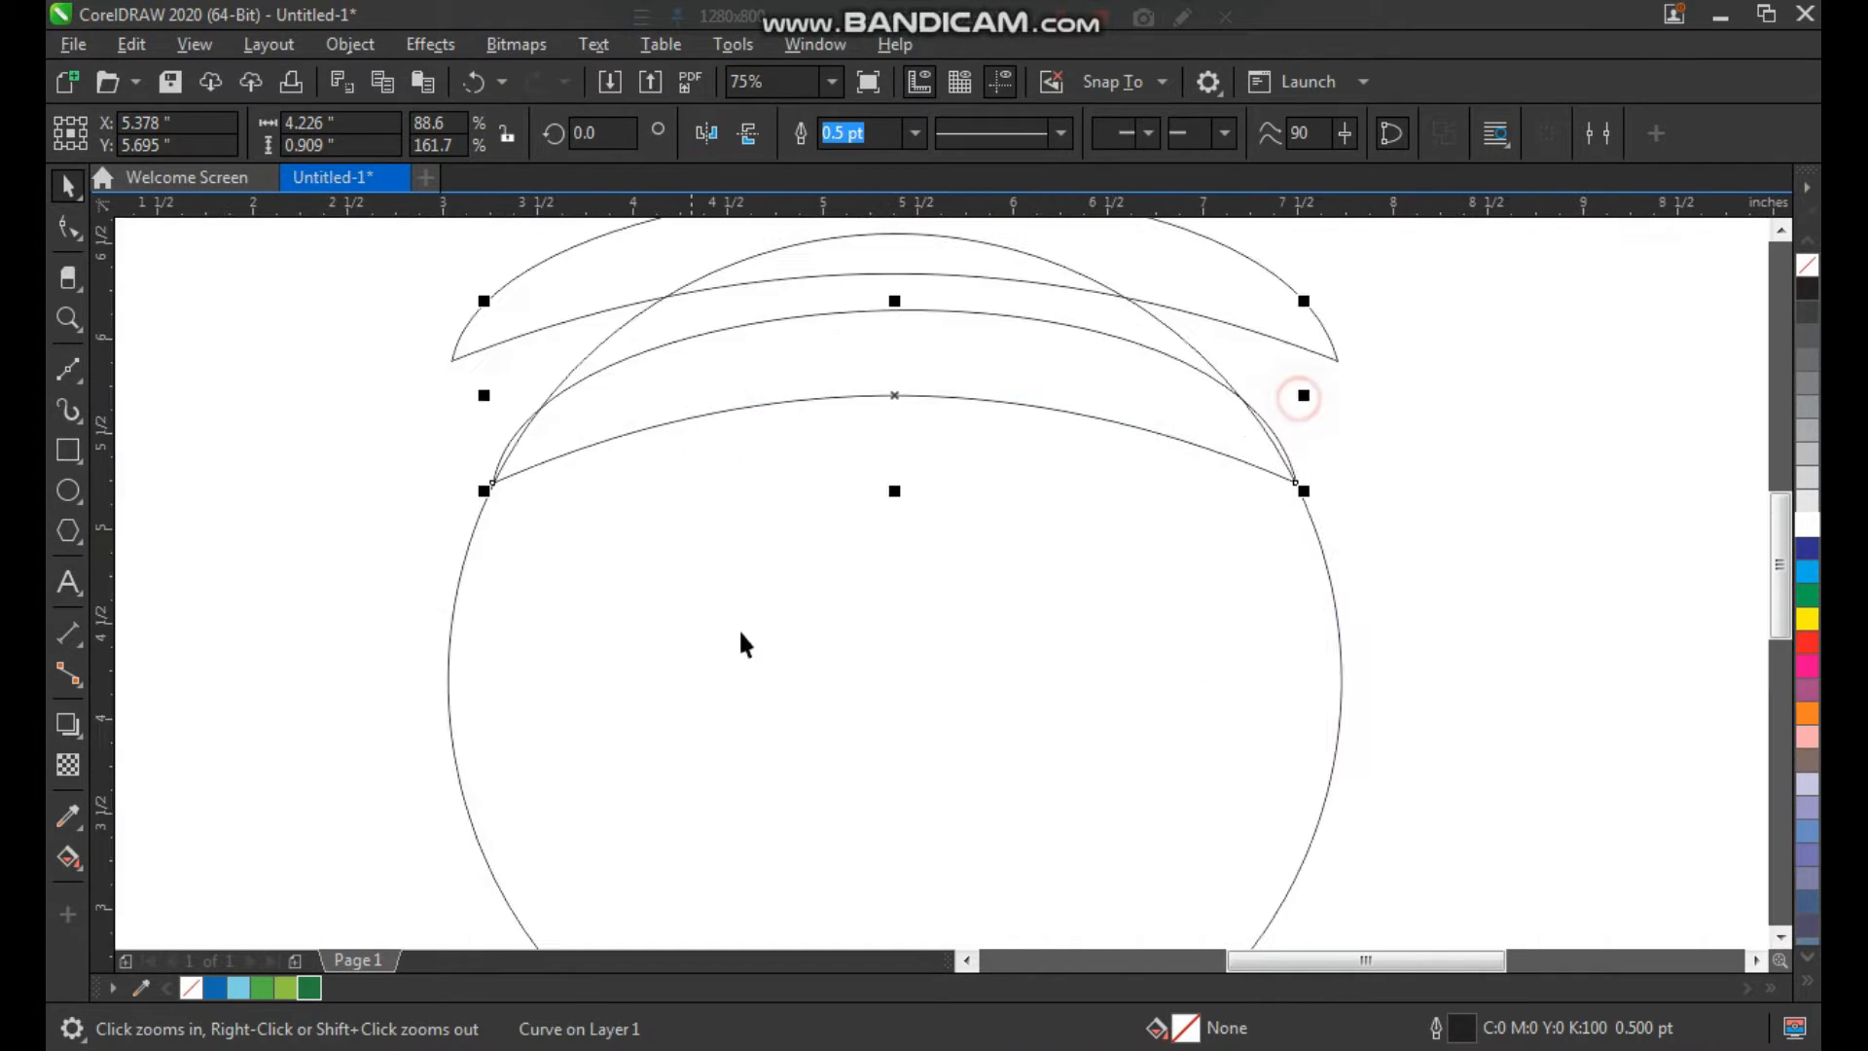
drag(976, 379, 961, 515)
drag(1303, 534, 1350, 538)
drag(931, 533, 931, 557)
drag(1350, 556, 1355, 558)
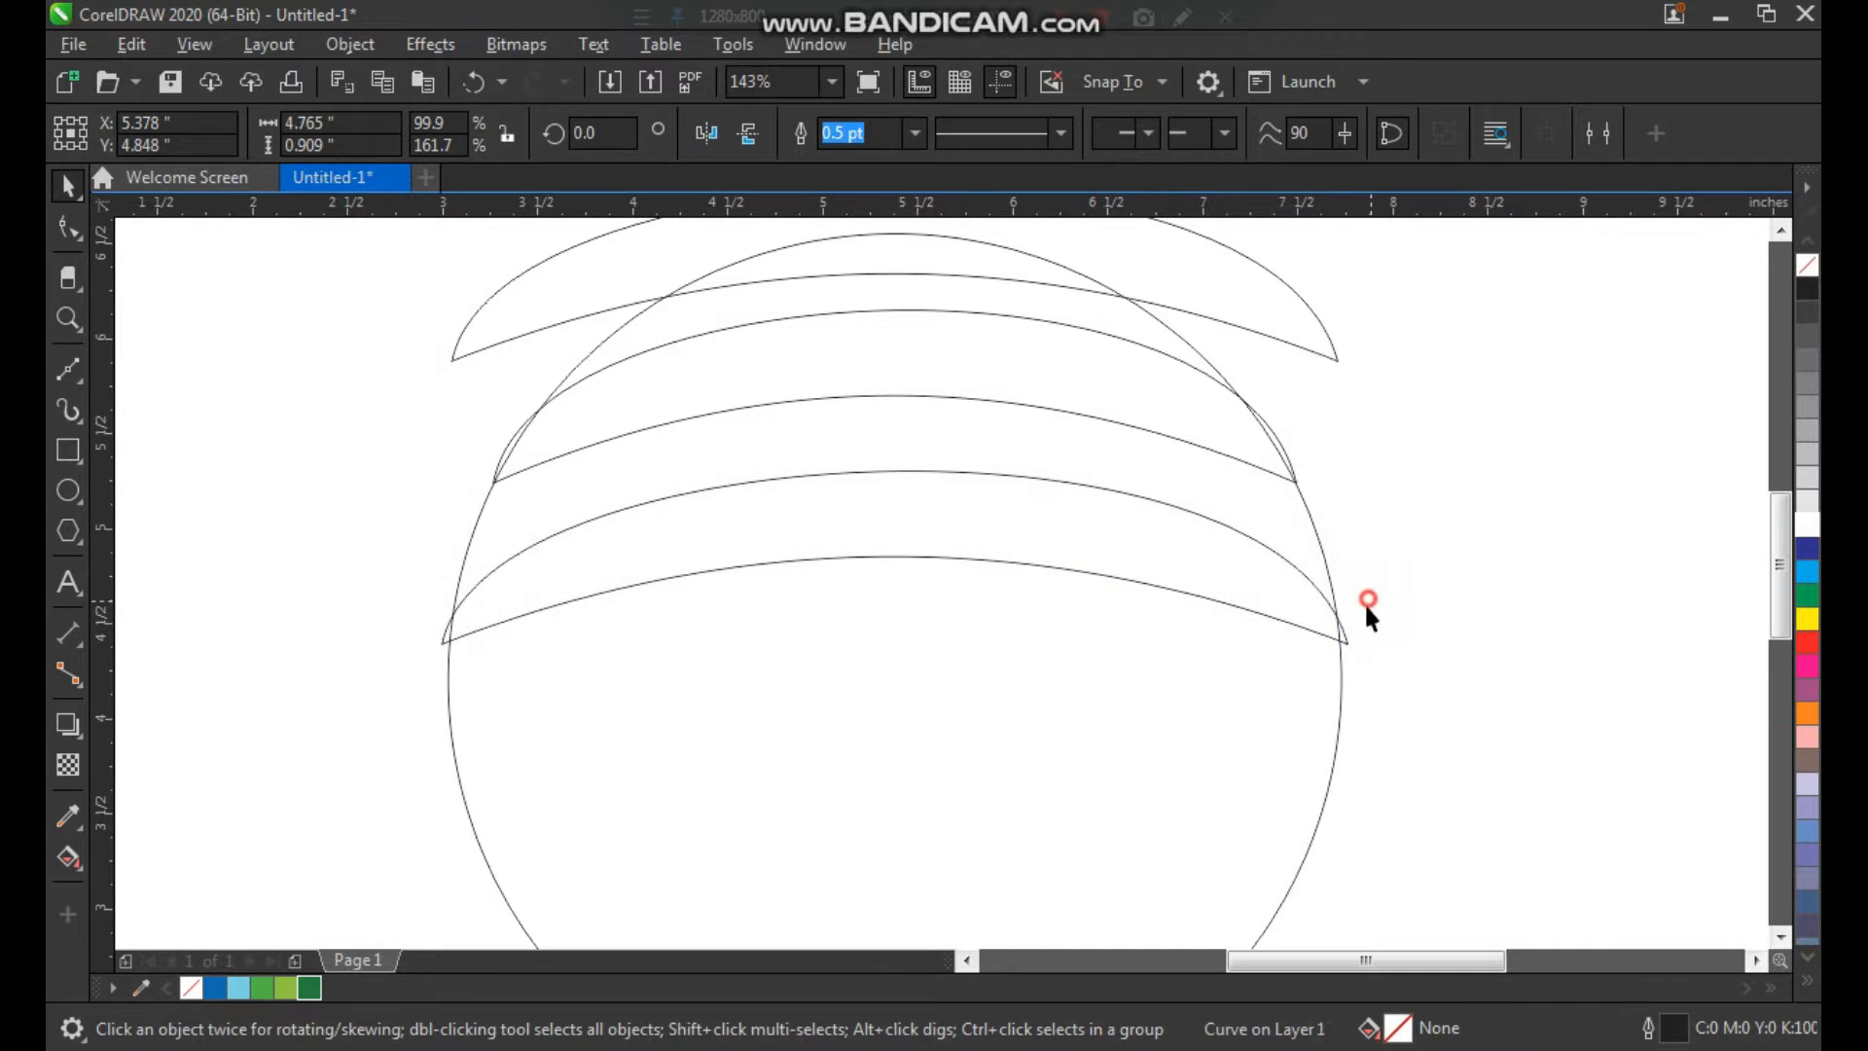
Step: Duplicate the widest crescent just below the circle's middle and narrow the copy to about 4.58 in
key(F3)
key(F2)
drag(760, 405, 1147, 853)
drag(995, 398, 991, 537)
key(F2)
click(985, 445)
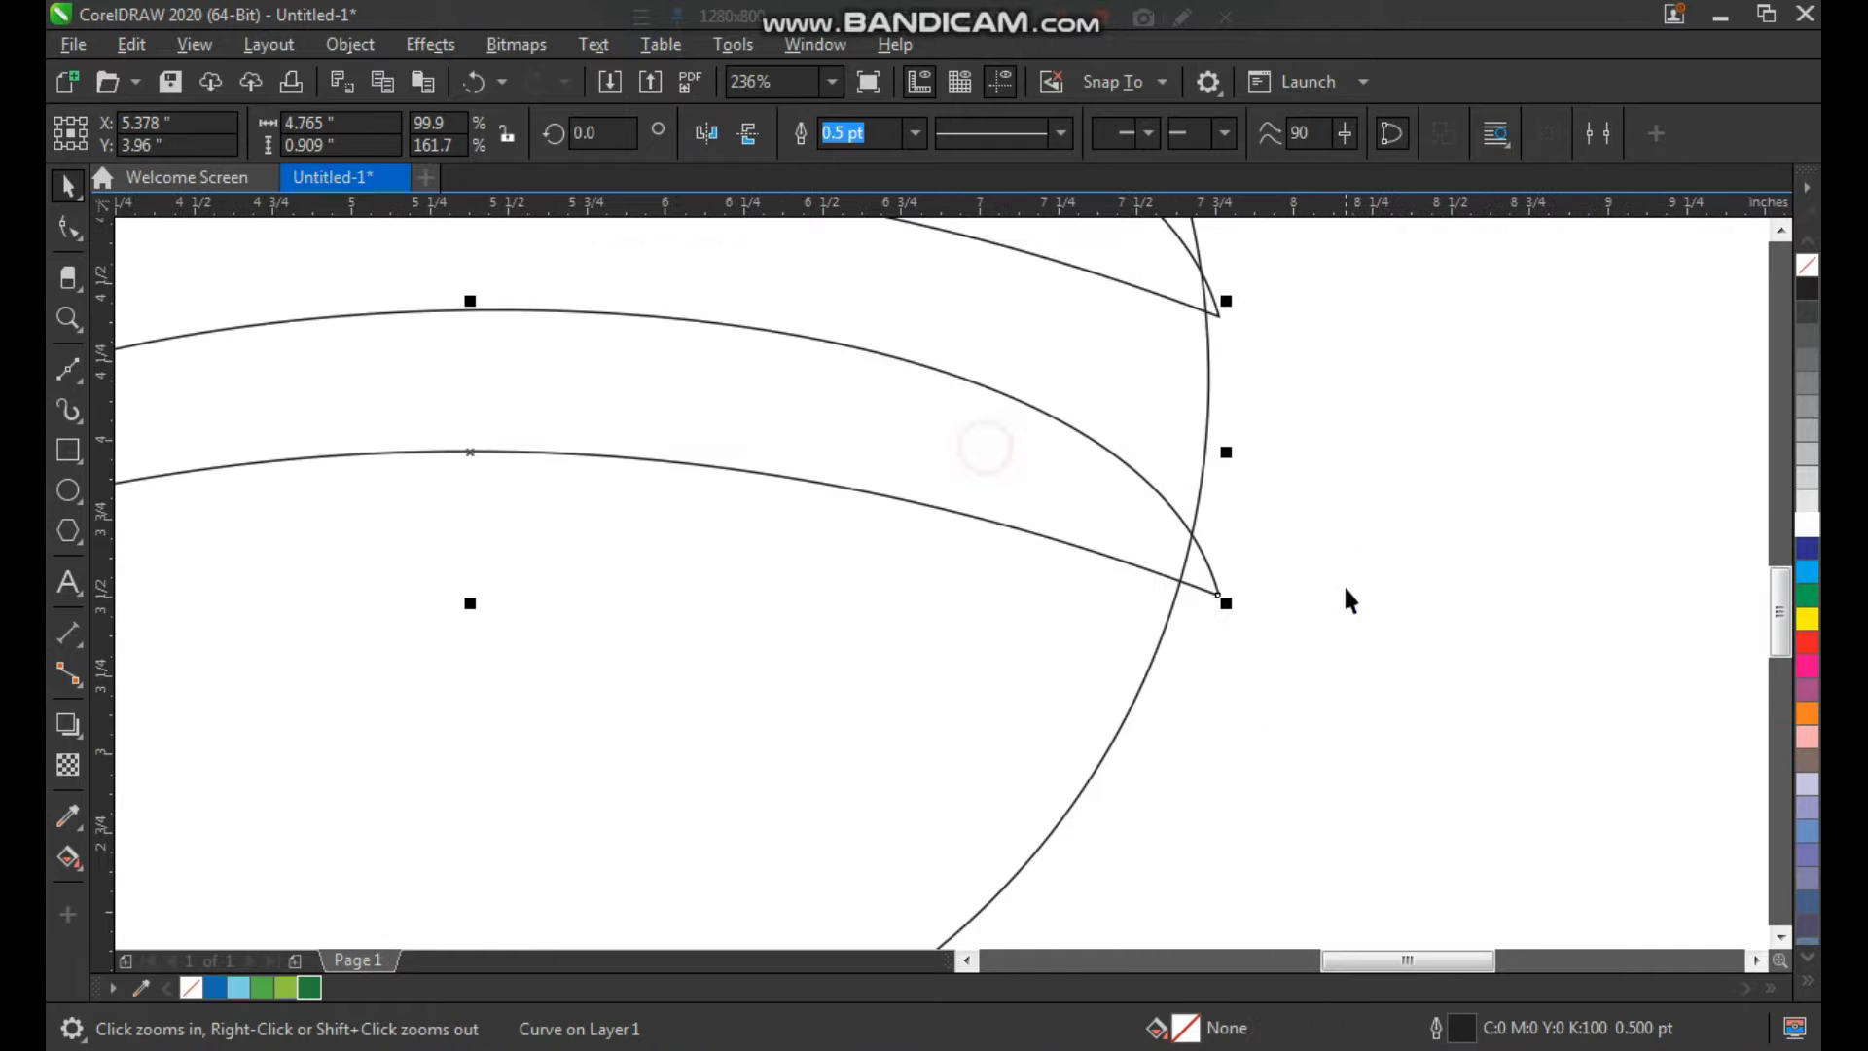
drag(1230, 451, 1198, 453)
Step: Add another crescent copy in the circle's lower part at about Y 3.05 in and narrow it to about 3.67 in
scroll(1265, 519, down, 3)
scroll(1139, 419, up, 2)
key(space)
drag(1046, 452, 1438, 909)
key(F2)
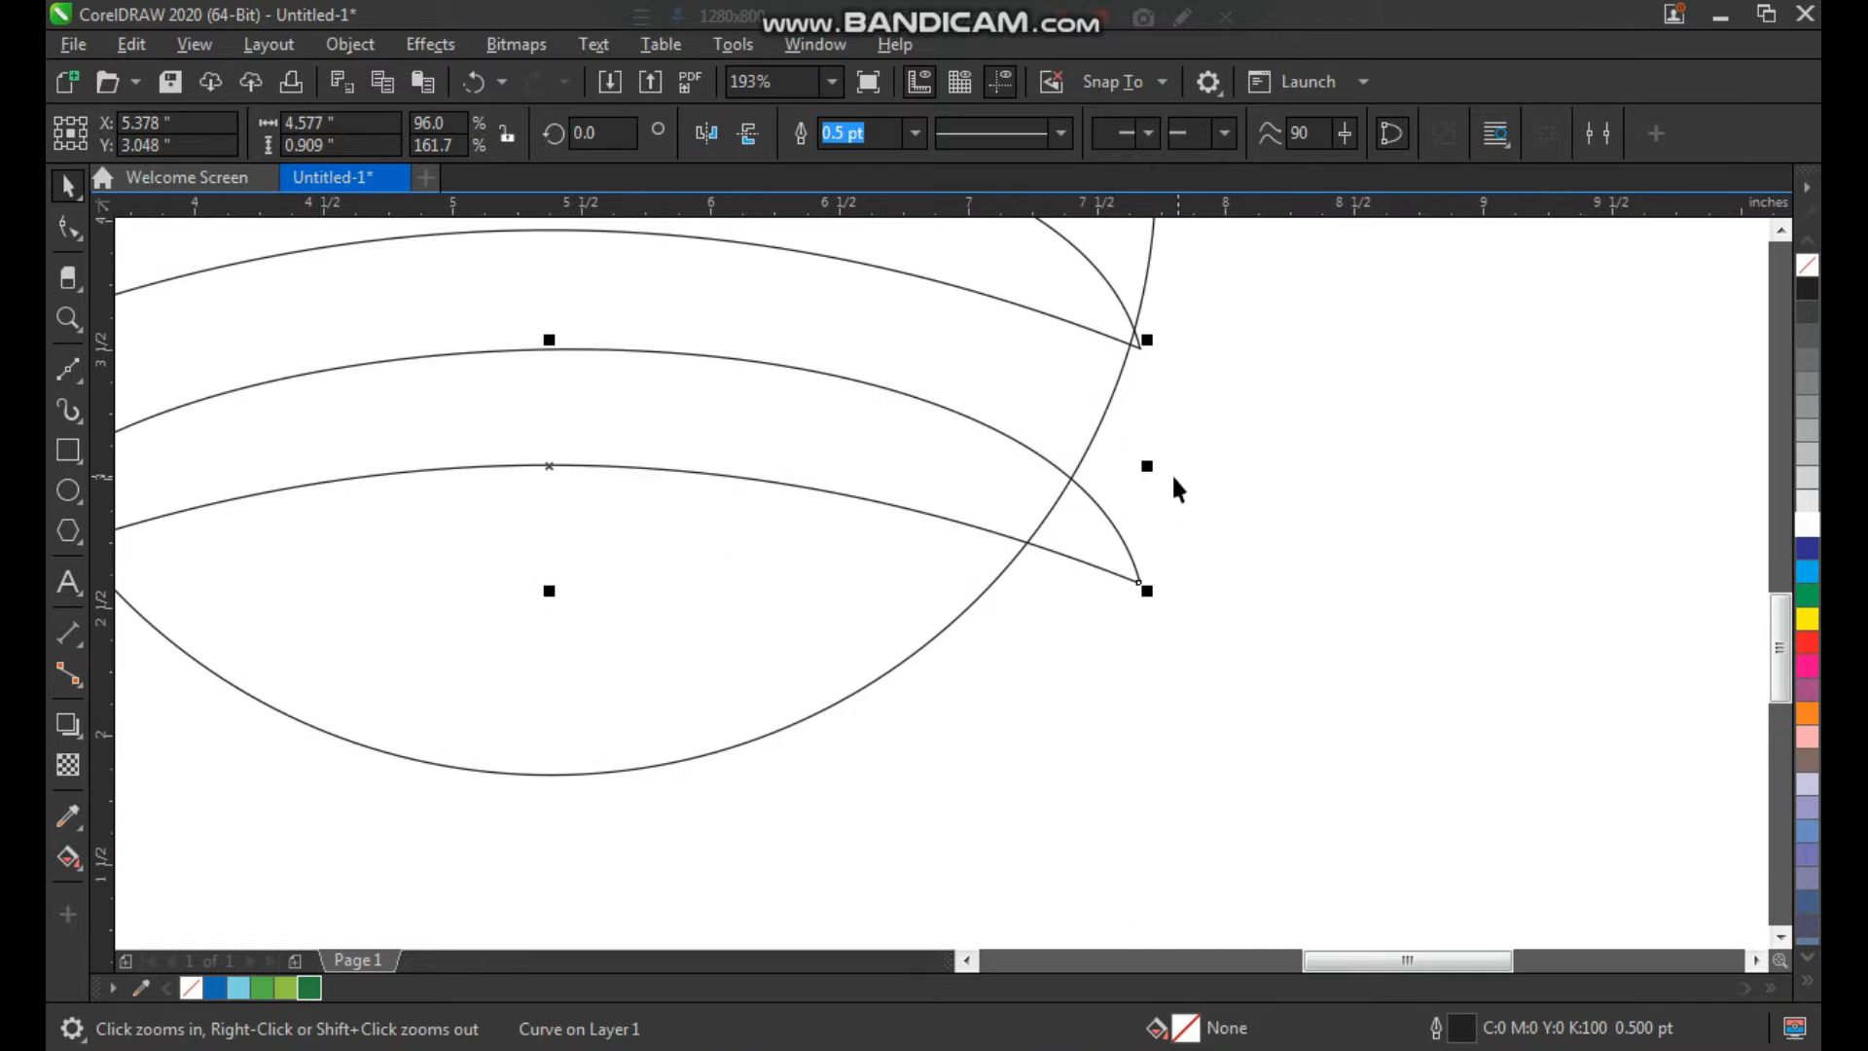
drag(1146, 466, 1029, 472)
scroll(1064, 592, down, 3)
Step: Copy the lowest crescent further down and scale it smaller to fit near the circle's bottom
scroll(512, 459, up, 3)
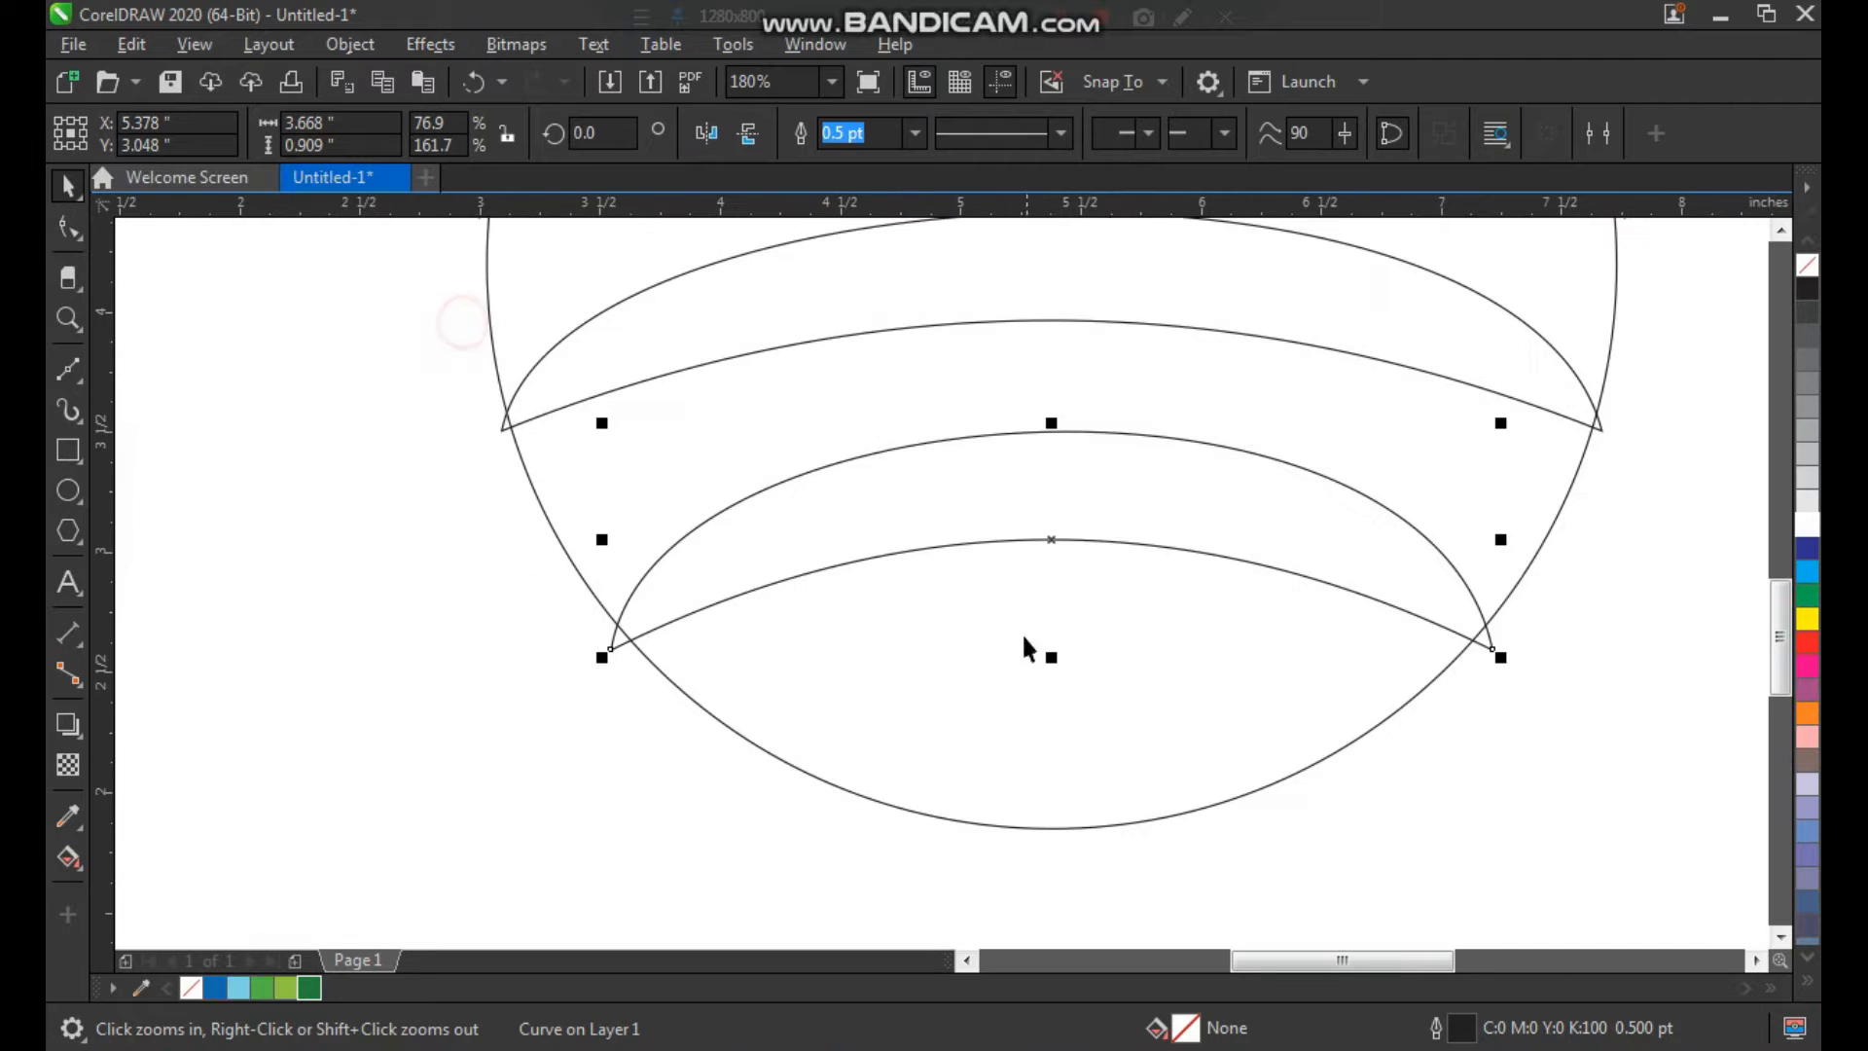
drag(1130, 525, 1142, 709)
right_click(1125, 510)
drag(1501, 829, 1416, 803)
scroll(743, 540, down, 2)
key(F2)
drag(505, 697, 1087, 299)
click(1308, 428)
scroll(818, 574, down, 1)
mouse_move(704, 375)
mouse_down()
mouse_move(1076, 667)
mouse_move(1097, 655)
mouse_up()
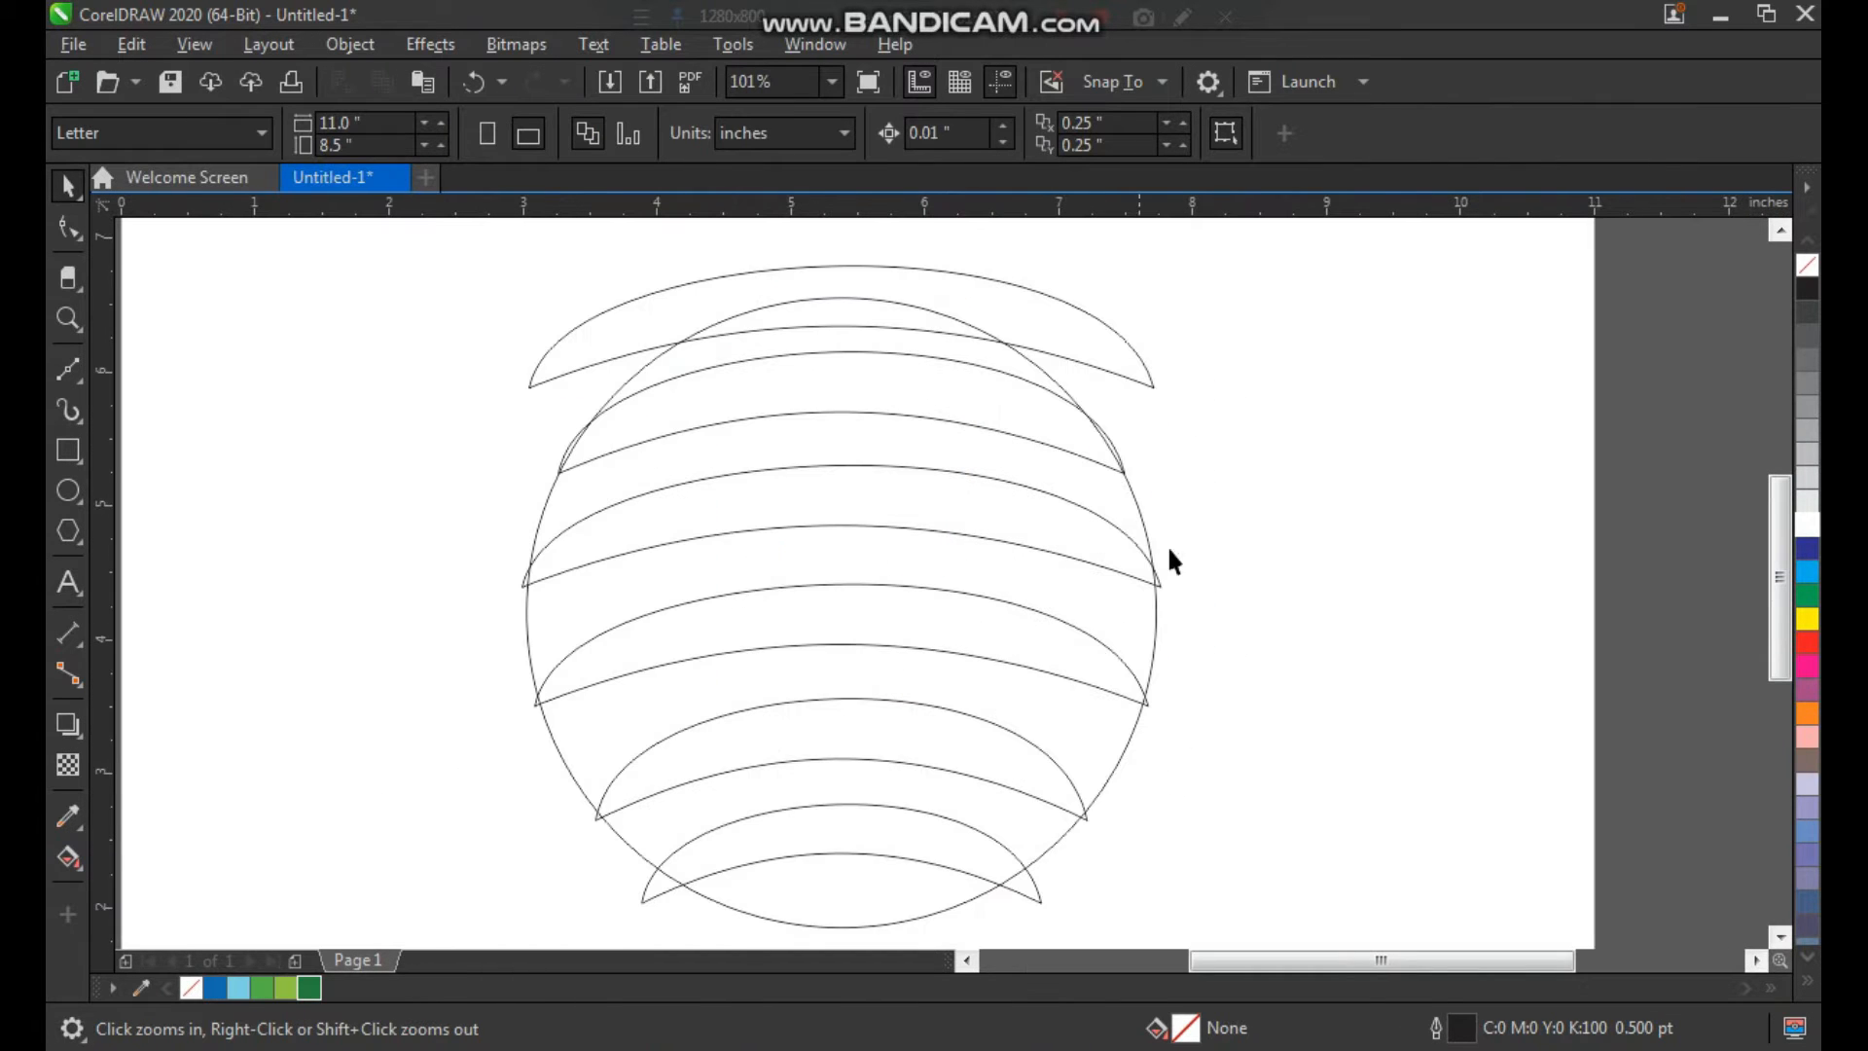
Step: Use Smart Fill to color the six crescent regions inside the circle blue-gray
click(88, 862)
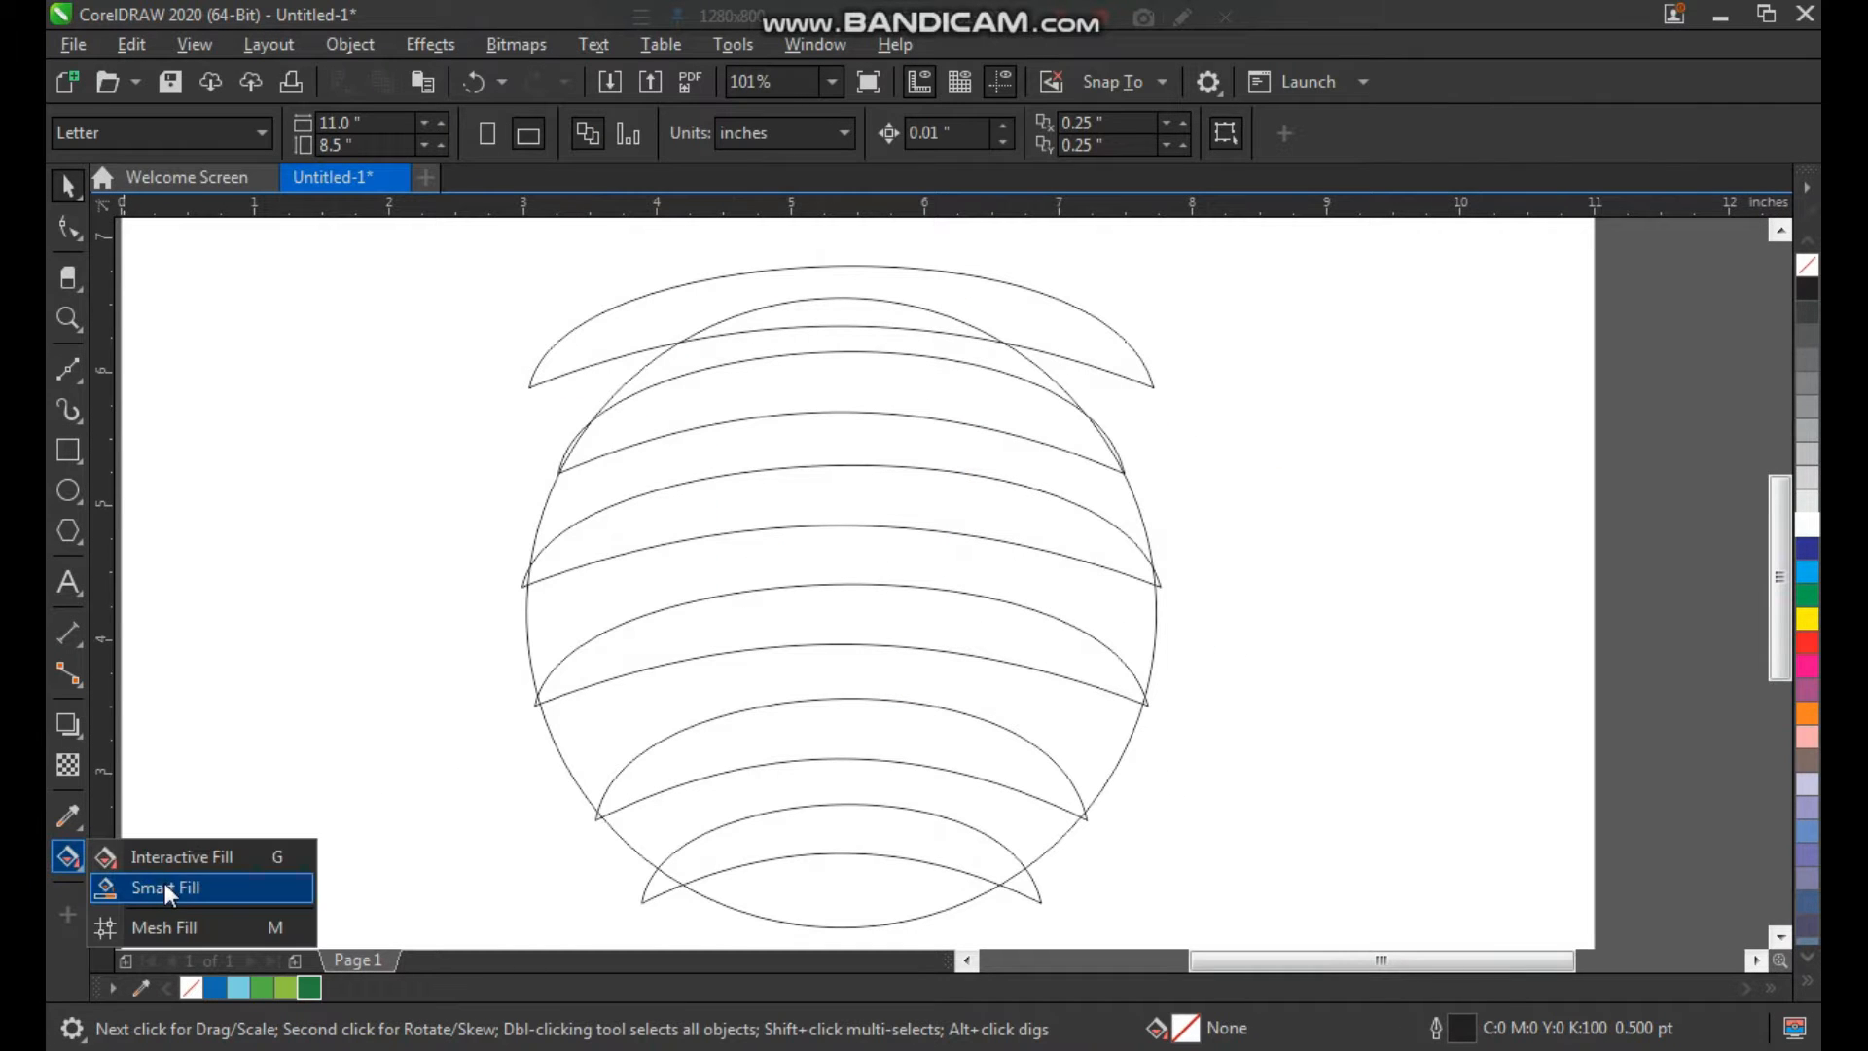
click(164, 883)
click(845, 327)
click(846, 382)
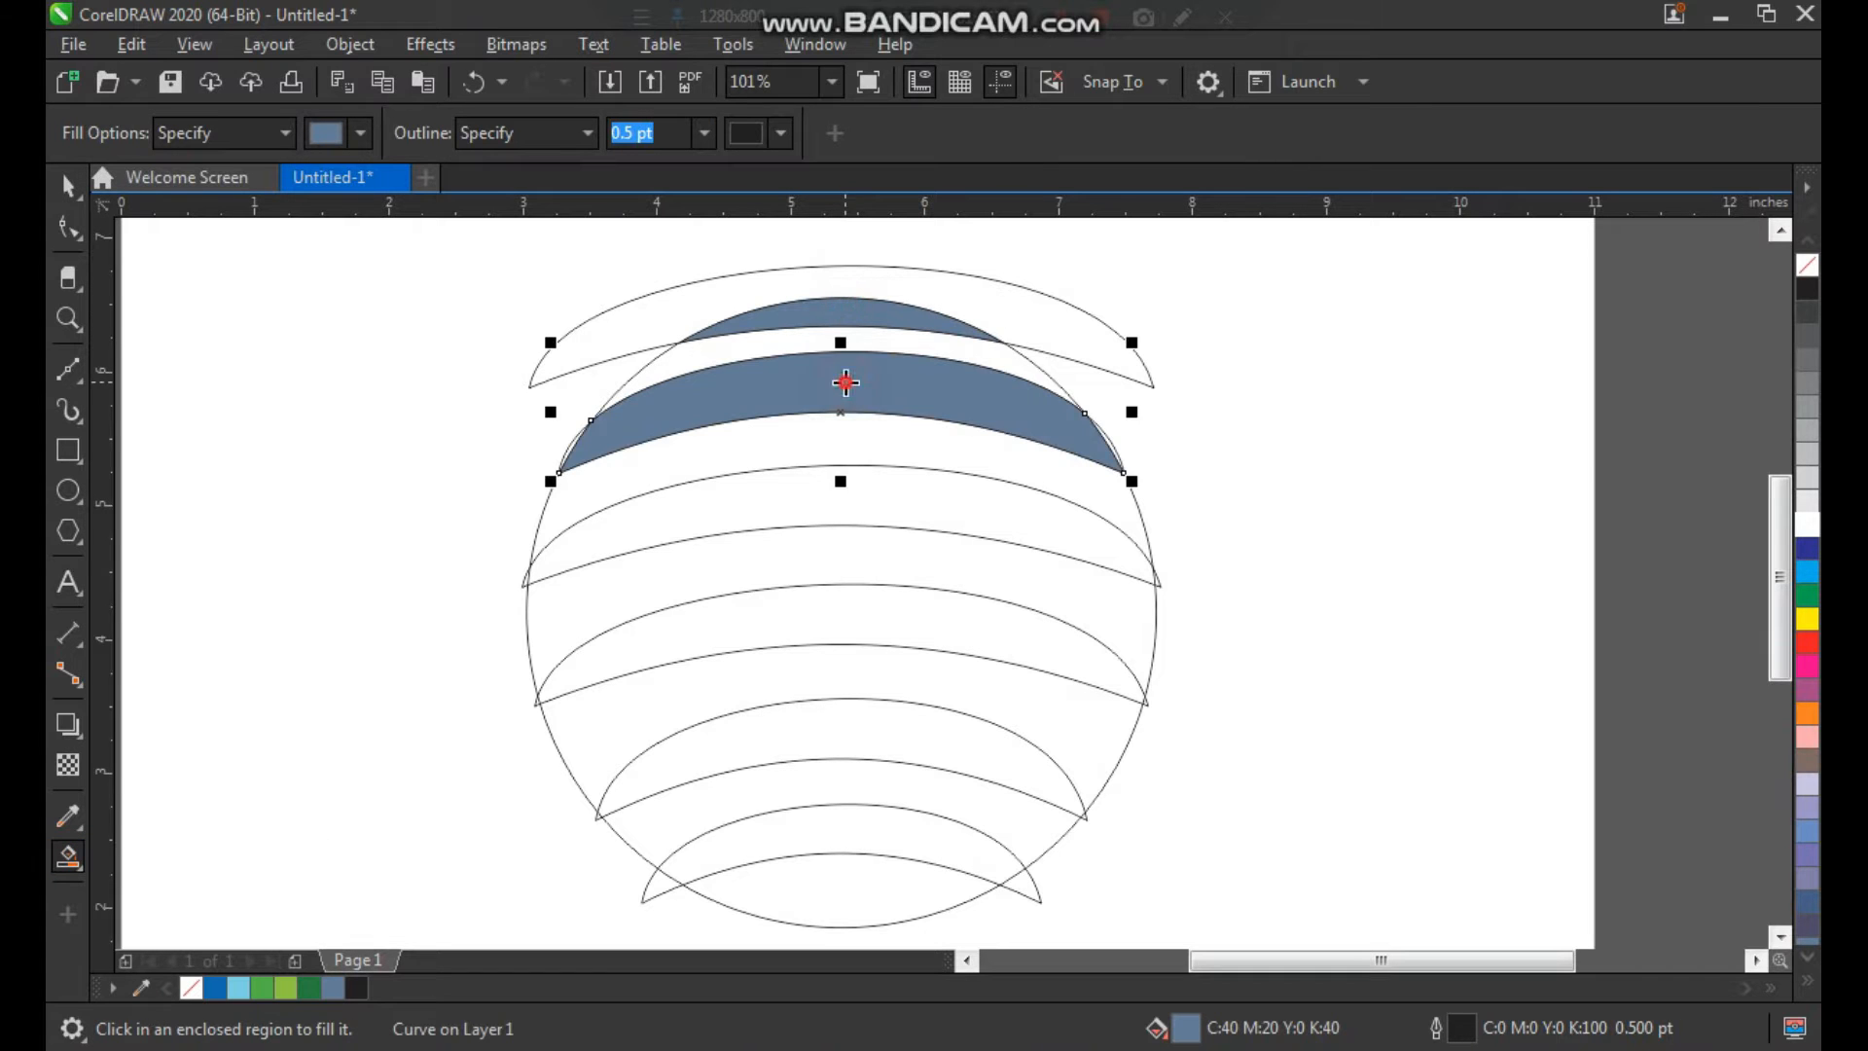
click(853, 500)
click(856, 617)
click(871, 700)
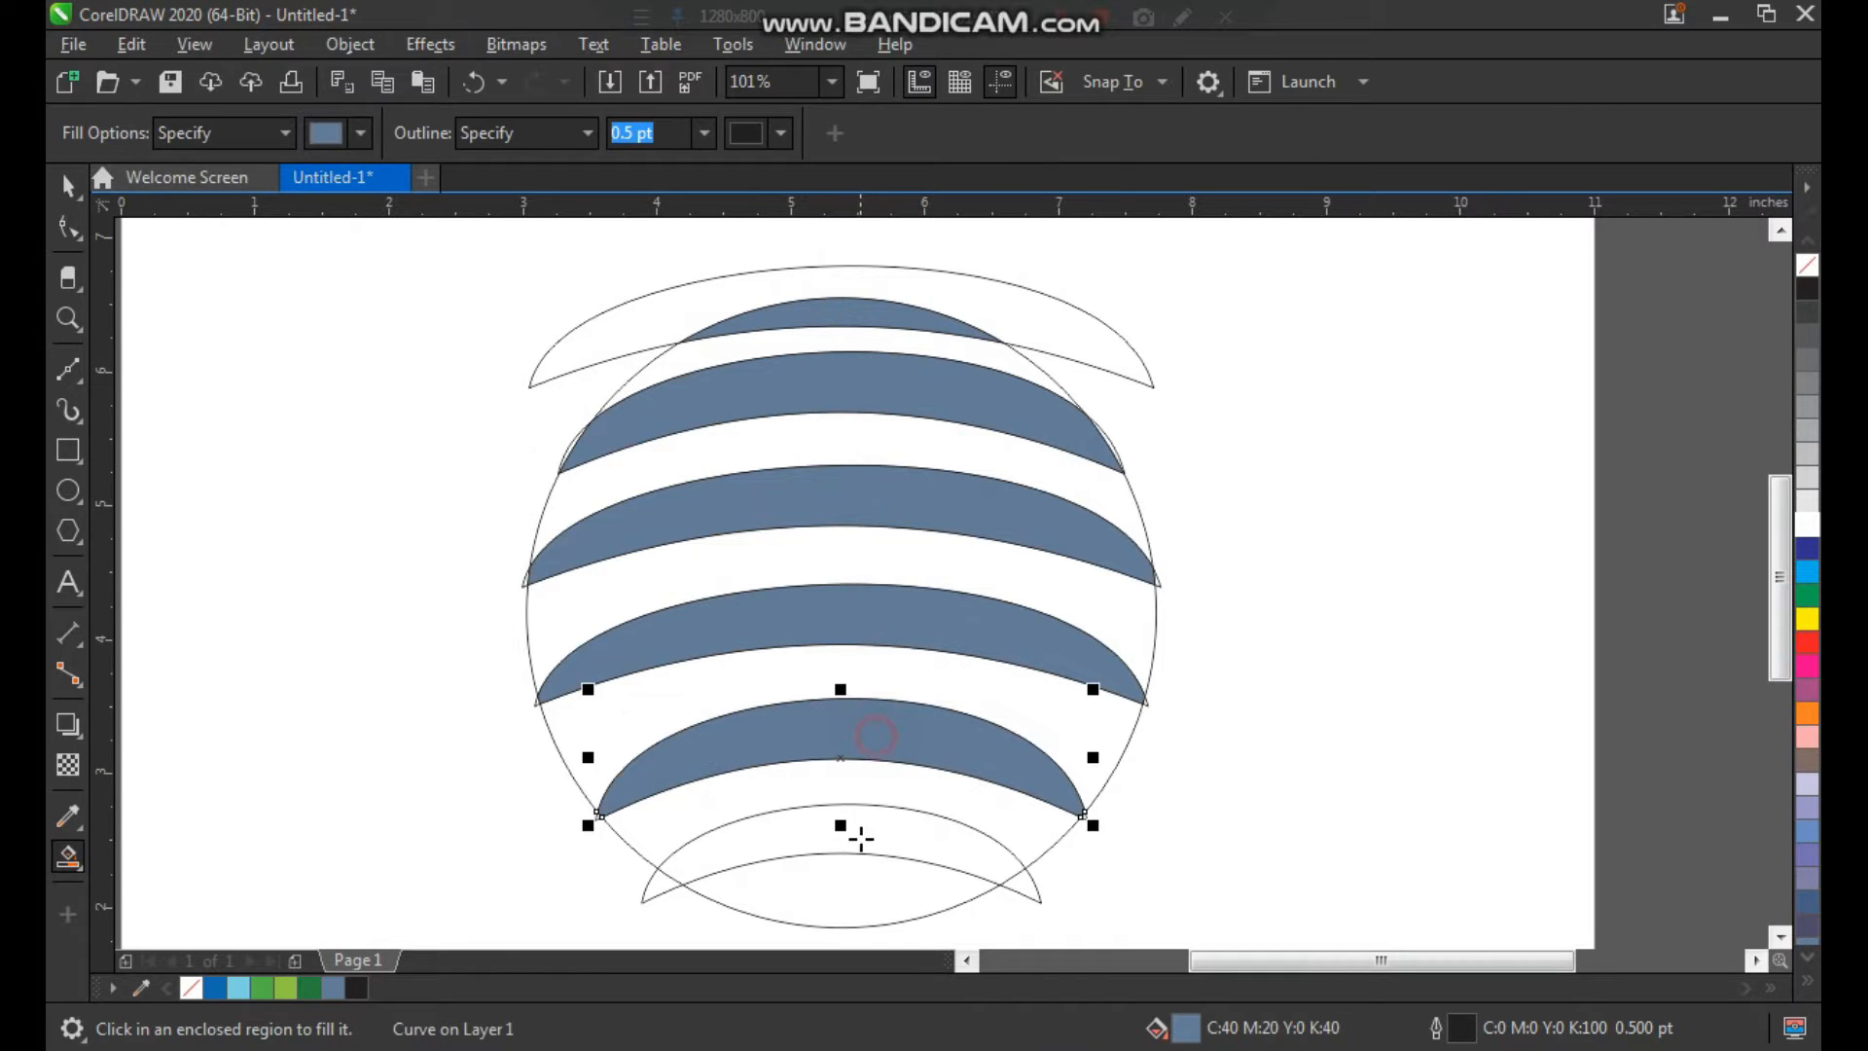
click(869, 843)
key(space)
click(1282, 710)
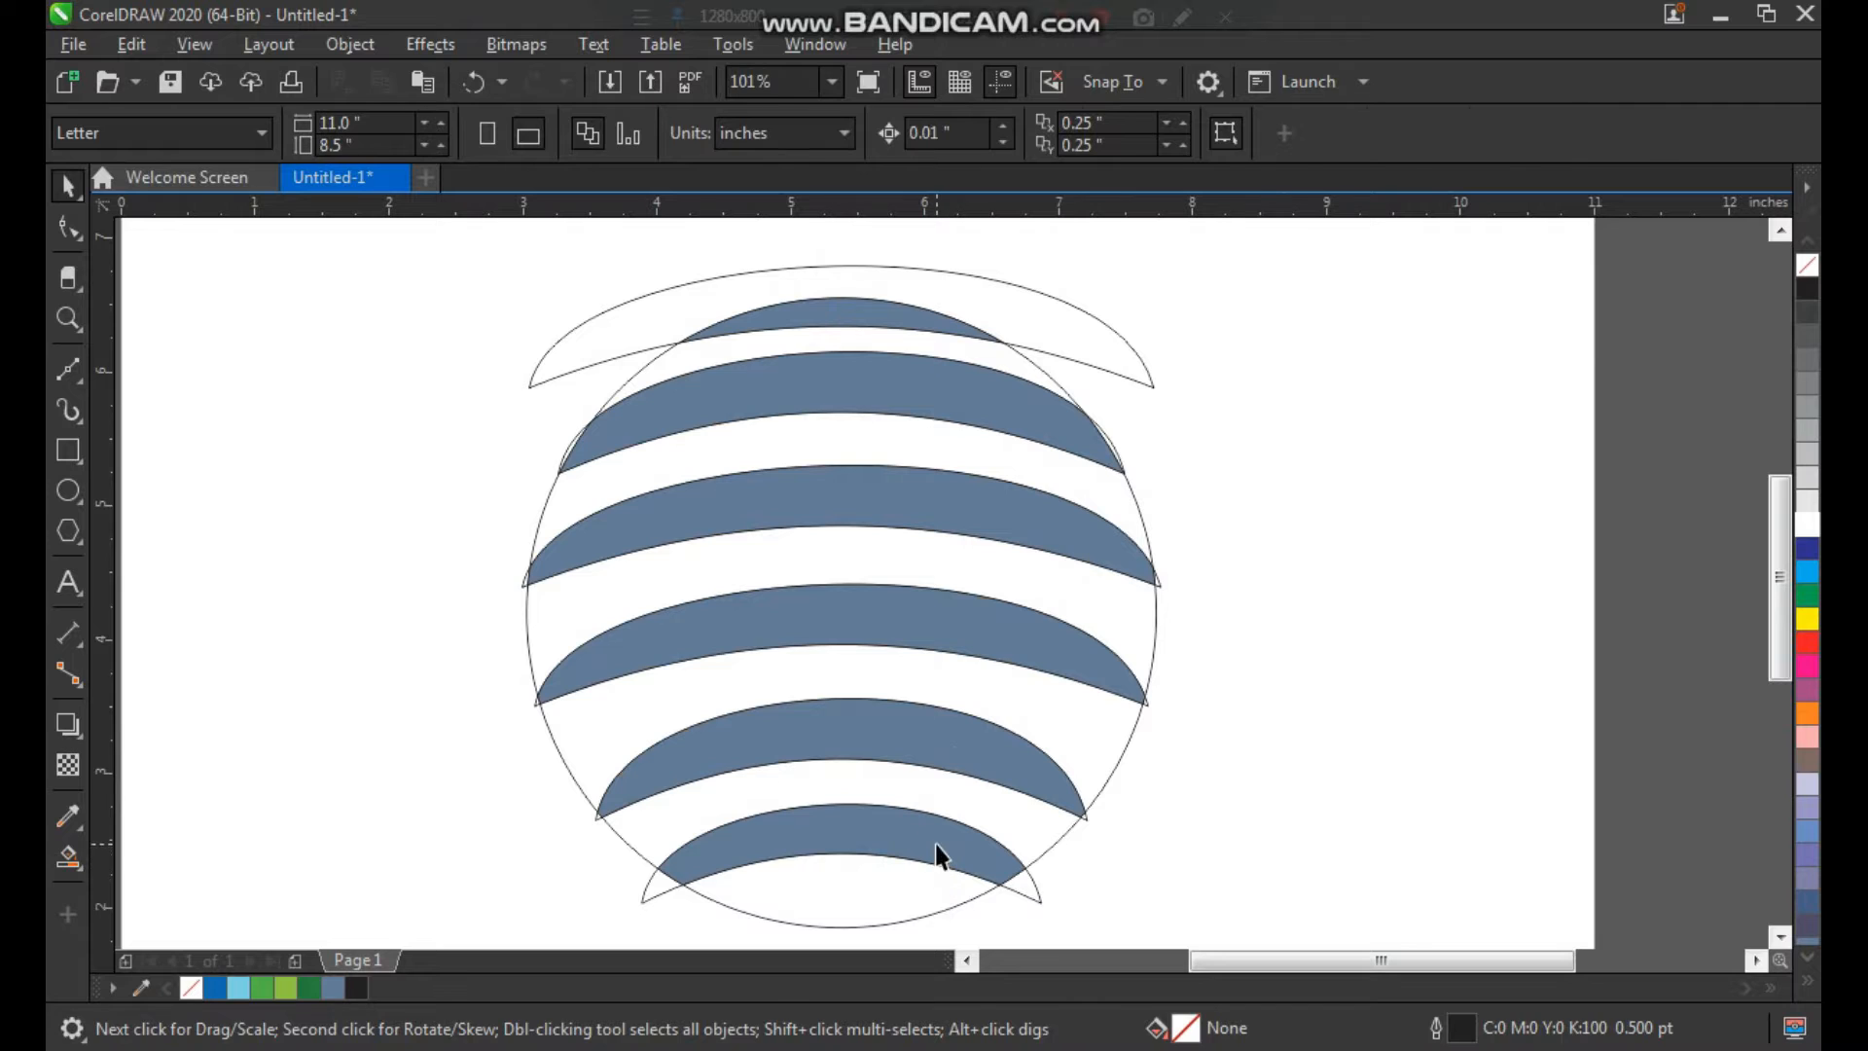
Step: Select the six filled bands and group them
click(936, 844)
shift+click(955, 743)
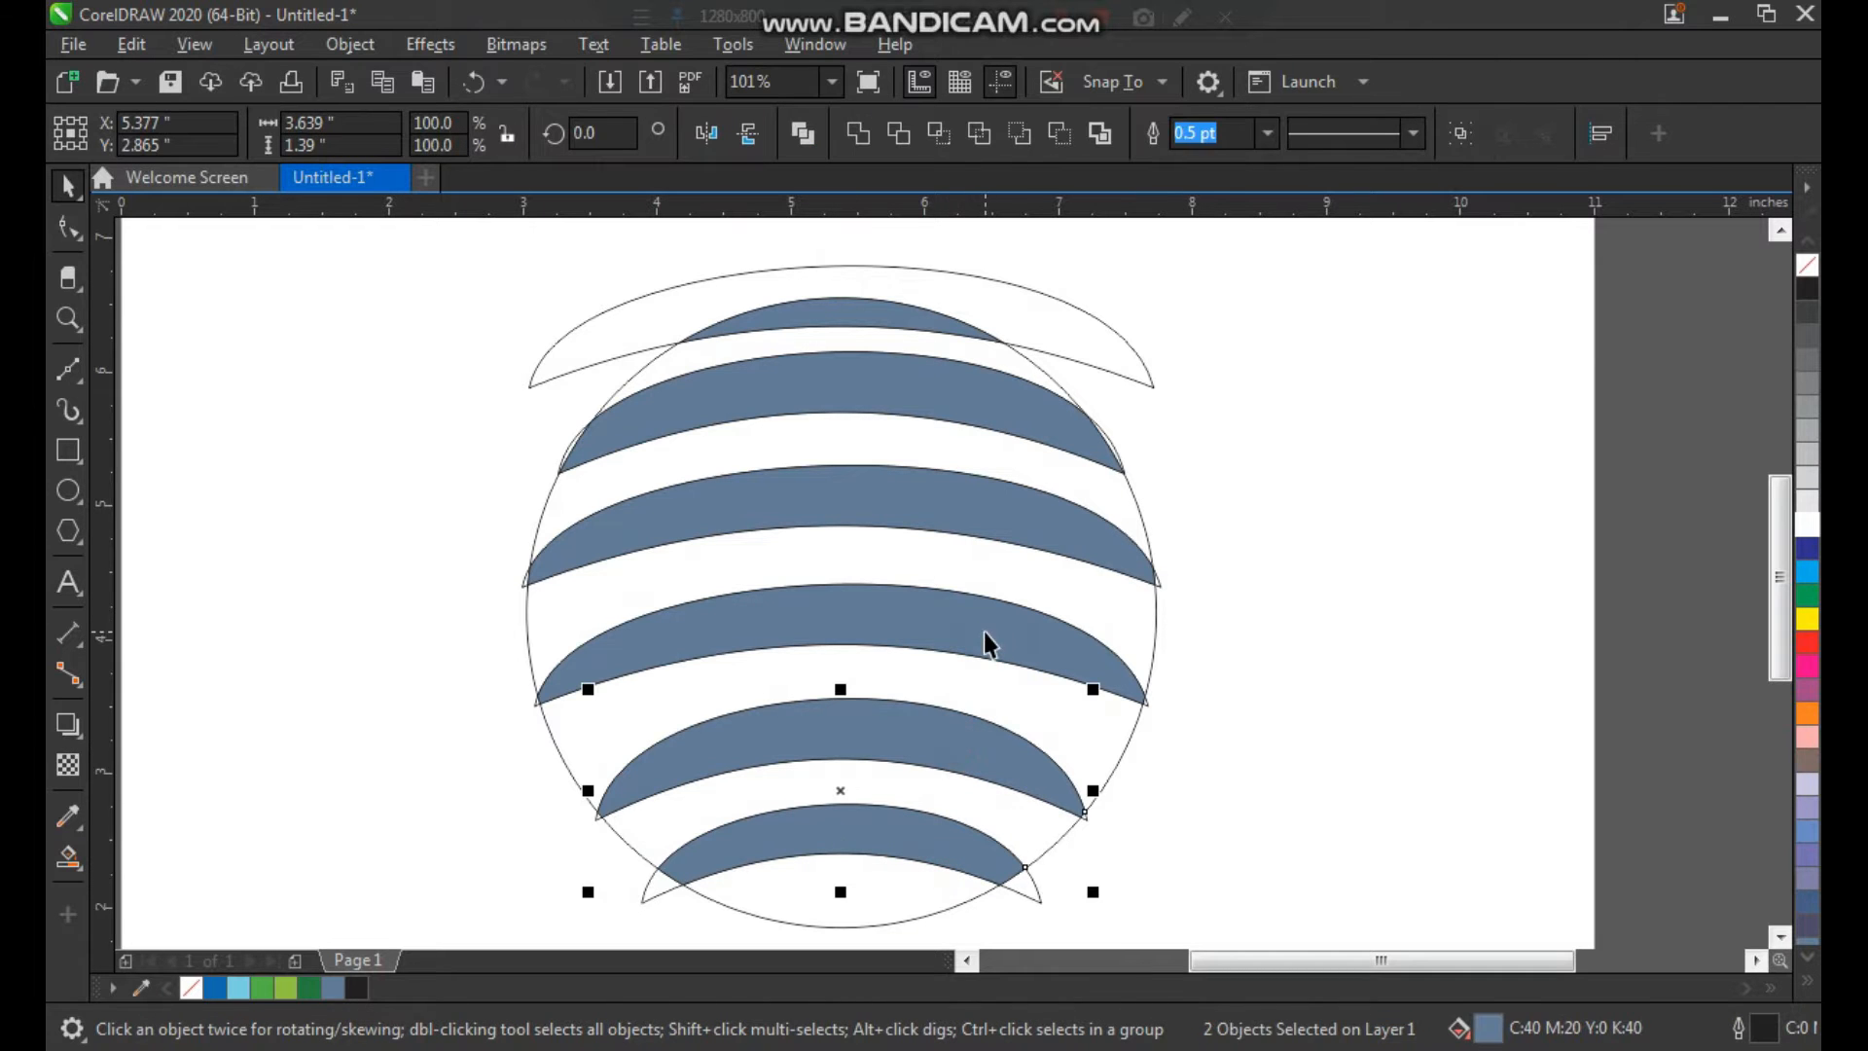
shift+click(984, 634)
shift+click(988, 505)
shift+click(985, 428)
shift+click(915, 319)
key(ctrl+g)
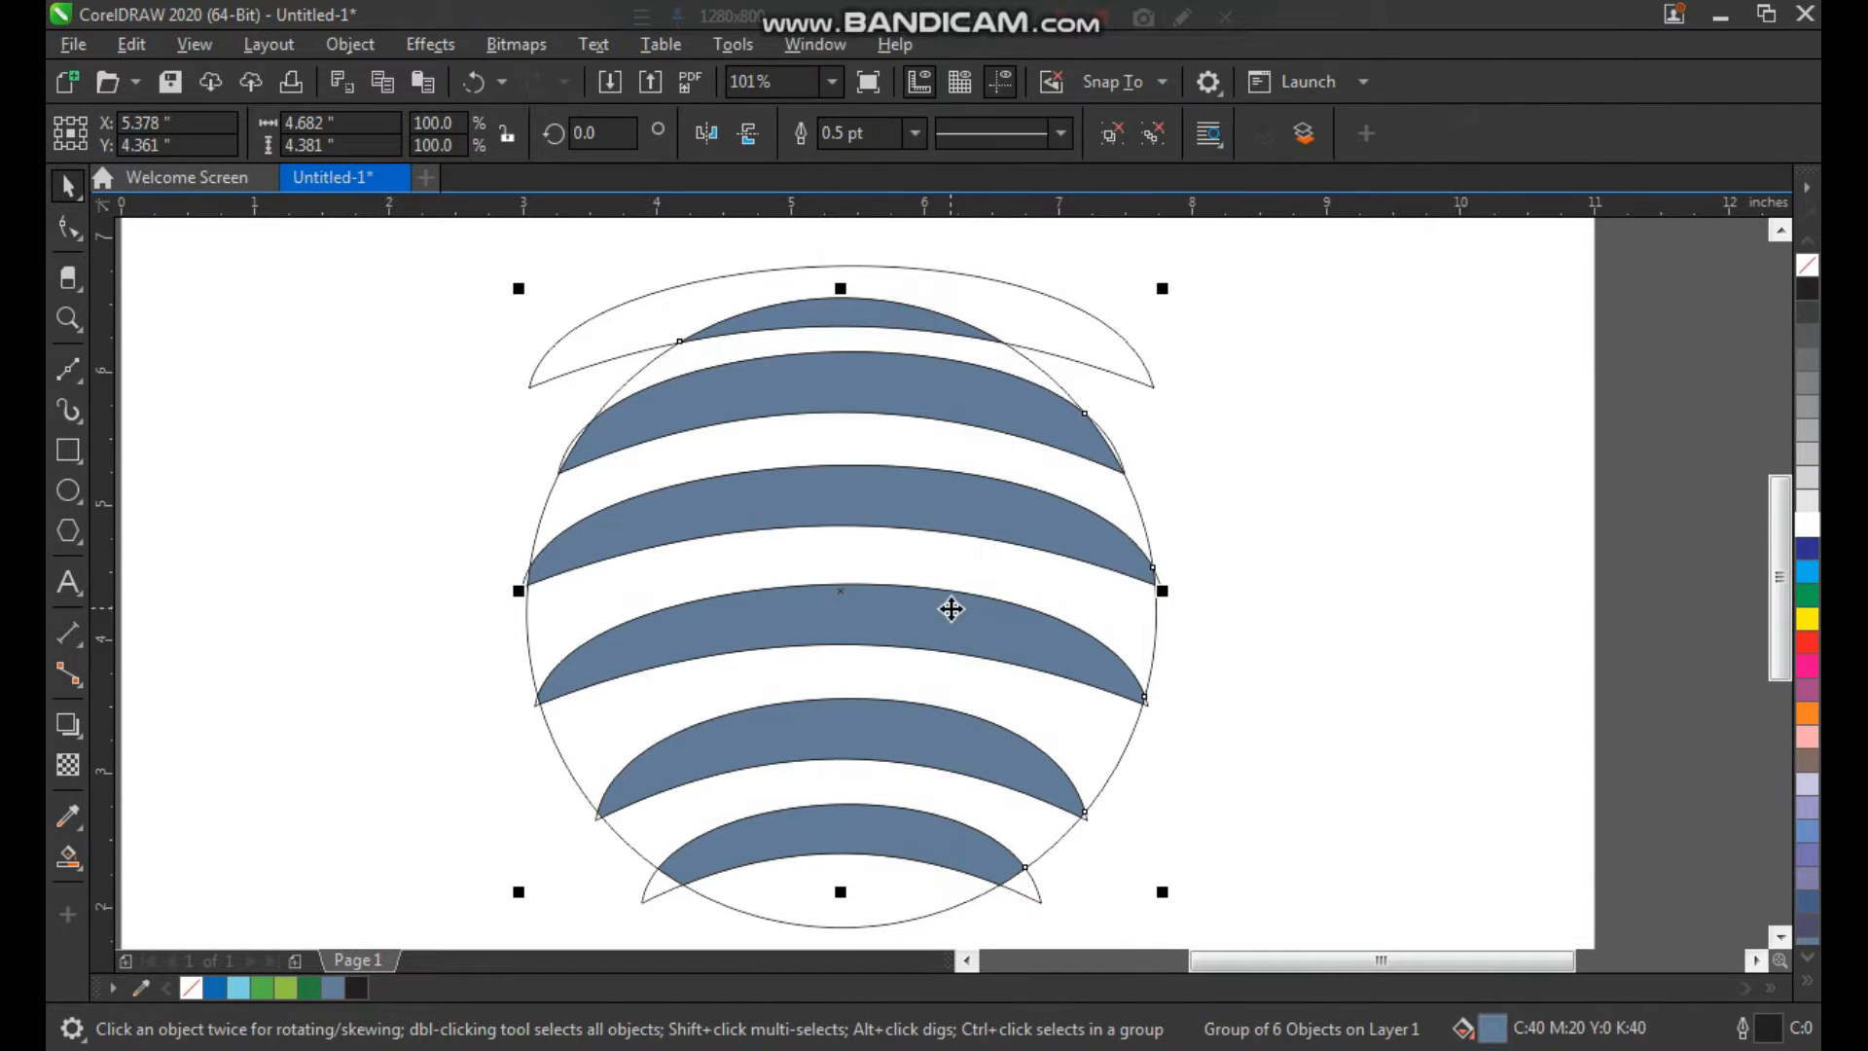
Step: Move the band group off the construction outlines, delete the circle and crescent outlines, and move the group back onto the page
scroll(970, 565, down, 1)
drag(982, 535, 627, 516)
drag(673, 300, 1104, 838)
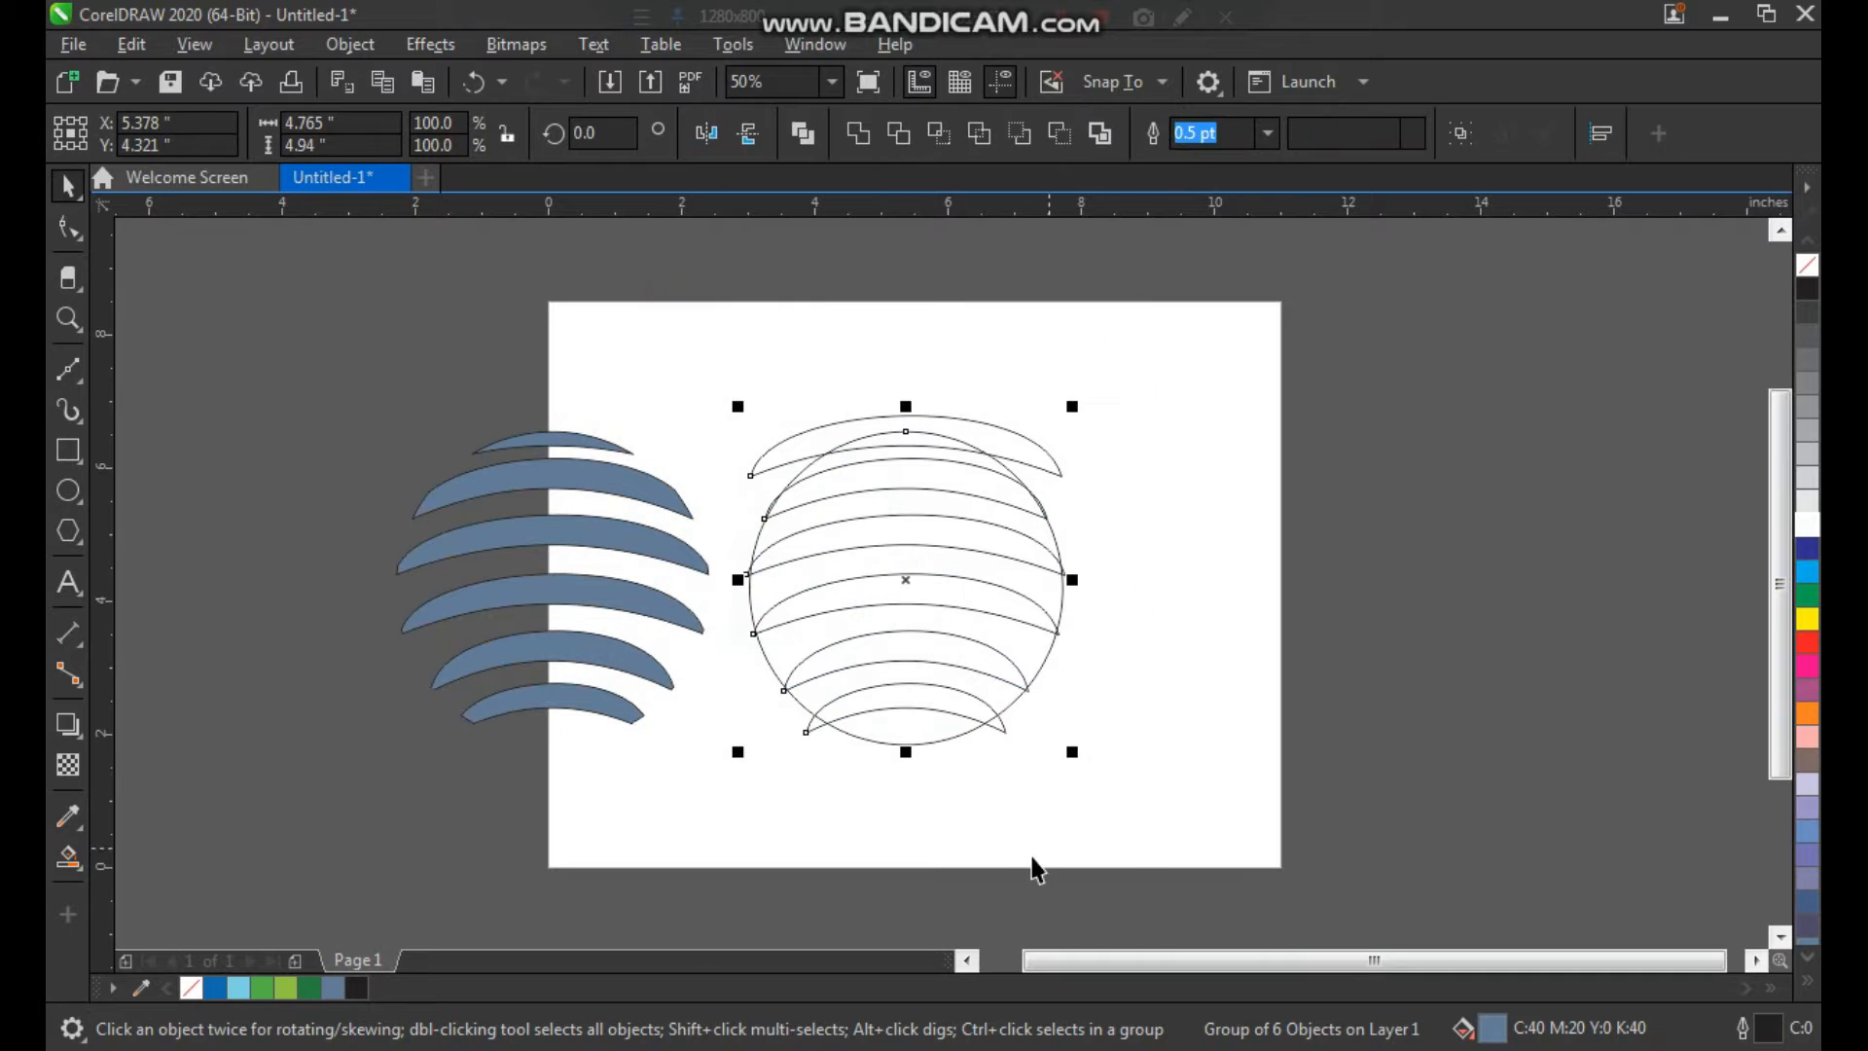
key(Delete)
drag(668, 555, 1096, 551)
Step: Remove the outline from the band group and rotate it counterclockwise by about 15.8 degrees
key(z)
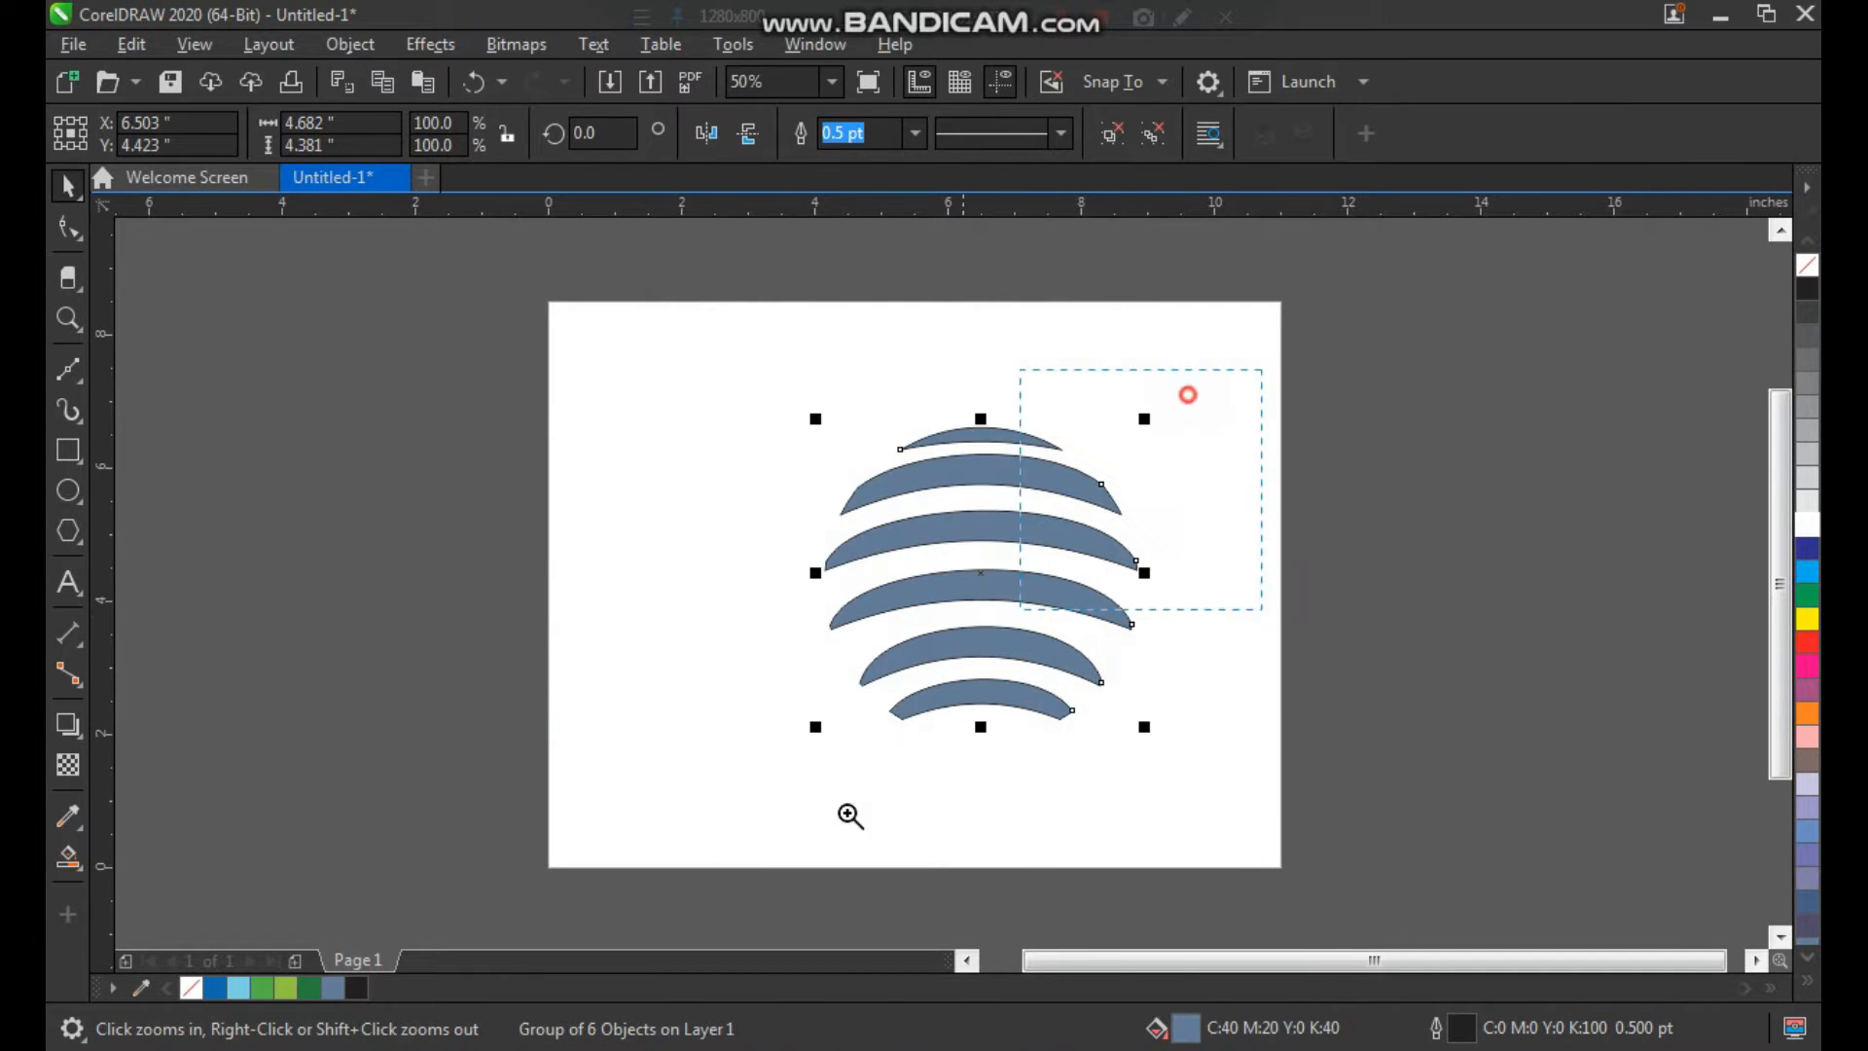
scroll(850, 815, up, 1)
right_click(1806, 266)
key(space)
drag(1083, 471, 961, 479)
drag(1021, 720, 1030, 586)
drag(988, 505, 987, 491)
click(1117, 542)
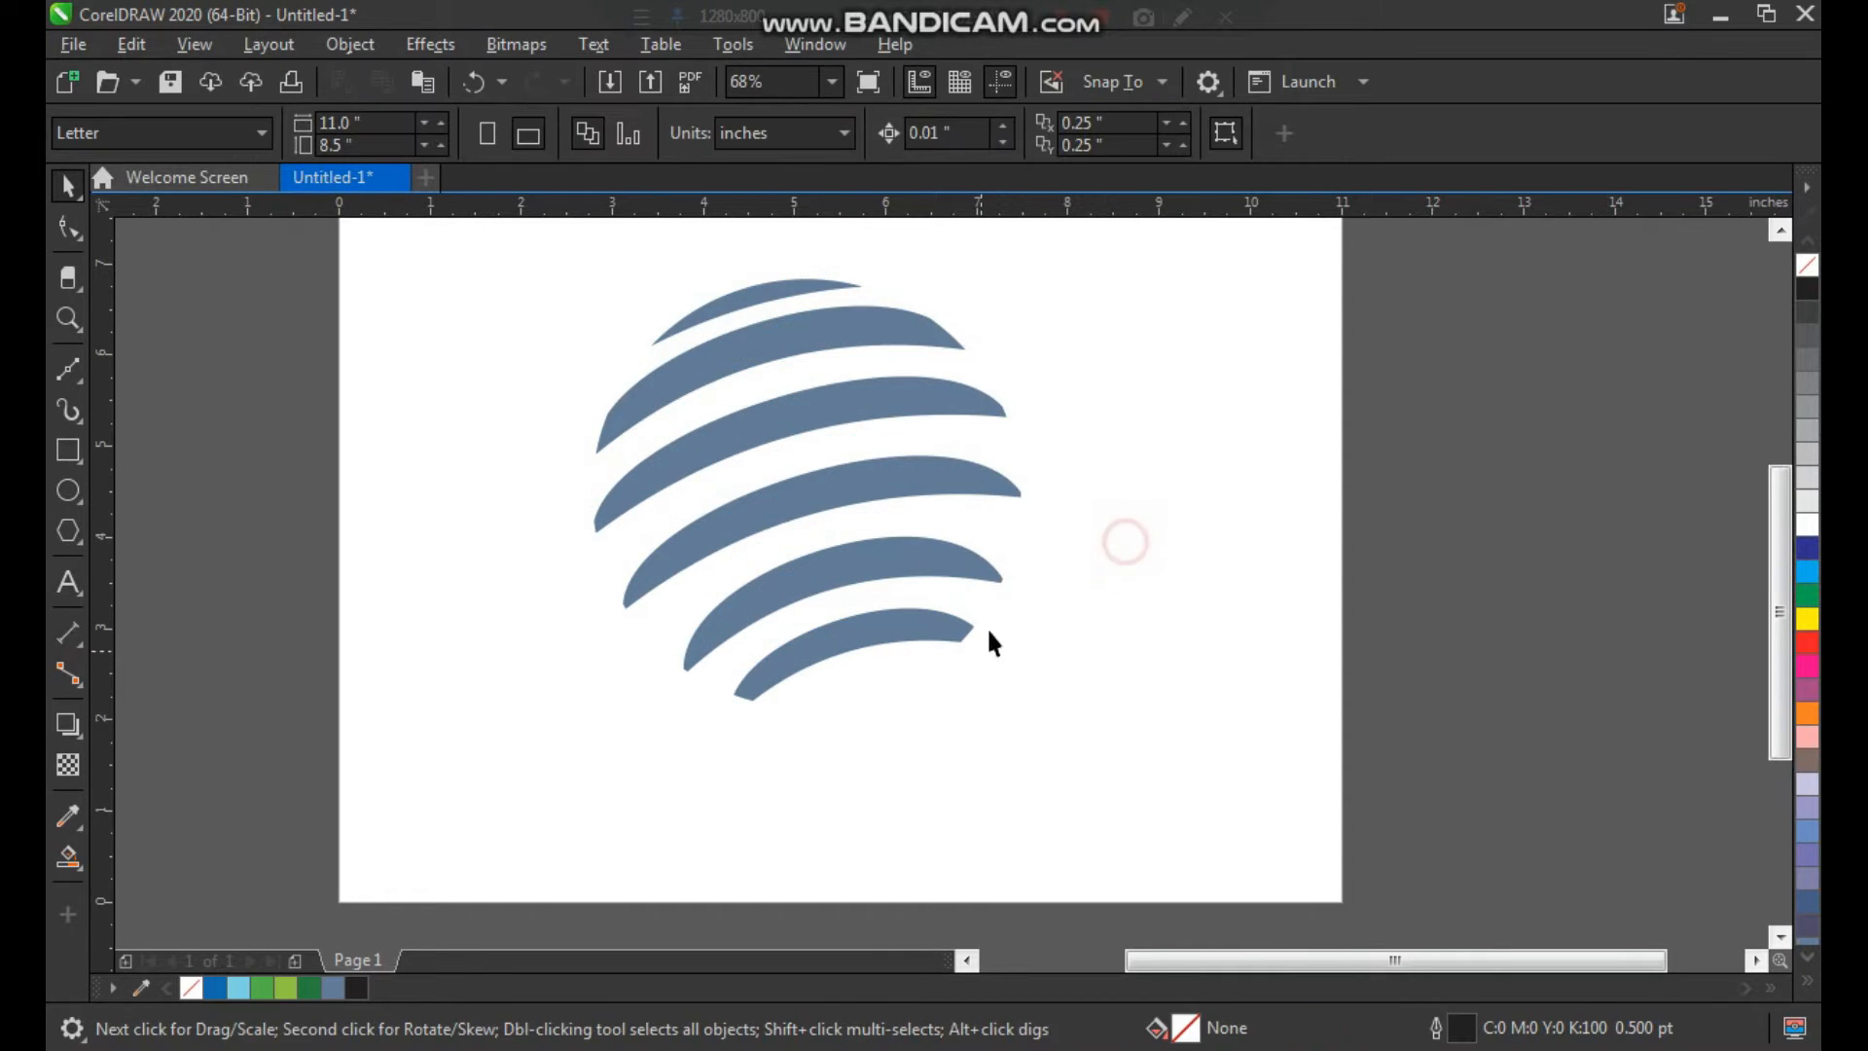
Step: Ungroup the rotated bands and fill all six with the green R84 G181 B70
key(z)
scroll(750, 429, down, 2)
click(822, 472)
key(space)
drag(1003, 607, 1003, 586)
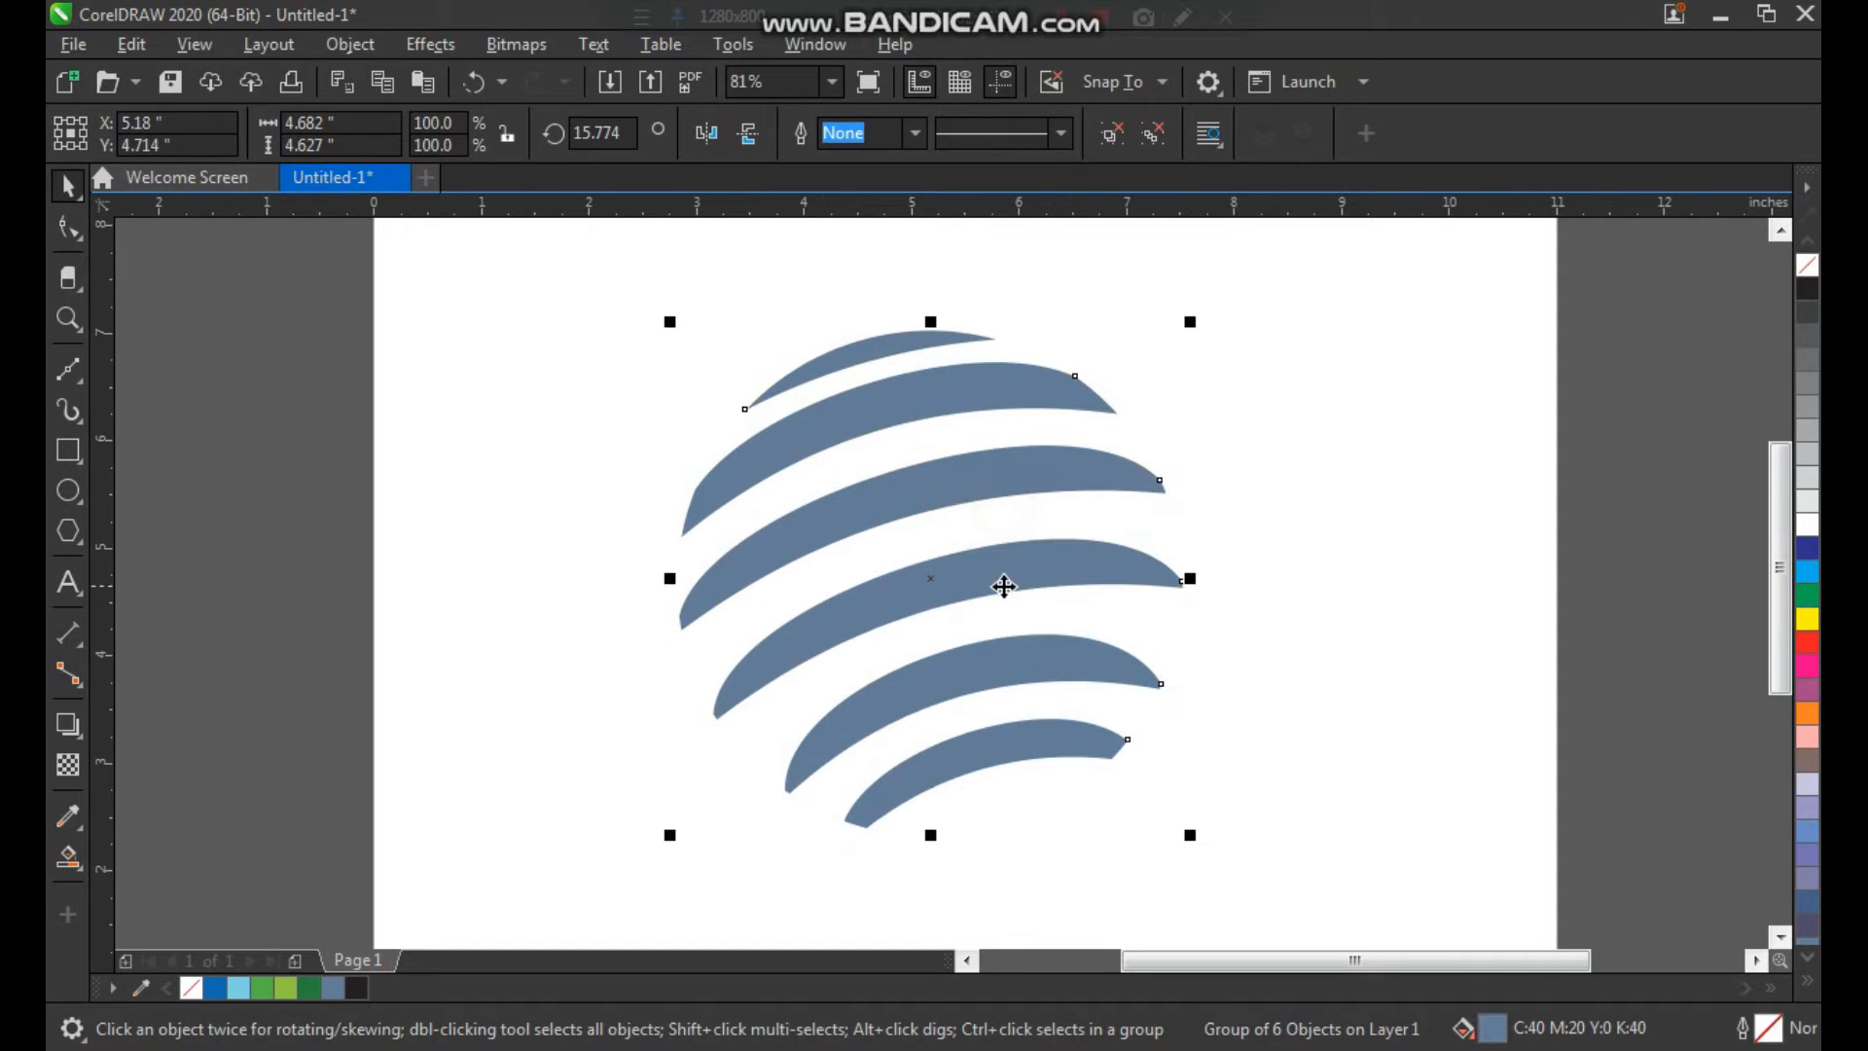
key(ctrl+u)
click(1261, 423)
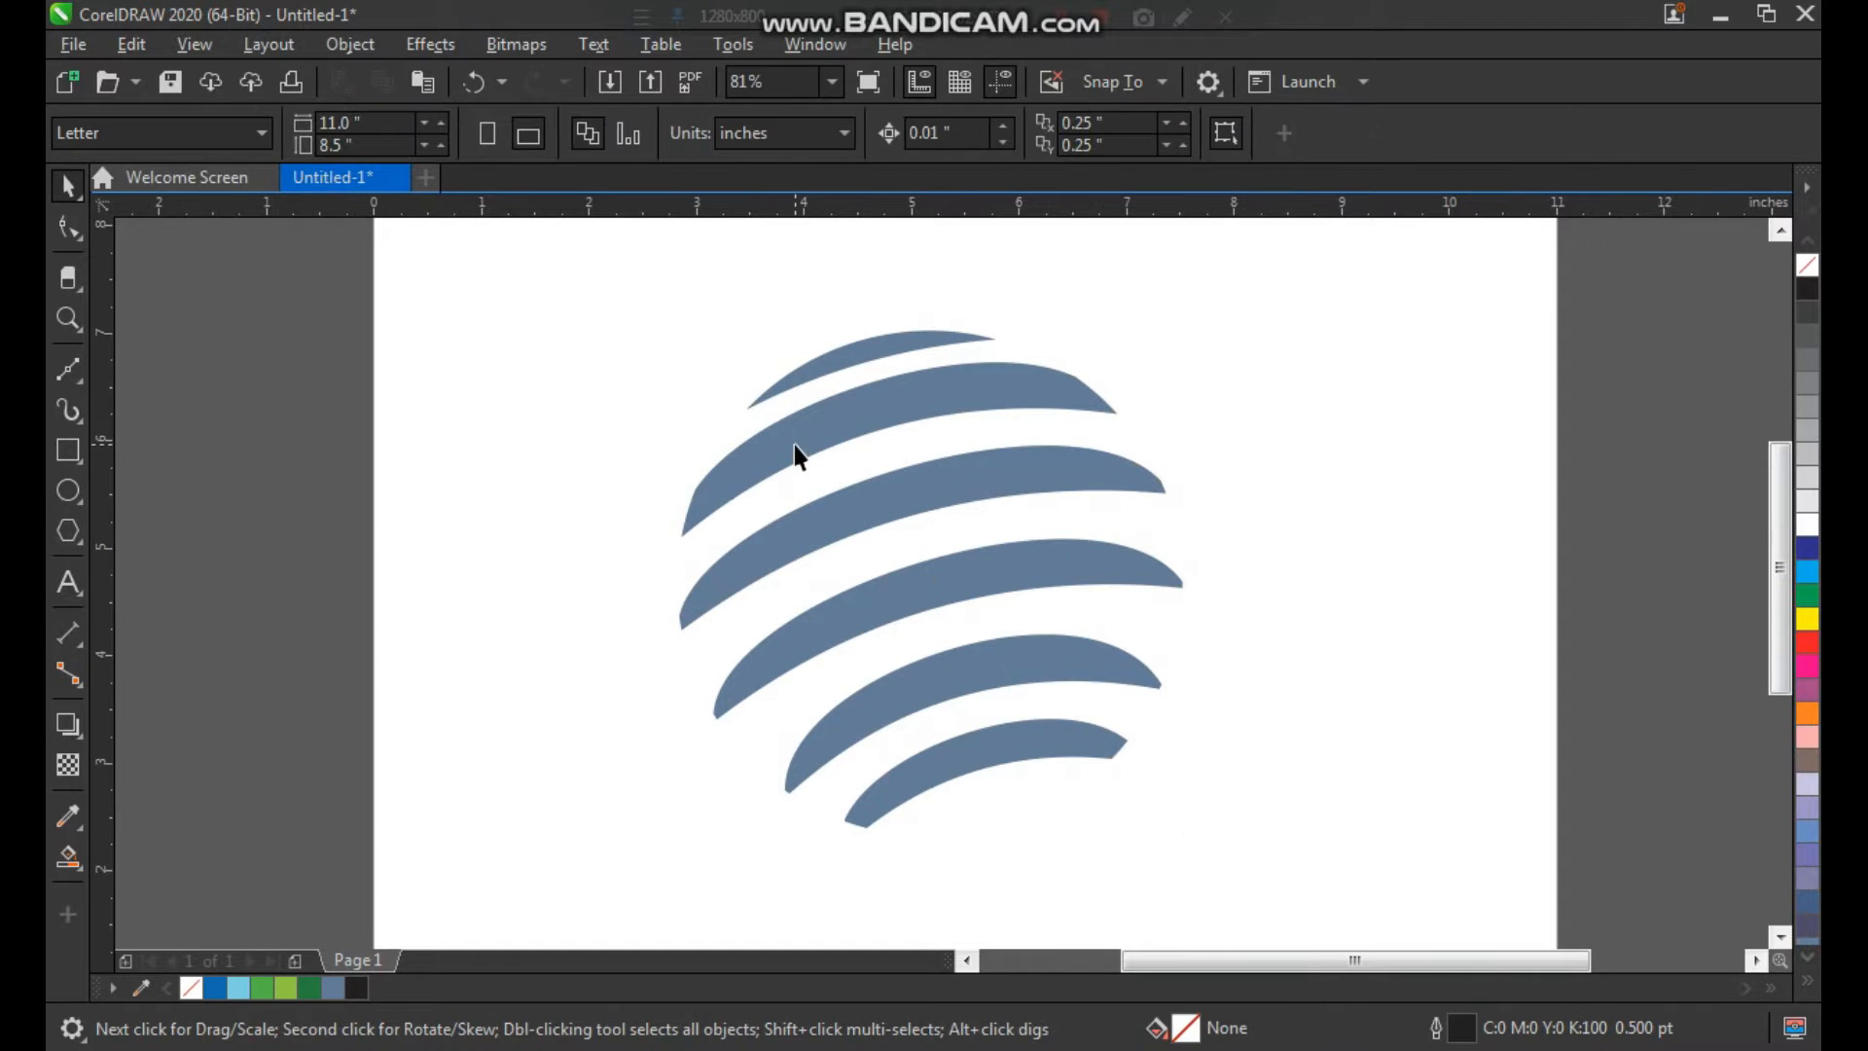
drag(1042, 667, 1222, 866)
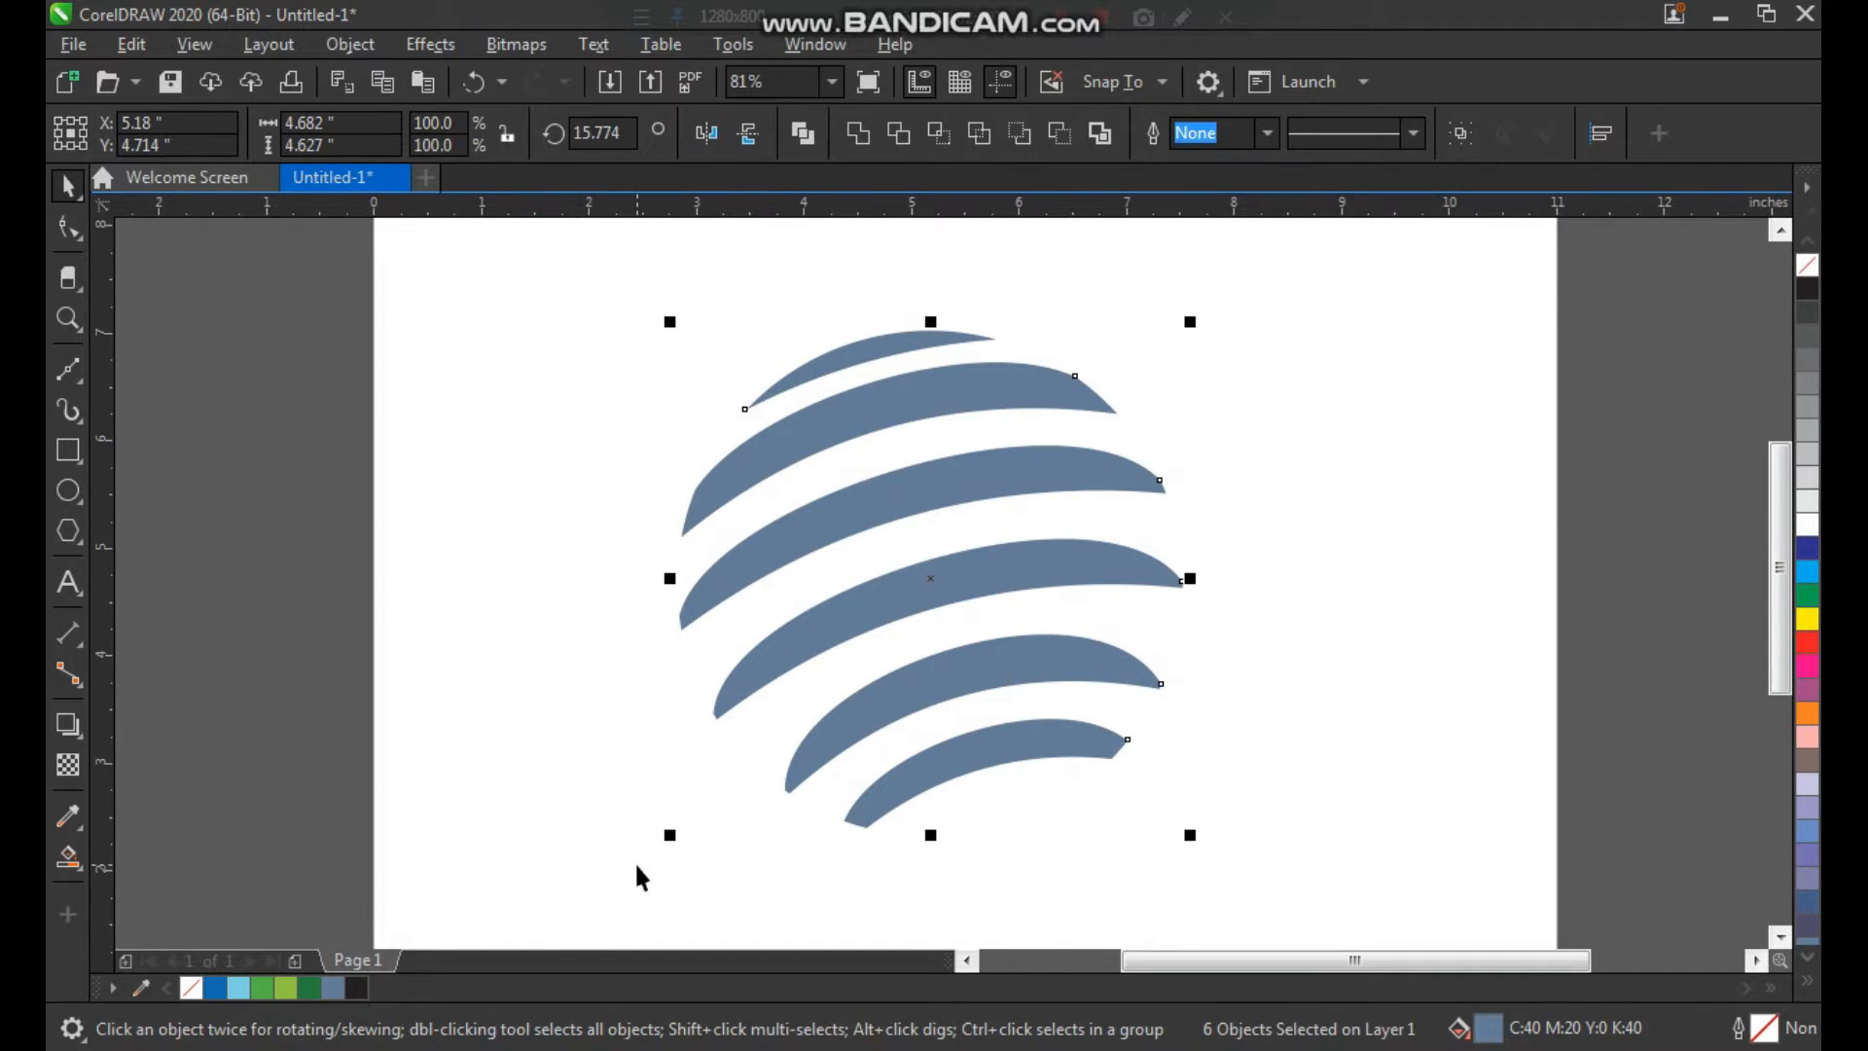
click(271, 984)
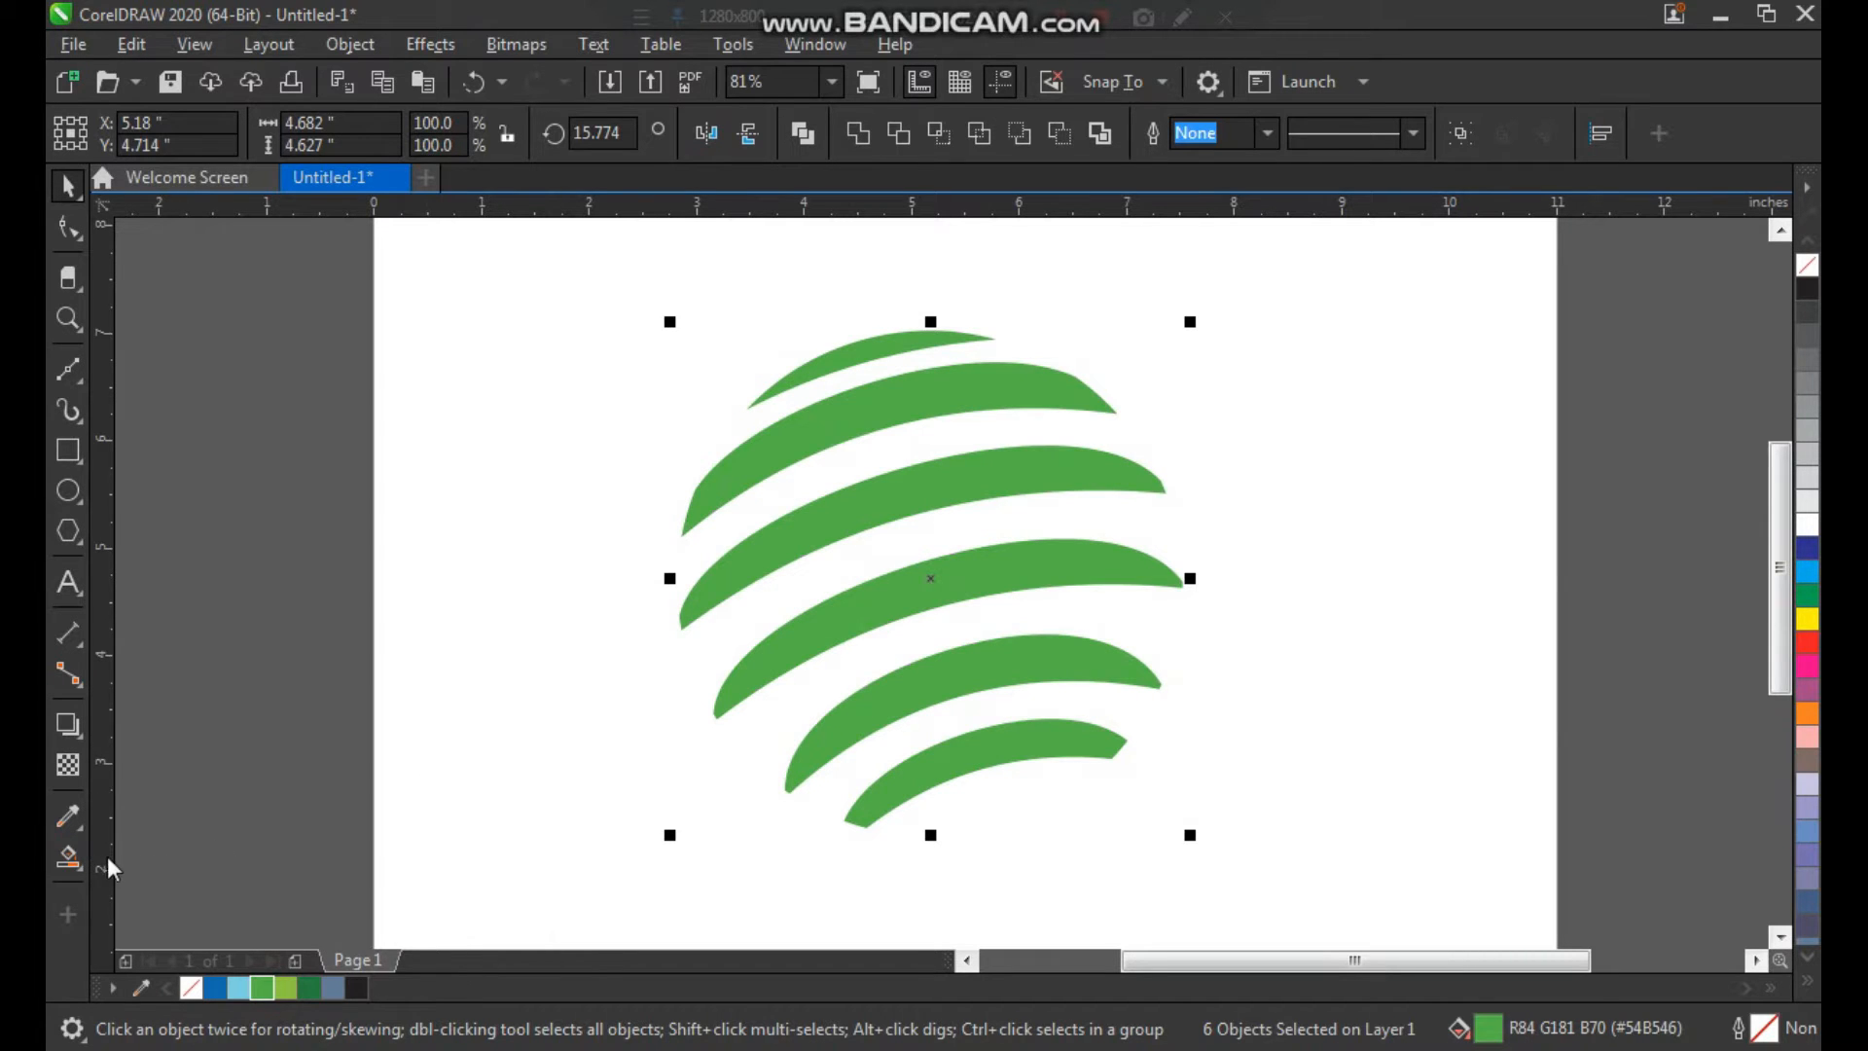
Step: Apply an Interactive Fill linear gradient from green at the bands' left to light green at their right
click(81, 862)
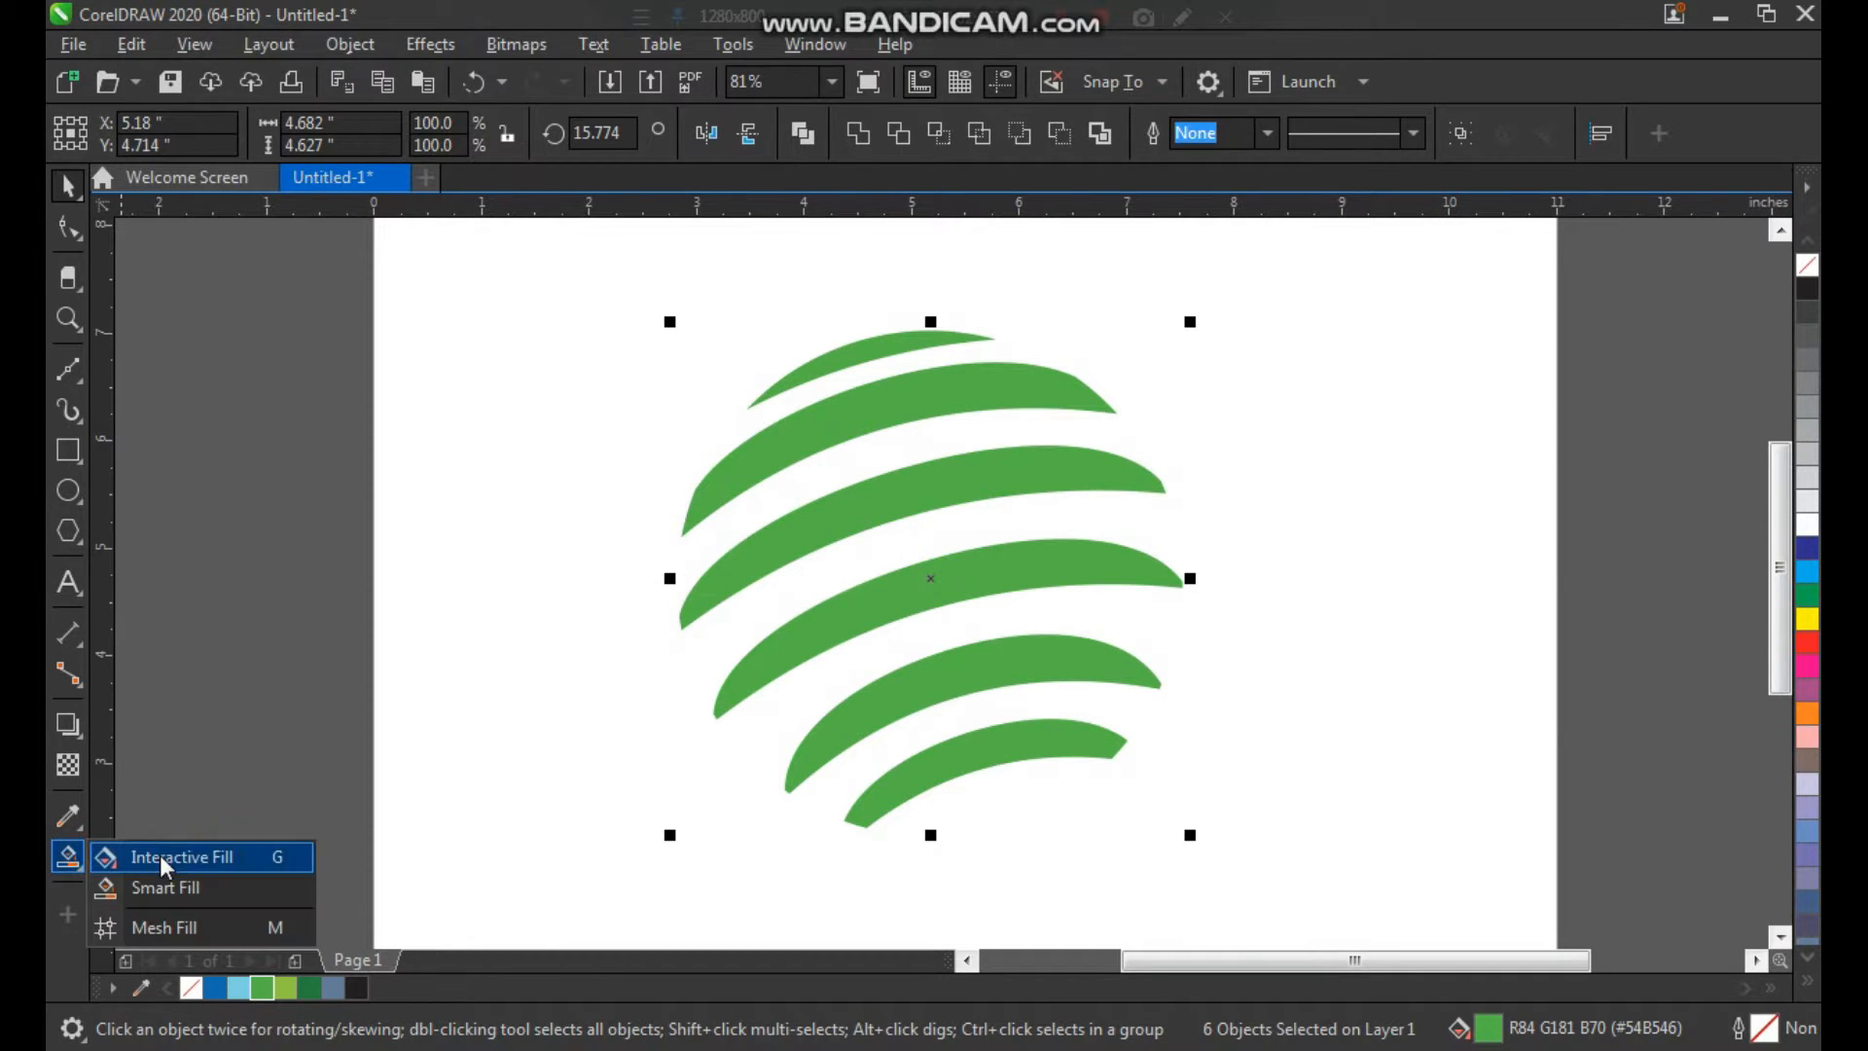
click(127, 852)
drag(857, 611, 1048, 551)
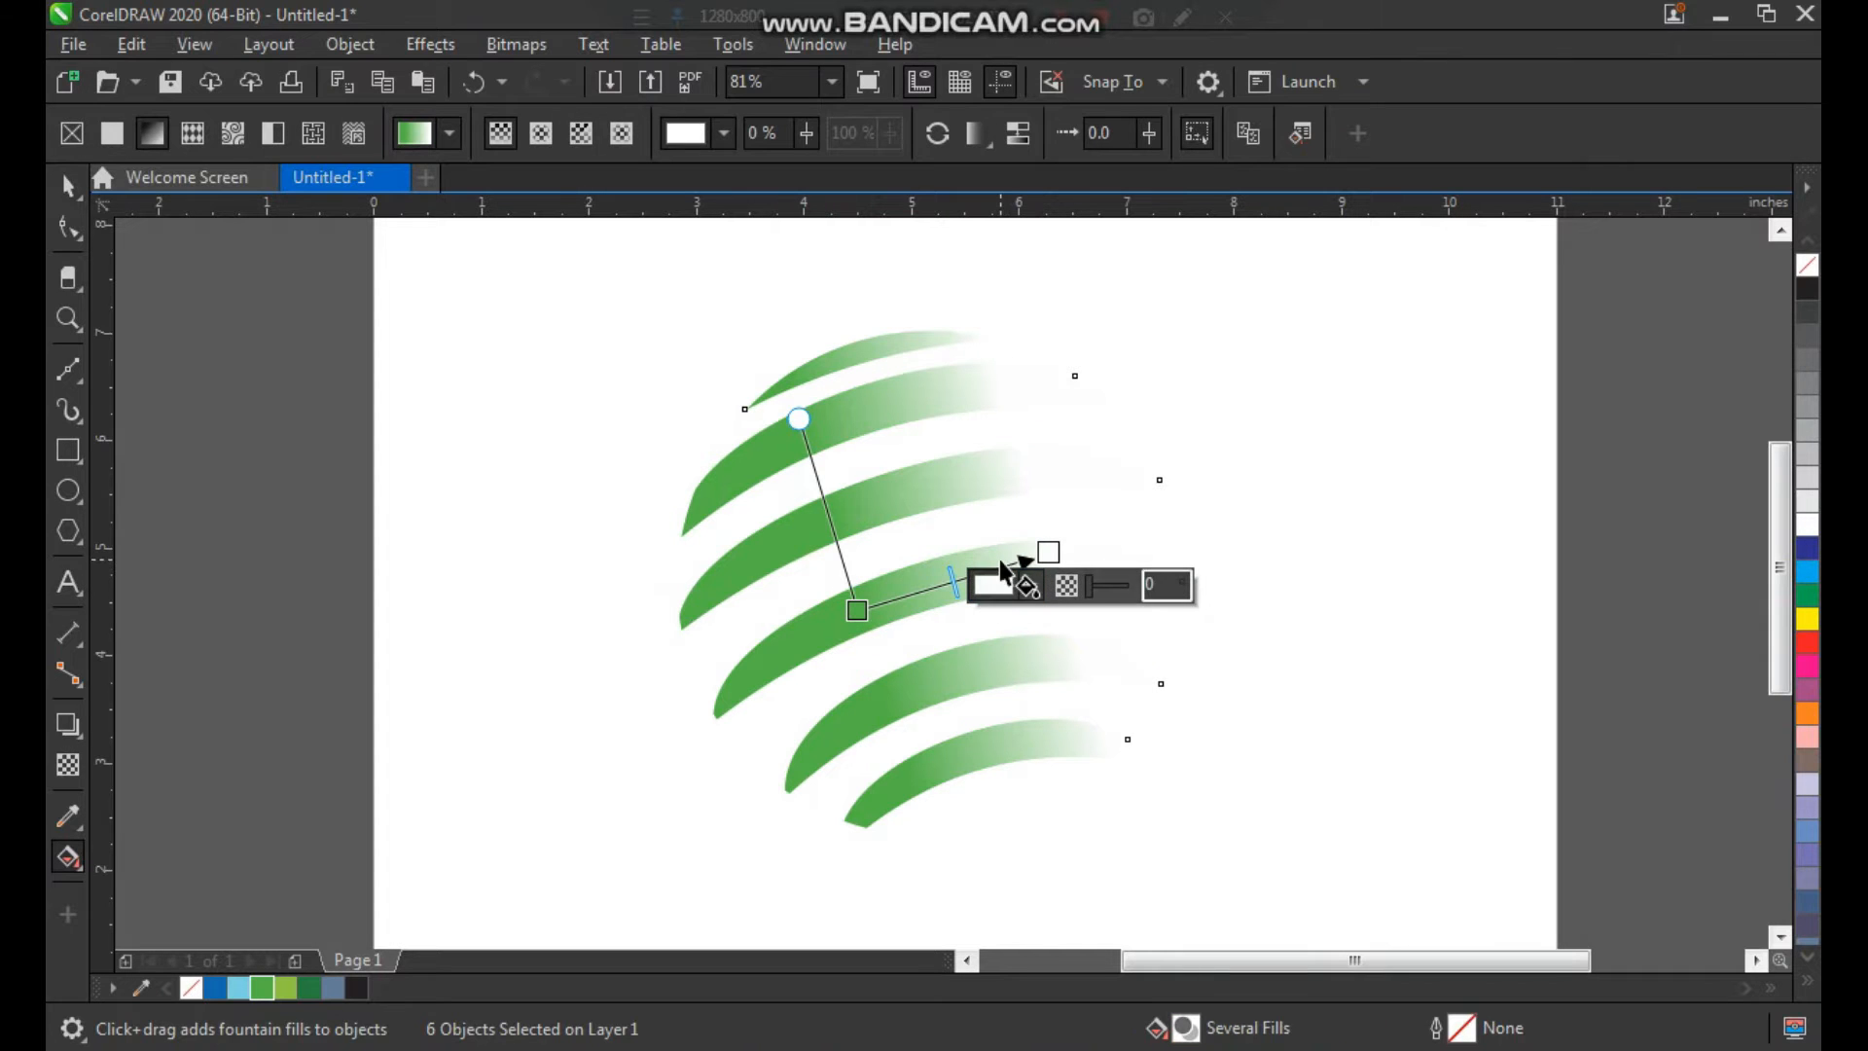
drag(512, 912, 1048, 553)
drag(855, 609, 779, 646)
drag(1048, 551, 1024, 567)
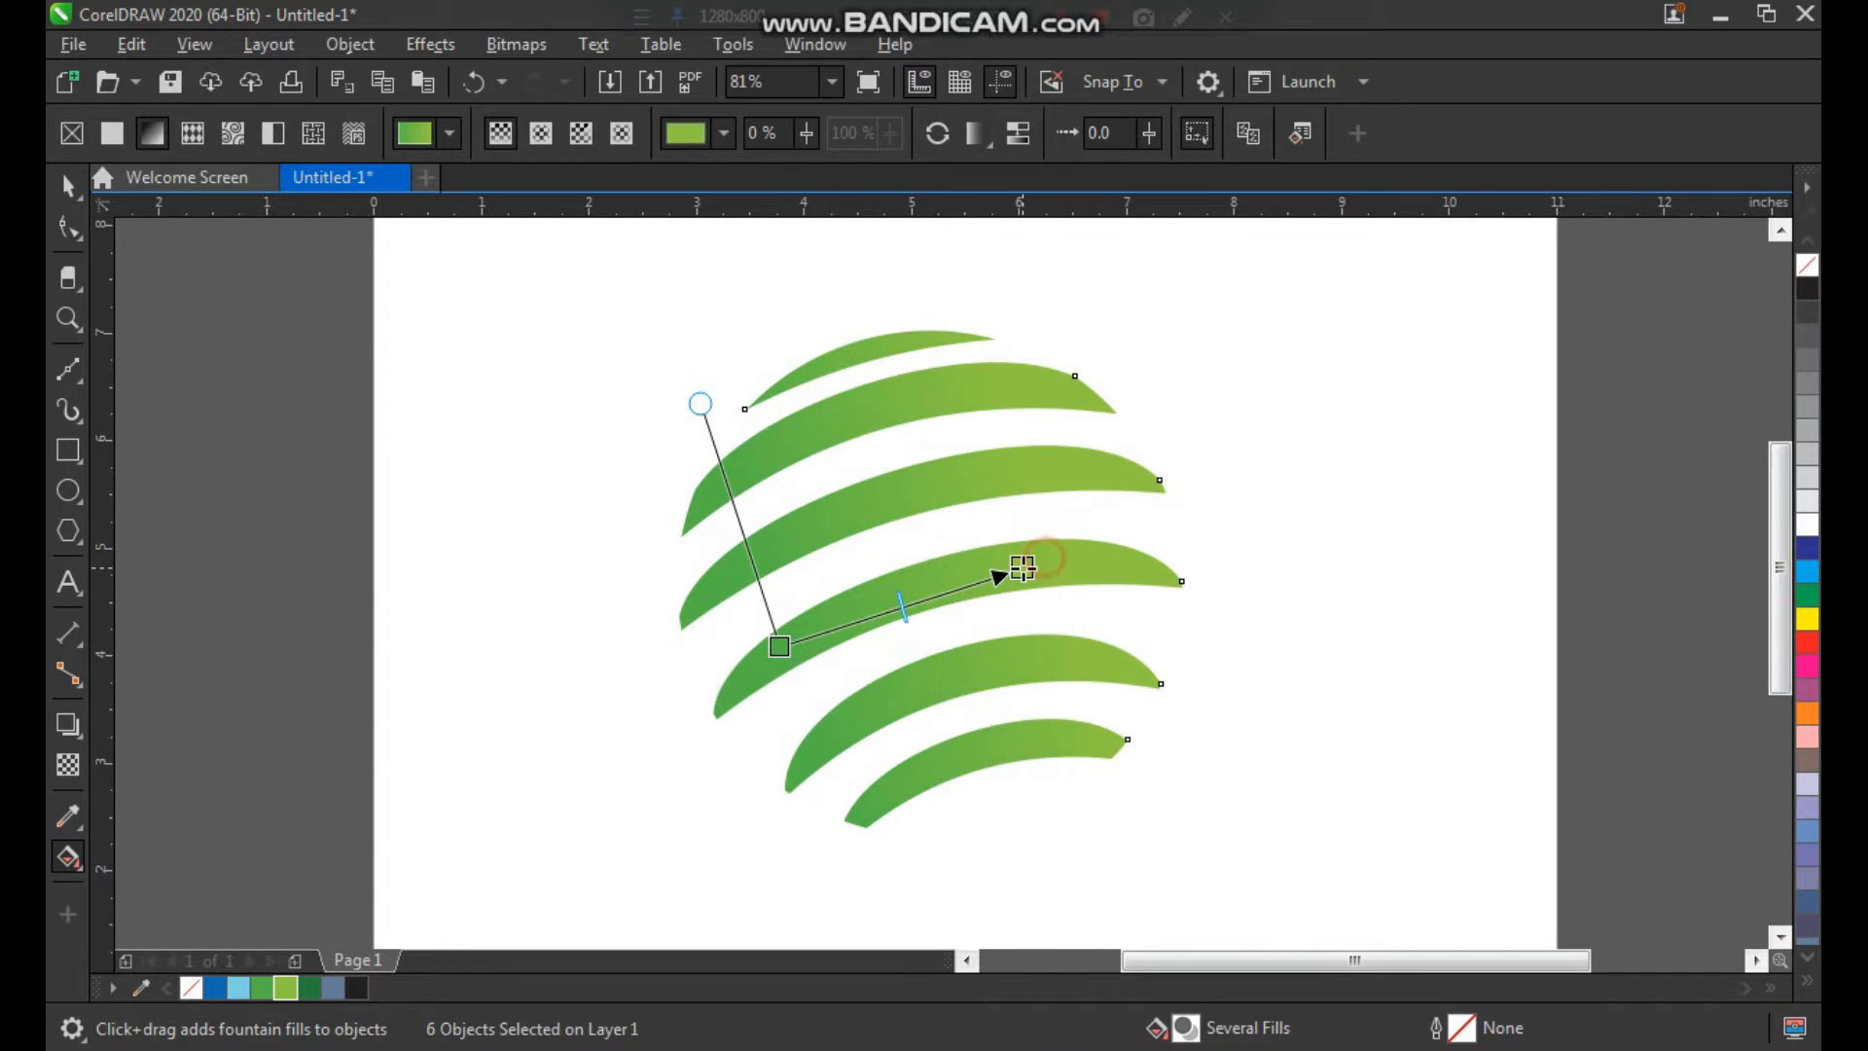
key(space)
click(1230, 445)
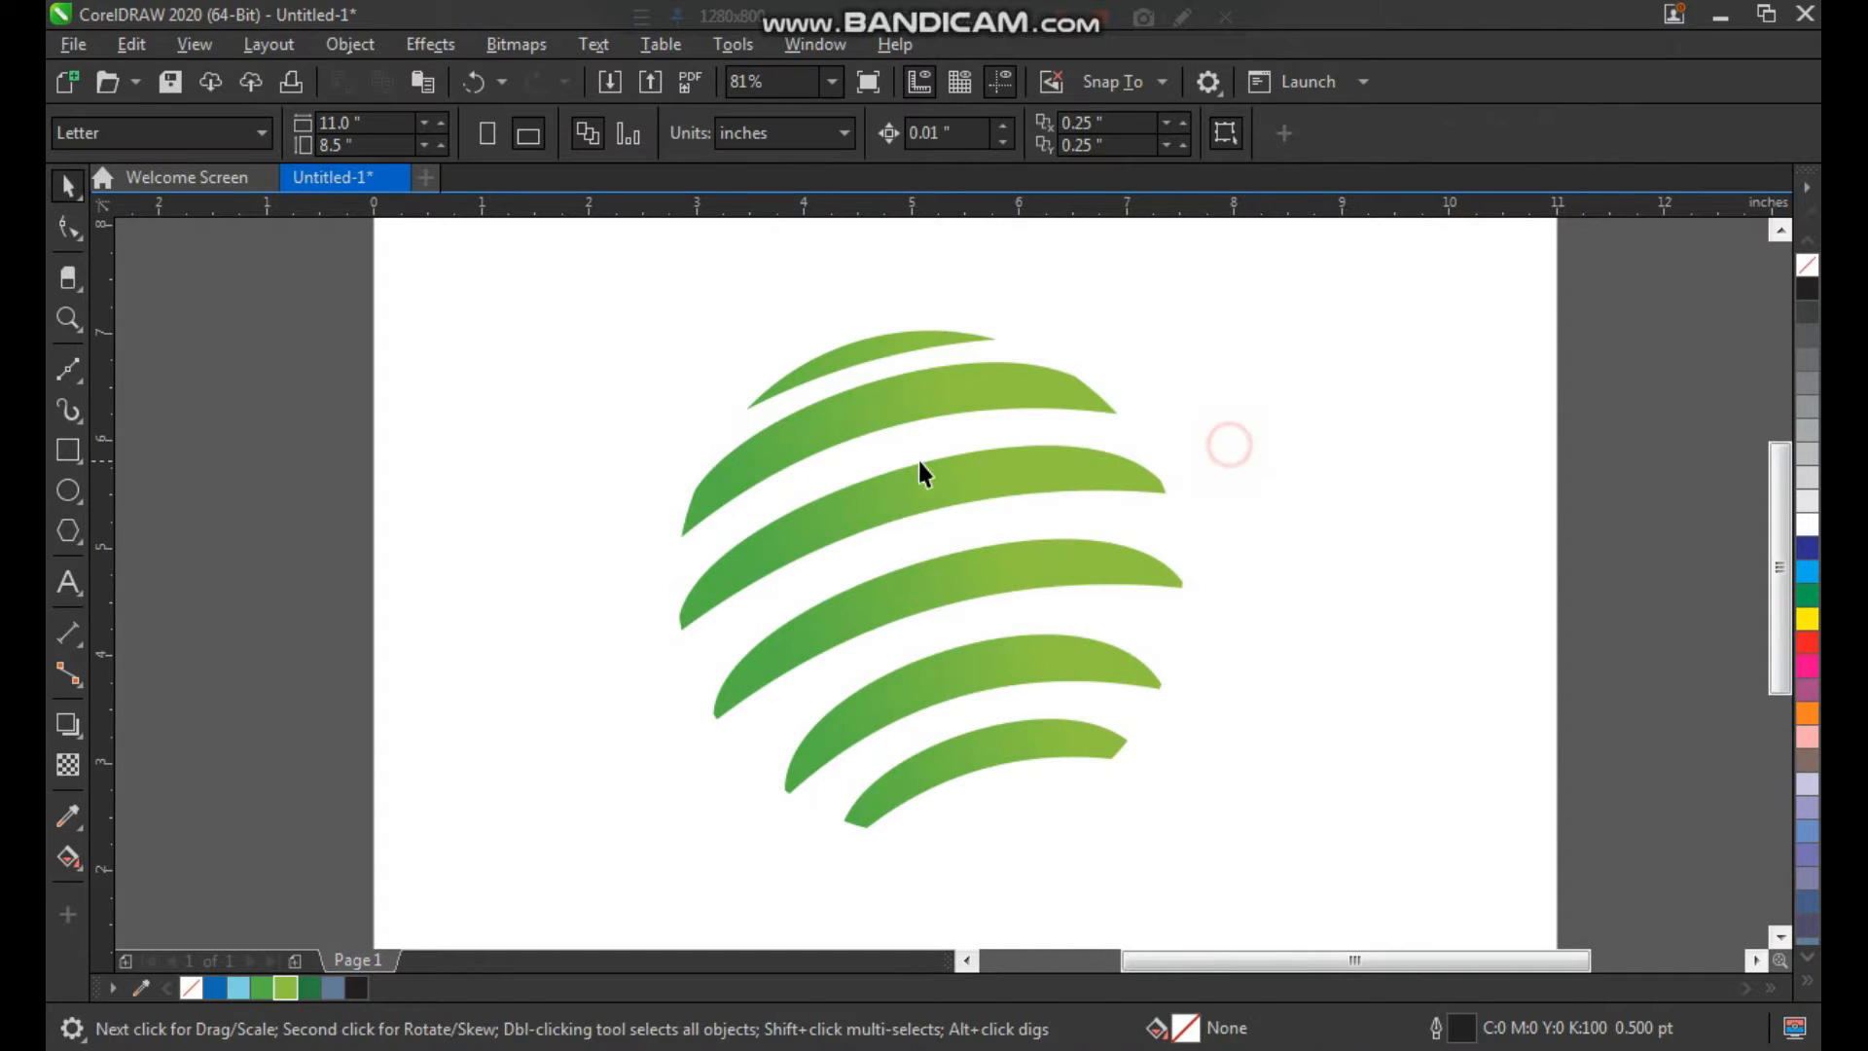
Step: Select all six gradient bands and scale them down slightly around their center
key(F3)
click(788, 336)
right_click(692, 371)
key(ctrl+a)
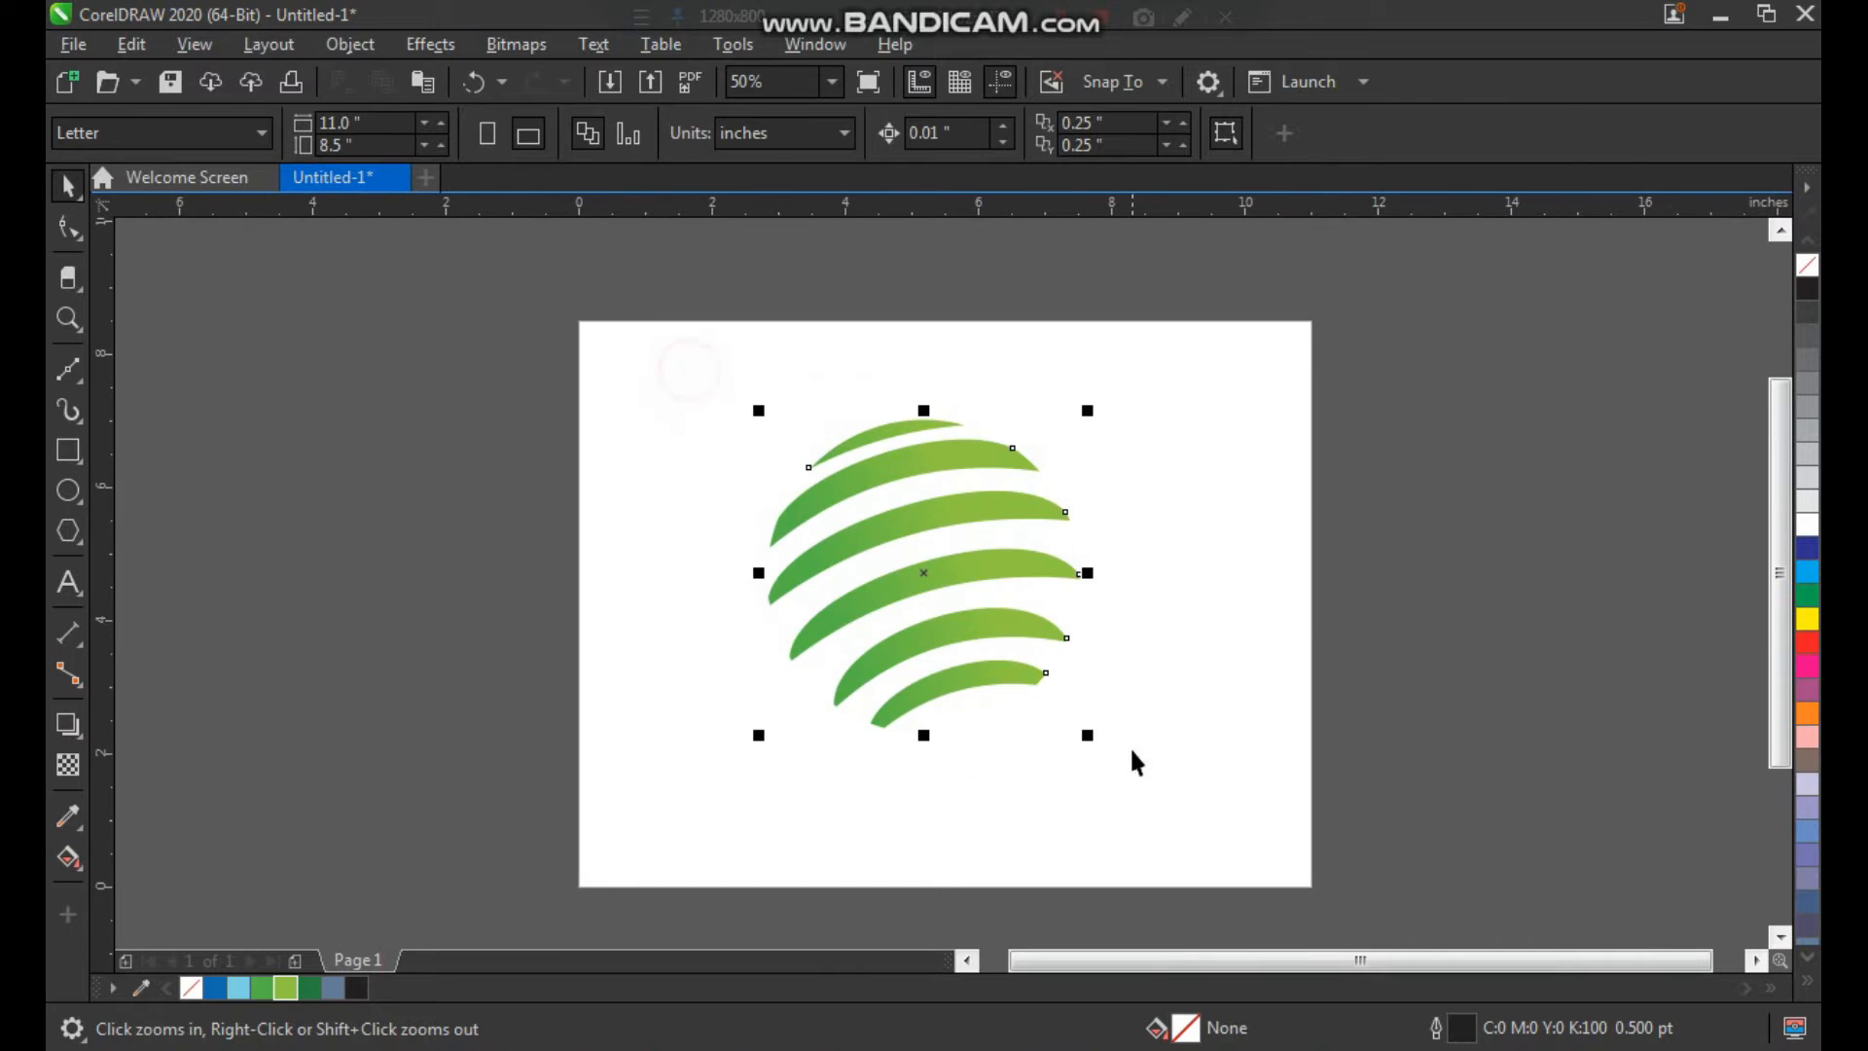
drag(1088, 418, 1062, 443)
Step: Draw a near-vertical closed two-node curve about 1.5 inches tall above the globe and bow its left side outward
key(z)
drag(750, 315, 963, 564)
click(65, 373)
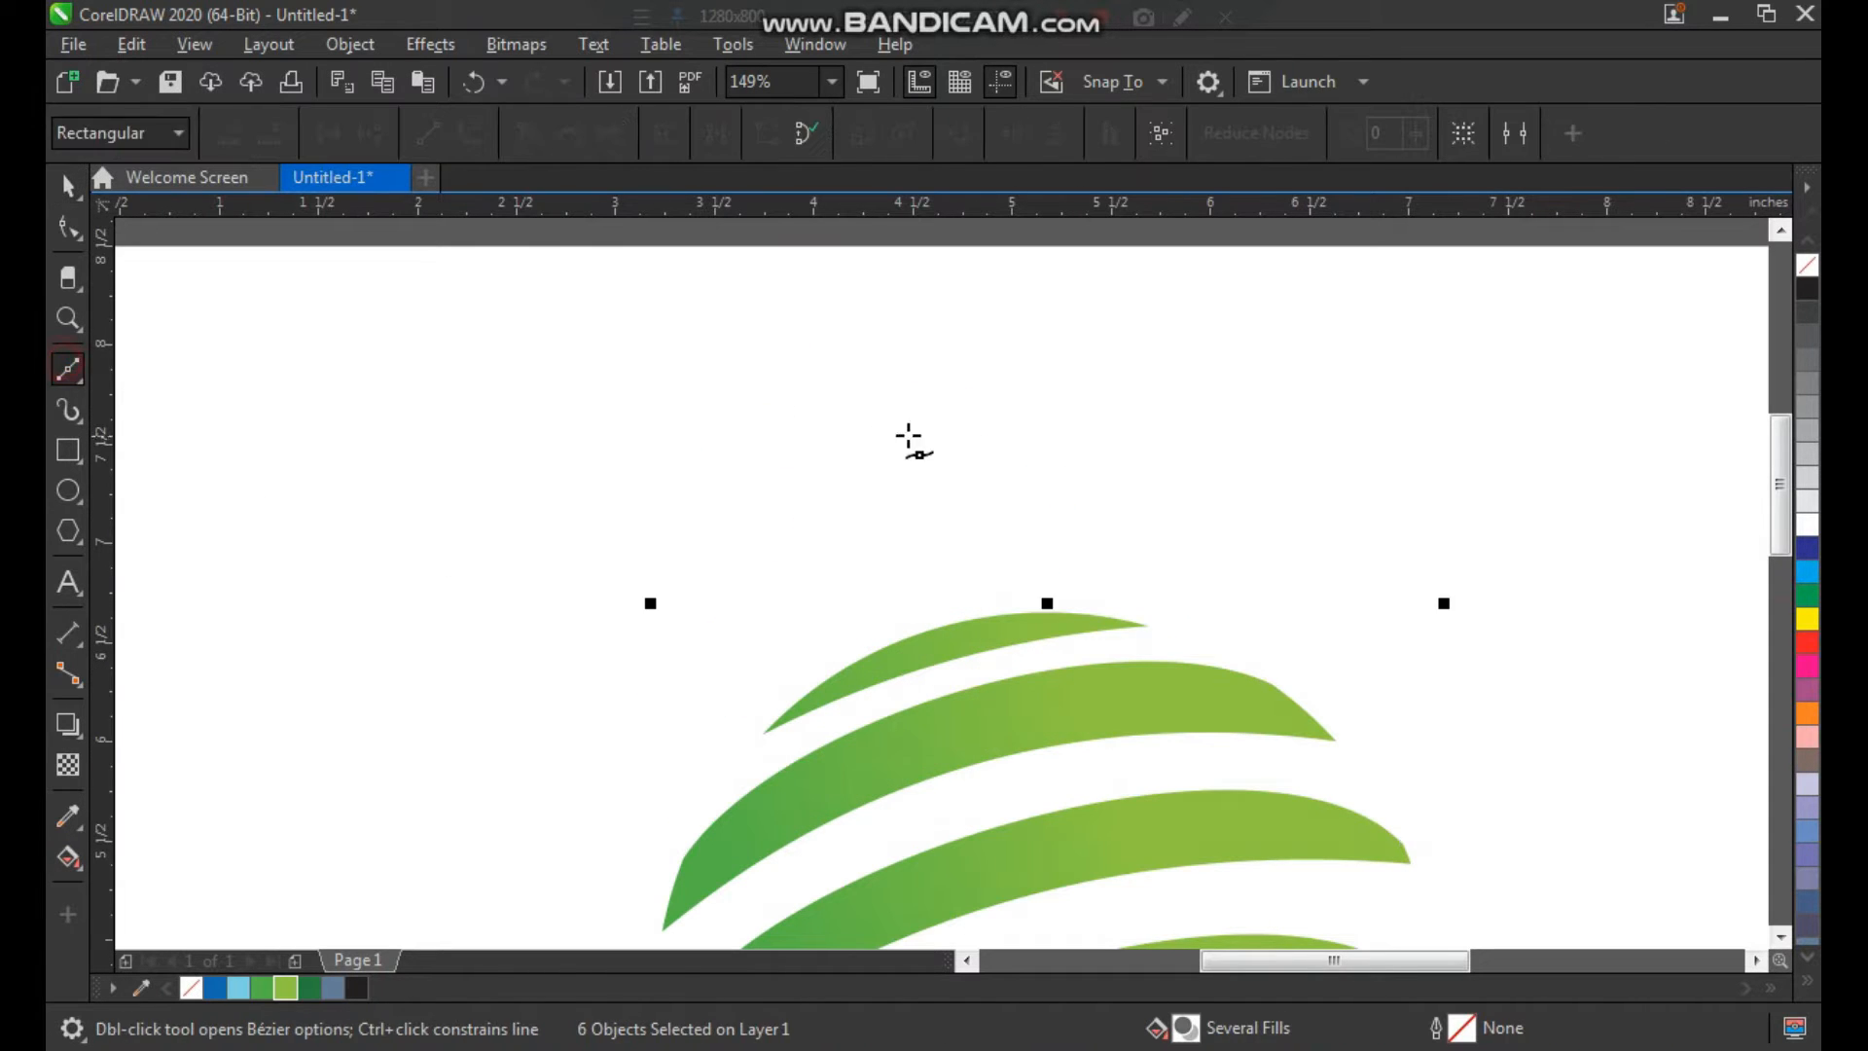
click(907, 301)
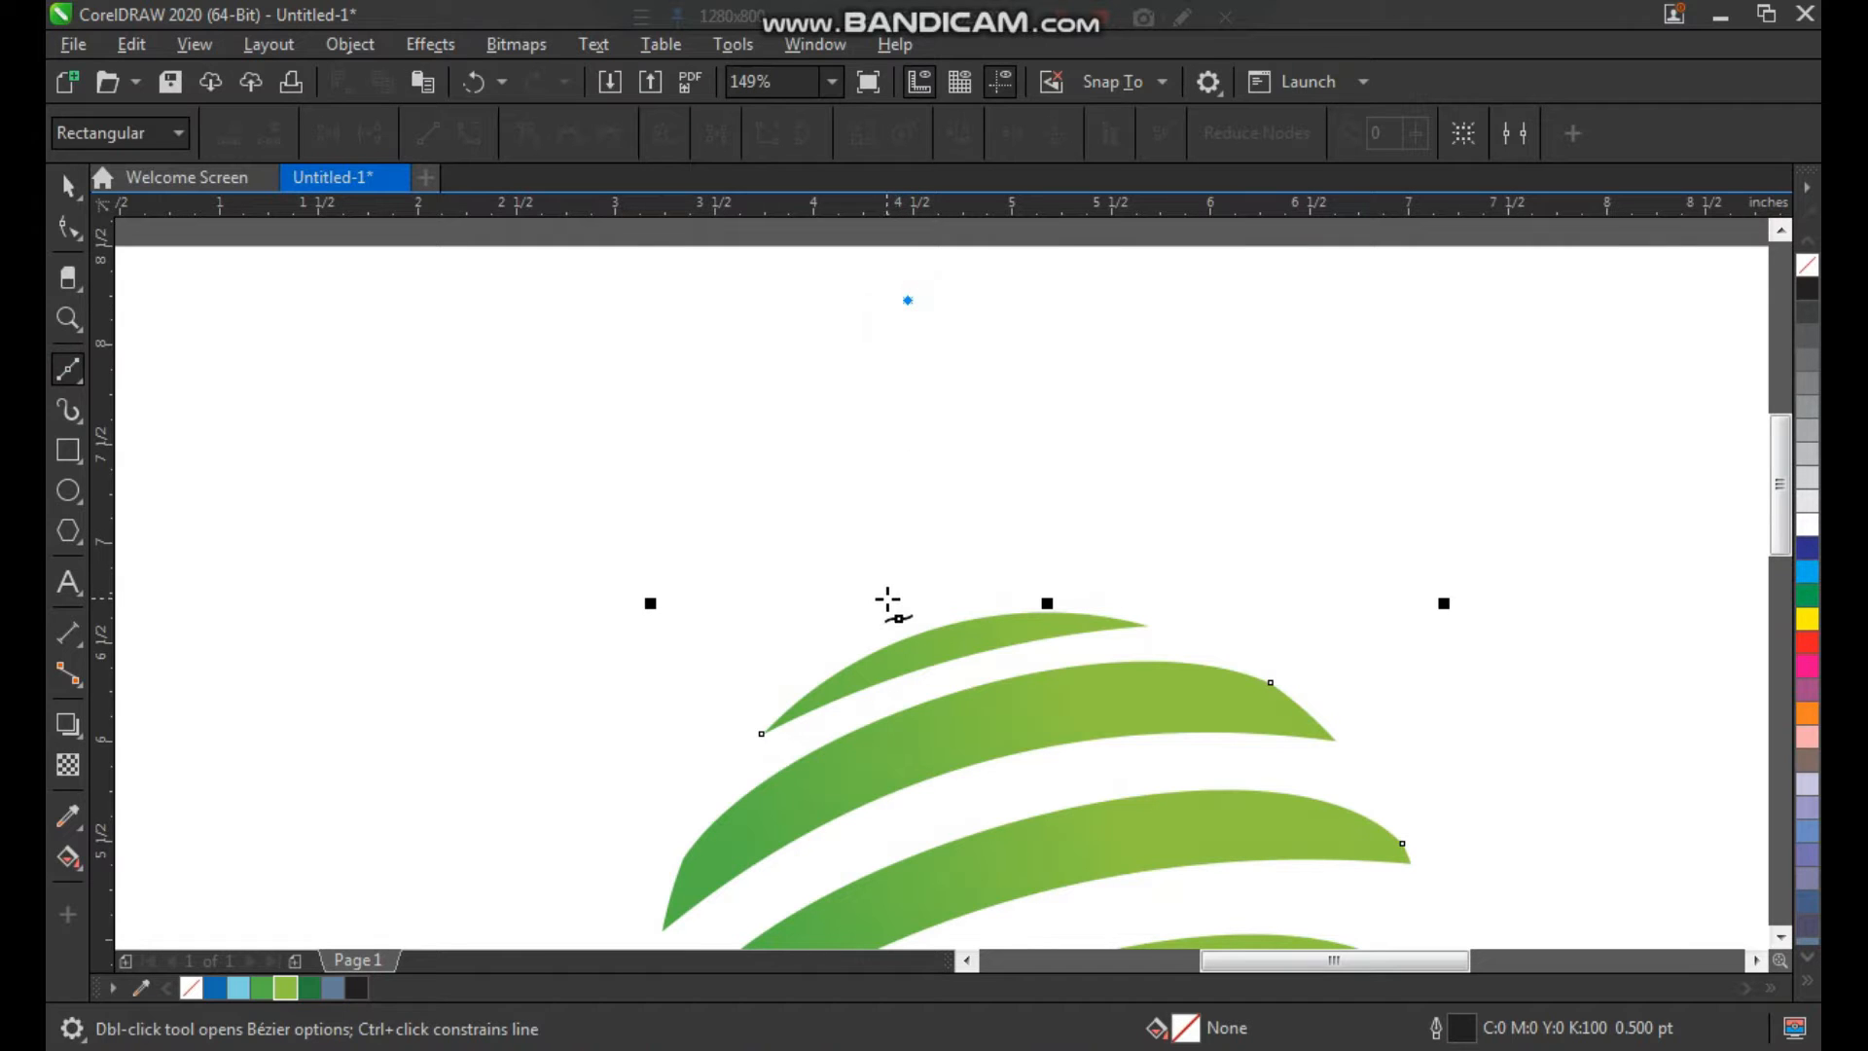
click(887, 595)
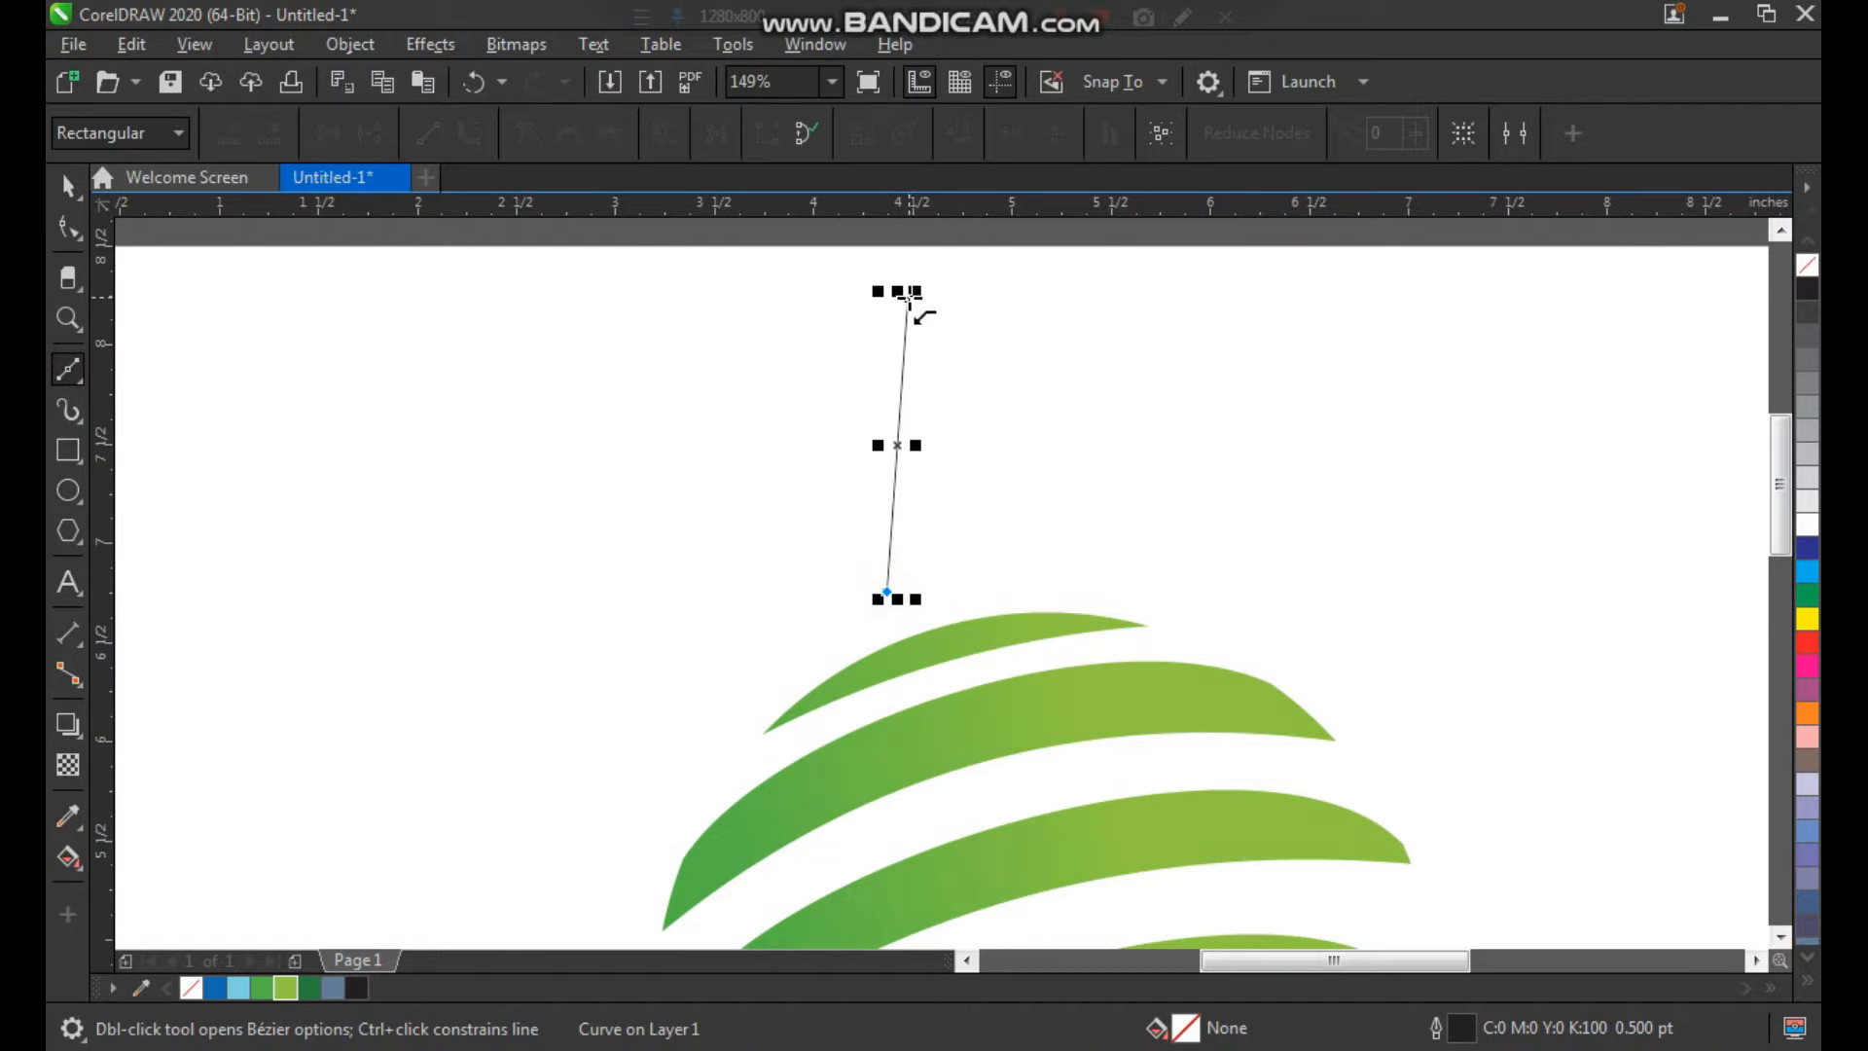
key(space)
key(F10)
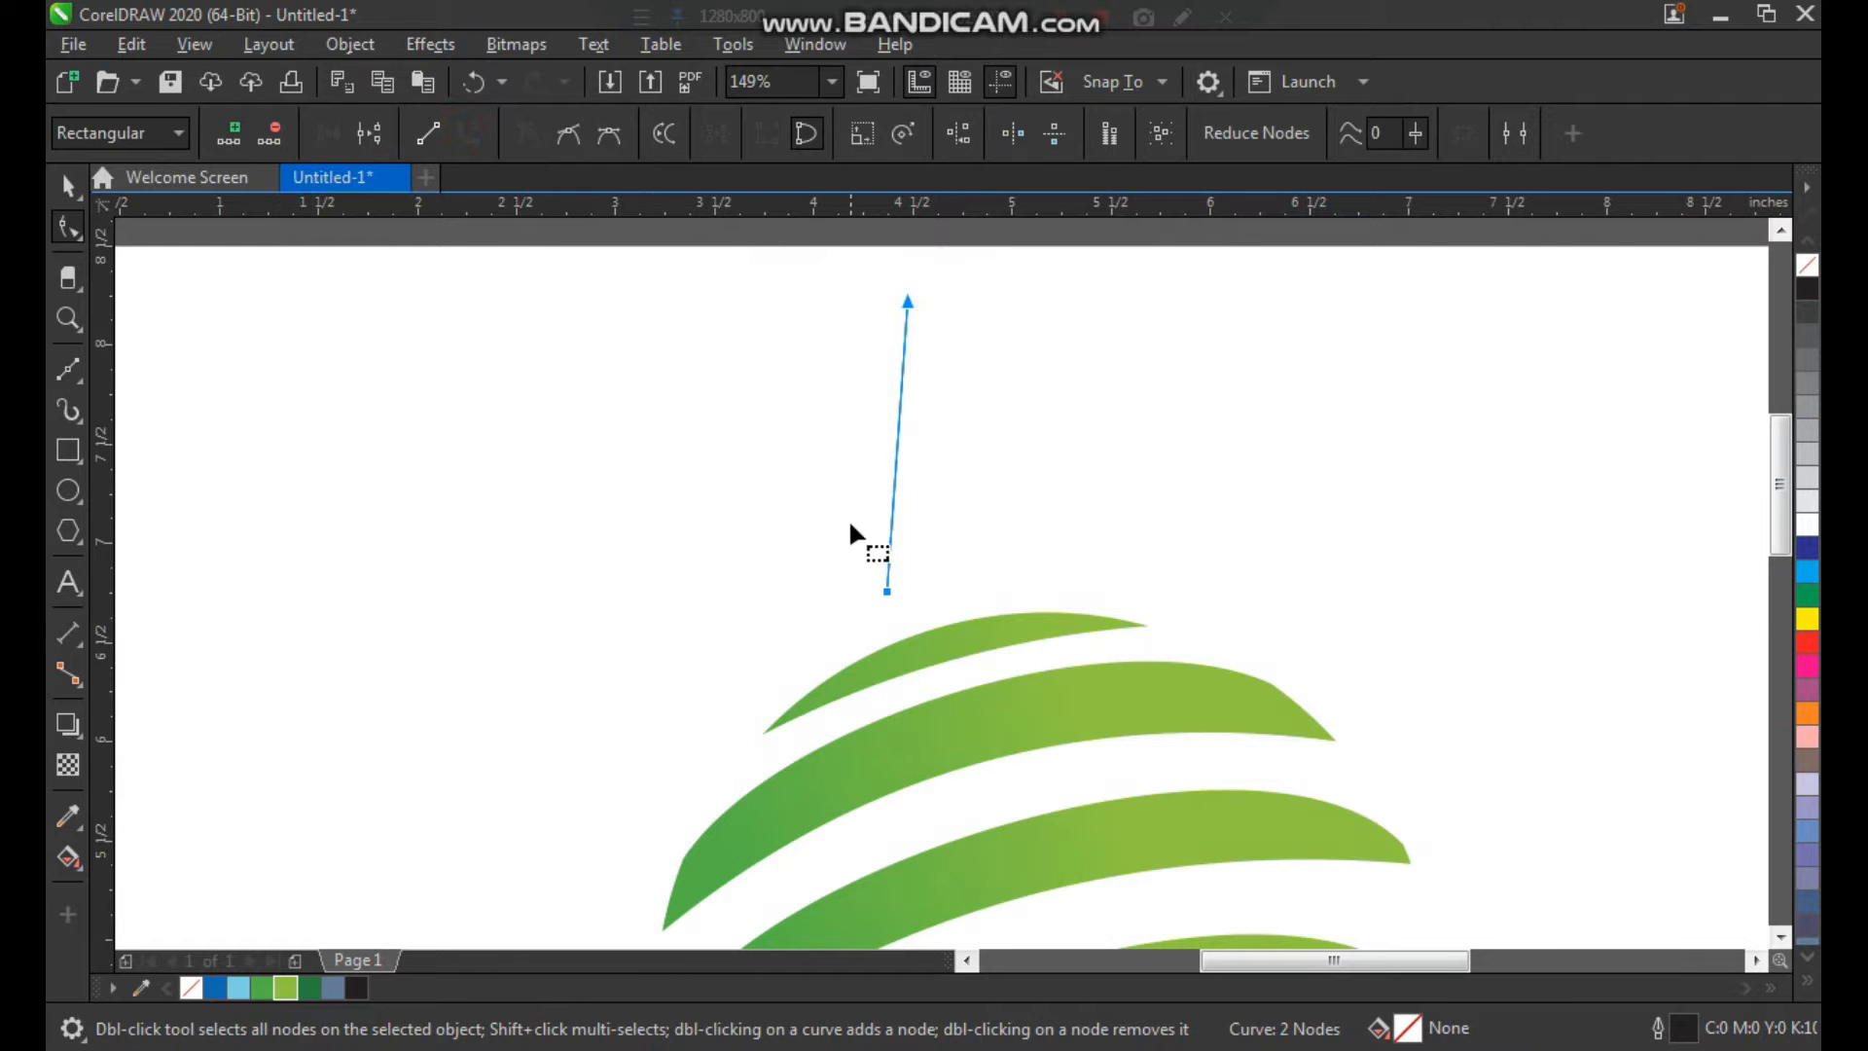
drag(895, 453, 850, 447)
click(1017, 517)
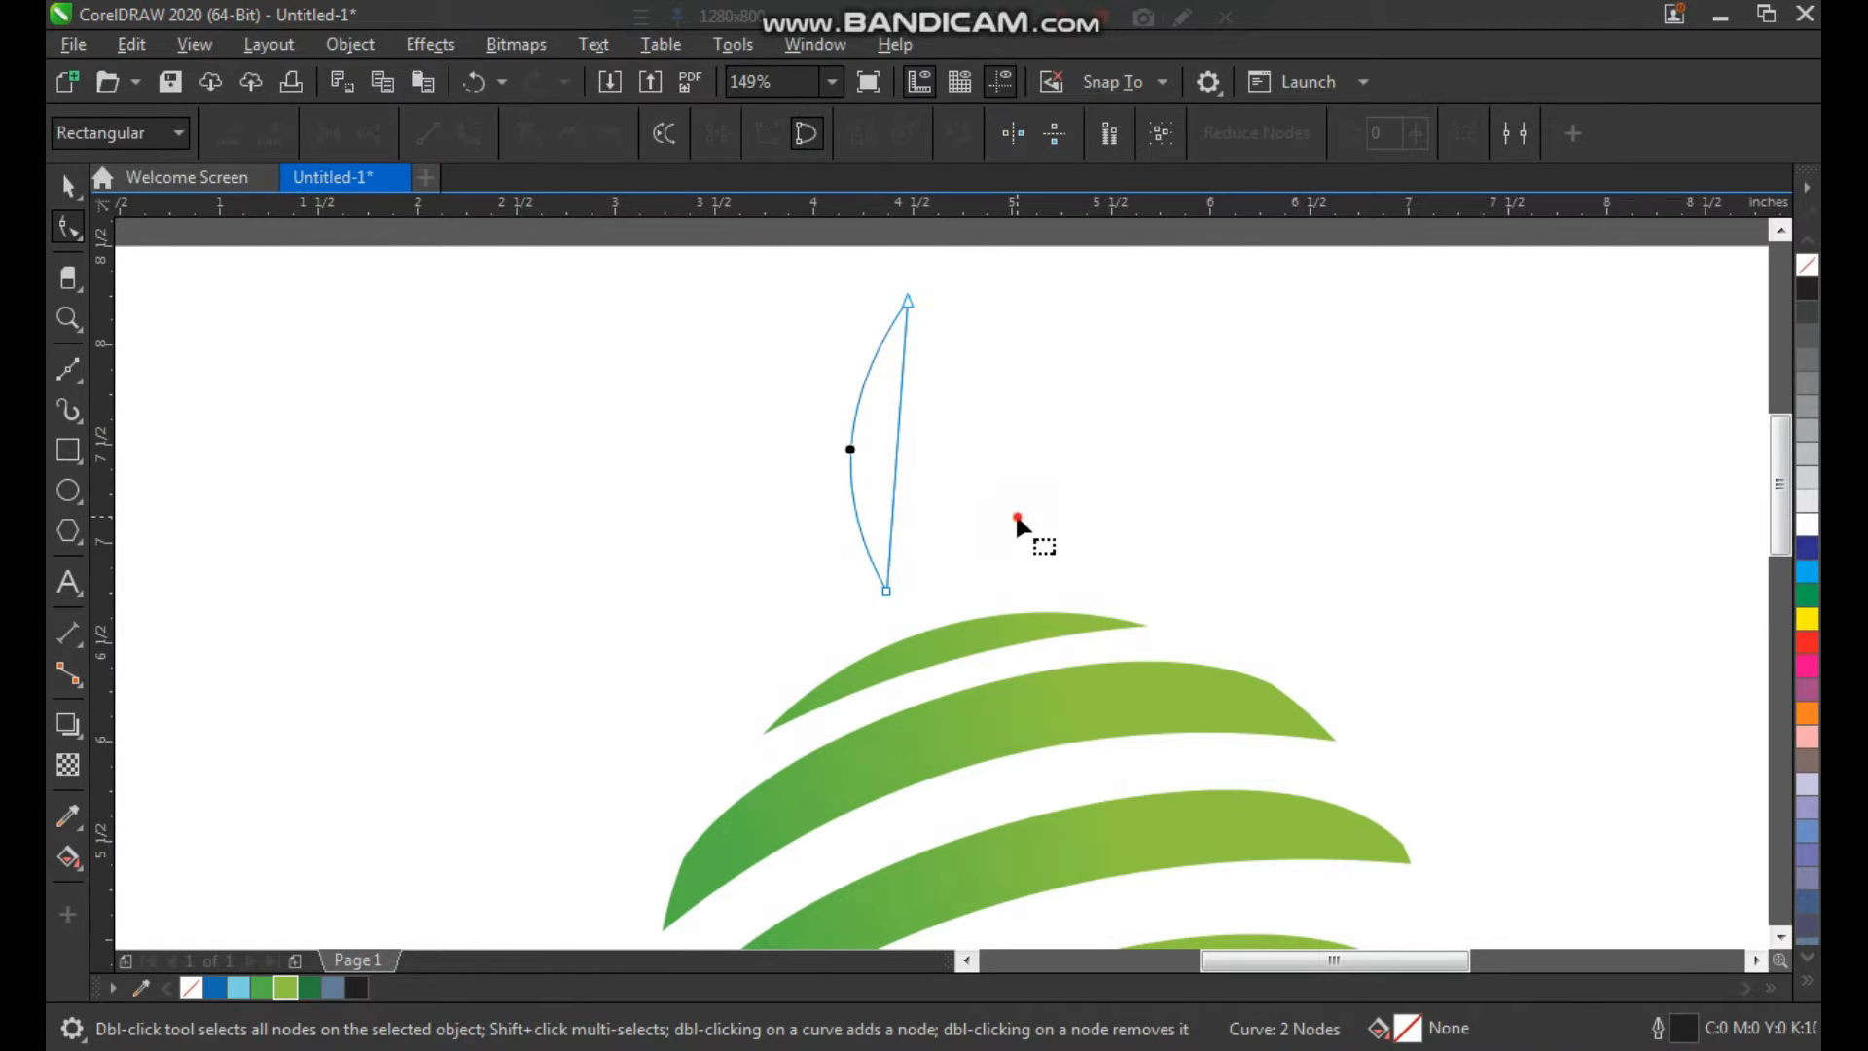
Step: Adjust the handles of the curve's left side into a leaf edge with a bulging middle and tapered tip
key(F2)
drag(783, 278, 1161, 786)
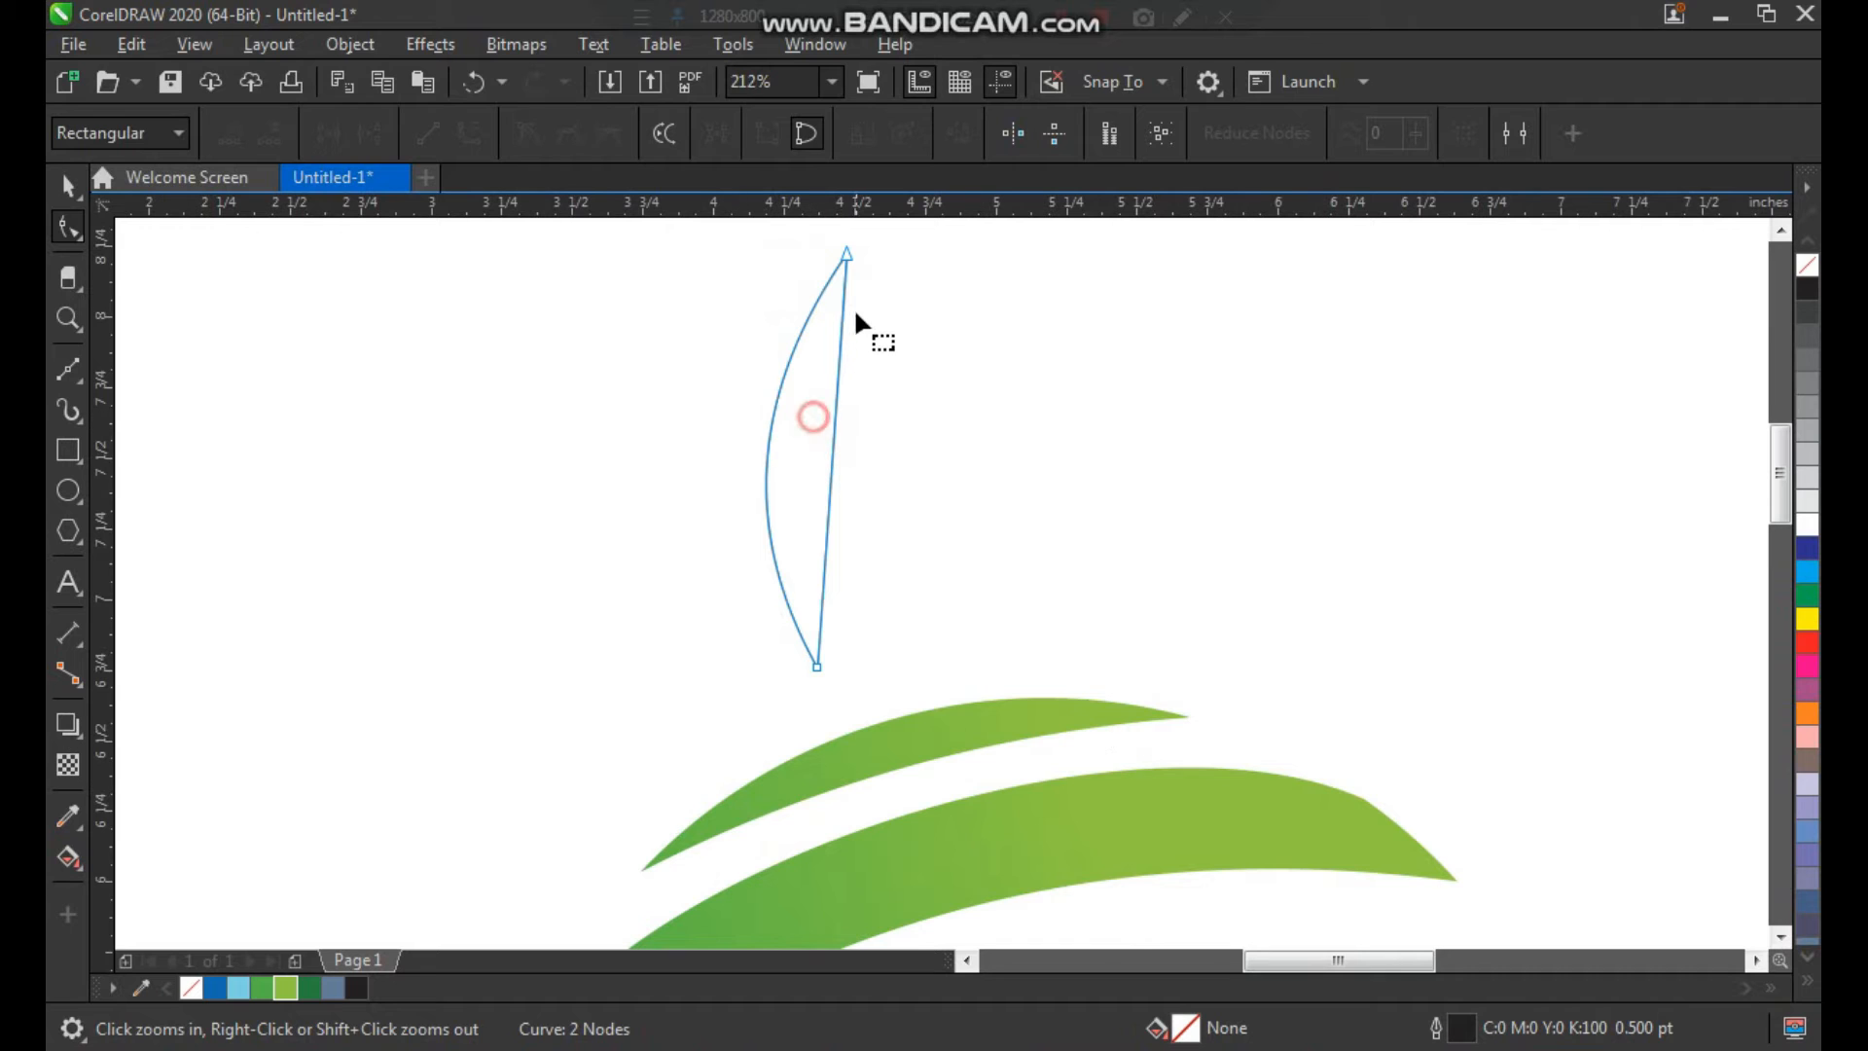
click(846, 256)
drag(736, 525, 557, 498)
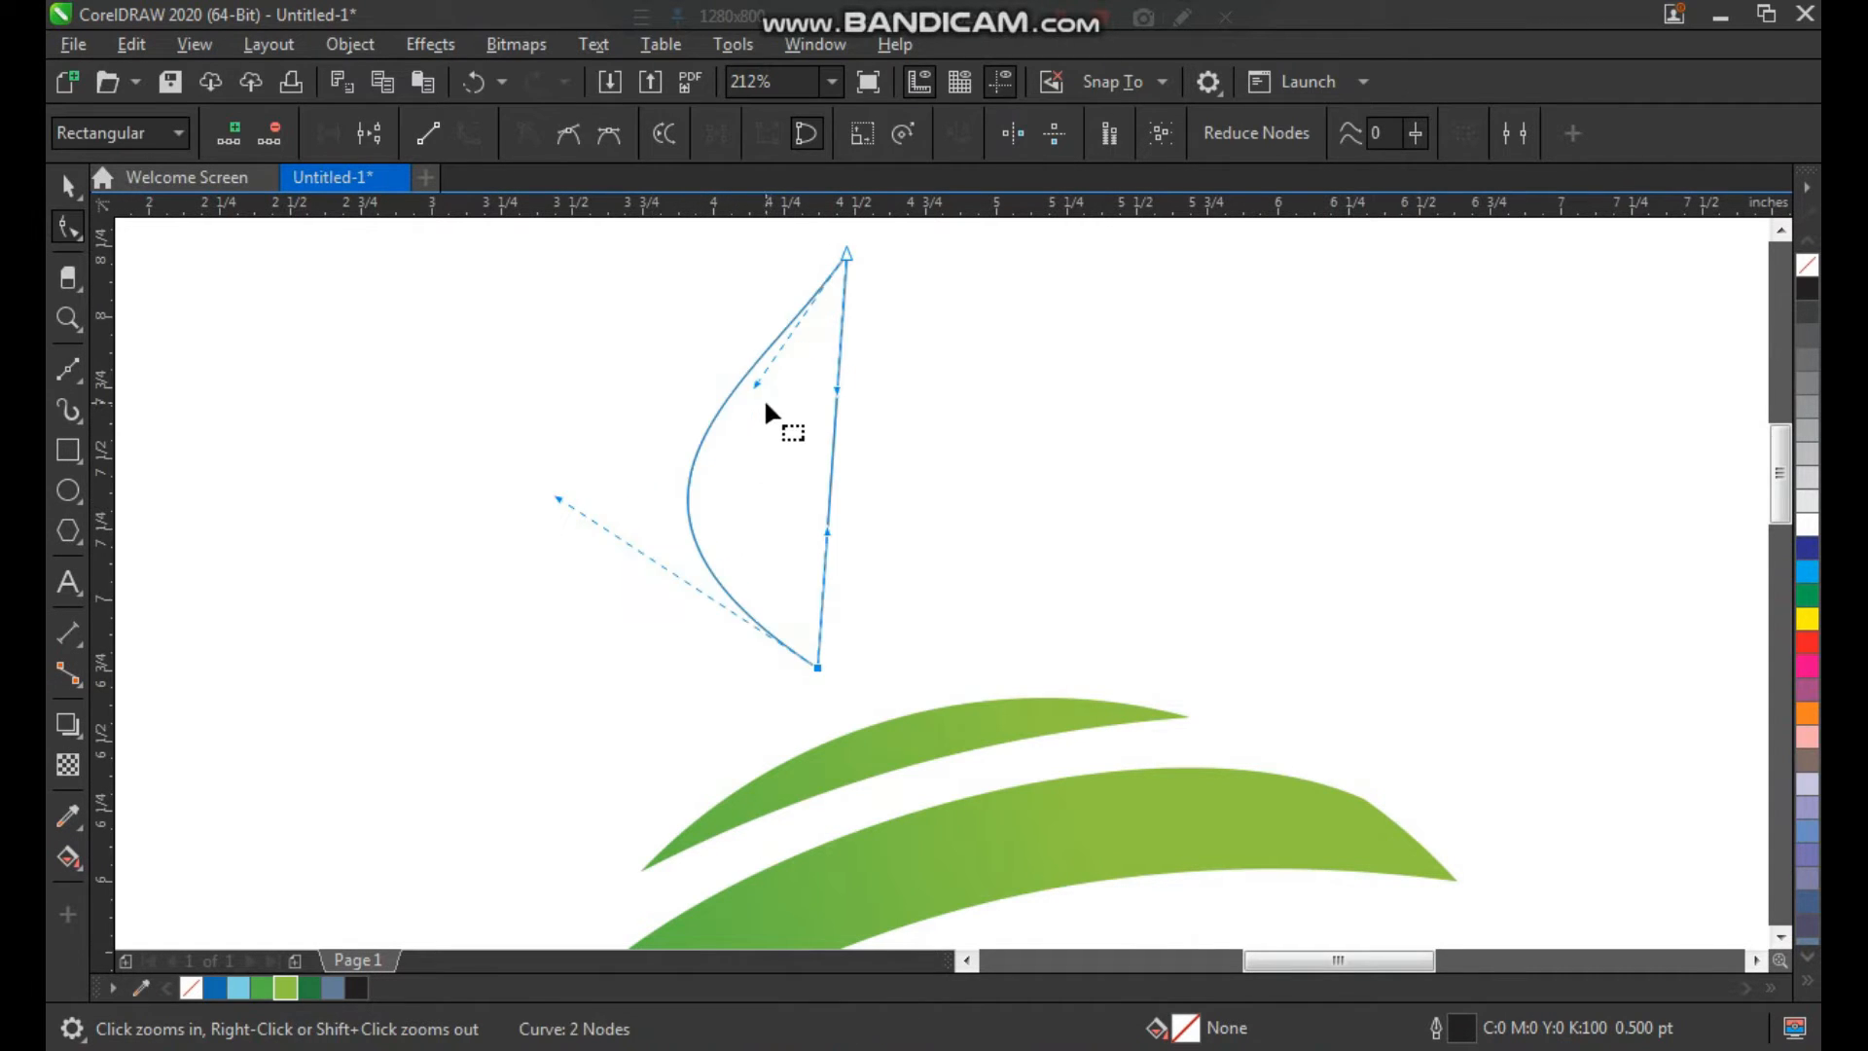
drag(756, 385, 761, 457)
drag(556, 499, 579, 416)
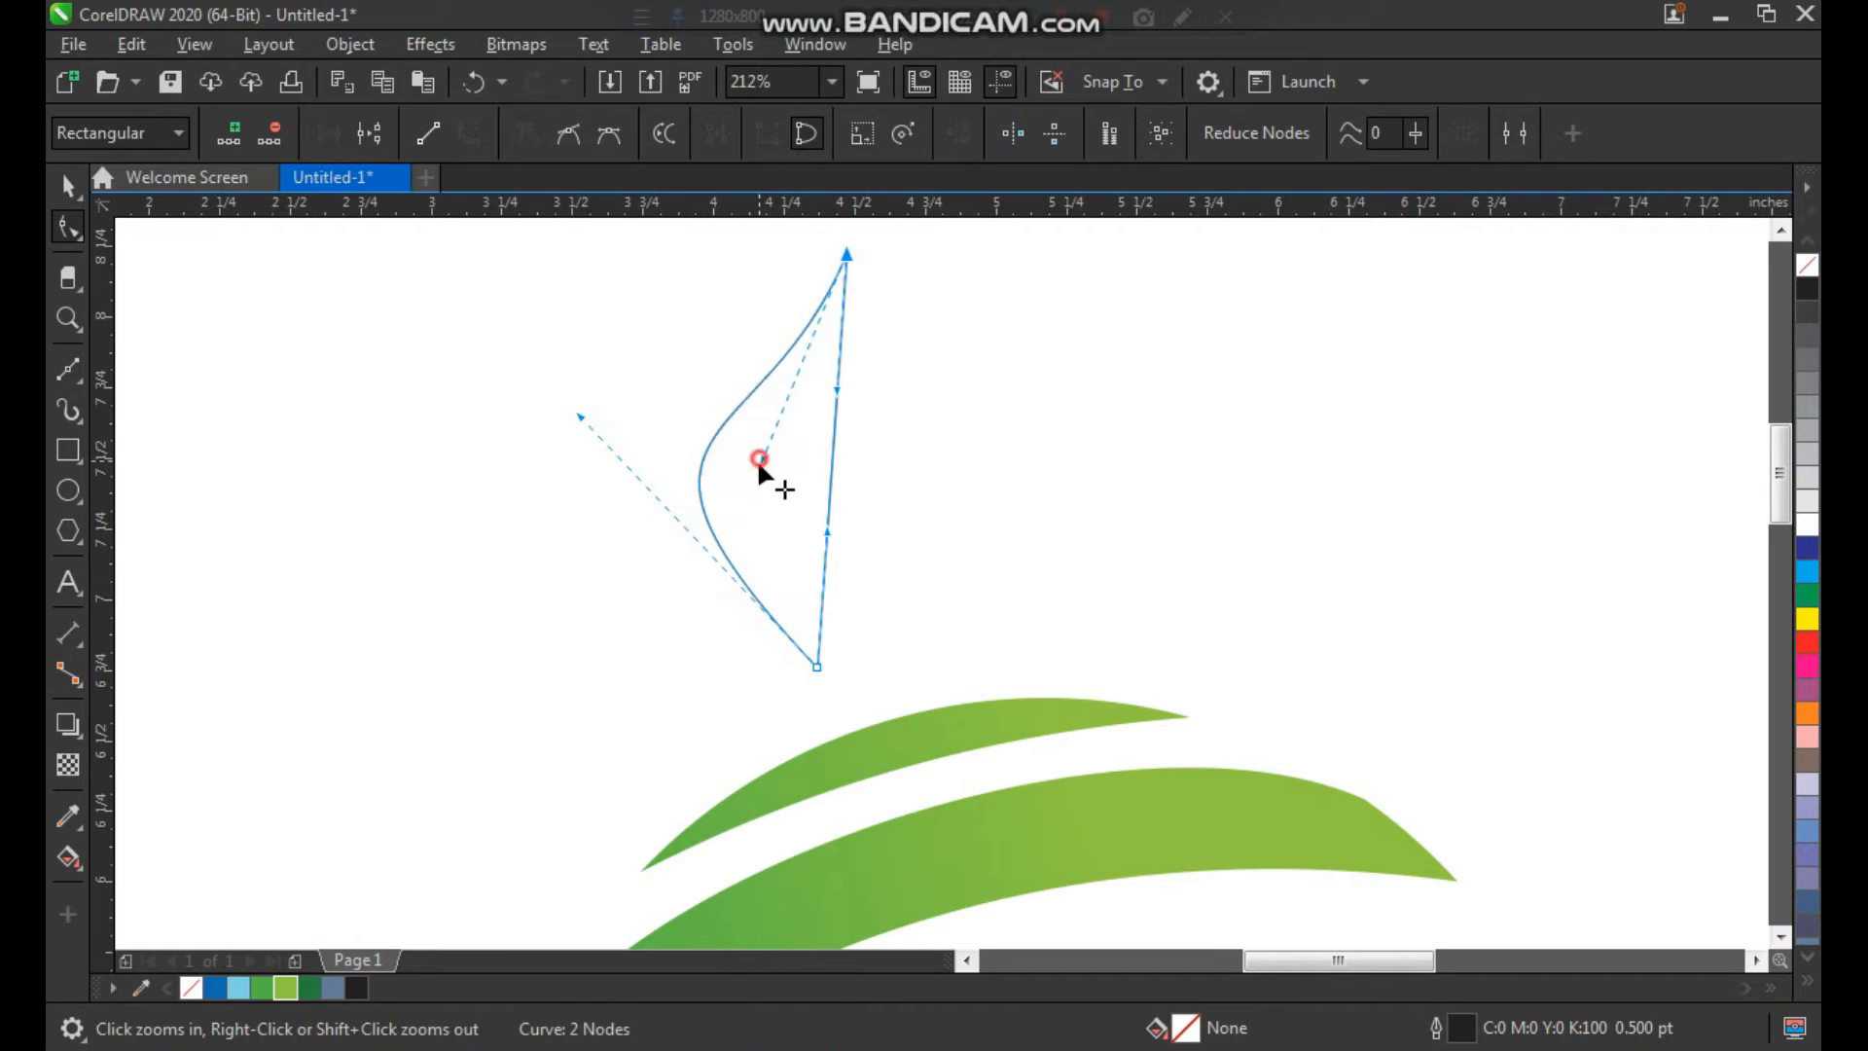
key(space)
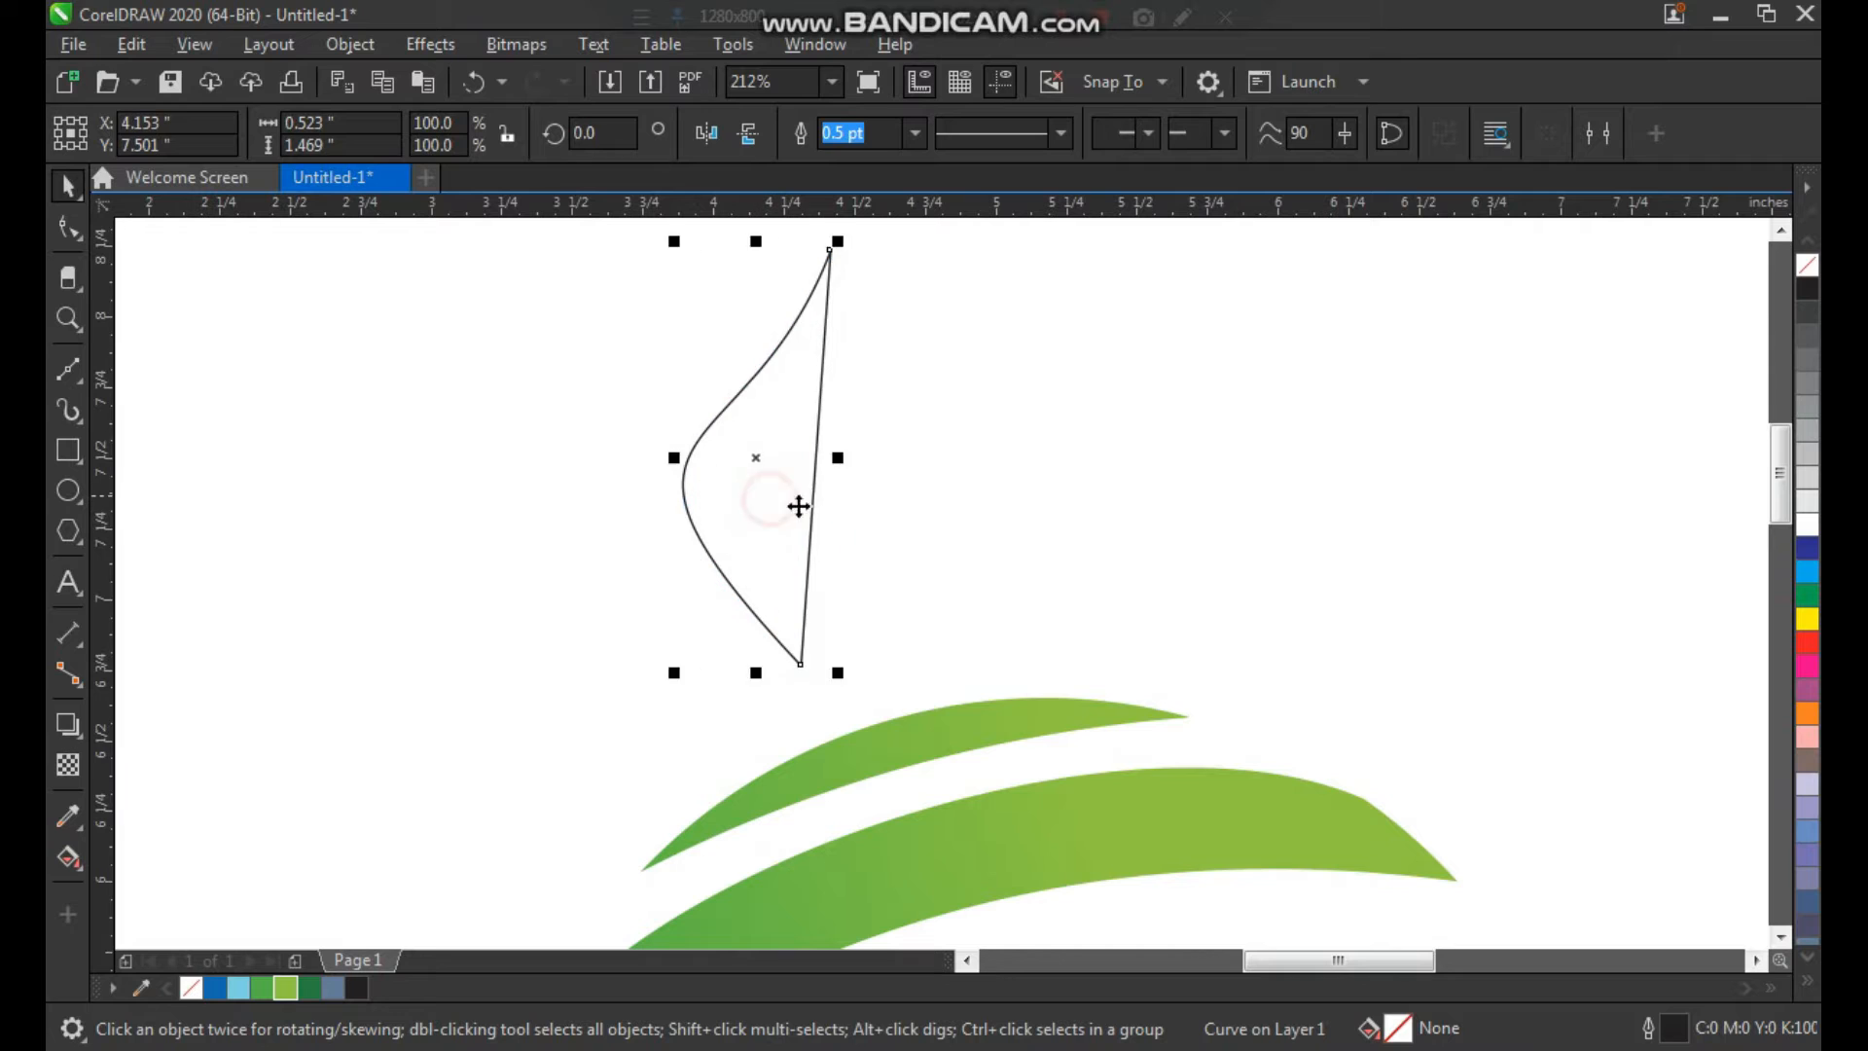
key(space)
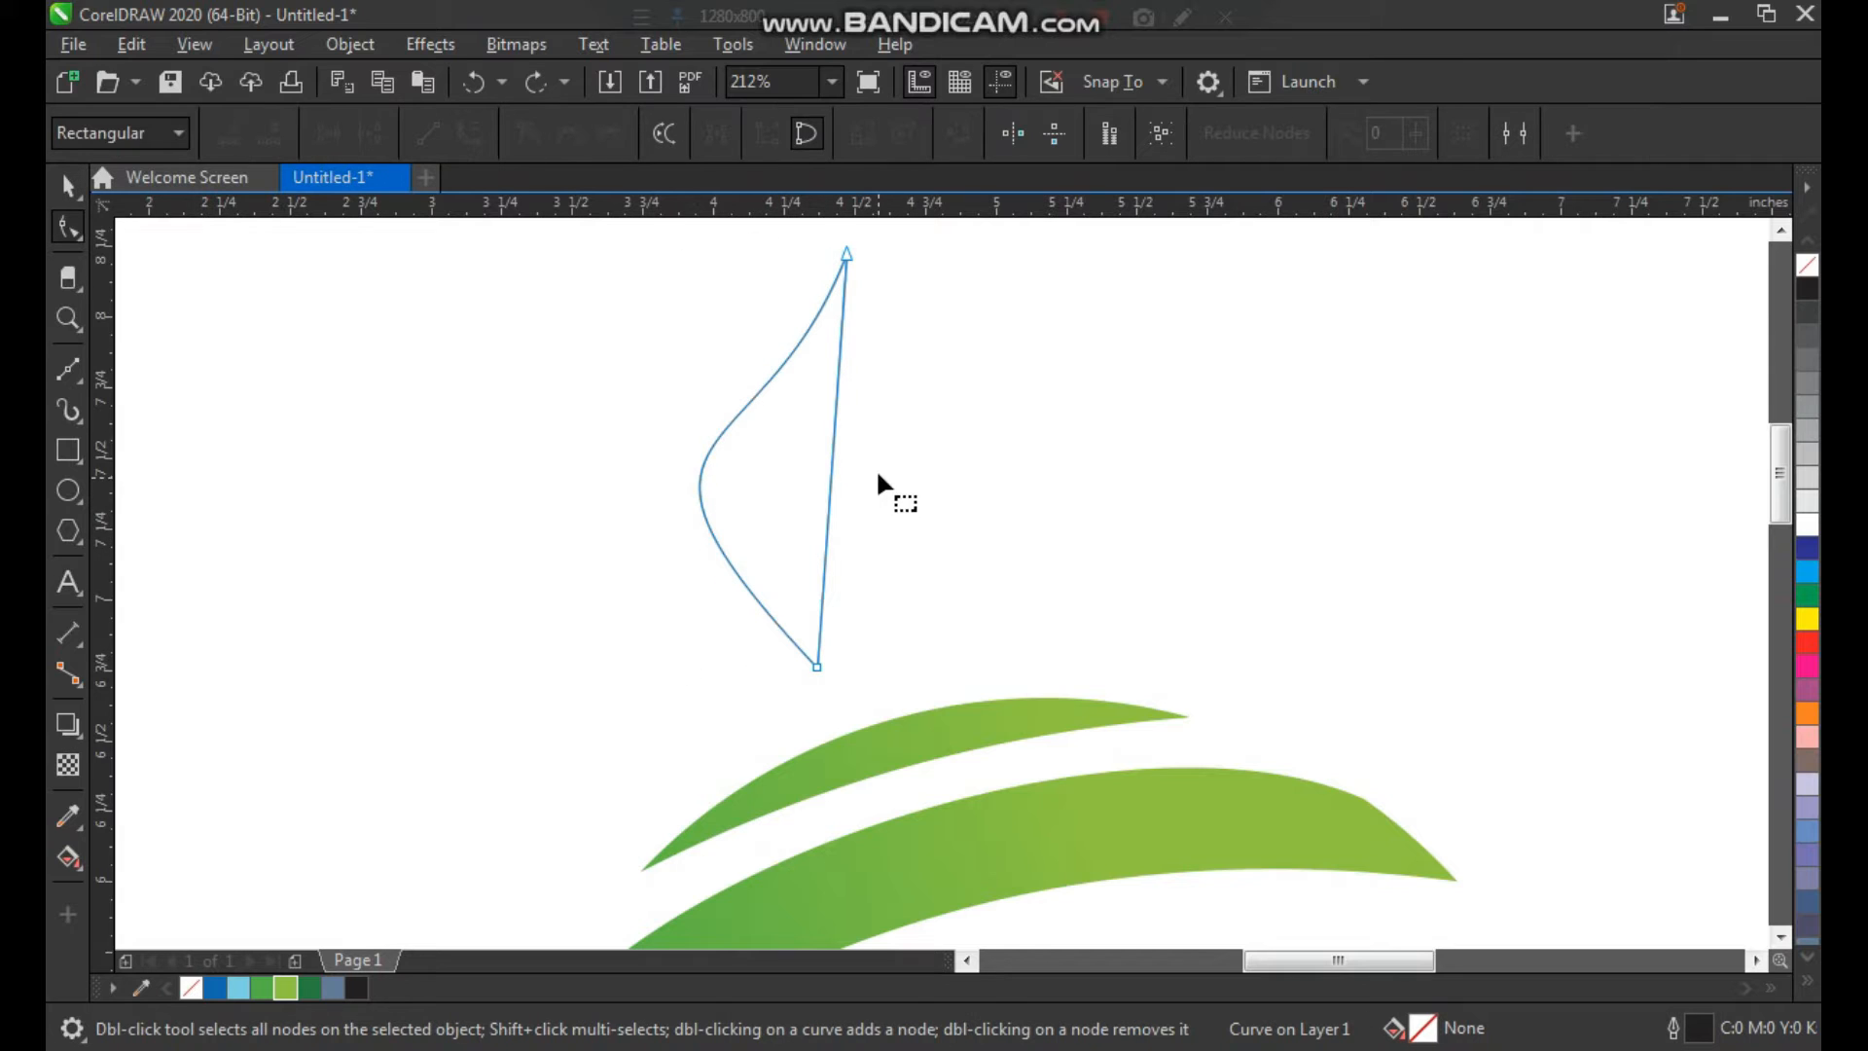
Step: Convert the leaf's straight right side to a curve and bow it outward toward the base
click(835, 427)
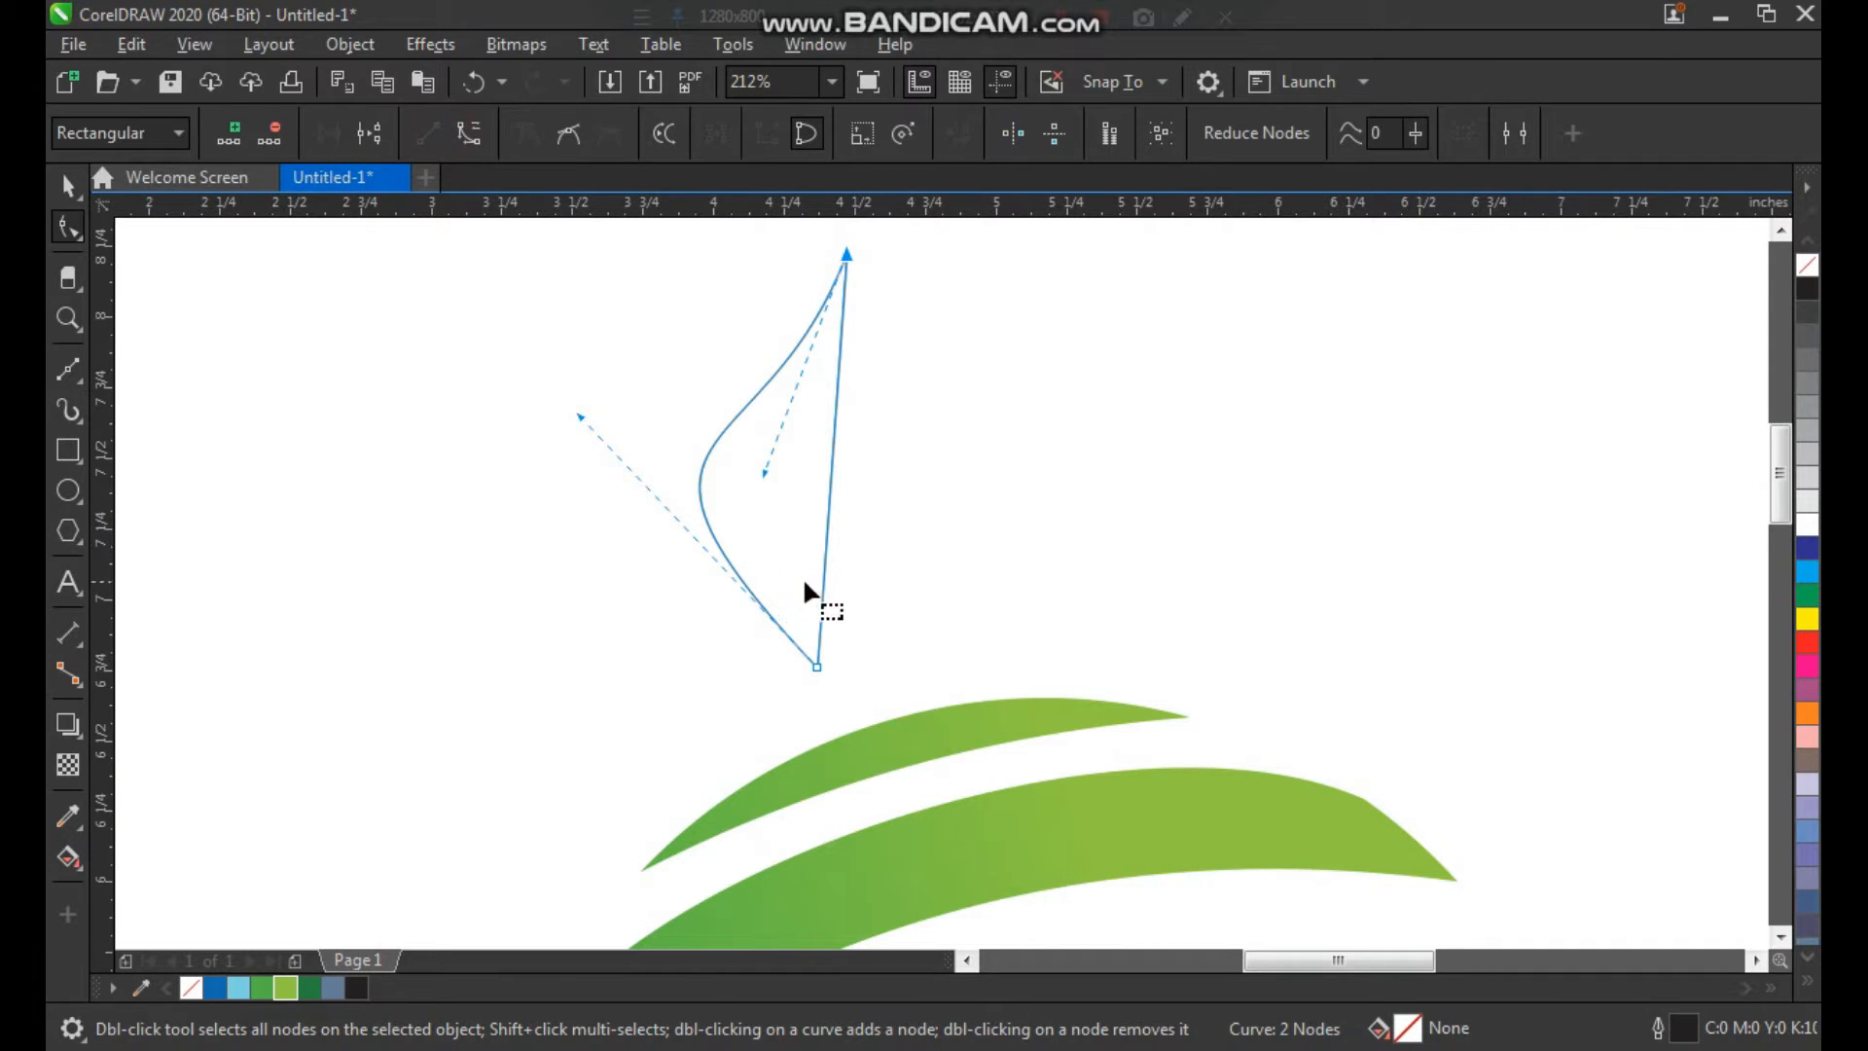
click(833, 459)
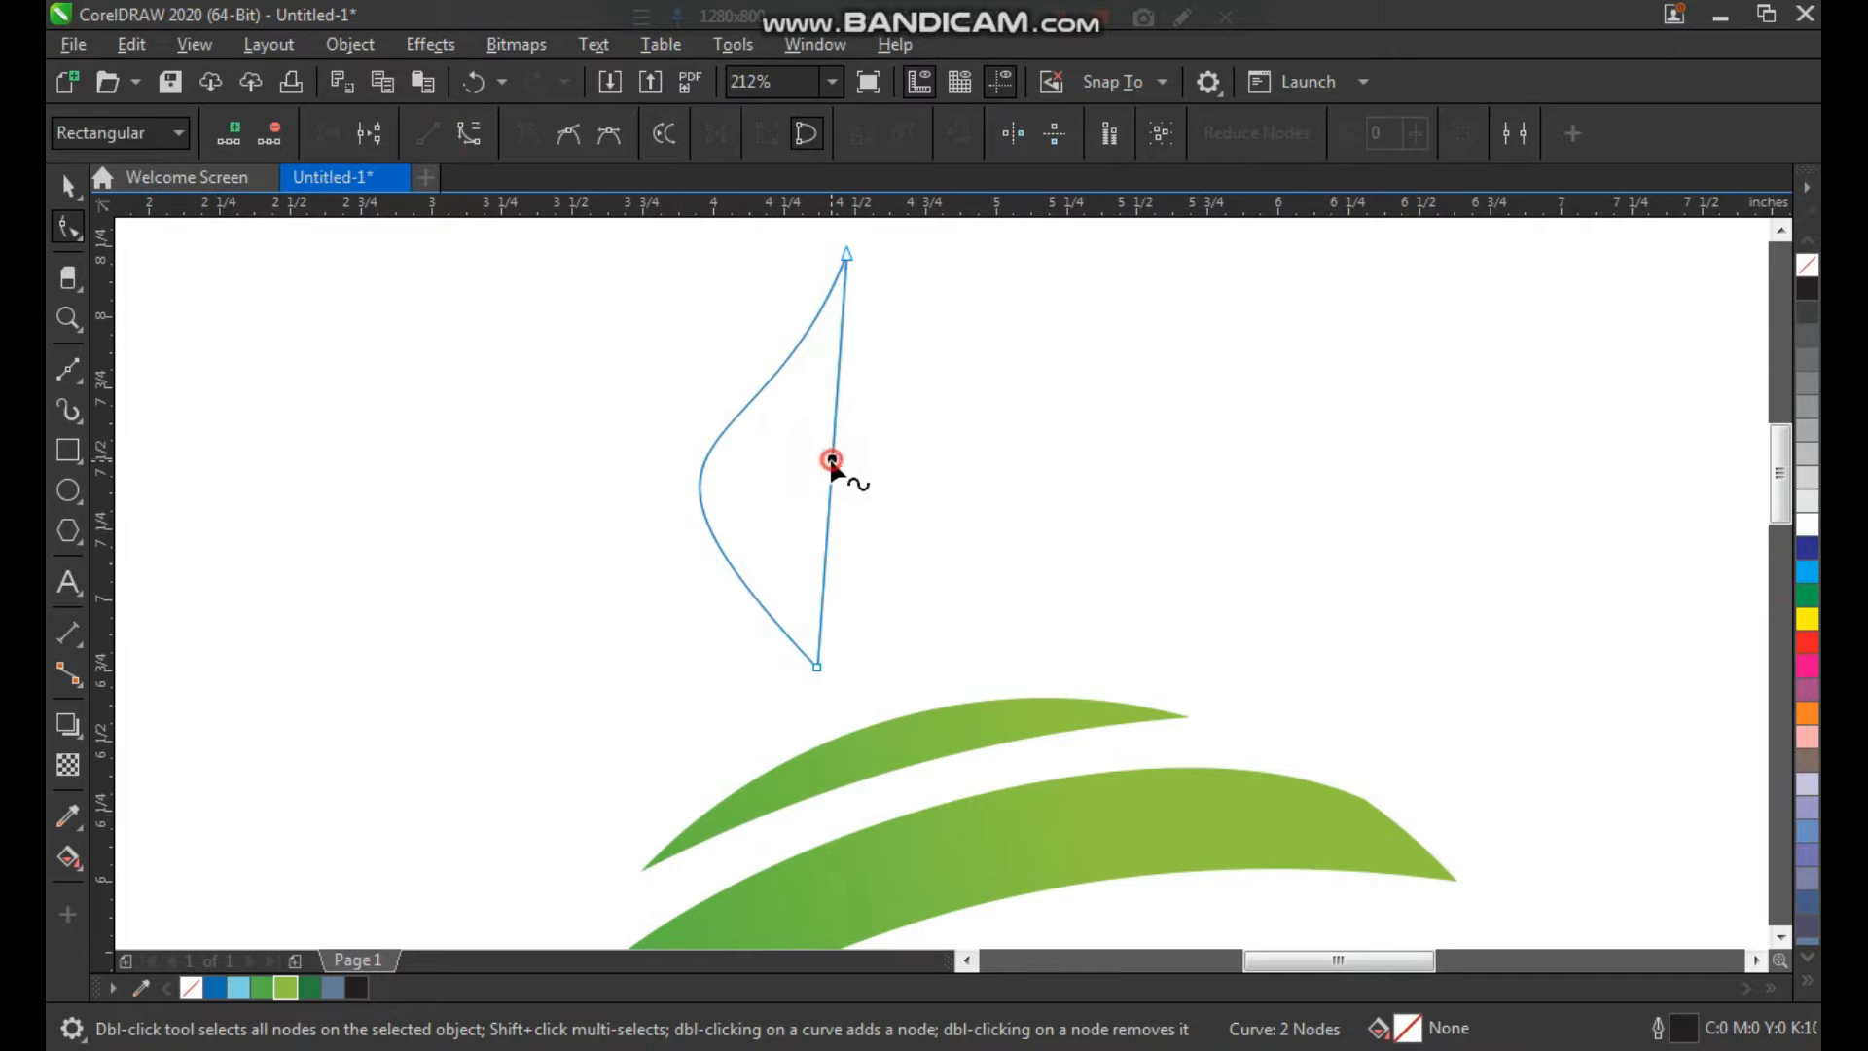
click(470, 133)
drag(825, 529, 1055, 555)
drag(835, 391, 855, 334)
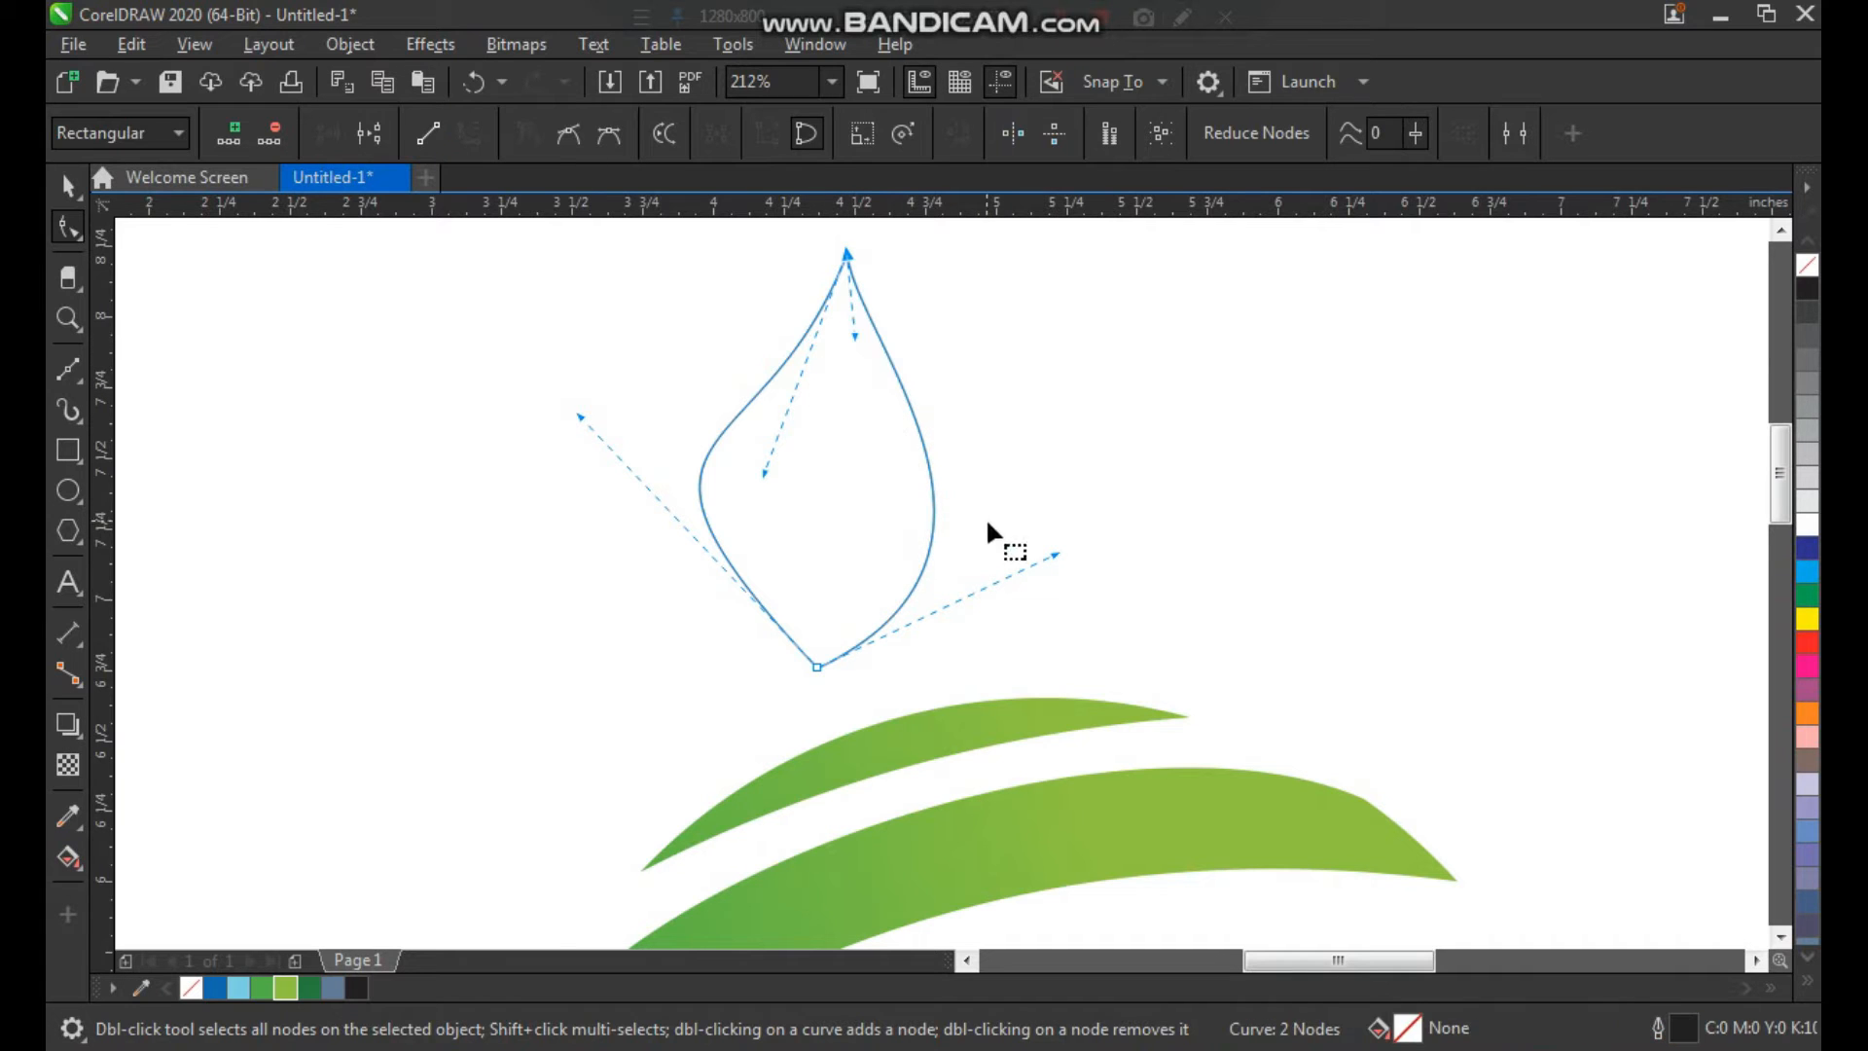
Step: Refine the right side's handles so the leaf narrows to its tip, about 0.8 inches wide overall
drag(1046, 564, 1012, 572)
drag(853, 344, 817, 403)
drag(1017, 563, 1076, 531)
drag(817, 401, 854, 384)
drag(1078, 533, 1036, 521)
key(space)
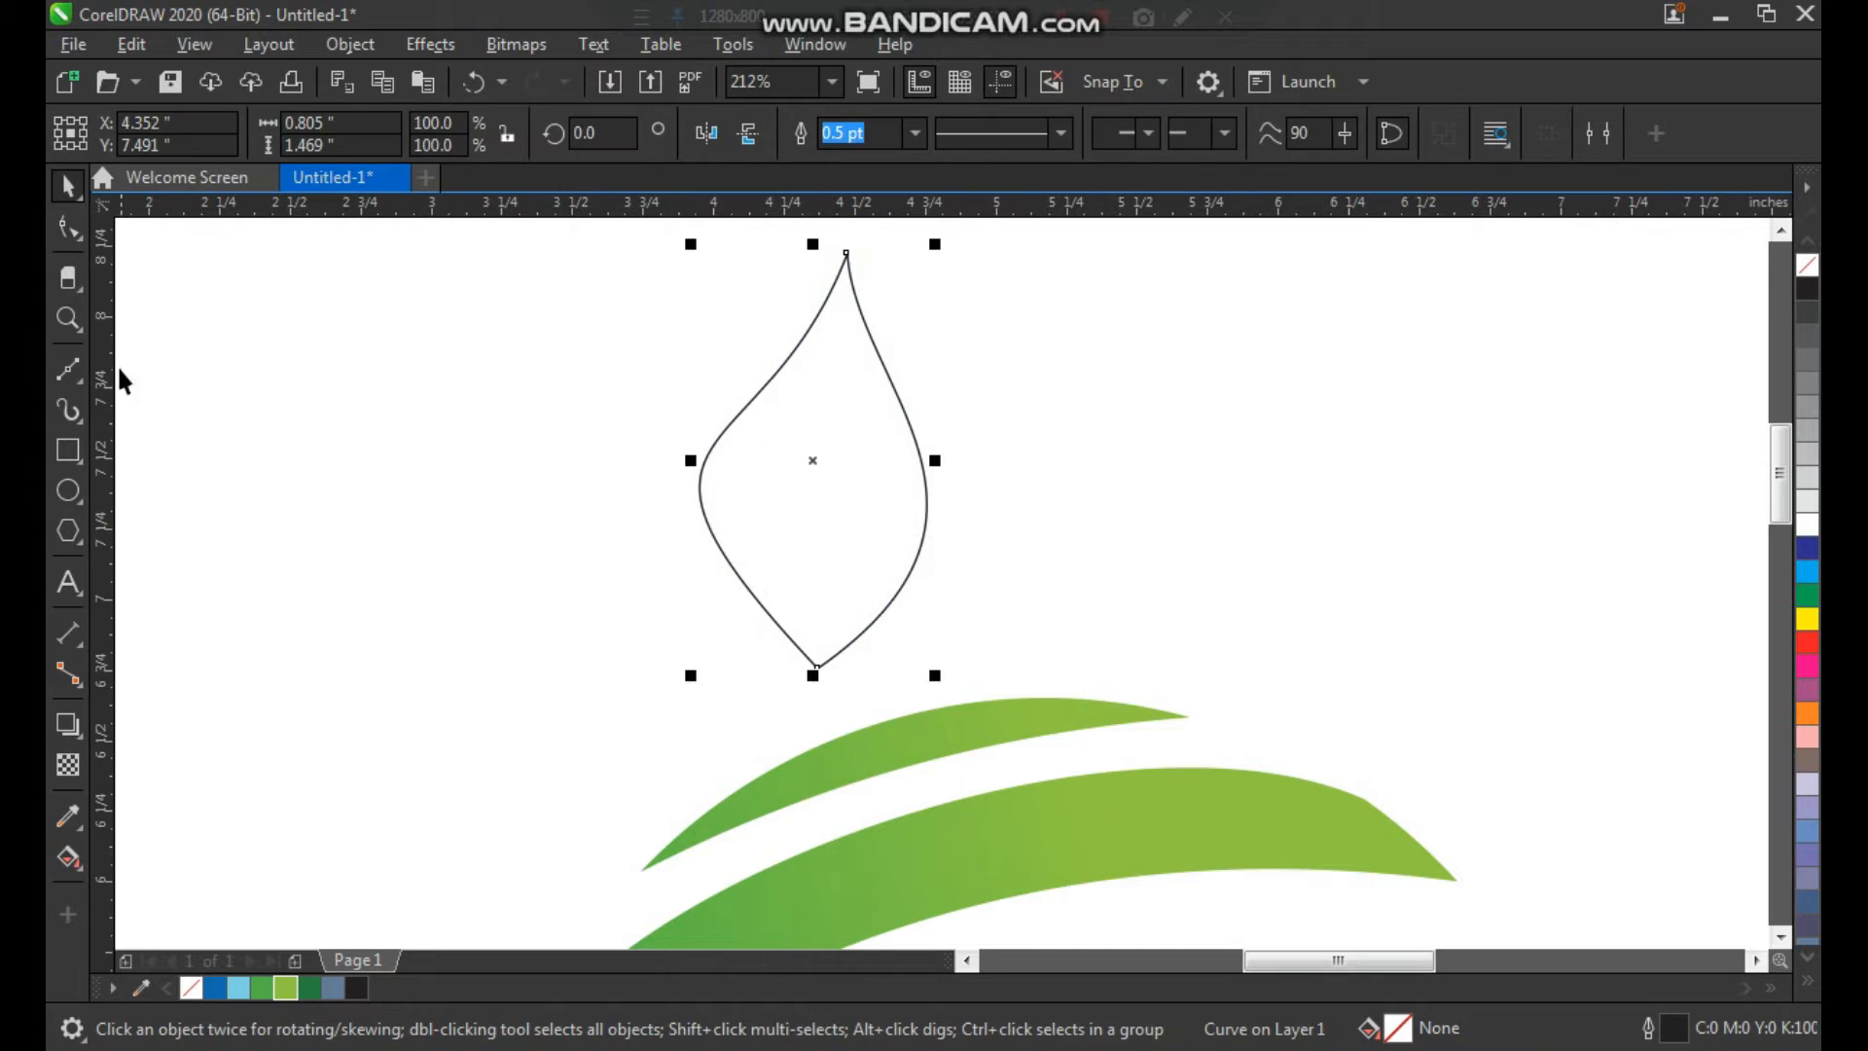
Step: Draw a straight midrib line about 1.58 inches tall through the leaf, extending just beyond its tip and base
click(70, 371)
click(848, 244)
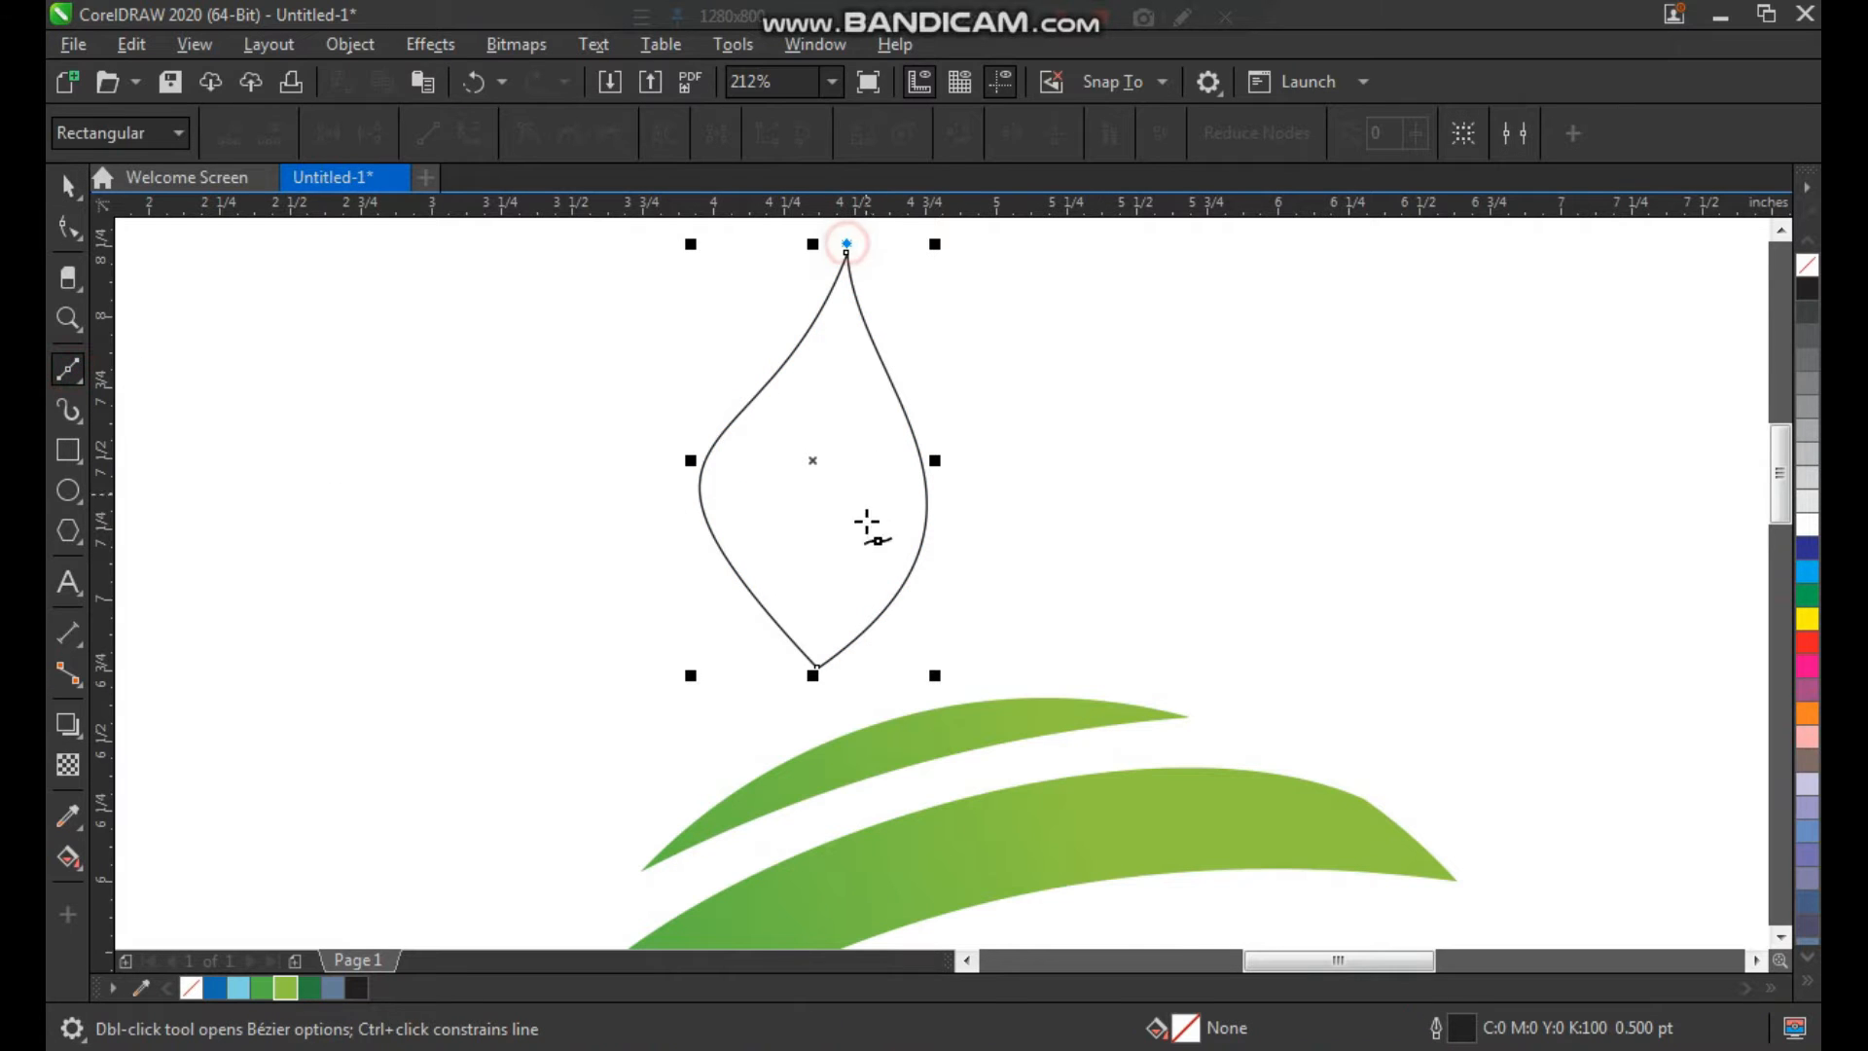
click(816, 690)
key(space)
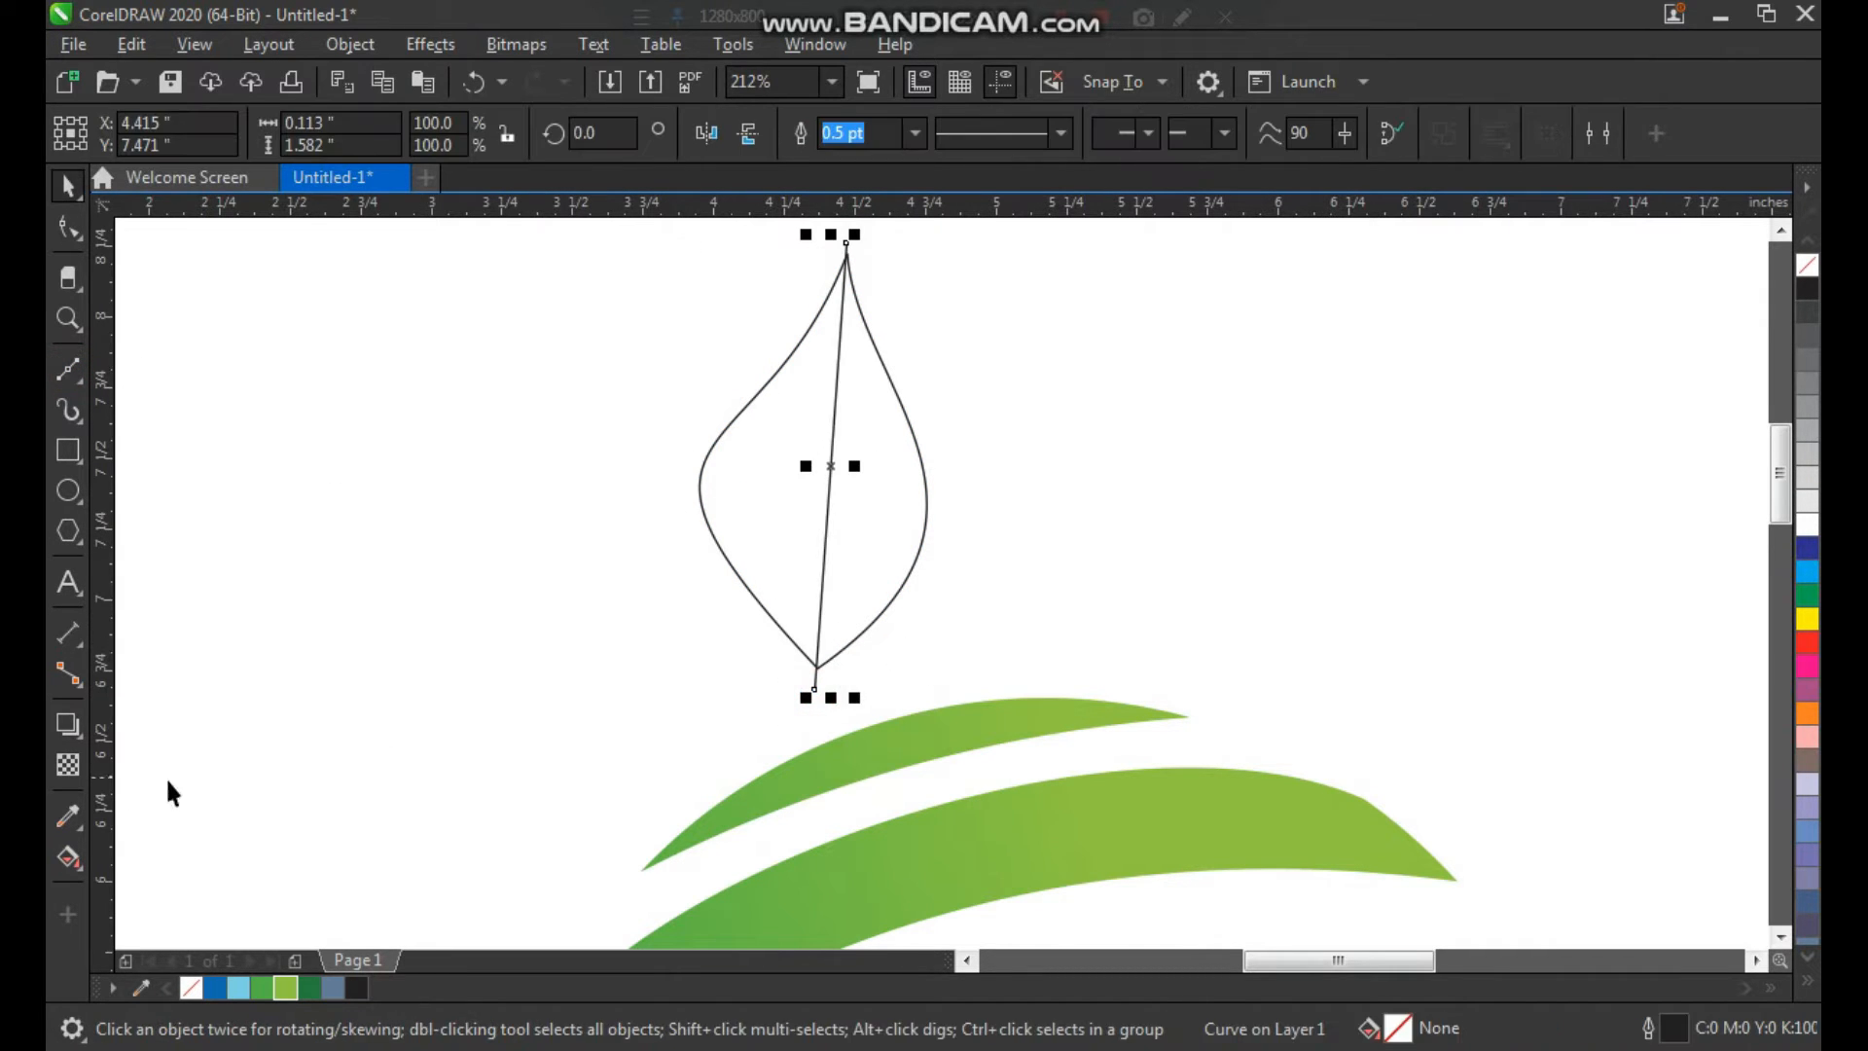
Step: Smart Fill both halves of the leaf with blue-gray C40 M20 Y0 K40
click(76, 854)
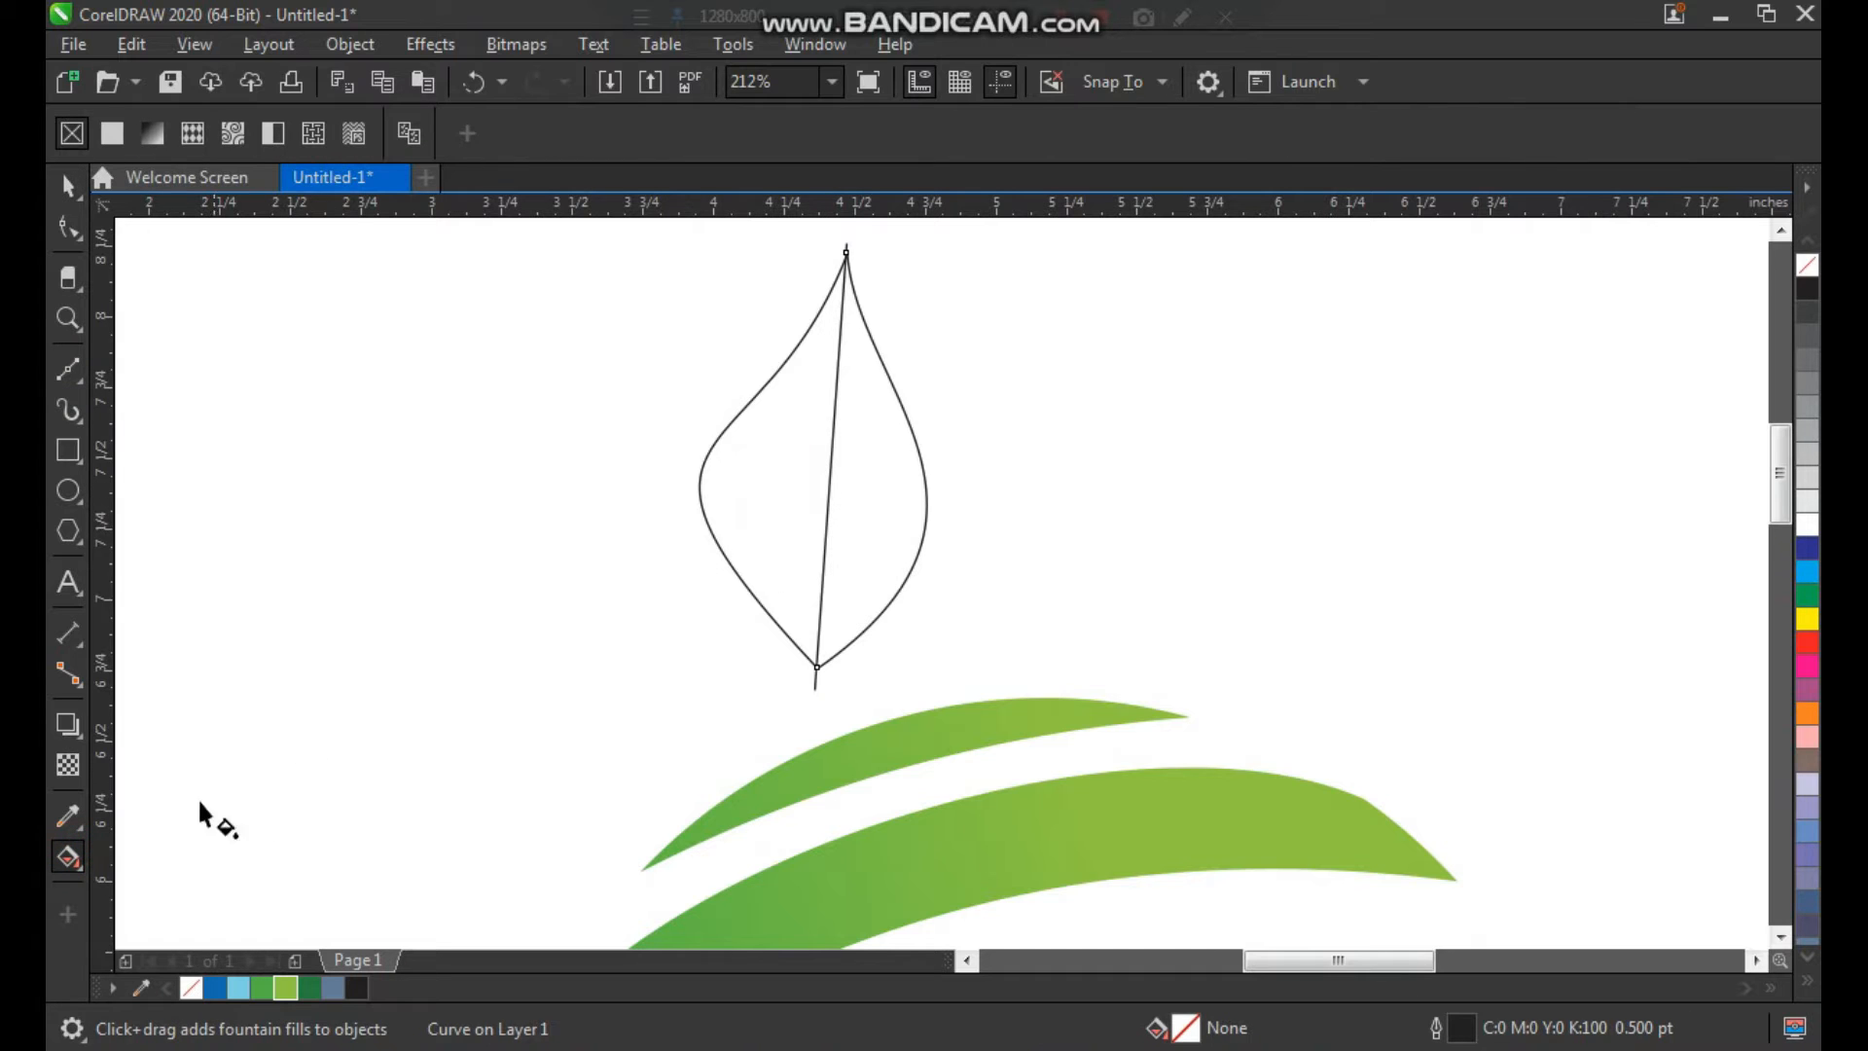
click(78, 862)
click(149, 879)
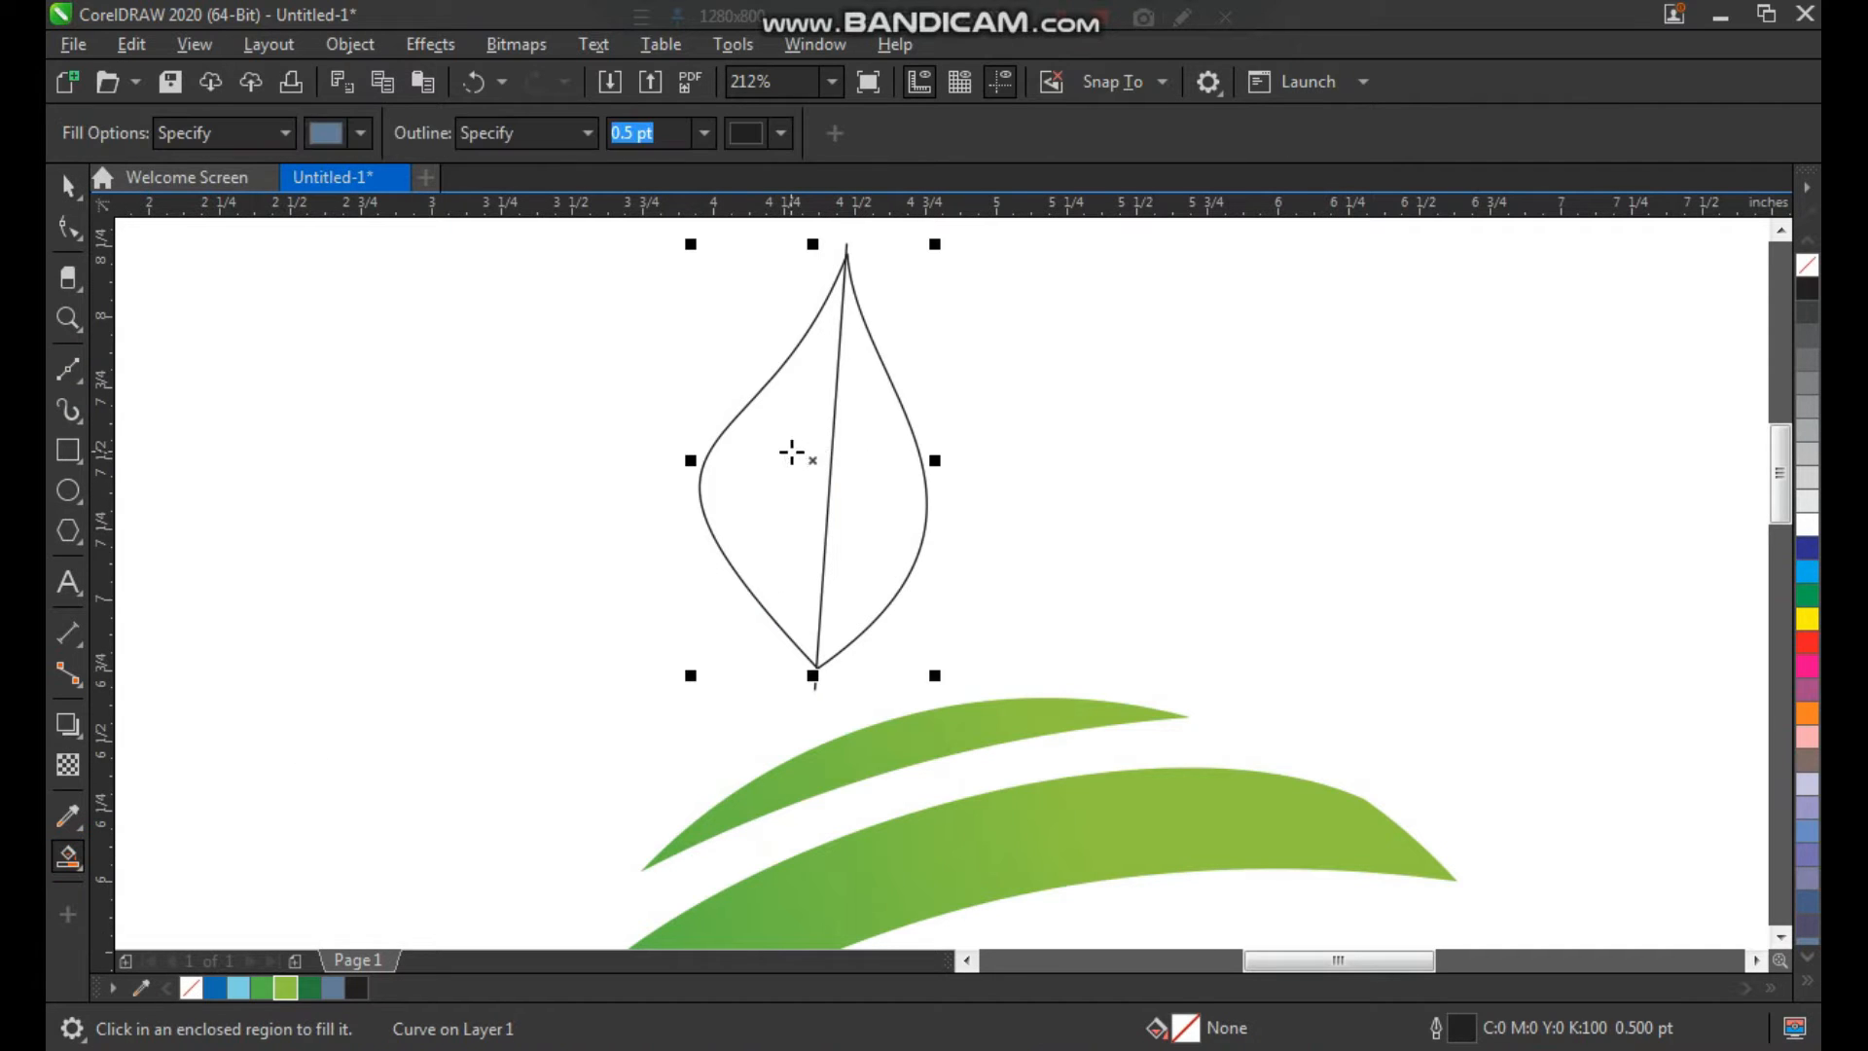
click(792, 450)
click(871, 470)
key(space)
Step: Move the two filled leaf halves aside, delete the original leaf outline and midrib line, and return the halves above the globe
click(1062, 477)
click(872, 497)
shift+click(784, 499)
drag(879, 498, 627, 497)
drag(987, 242, 660, 735)
key(Delete)
click(626, 513)
shift+click(520, 485)
drag(522, 485, 765, 506)
click(1268, 458)
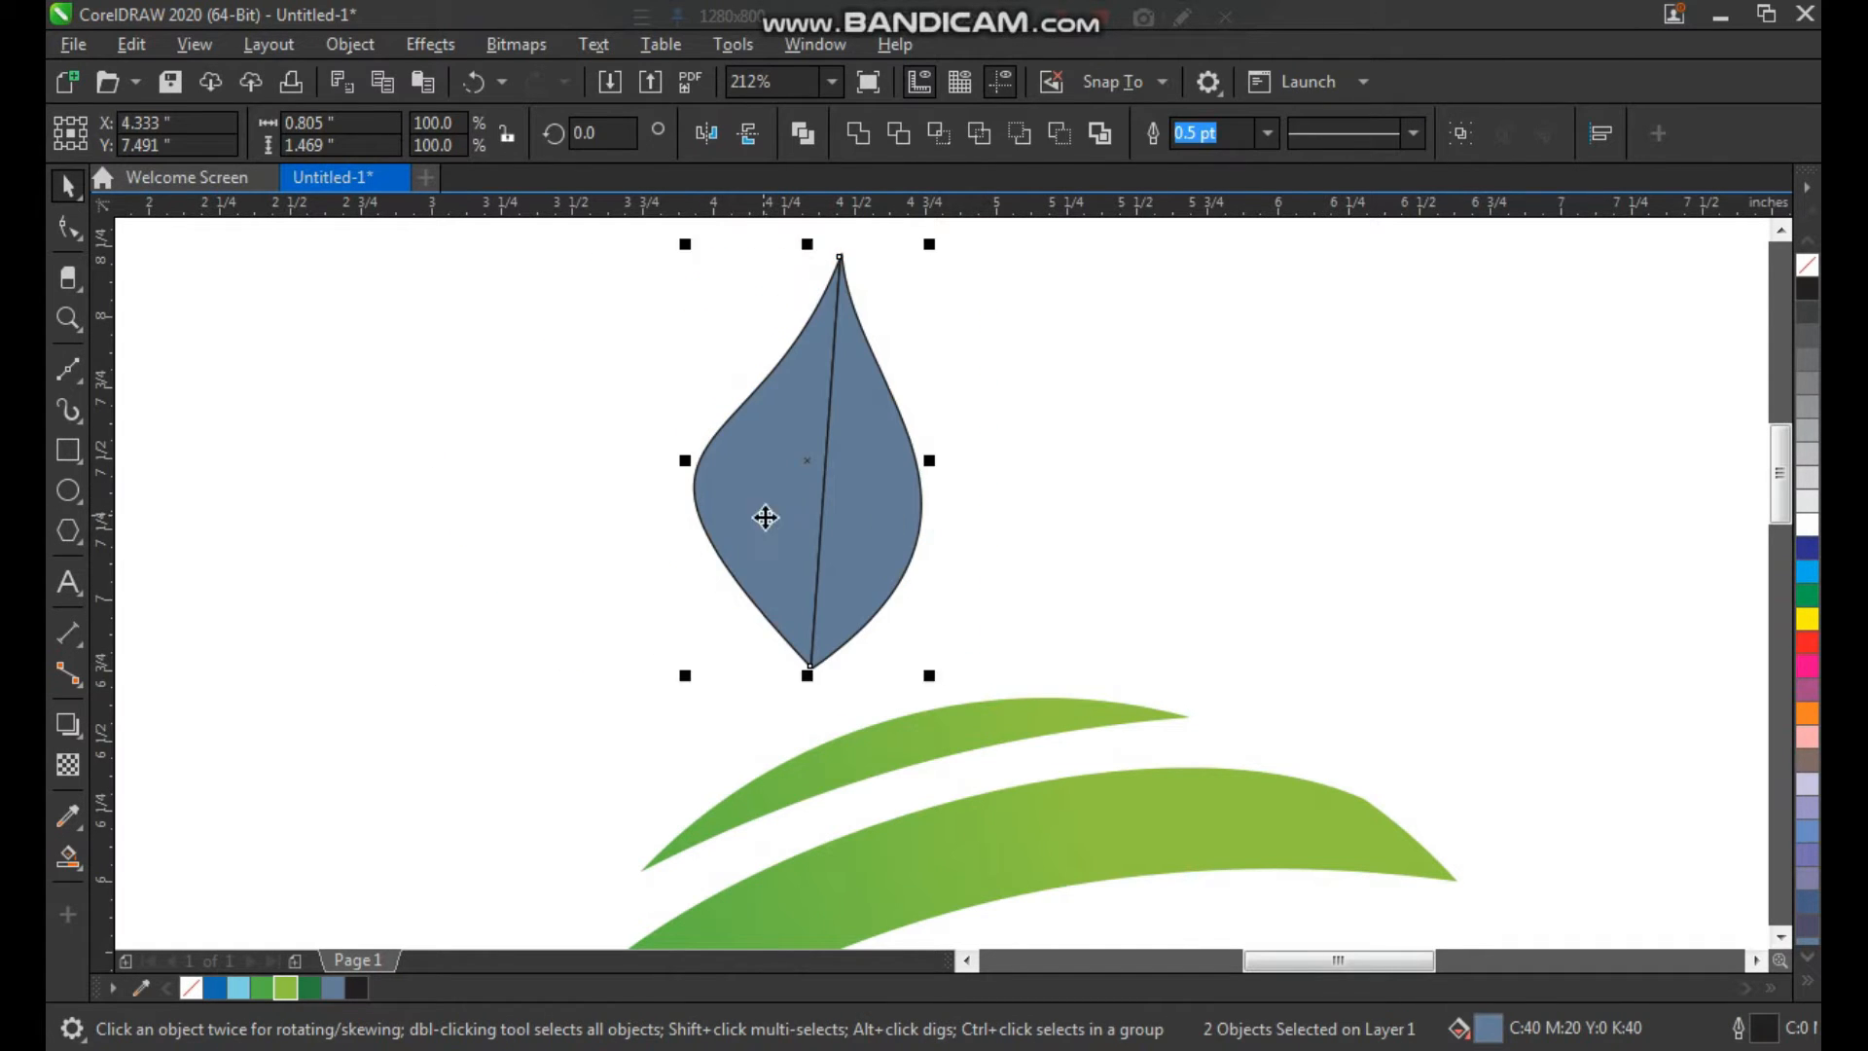
Step: Copy the fill property from a green gradient band of the globe to both leaf halves
click(833, 525)
shift+click(771, 506)
click(190, 51)
click(194, 45)
click(146, 51)
click(230, 243)
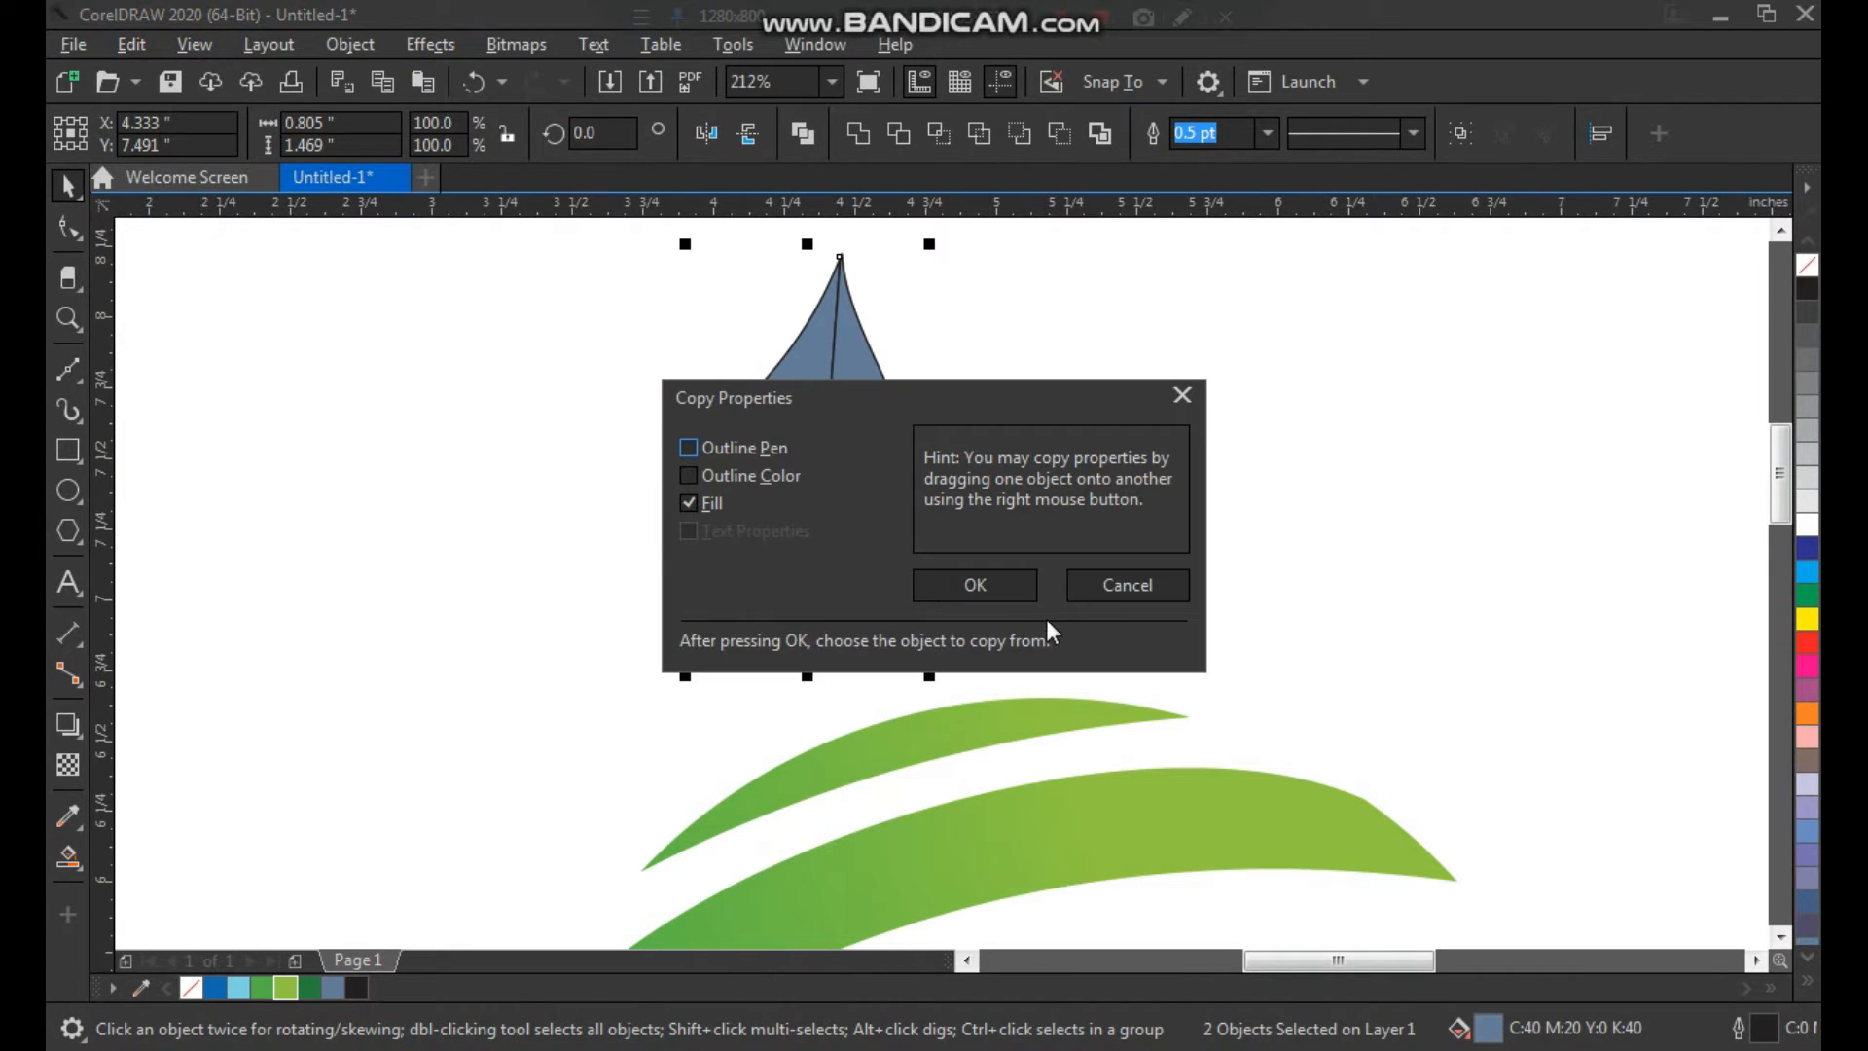
click(1017, 590)
click(1058, 832)
click(1171, 559)
Step: Remove the outline from both leaf halves
key(F3)
key(F2)
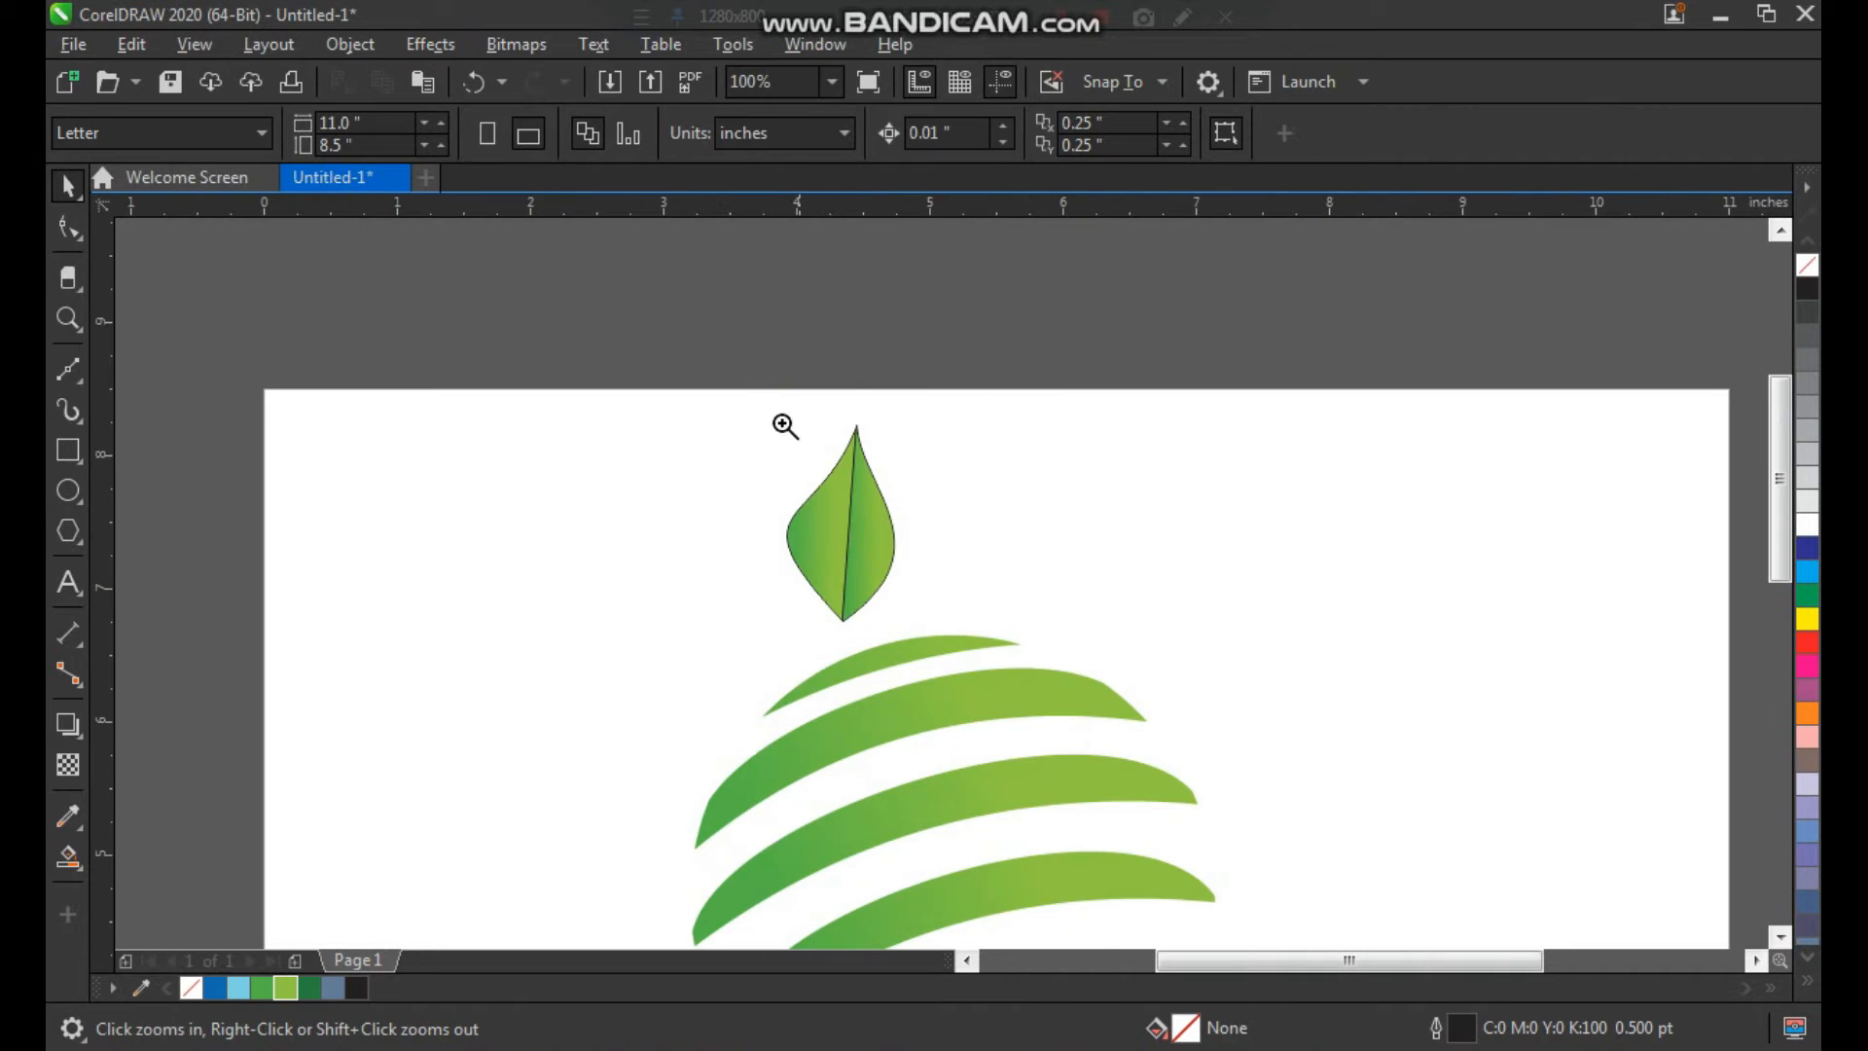
drag(729, 379, 1058, 732)
drag(831, 654, 669, 751)
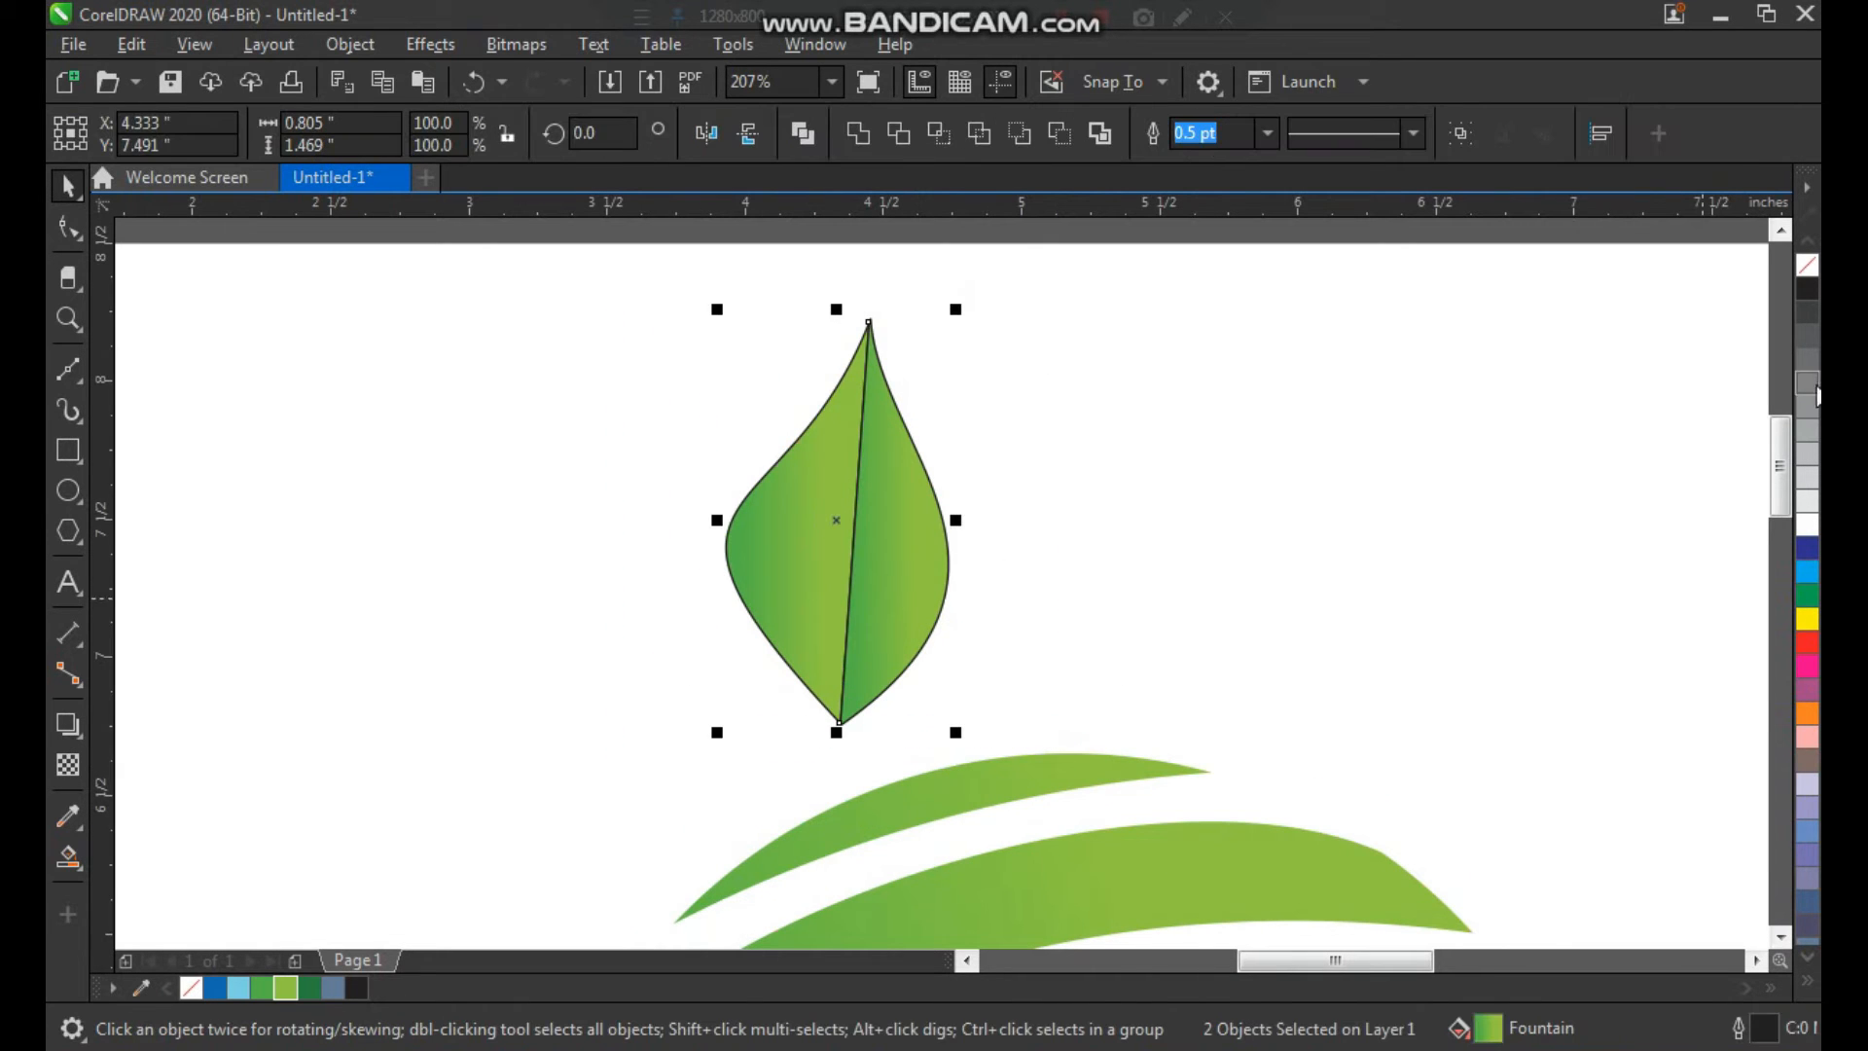
right_click(1805, 272)
Step: Redirect the left leaf half's gradient vertically, from dark green near the base to light green above
click(814, 563)
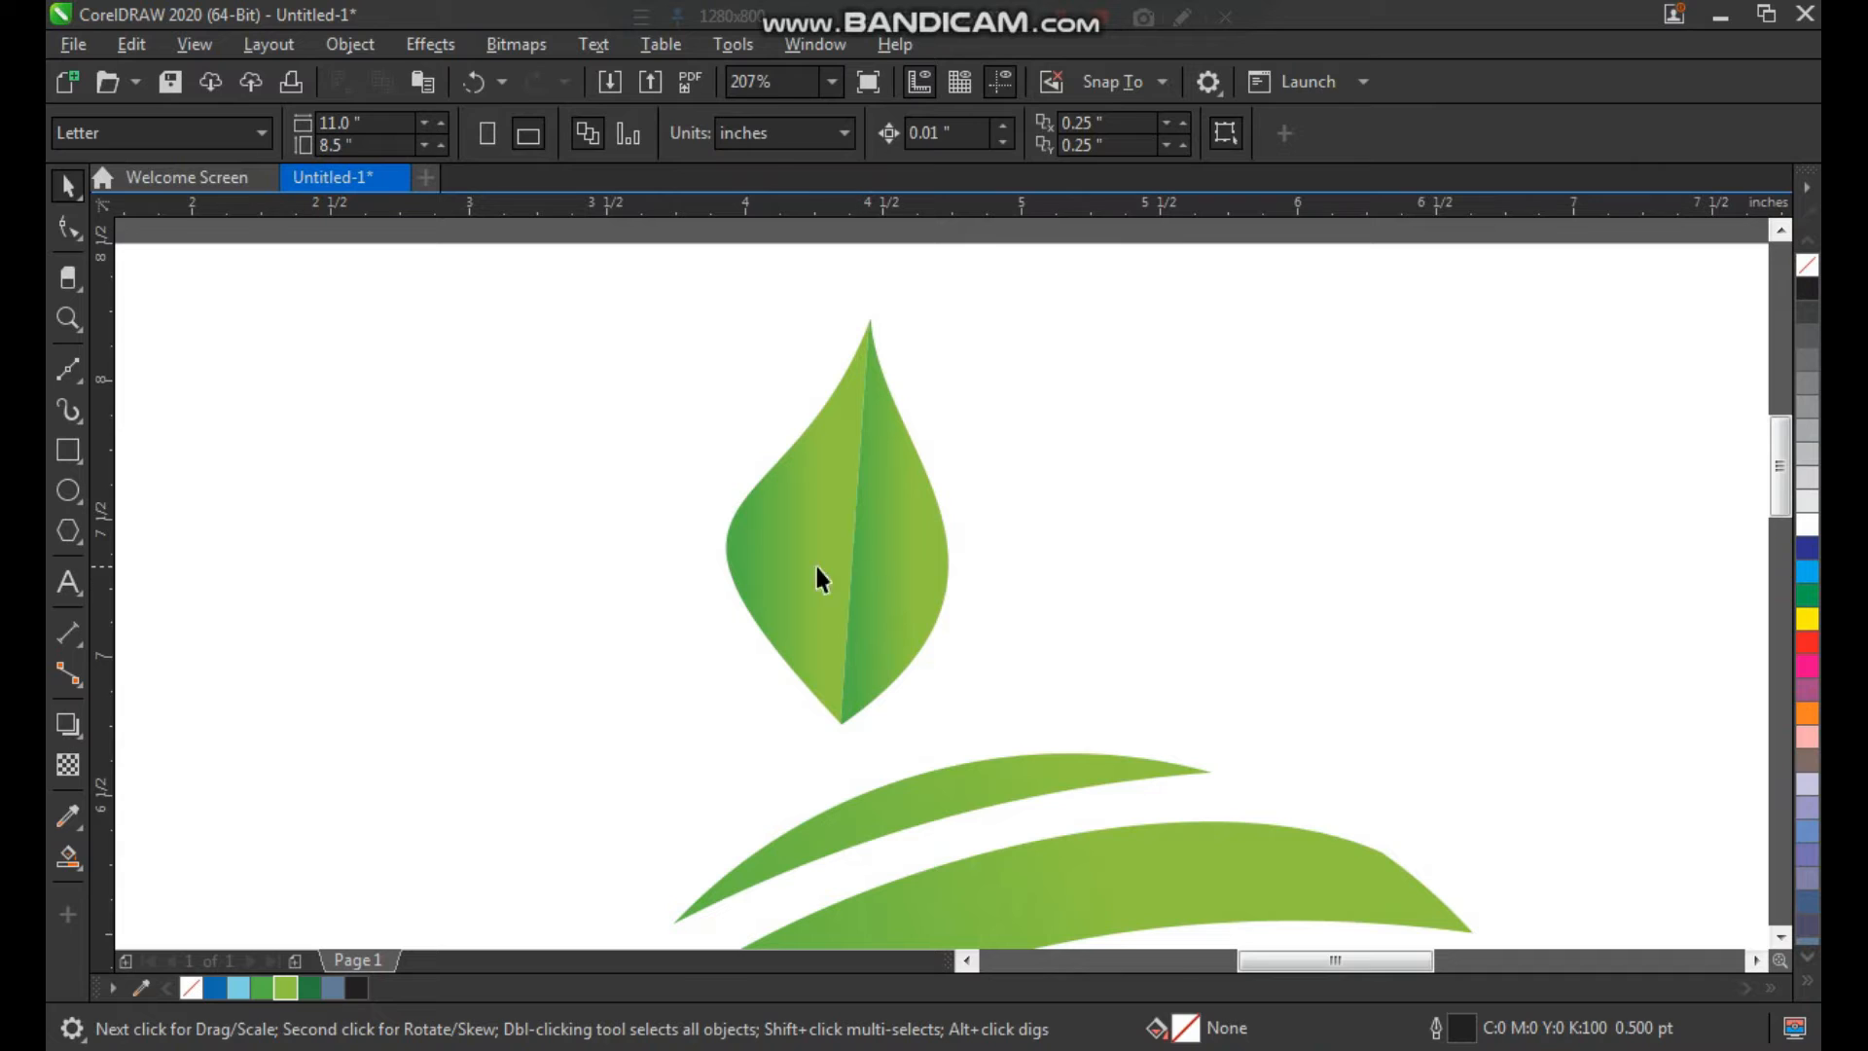
click(68, 864)
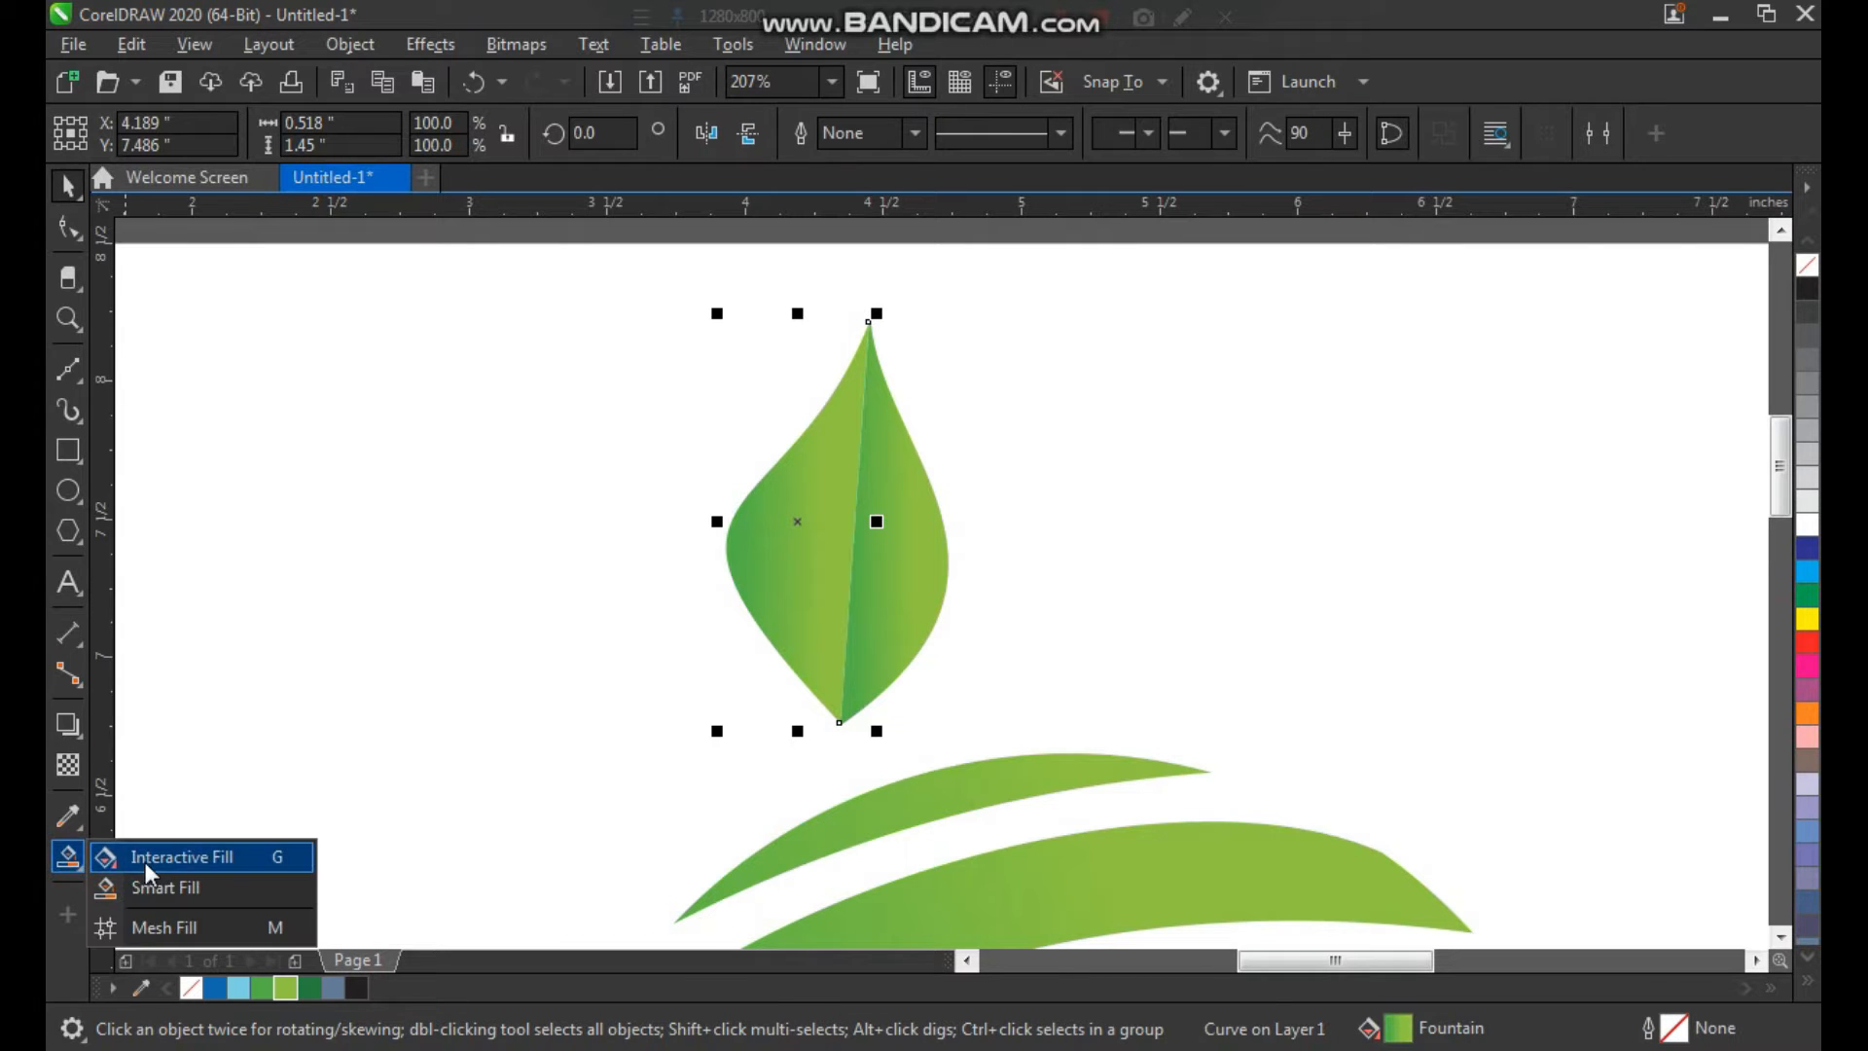
click(145, 860)
drag(815, 628, 818, 377)
drag(764, 533, 784, 644)
drag(816, 377, 817, 510)
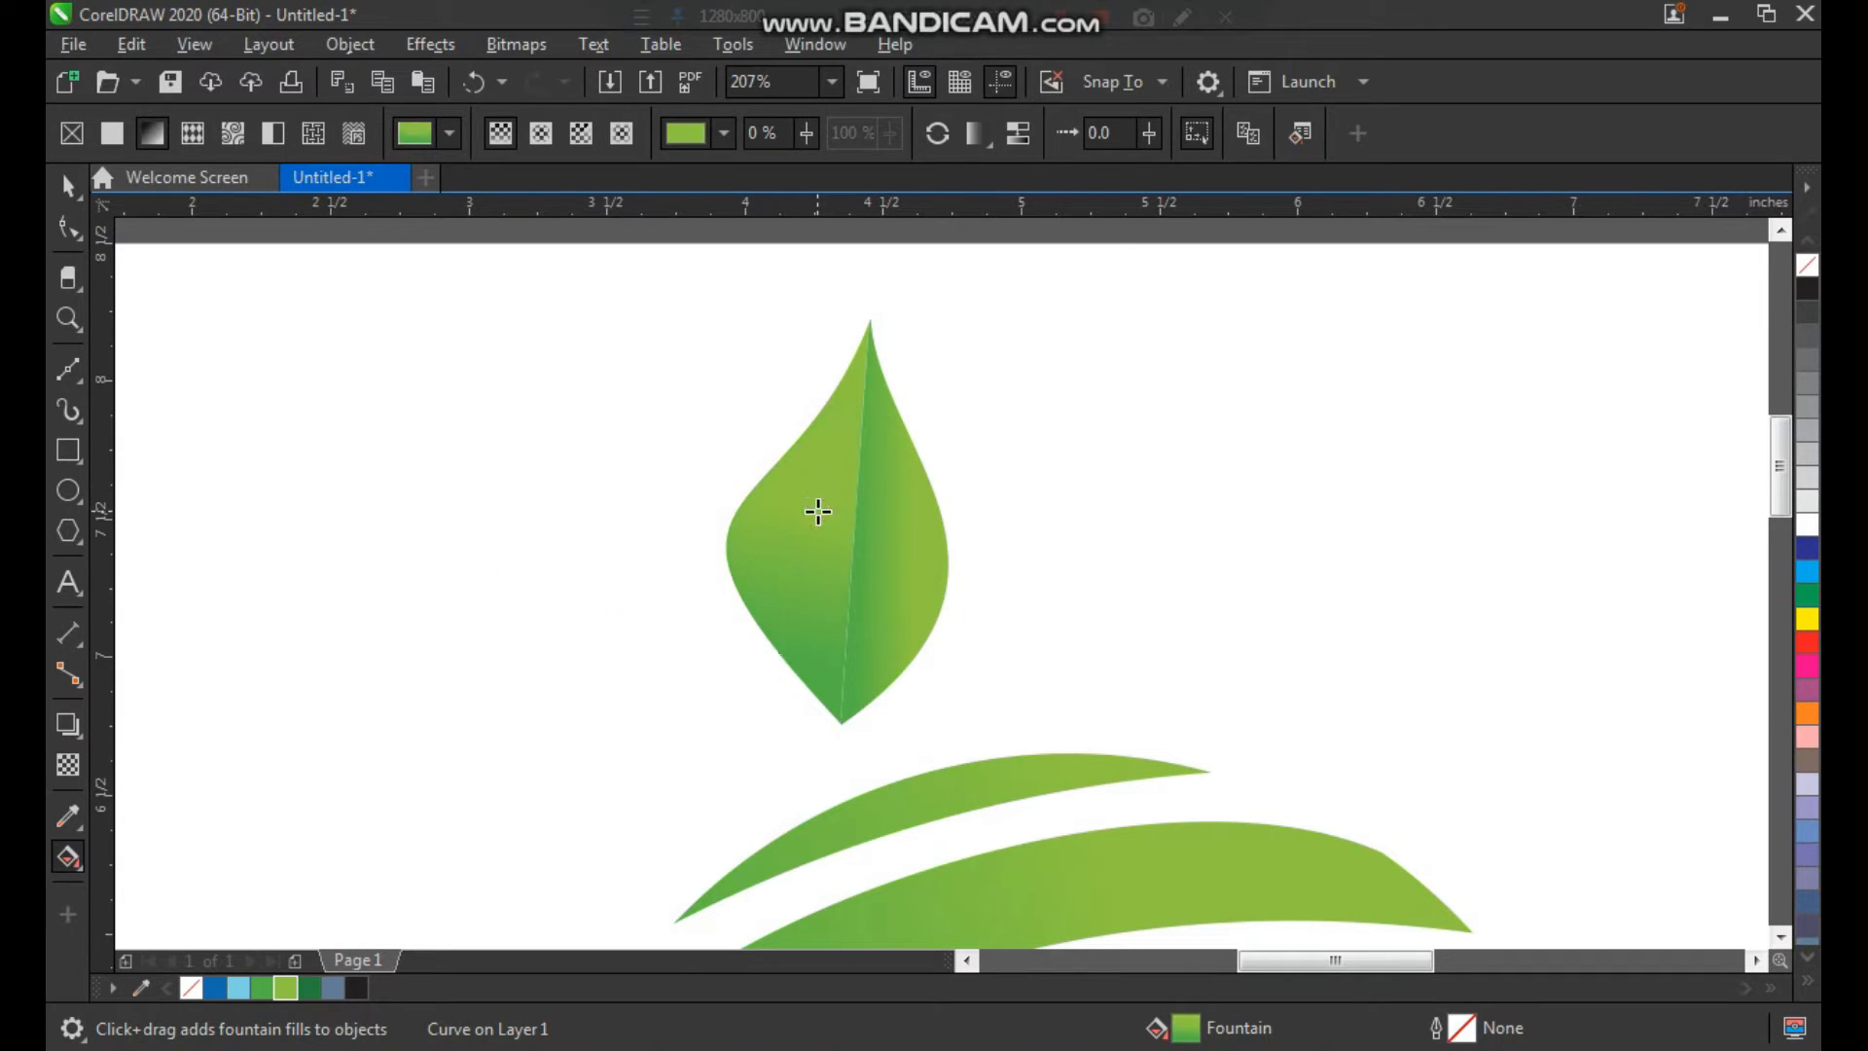
key(space)
Step: Group the two leaf halves and add a counterclockwise-rotated copy beside the leaf's left side, scaled to about 60.8%
drag(1113, 292, 608, 768)
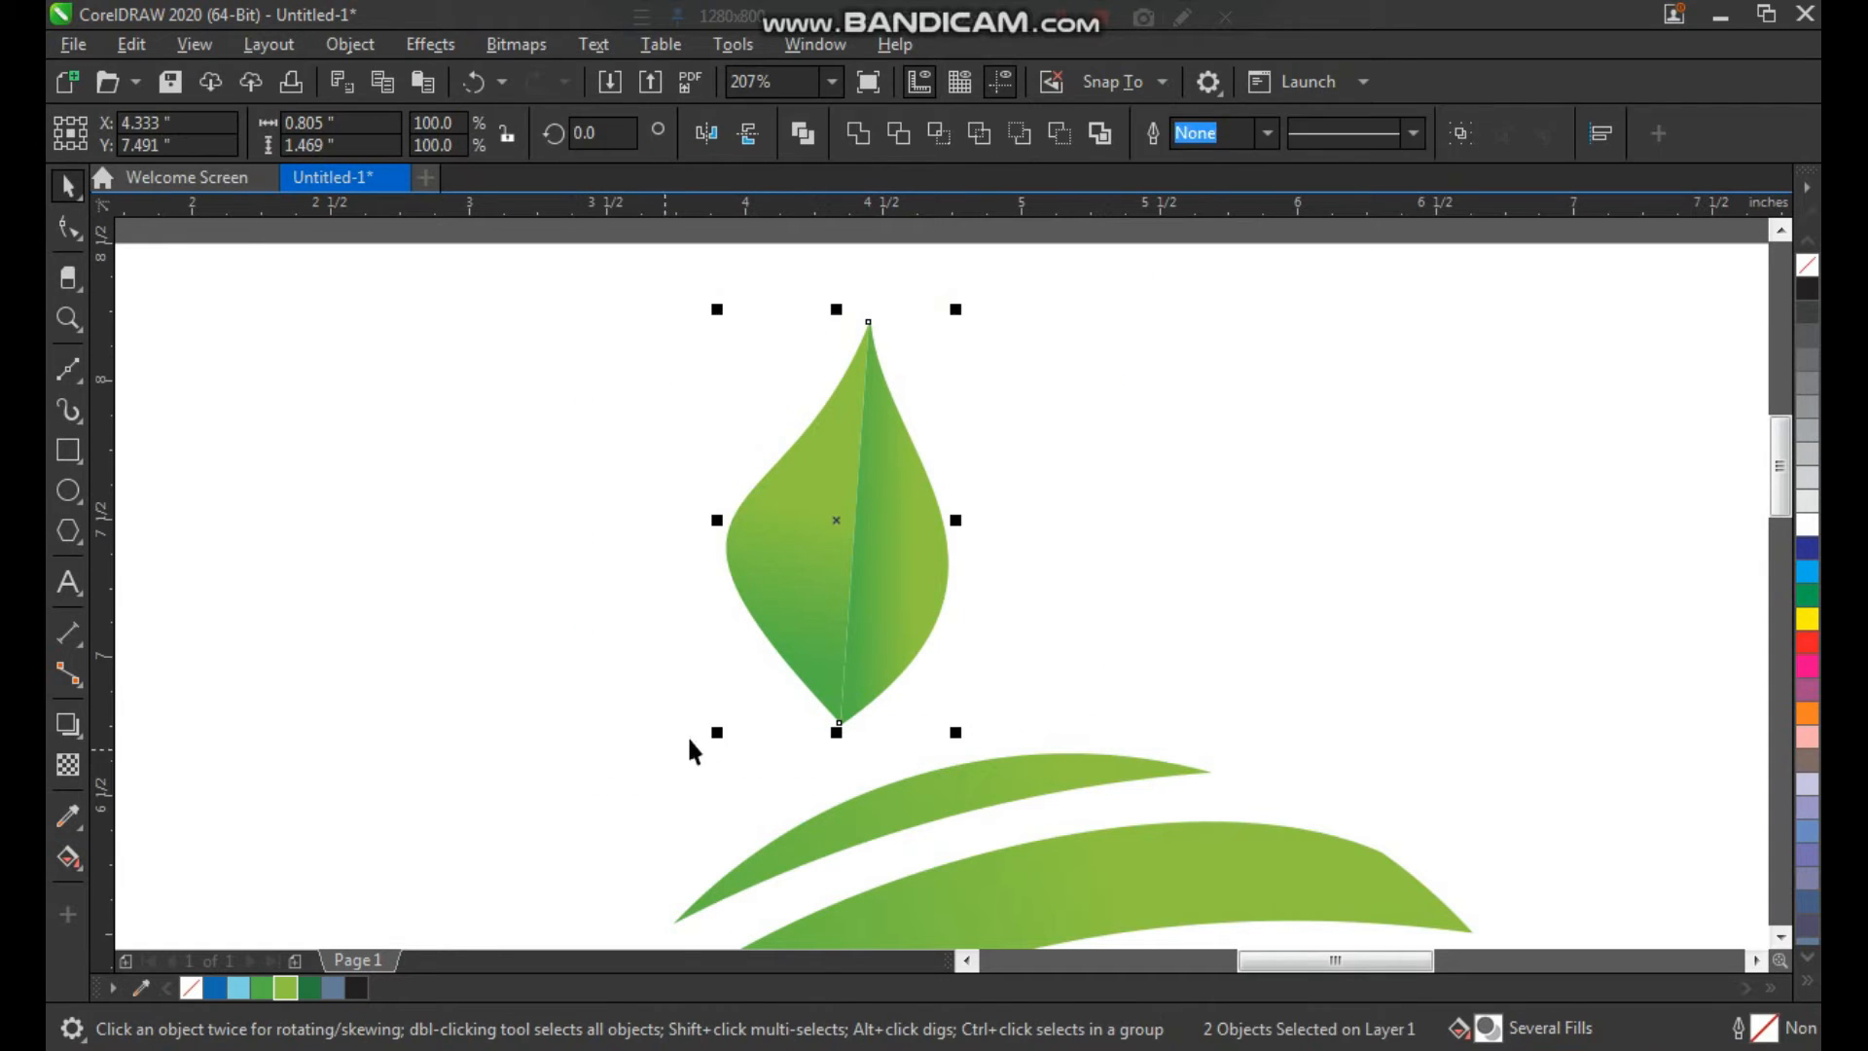
drag(804, 626, 588, 655)
click(588, 655)
drag(740, 771, 881, 647)
click(756, 708)
drag(782, 715, 725, 667)
Step: Rotate the small leaf to about 68.7 degrees and position its base against the large leaf's base
drag(648, 591, 773, 683)
click(774, 683)
drag(827, 749, 871, 709)
drag(700, 638, 717, 689)
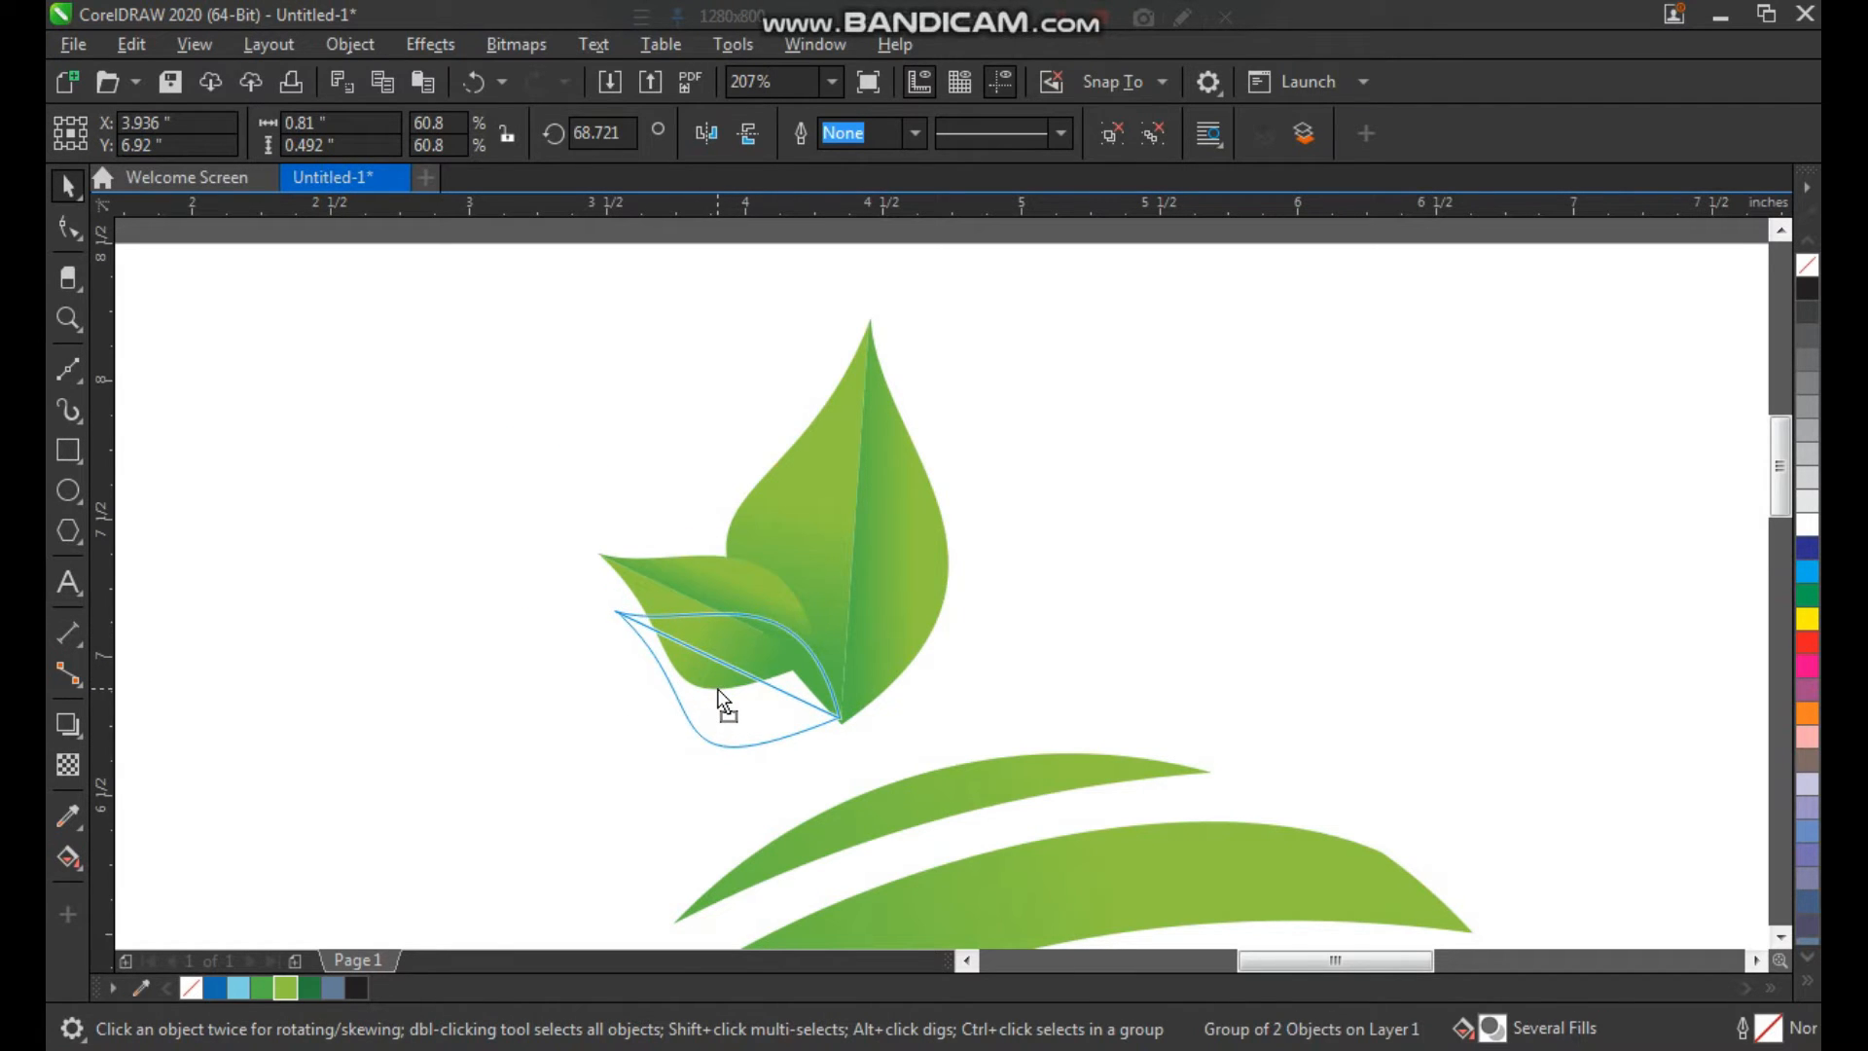
click(1105, 599)
Step: Move the leaves and globe together toward the page centre and scale them down slightly
scroll(767, 618, down, 2)
key(F2)
drag(575, 513, 1265, 1017)
drag(934, 622, 1090, 769)
drag(963, 483, 987, 522)
drag(1042, 292, 1023, 316)
drag(941, 467, 965, 486)
click(1087, 552)
Step: Draw a closed three-node shape across the globe, from its left edge to the right edge and a point beyond it
key(F2)
drag(1125, 276, 646, 784)
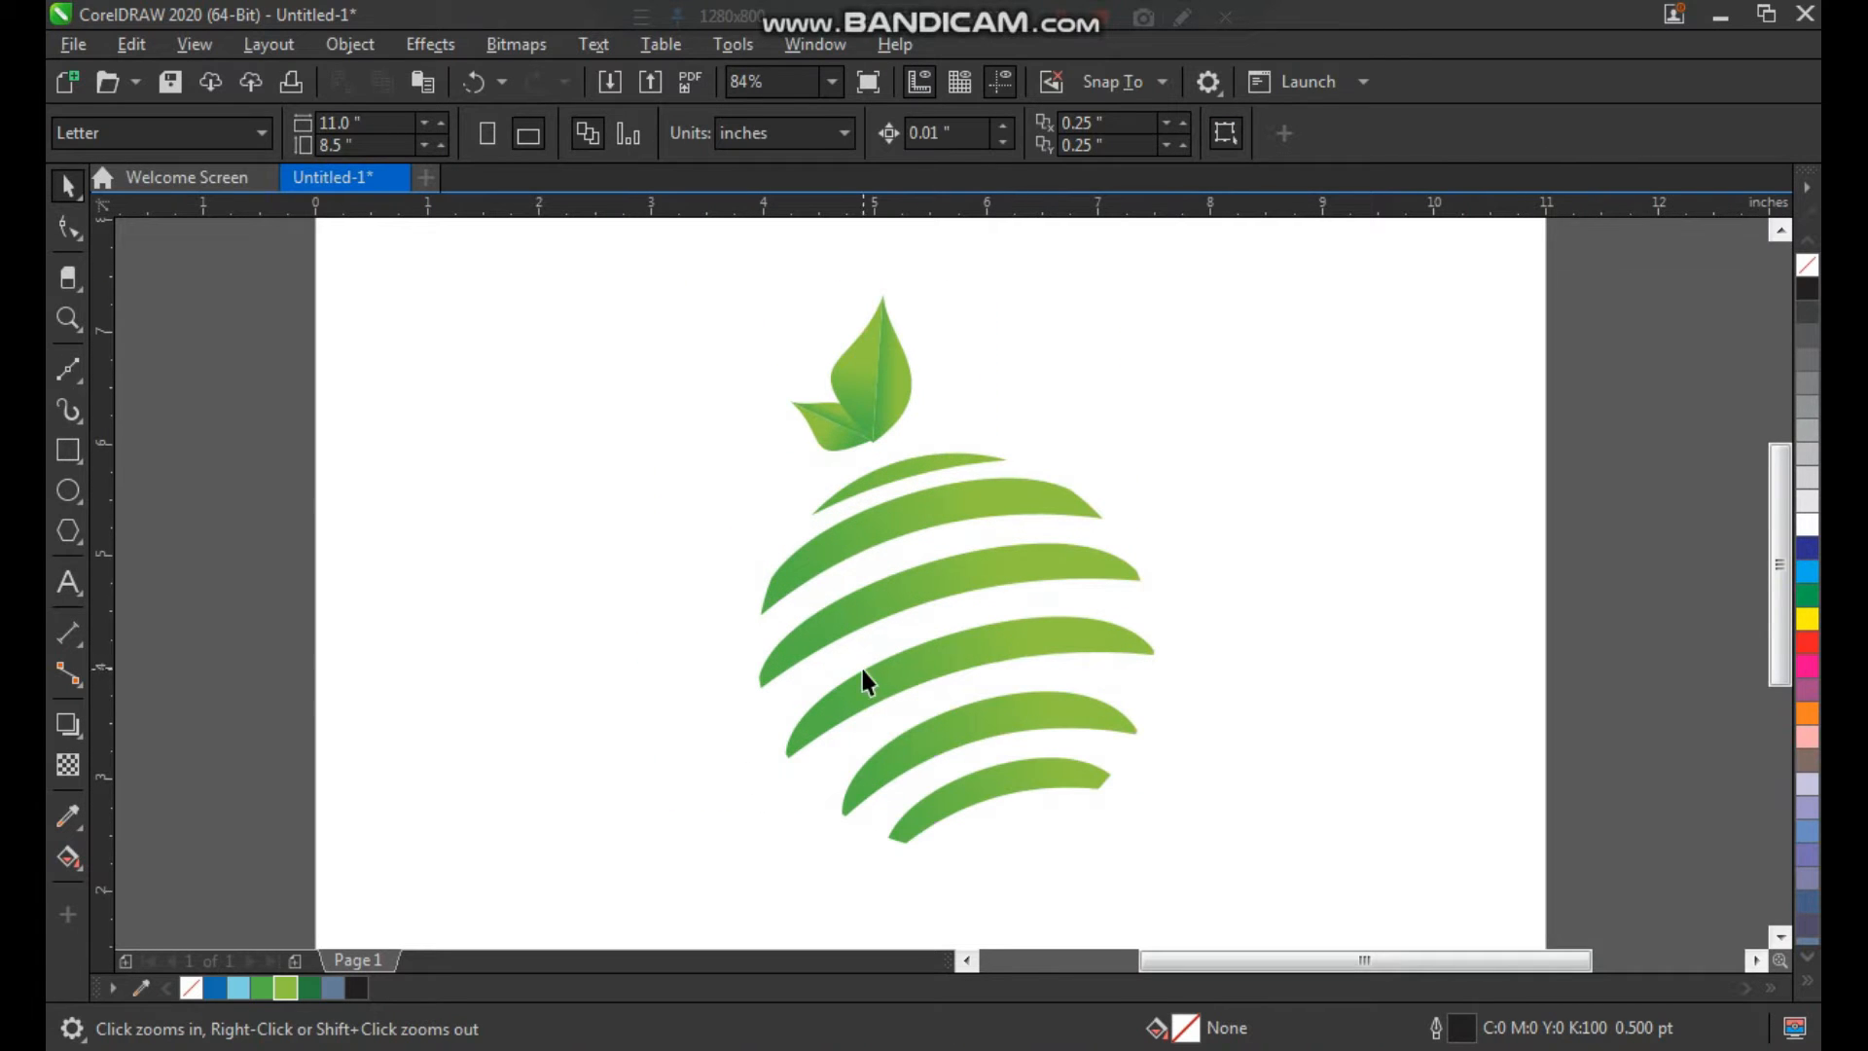
key(F7)
key(space)
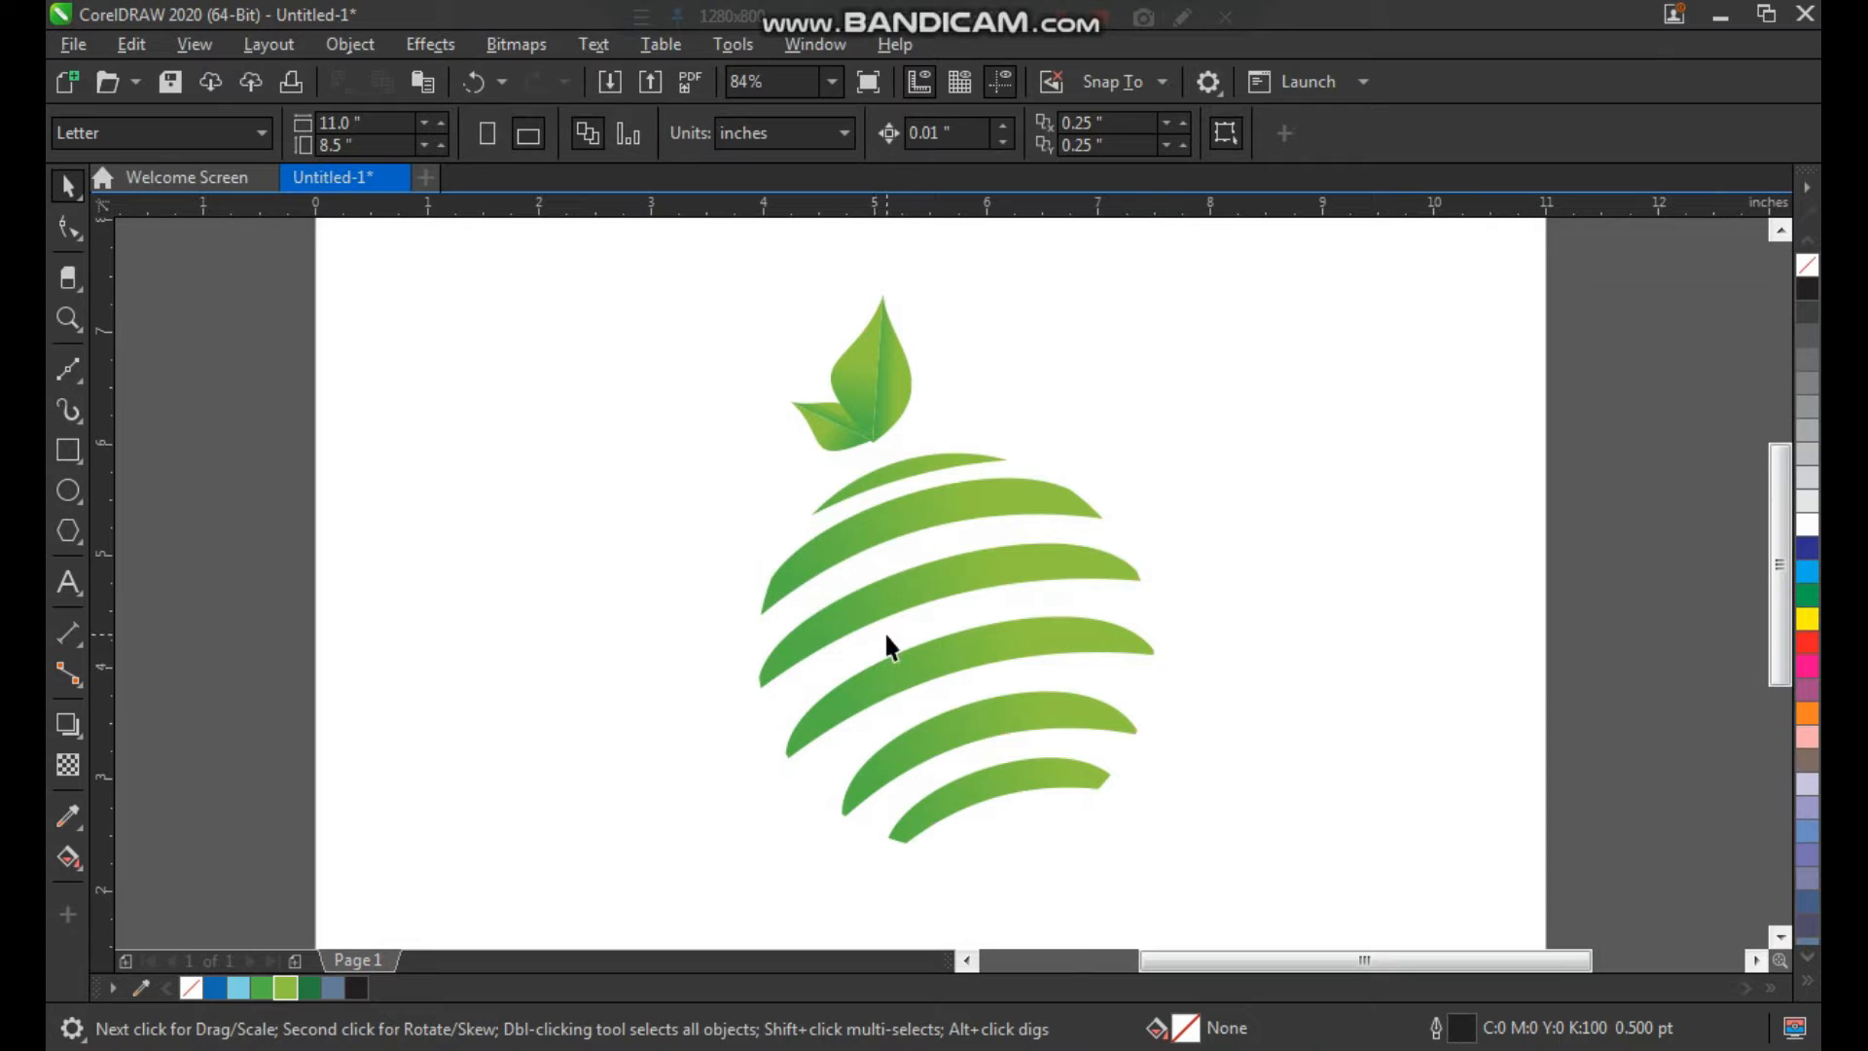
click(69, 373)
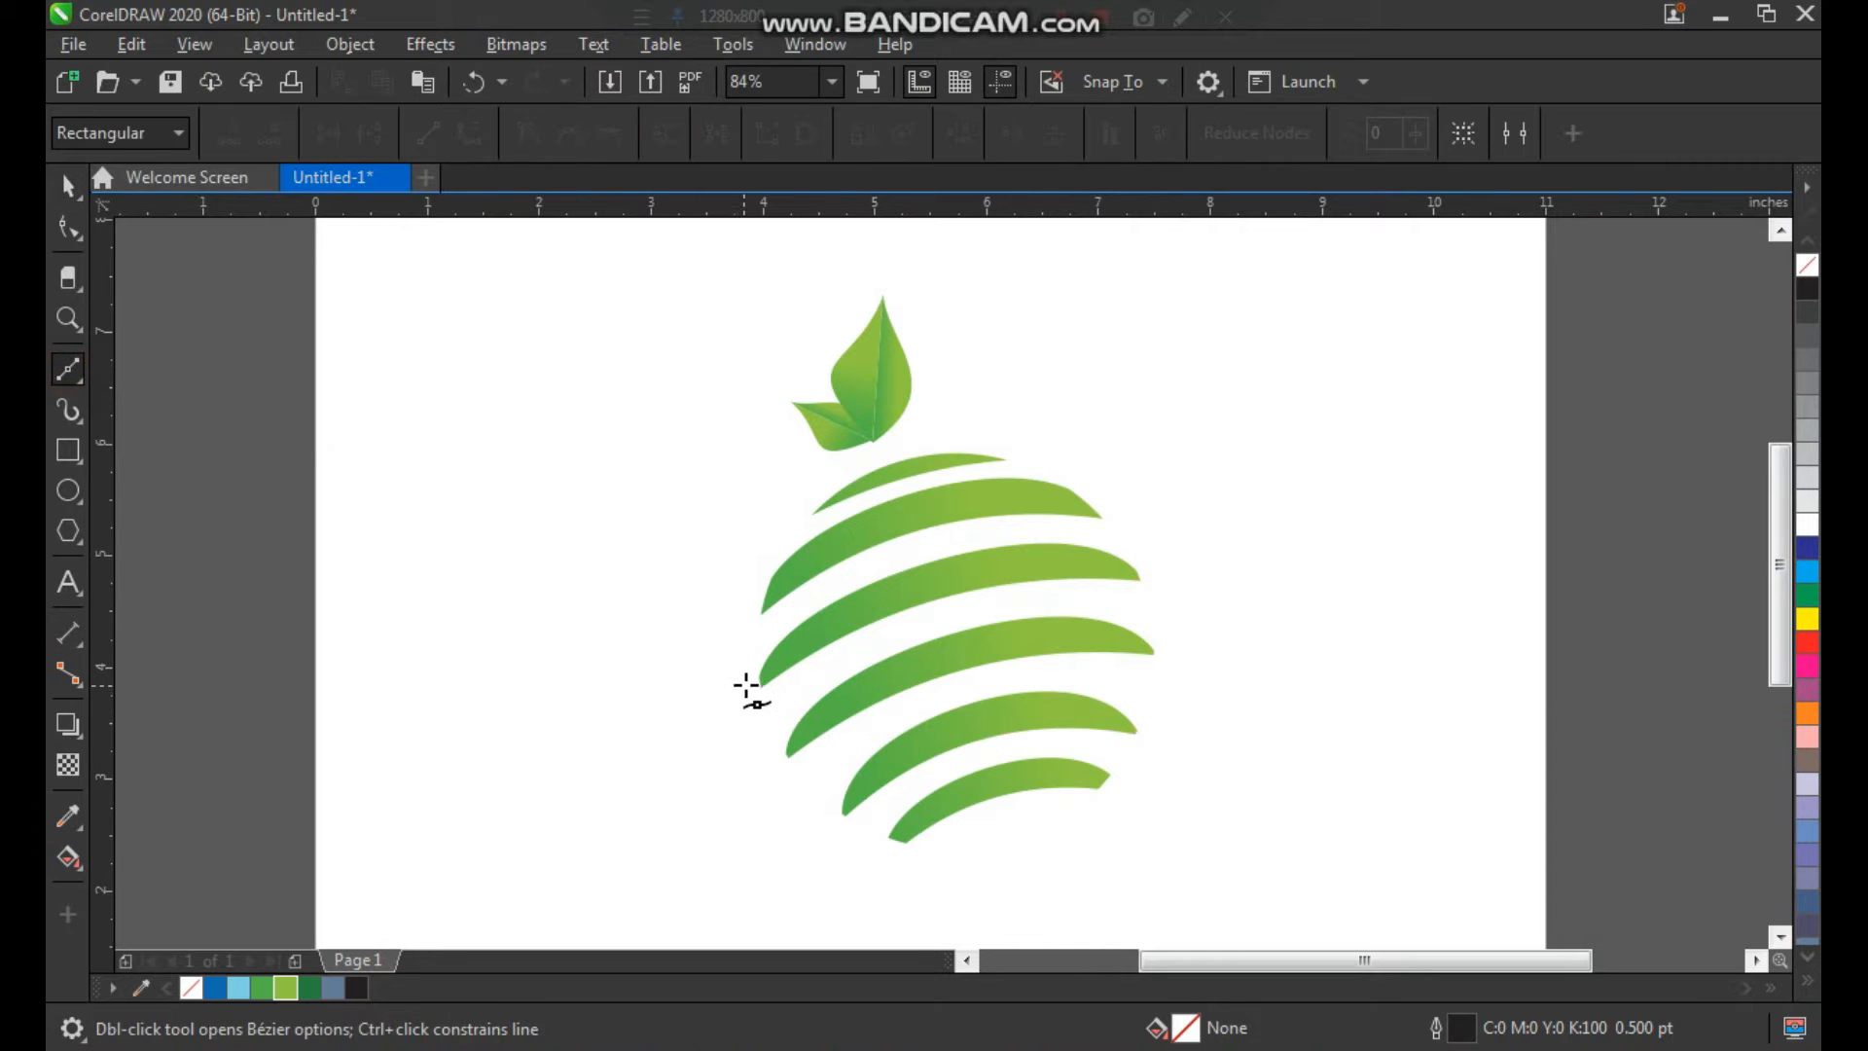
click(750, 680)
click(1156, 589)
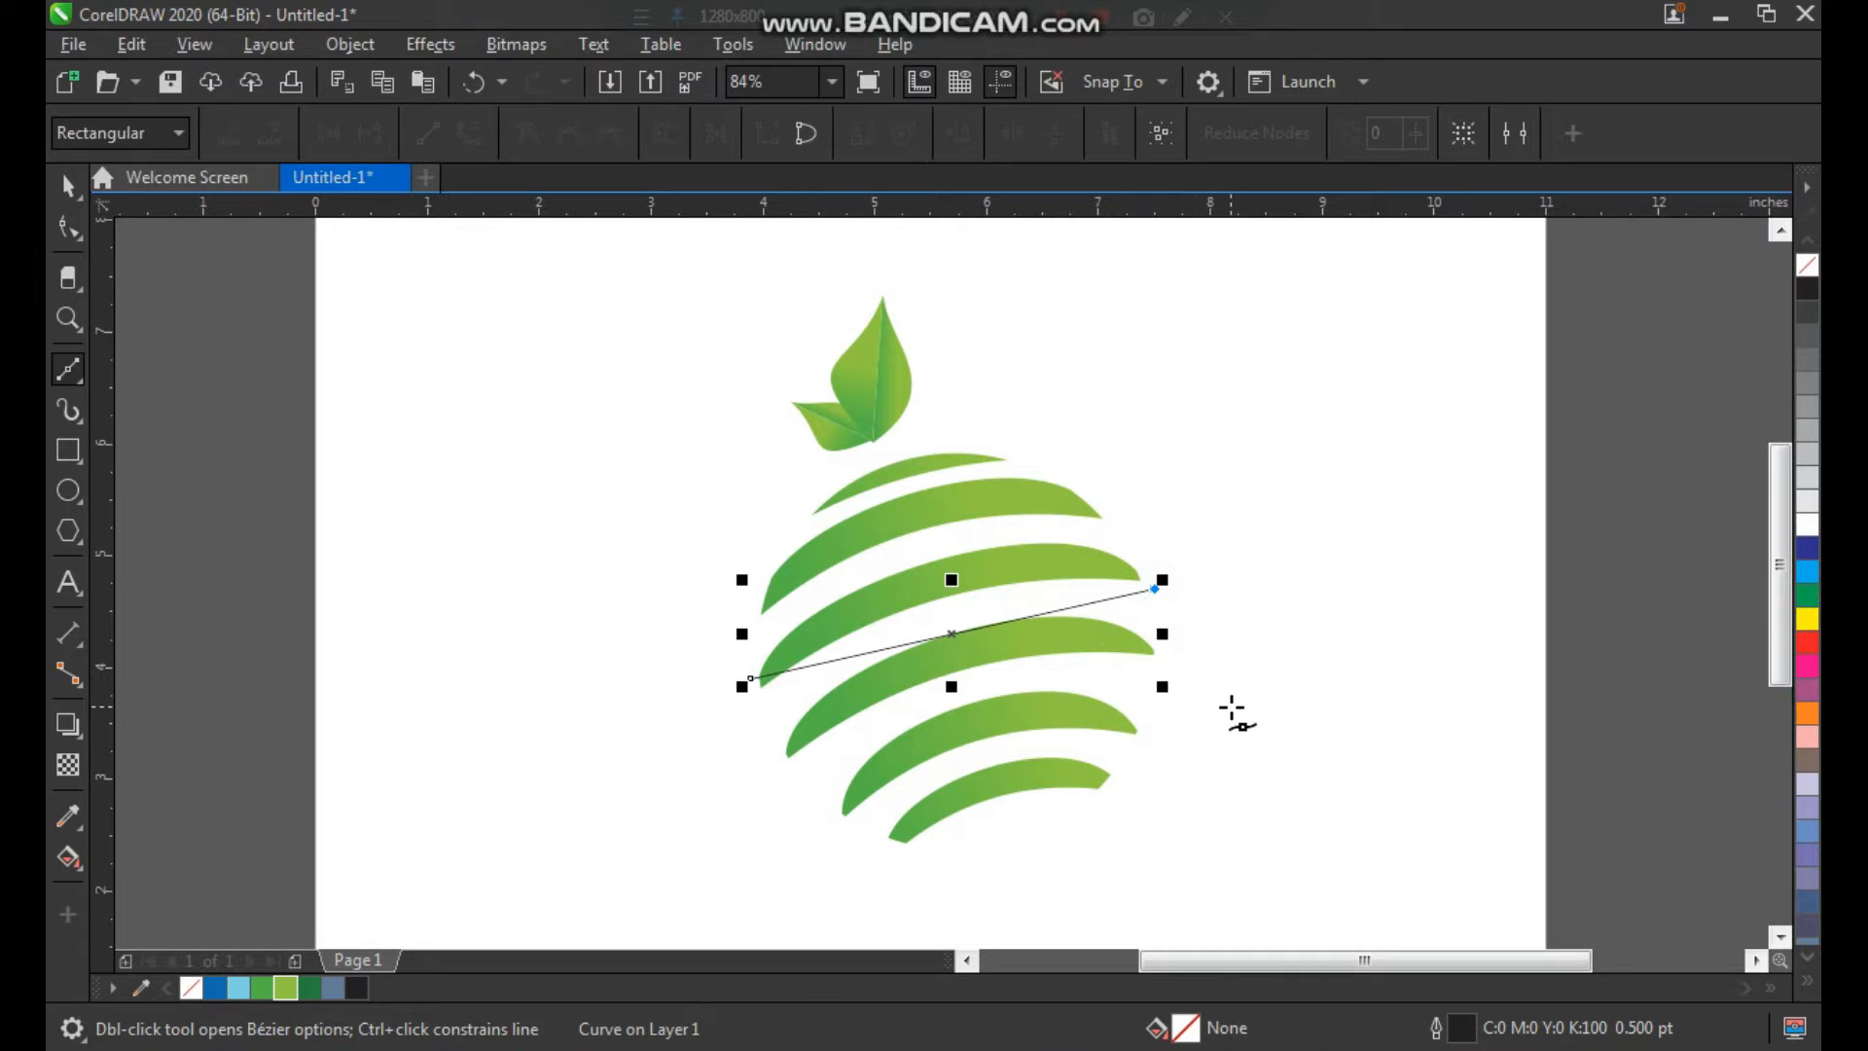
click(1236, 675)
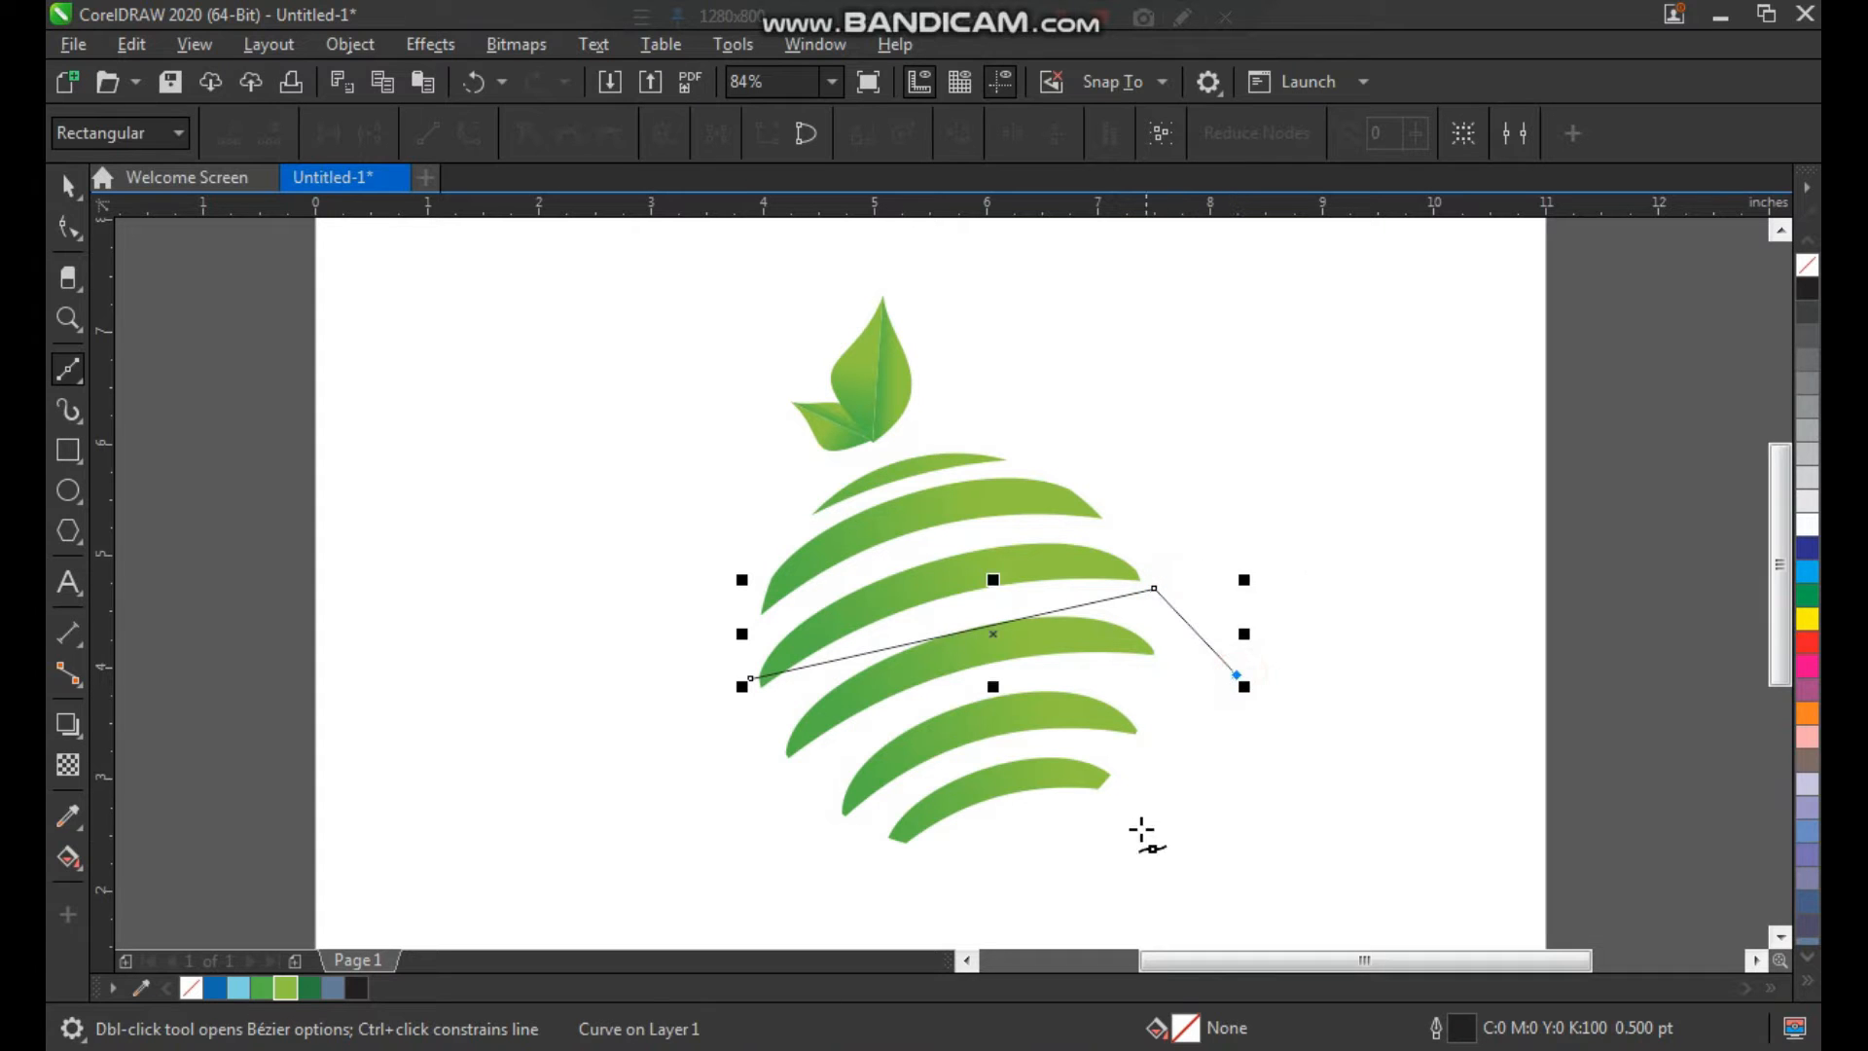
click(751, 678)
Step: Convert the three-node shape to curves and bend its lower and upper long edges downward into a swoosh across the globe
key(F10)
drag(709, 542, 1436, 798)
drag(1019, 674, 895, 823)
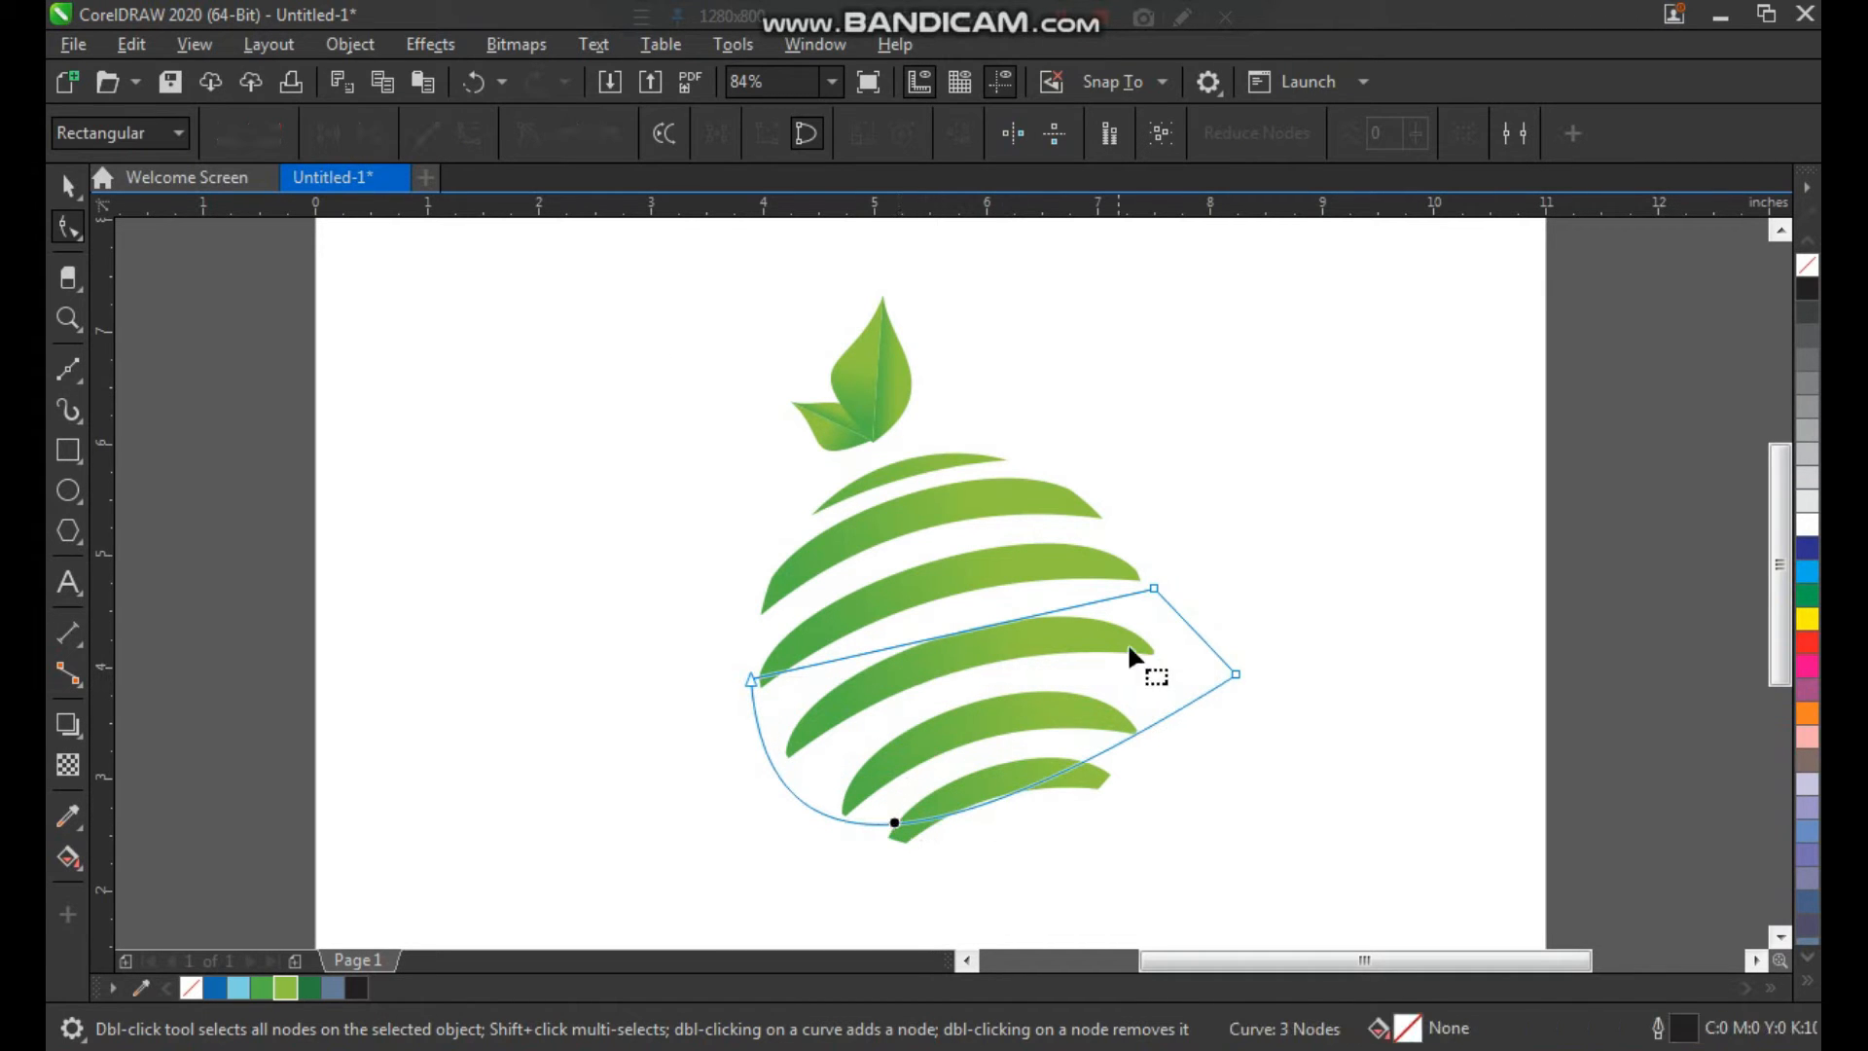
click(1163, 590)
click(1232, 676)
drag(888, 895, 1007, 917)
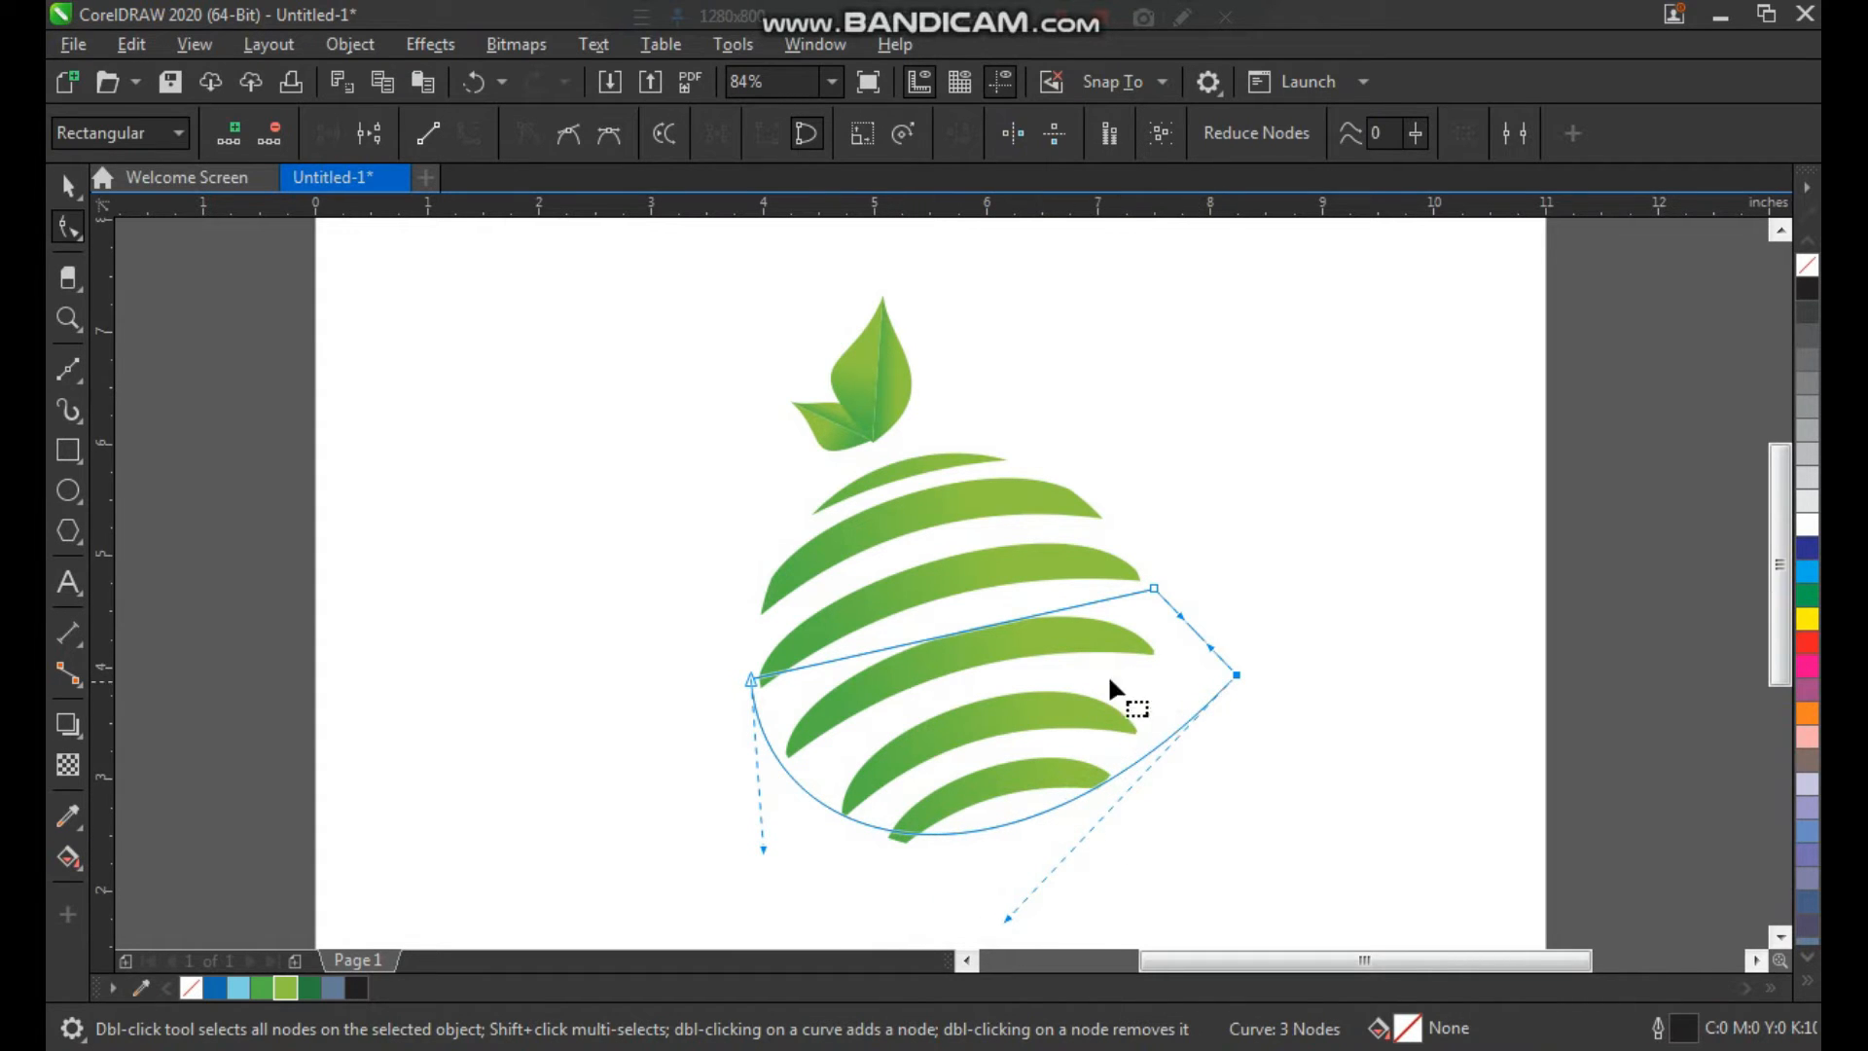
drag(977, 621, 869, 876)
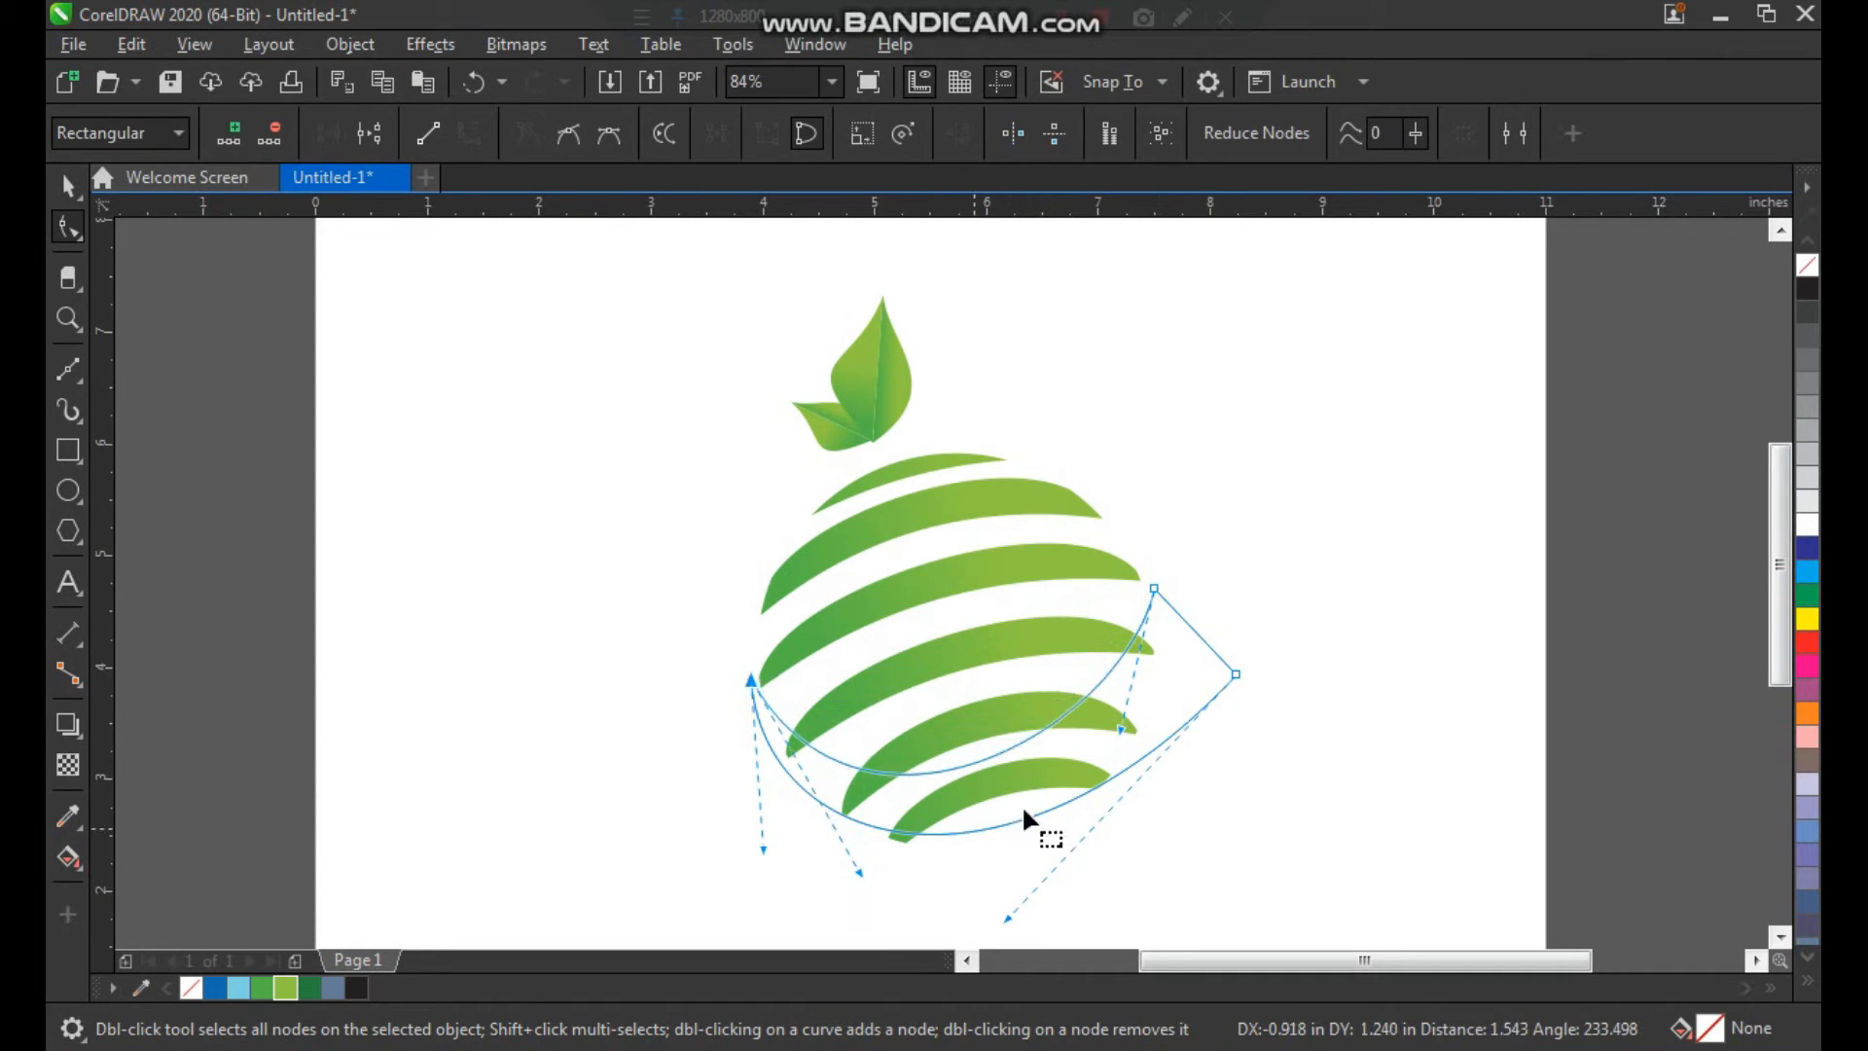
Step: Refine the bend of the swoosh's upper edge where it meets the right corner
drag(1117, 724, 1087, 718)
key(space)
key(F2)
drag(664, 434, 1143, 762)
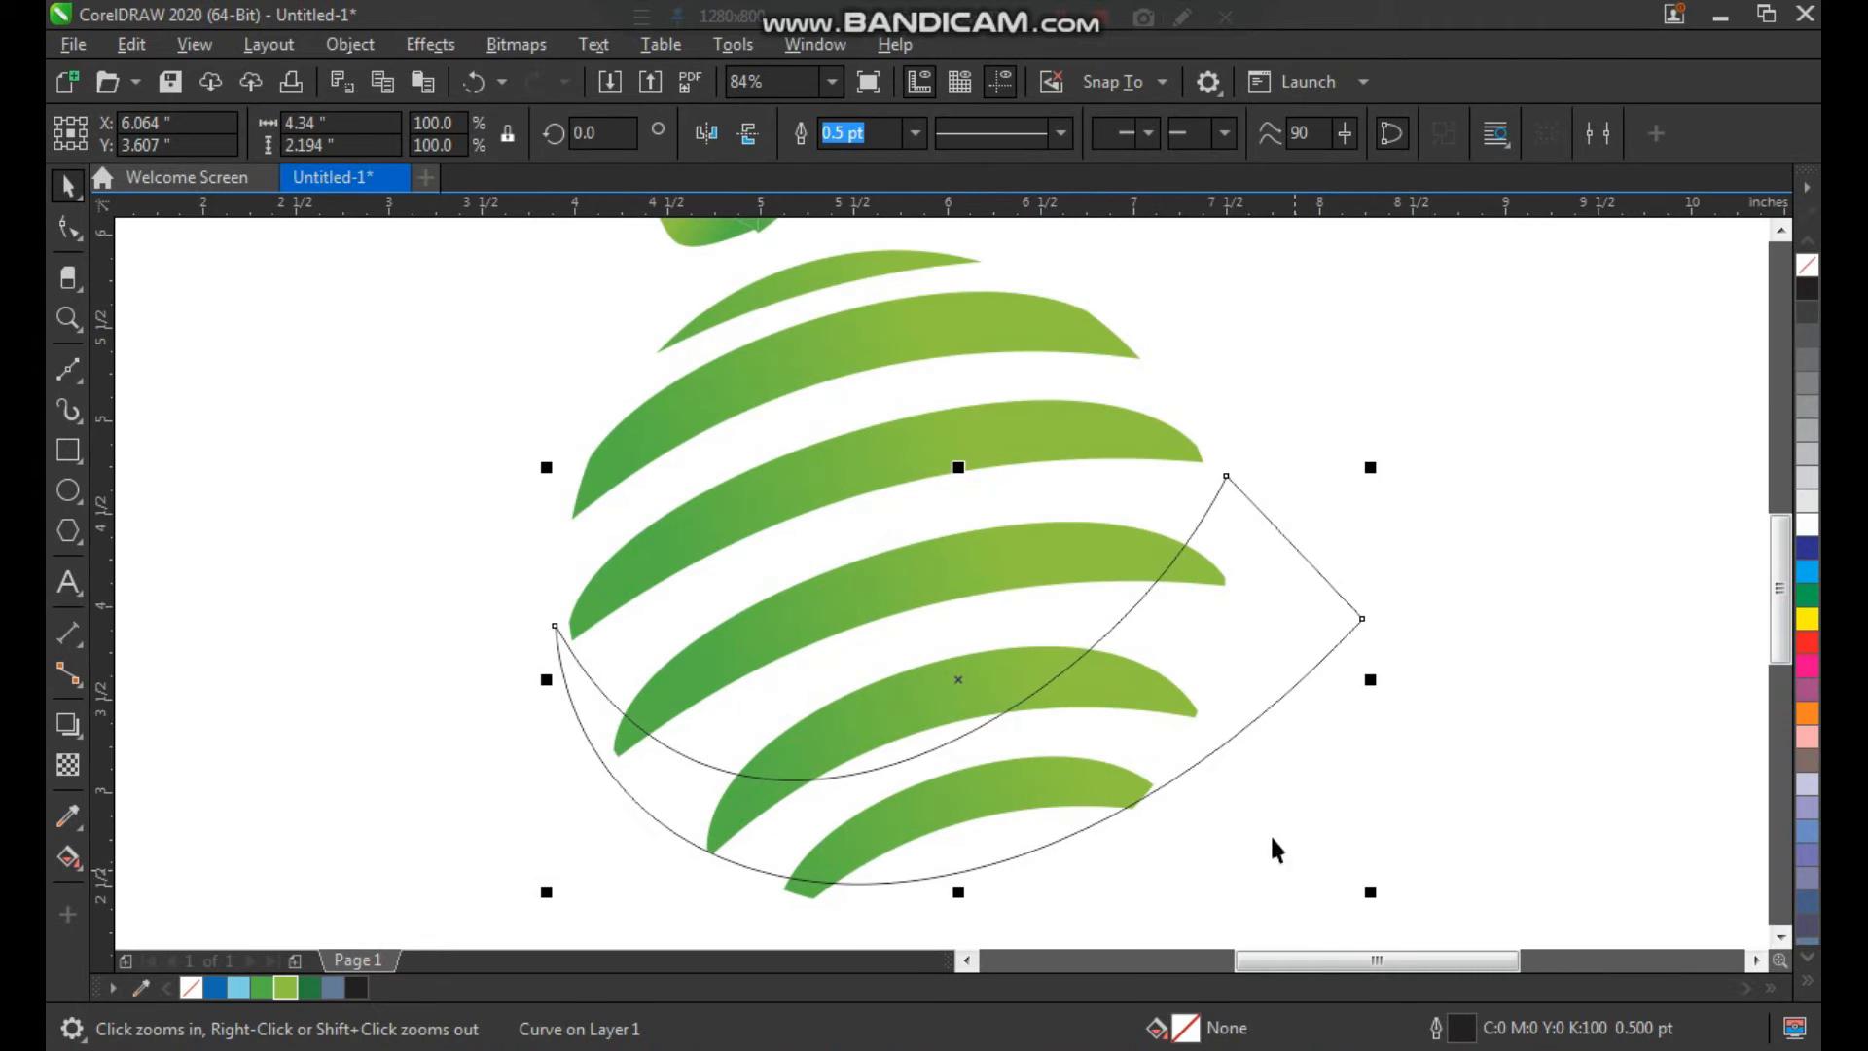
key(ctrl+z)
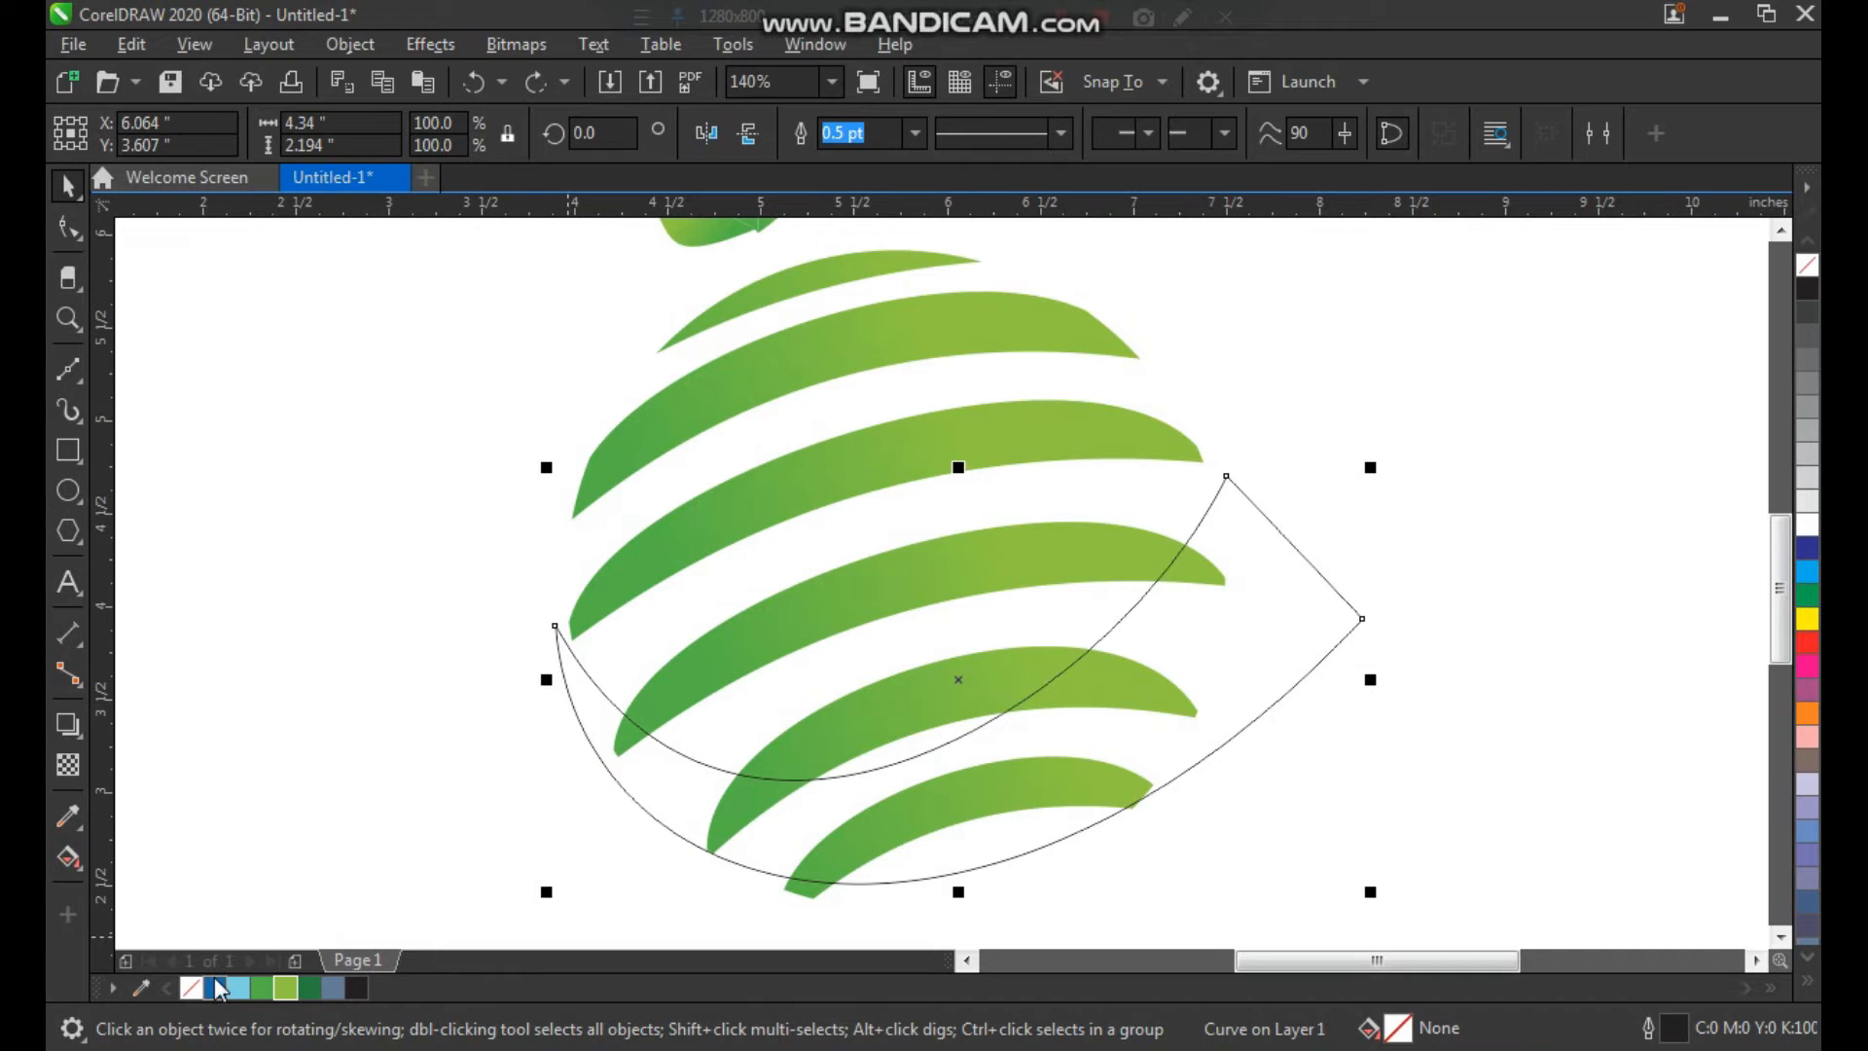
Step: Fill the swoosh with a gradient from dark blue at its right end to light blue at its lower left, and remove its outline
click(216, 987)
click(84, 856)
drag(1255, 623, 821, 824)
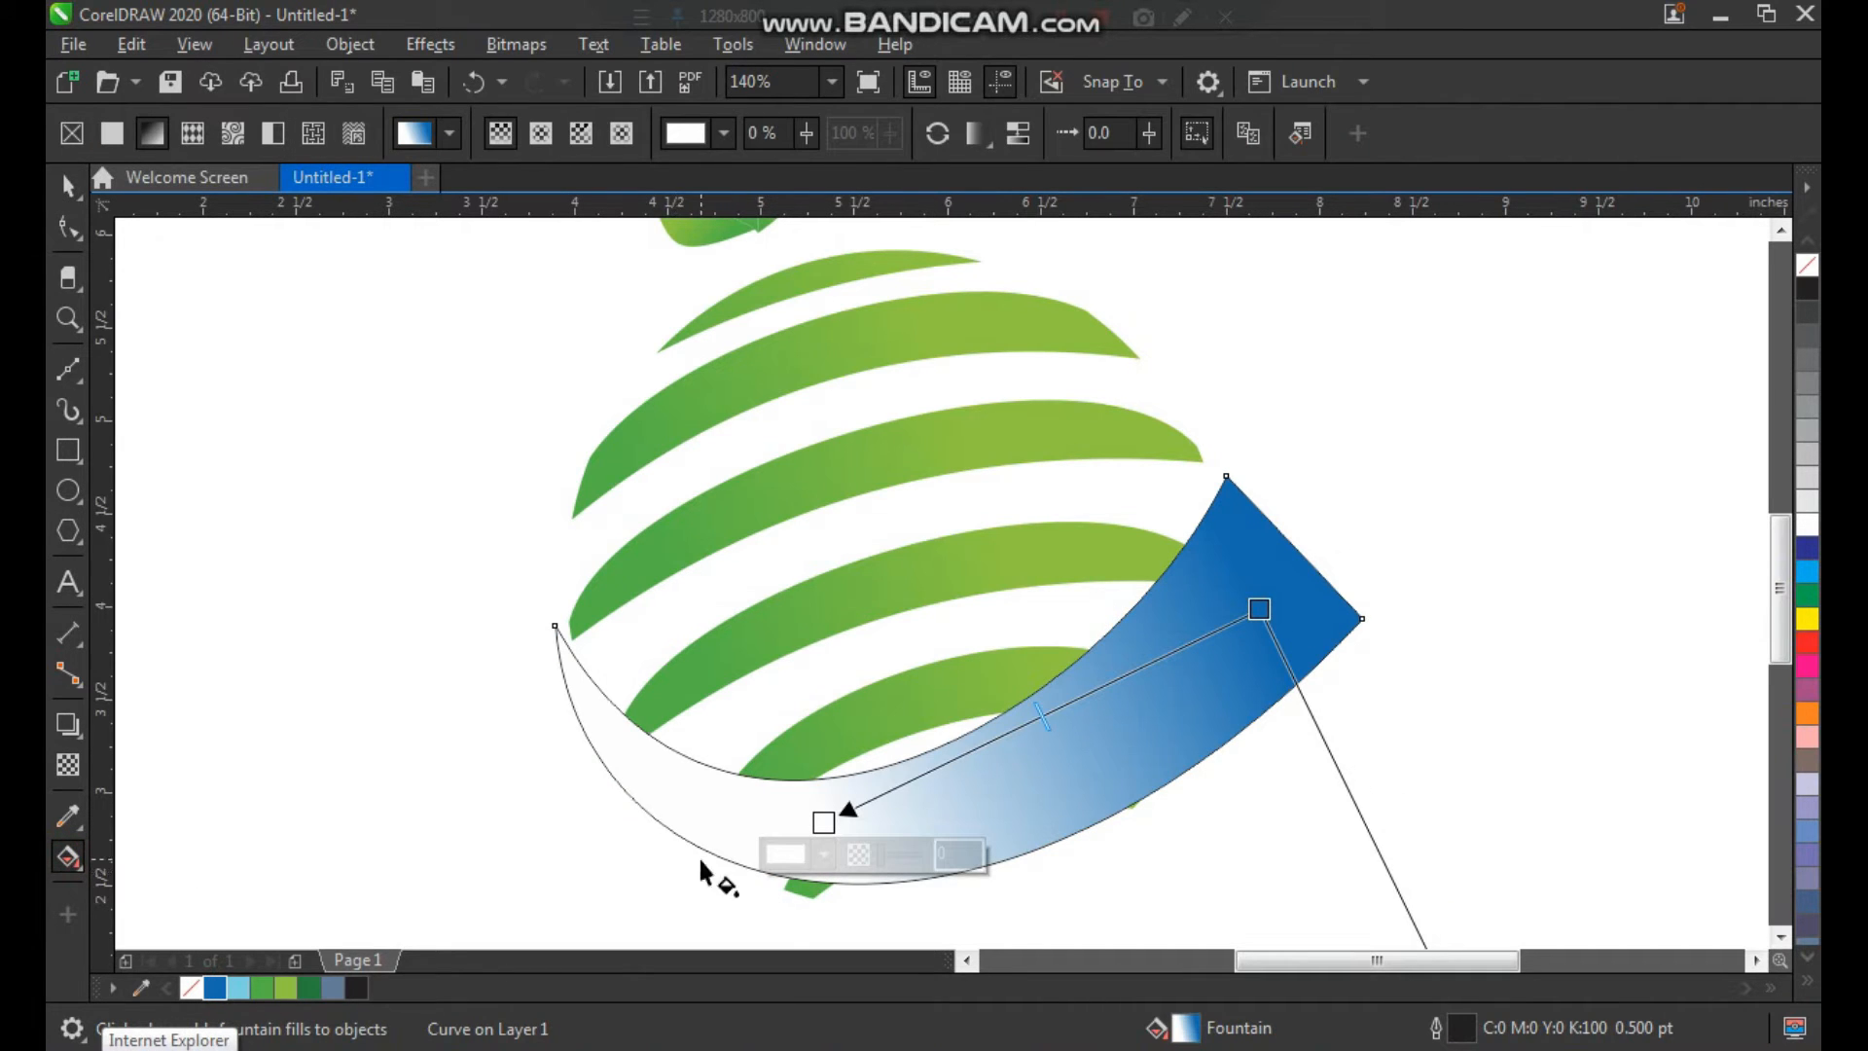
drag(234, 987, 826, 822)
drag(826, 822, 1274, 618)
key(space)
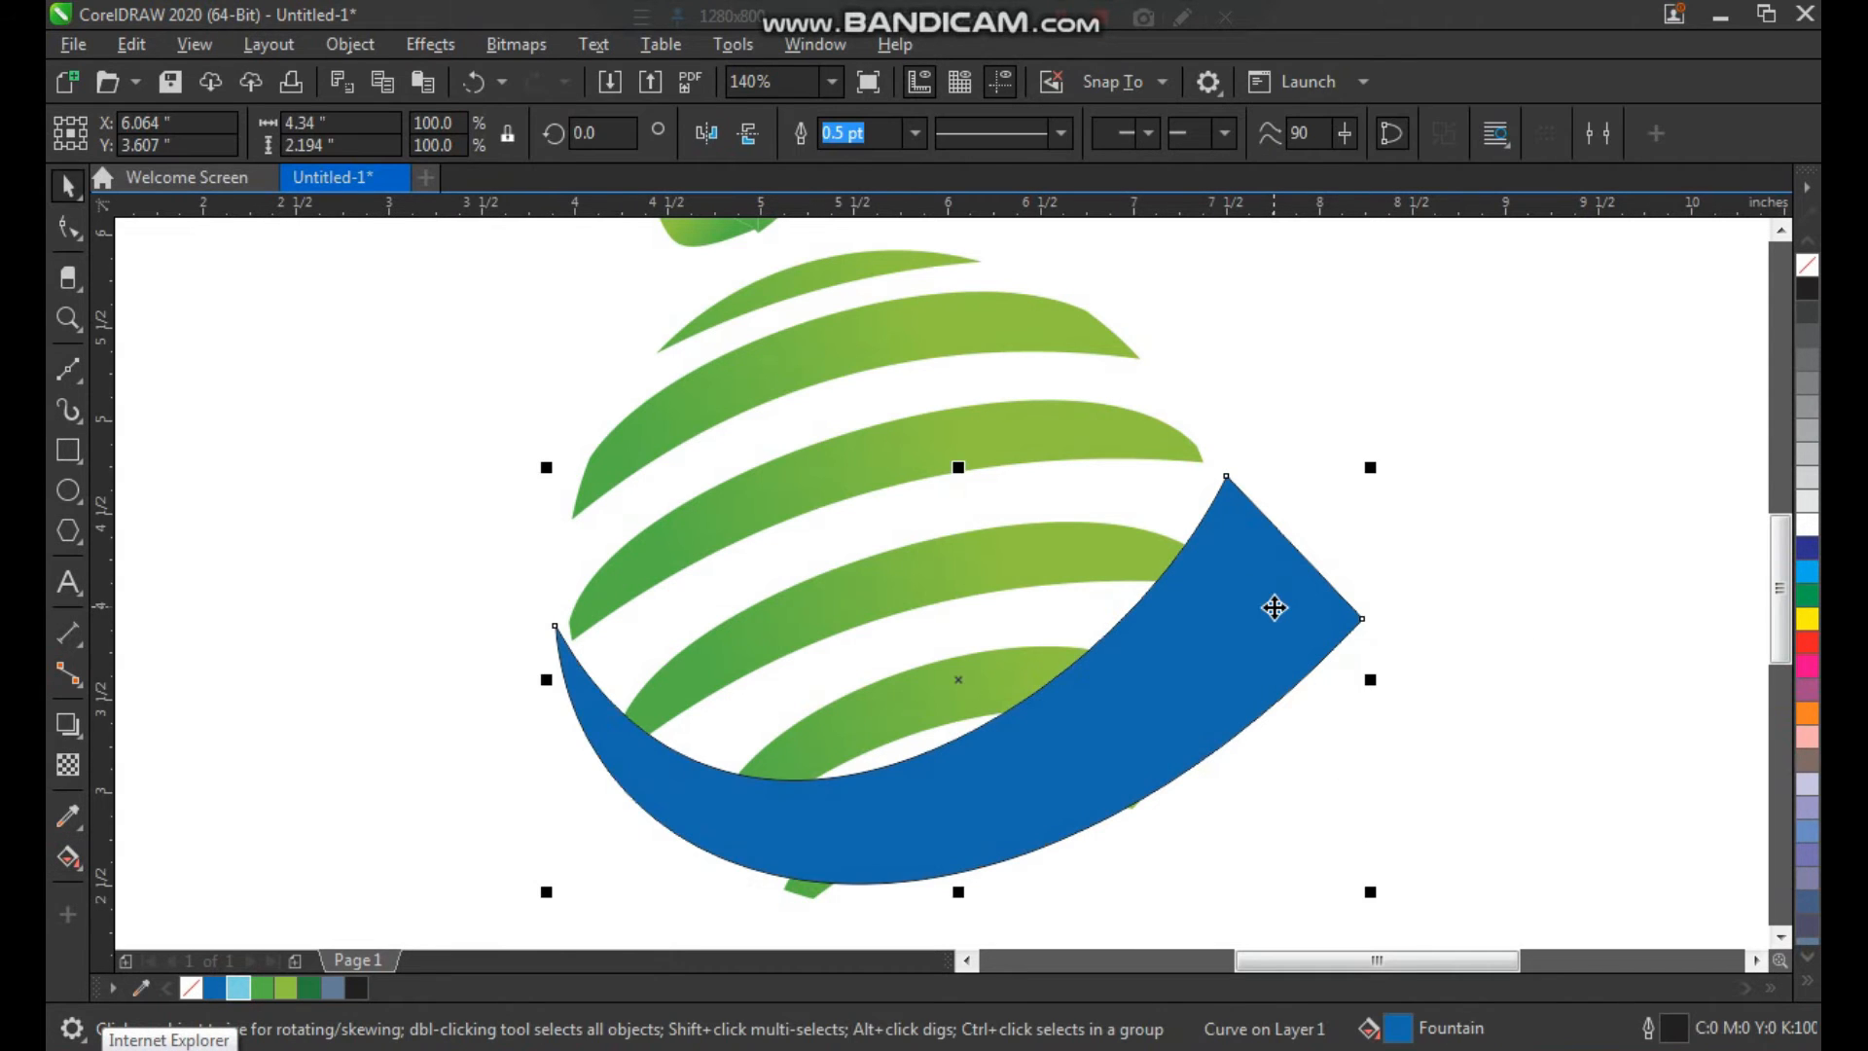
key(ctrl+z)
click(1596, 421)
key(F3)
key(F2)
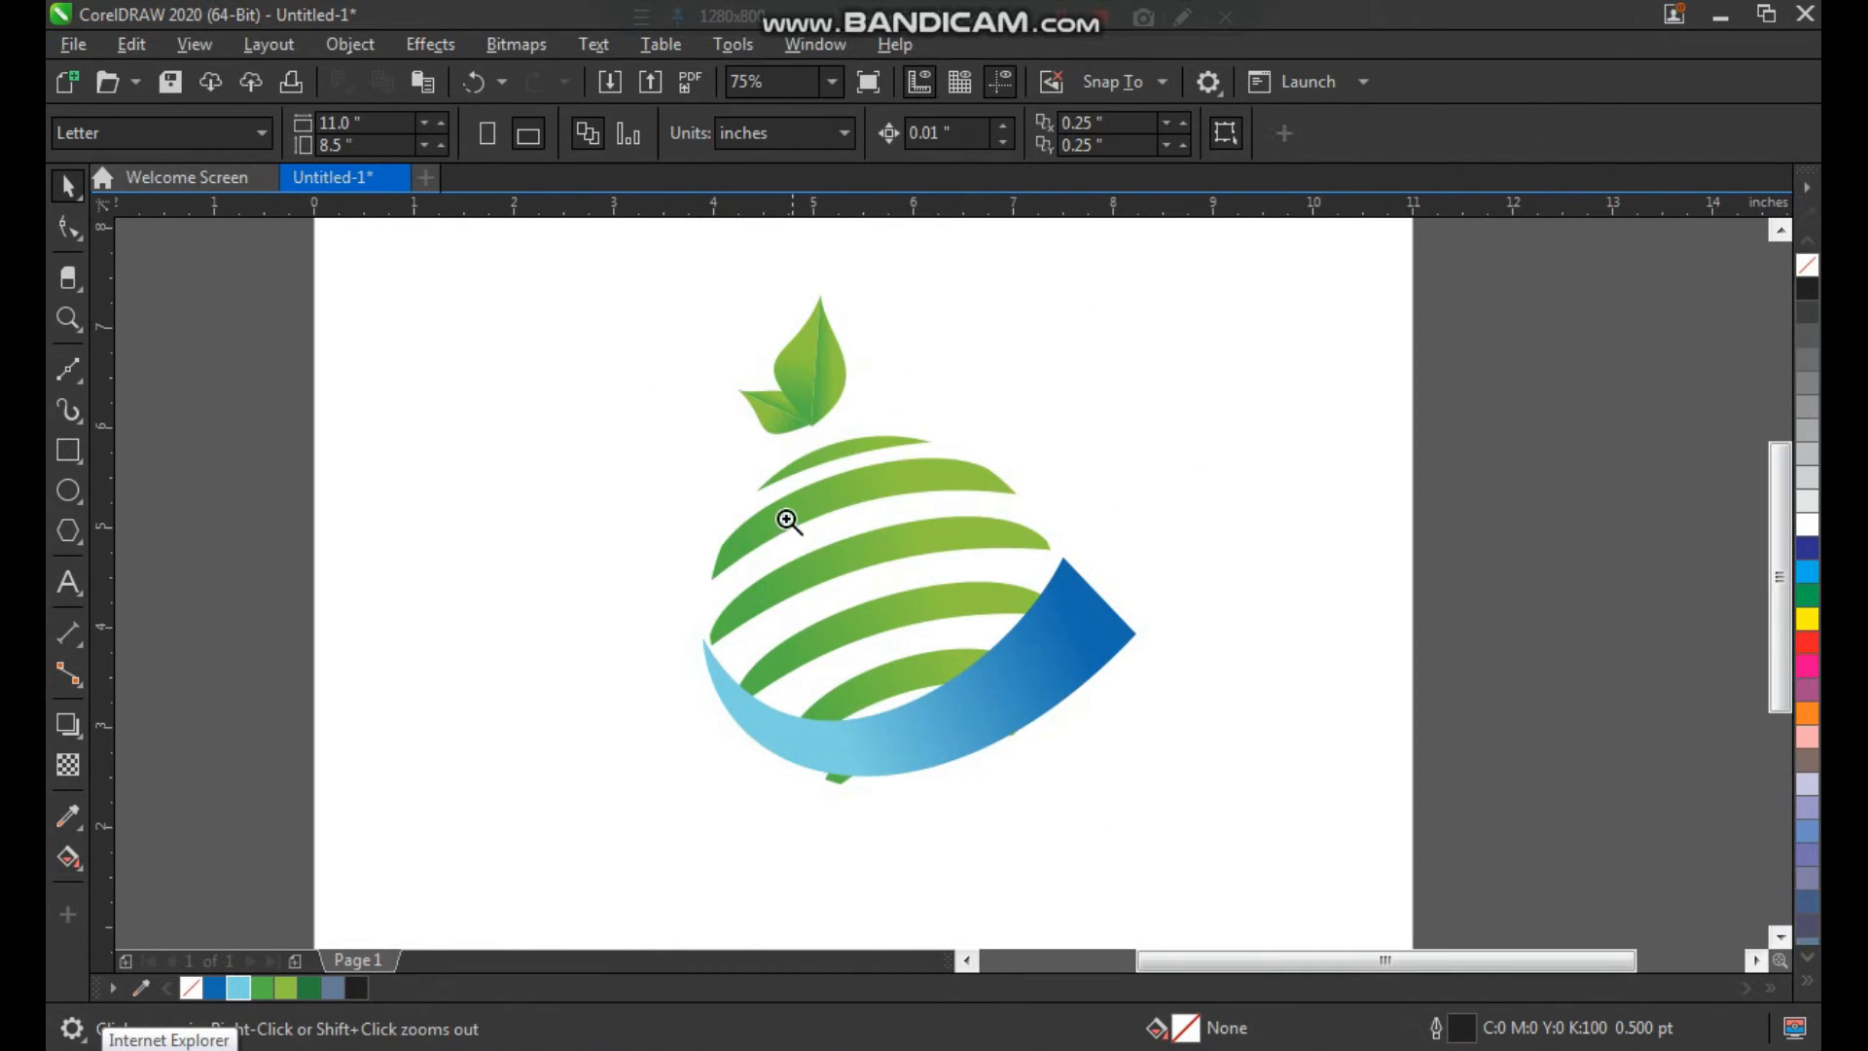
Step: Draw an open three-node line from the swoosh's upper right tip to a point just left, then down to its upper edge
drag(800, 480, 1162, 778)
key(space)
click(1128, 569)
key(space)
drag(1252, 333, 662, 817)
click(68, 369)
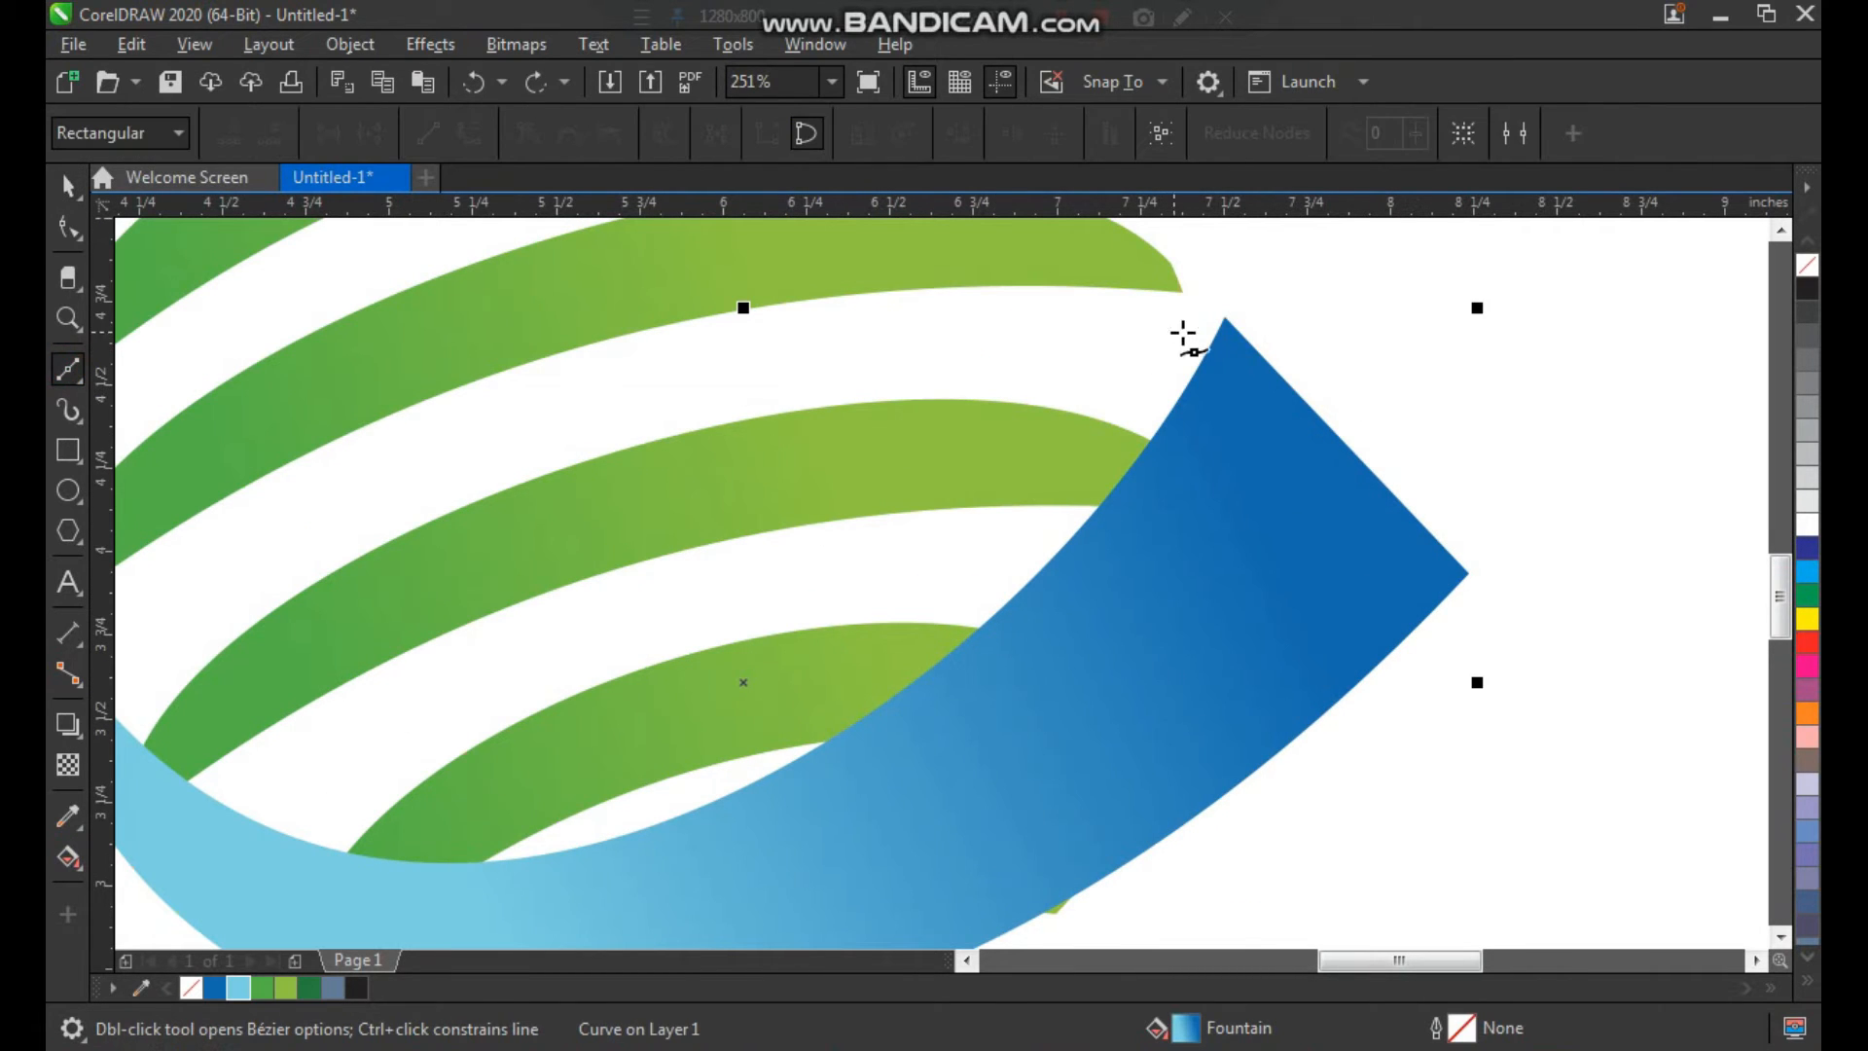
click(1224, 322)
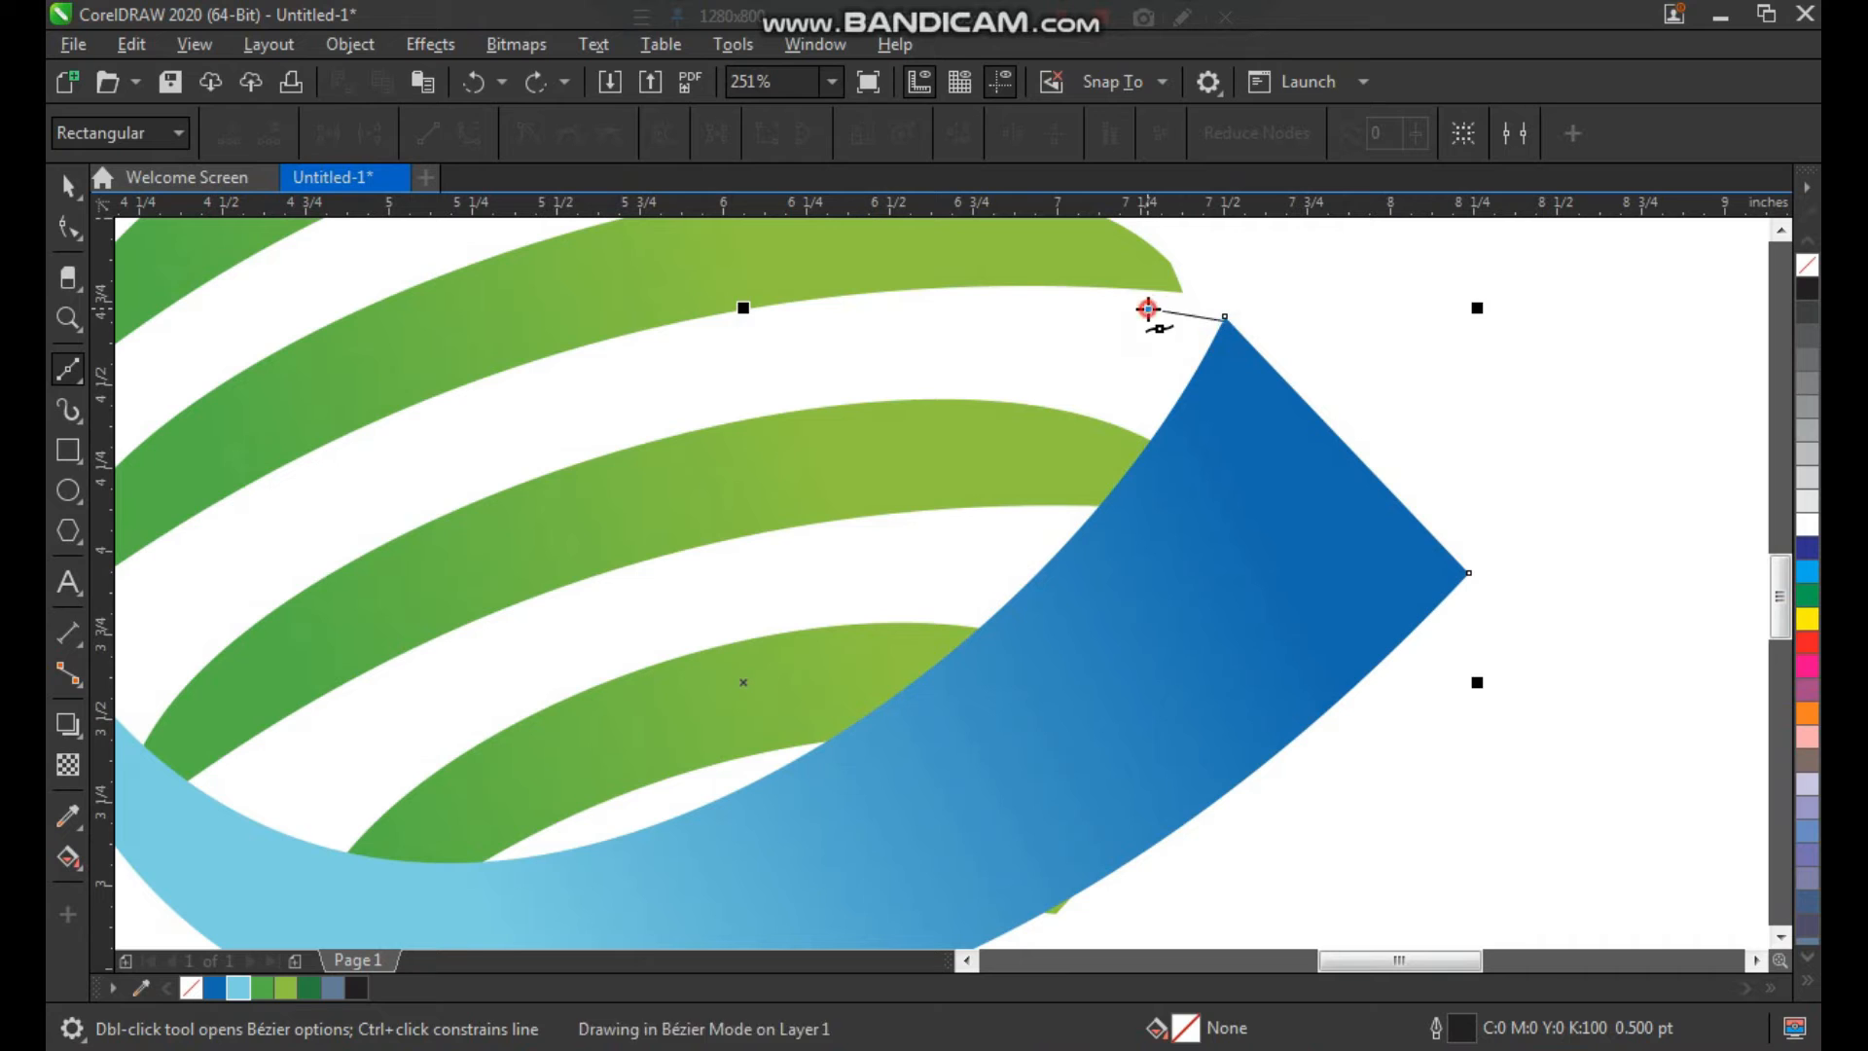
click(1148, 309)
click(605, 849)
key(space)
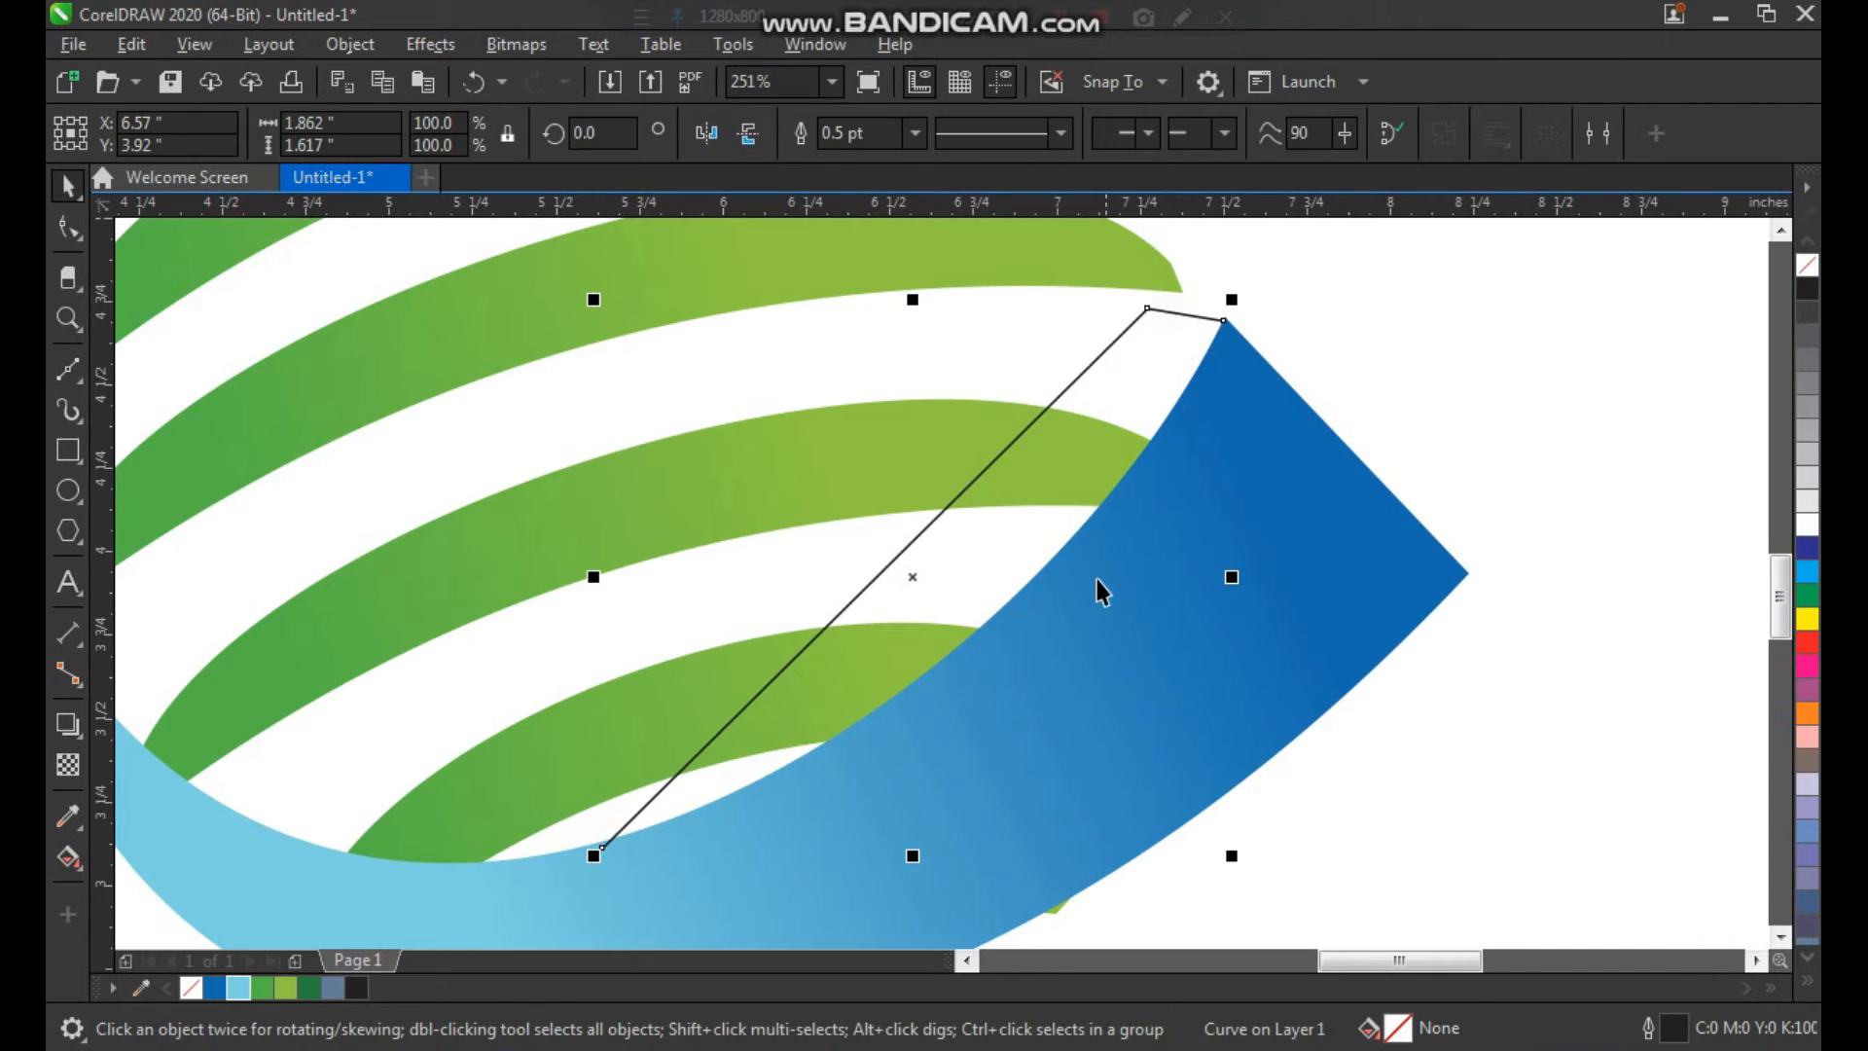
Step: Adjust the line's end nodes so that they meet the swoosh's tip and its upper edge
key(F10)
drag(1210, 295, 1262, 396)
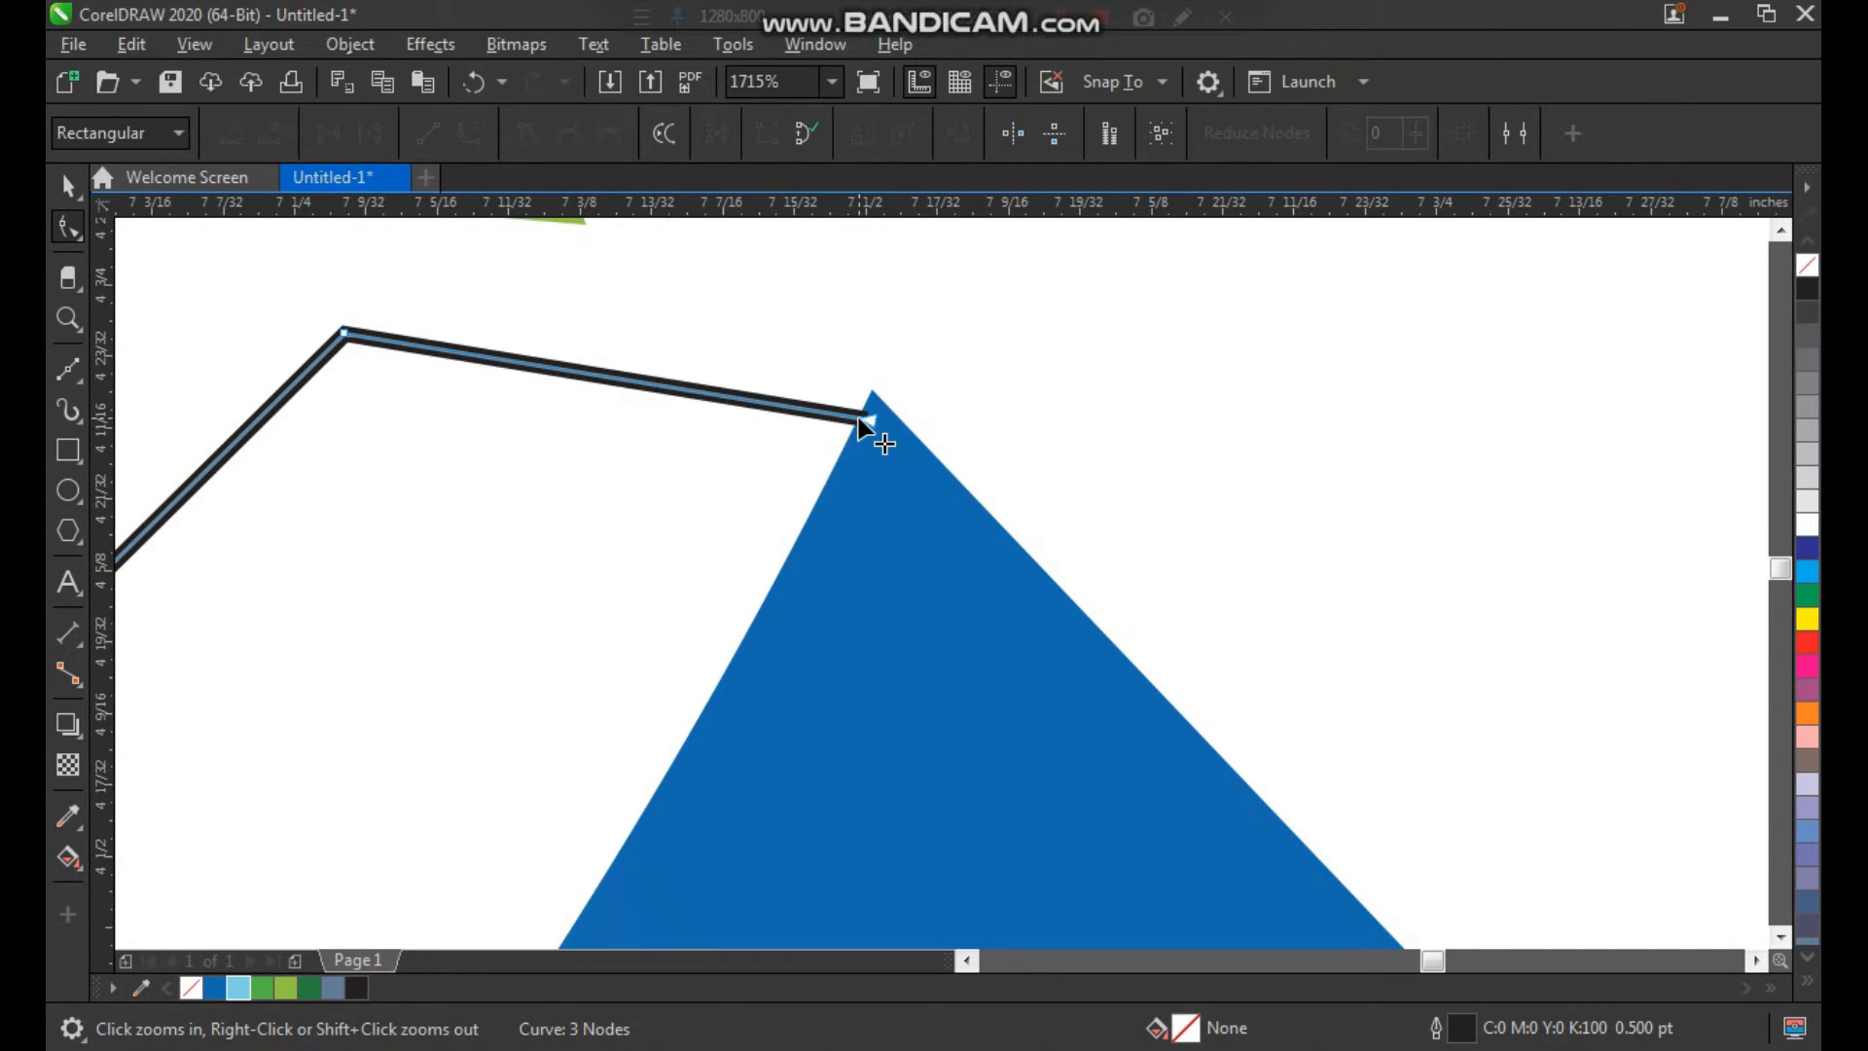
drag(870, 421, 891, 426)
scroll(886, 428, down, 5)
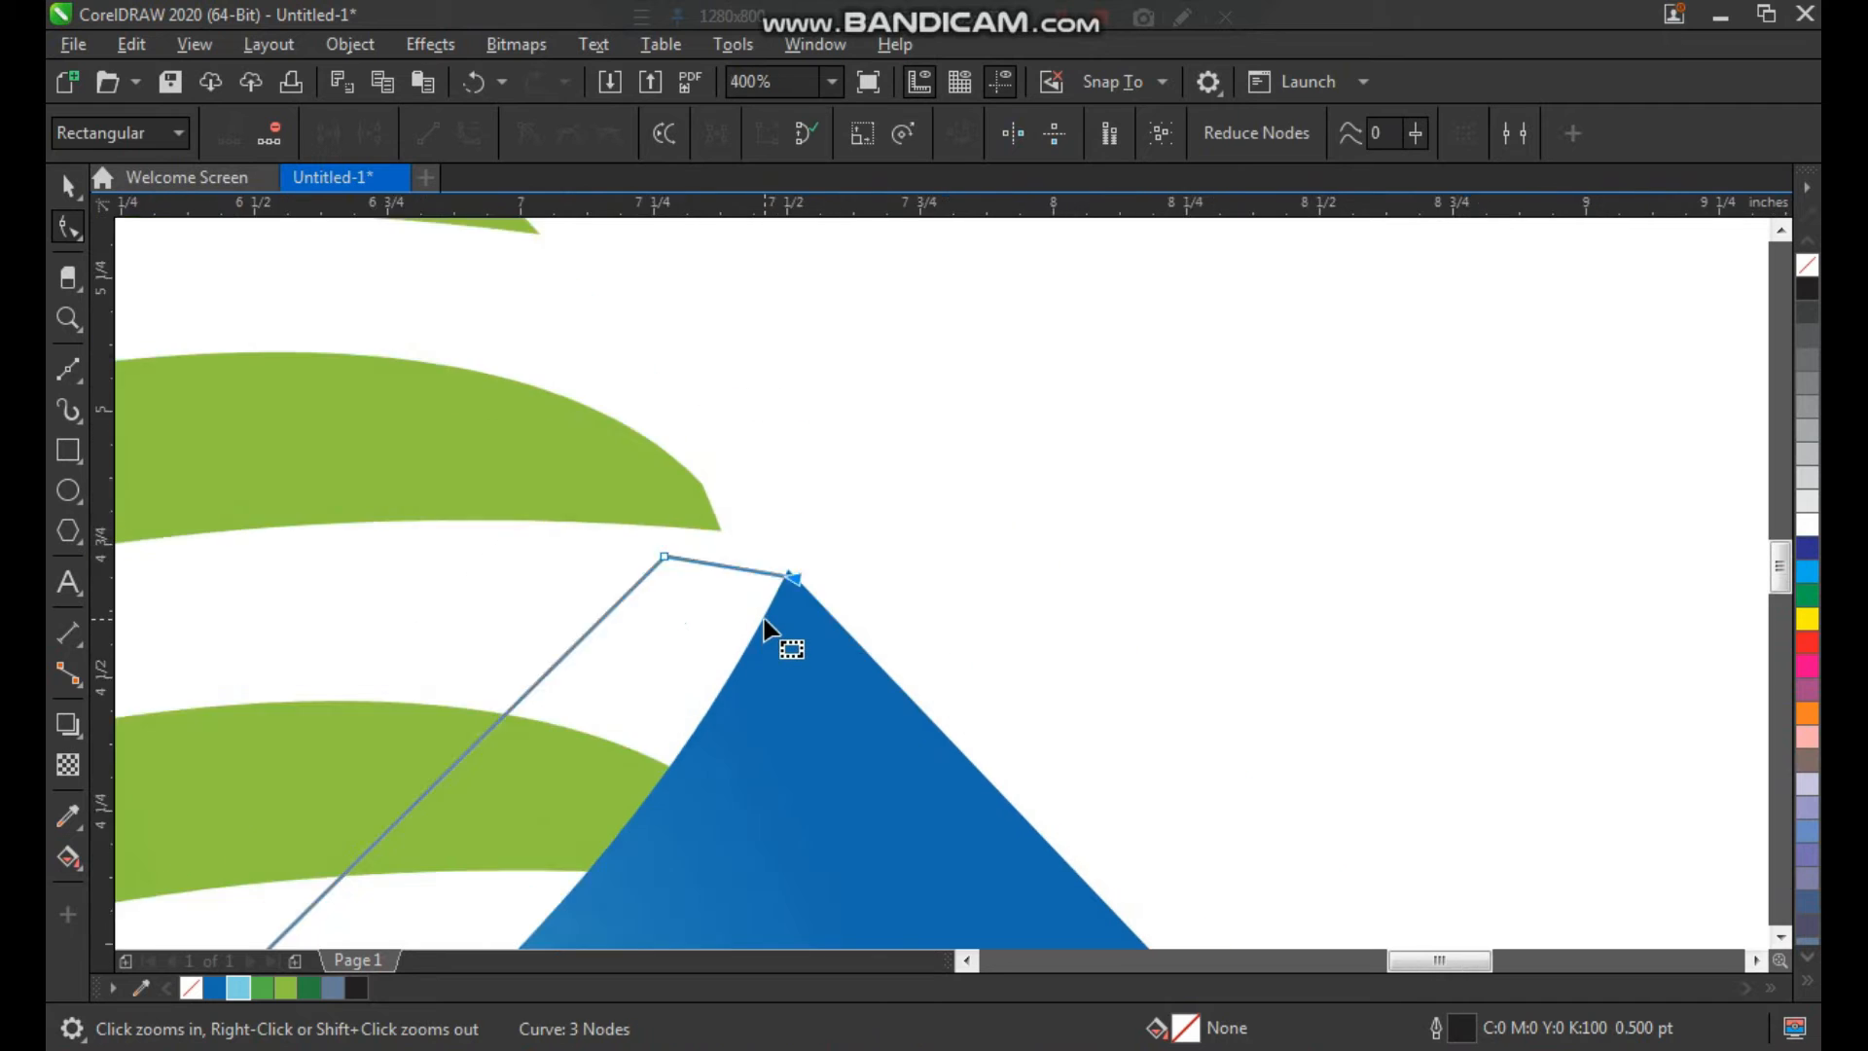
scroll(526, 822, up, 7)
drag(673, 570, 690, 547)
scroll(692, 603, down, 5)
Step: Convert the line to curves and bend its long segment to follow the swoosh's upper edge
drag(1223, 352, 569, 886)
click(469, 133)
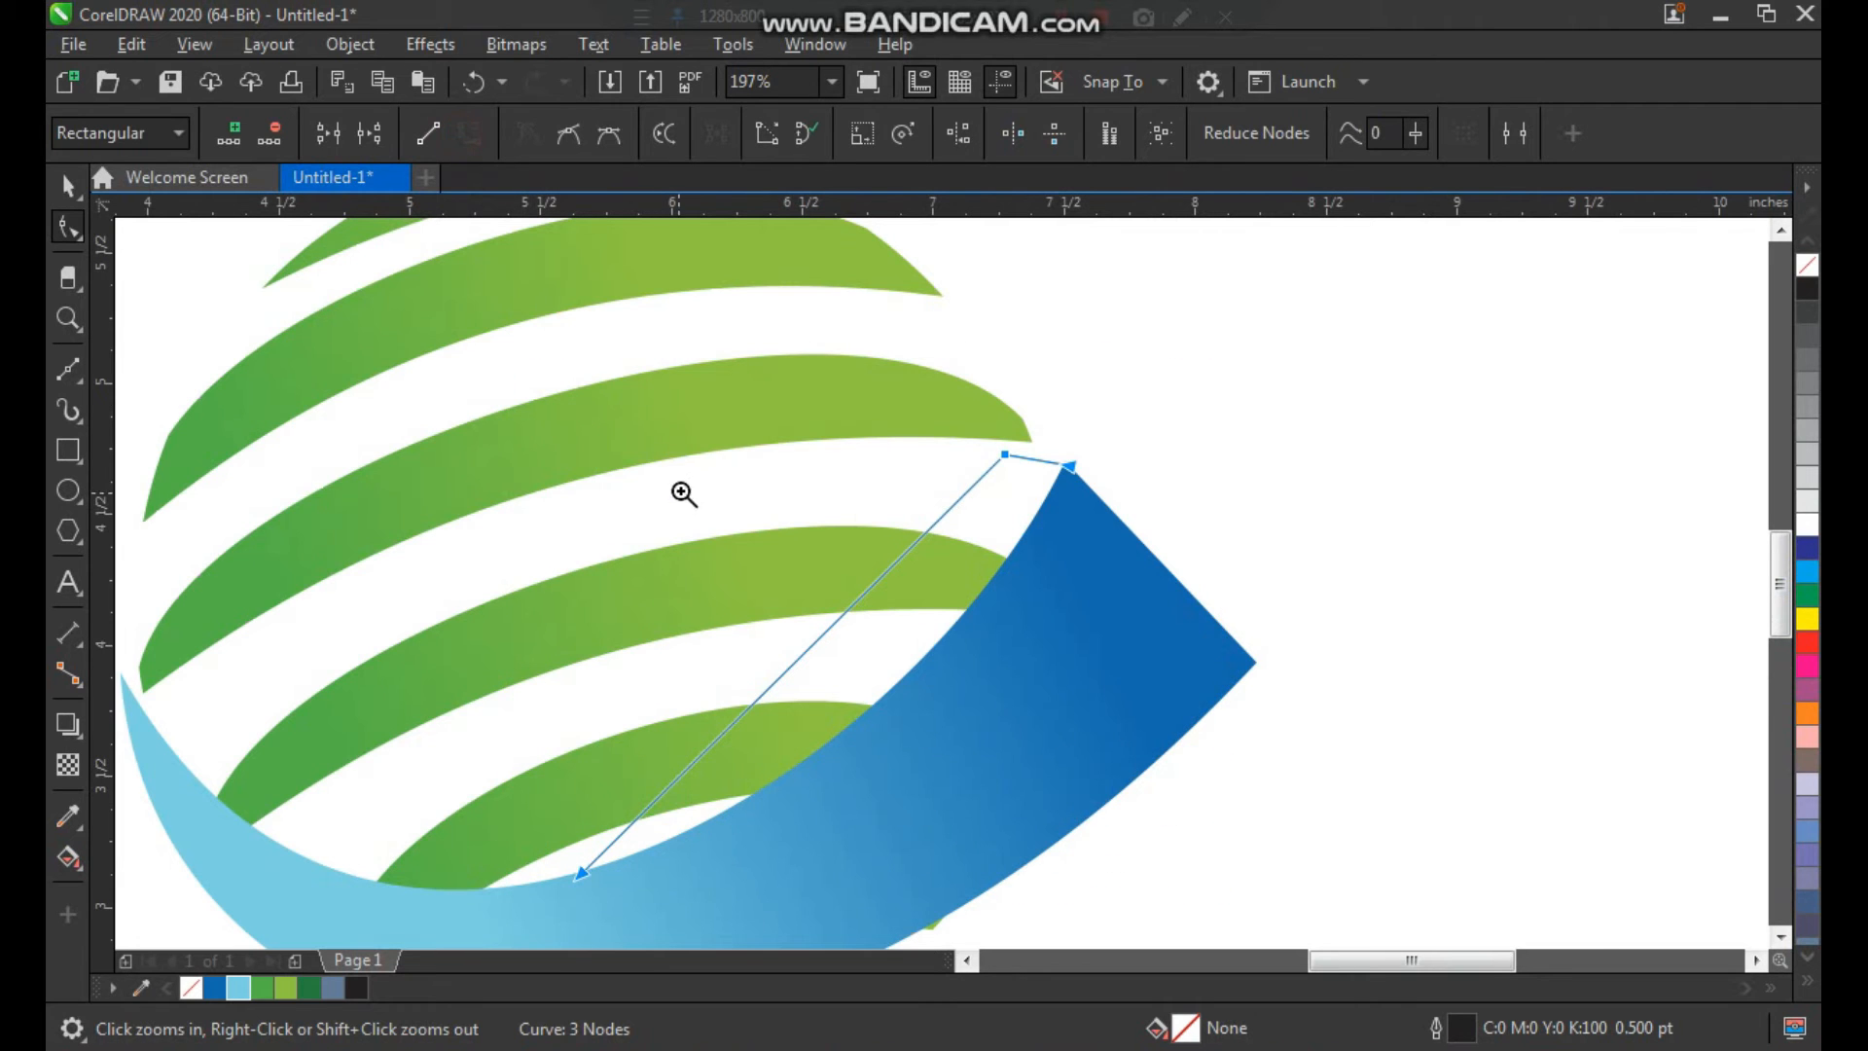
scroll(905, 583, up, 2)
drag(988, 545, 1063, 646)
scroll(953, 611, down, 5)
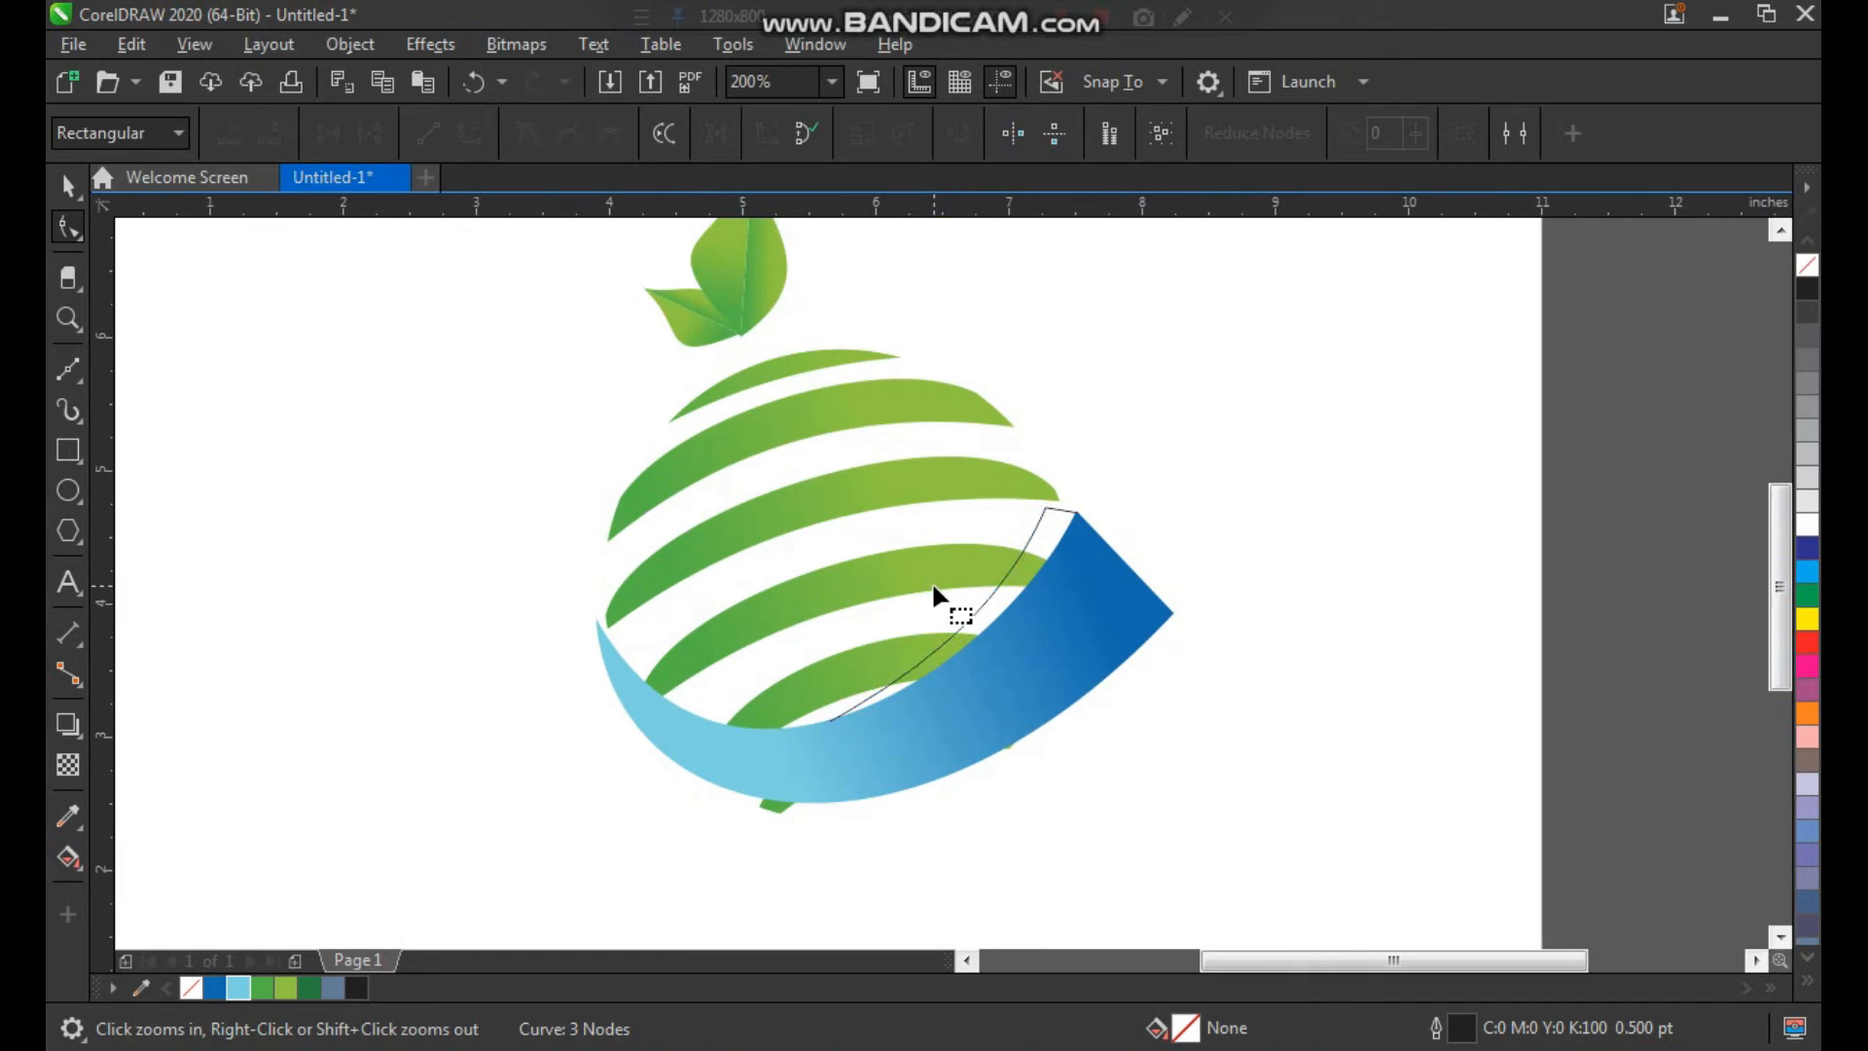
scroll(1177, 681, up, 2)
key(space)
scroll(1206, 305, up, 1)
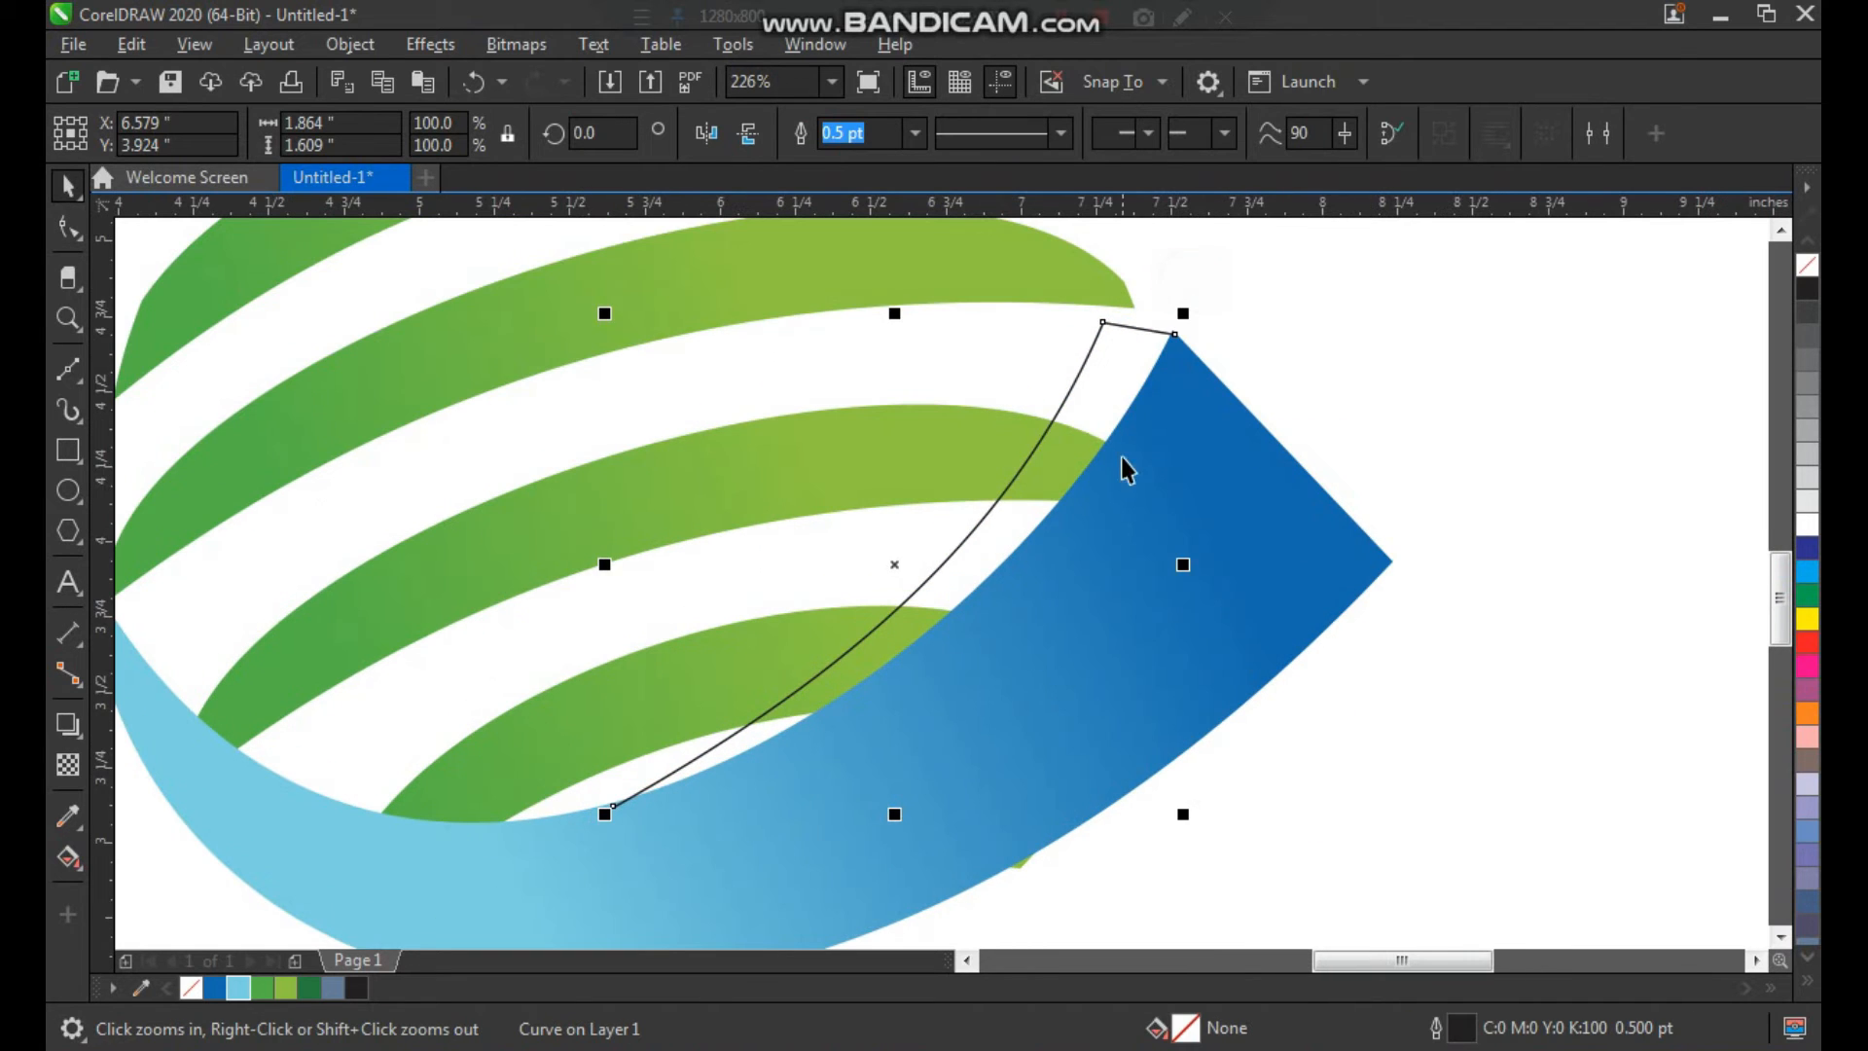
key(ctrl+z)
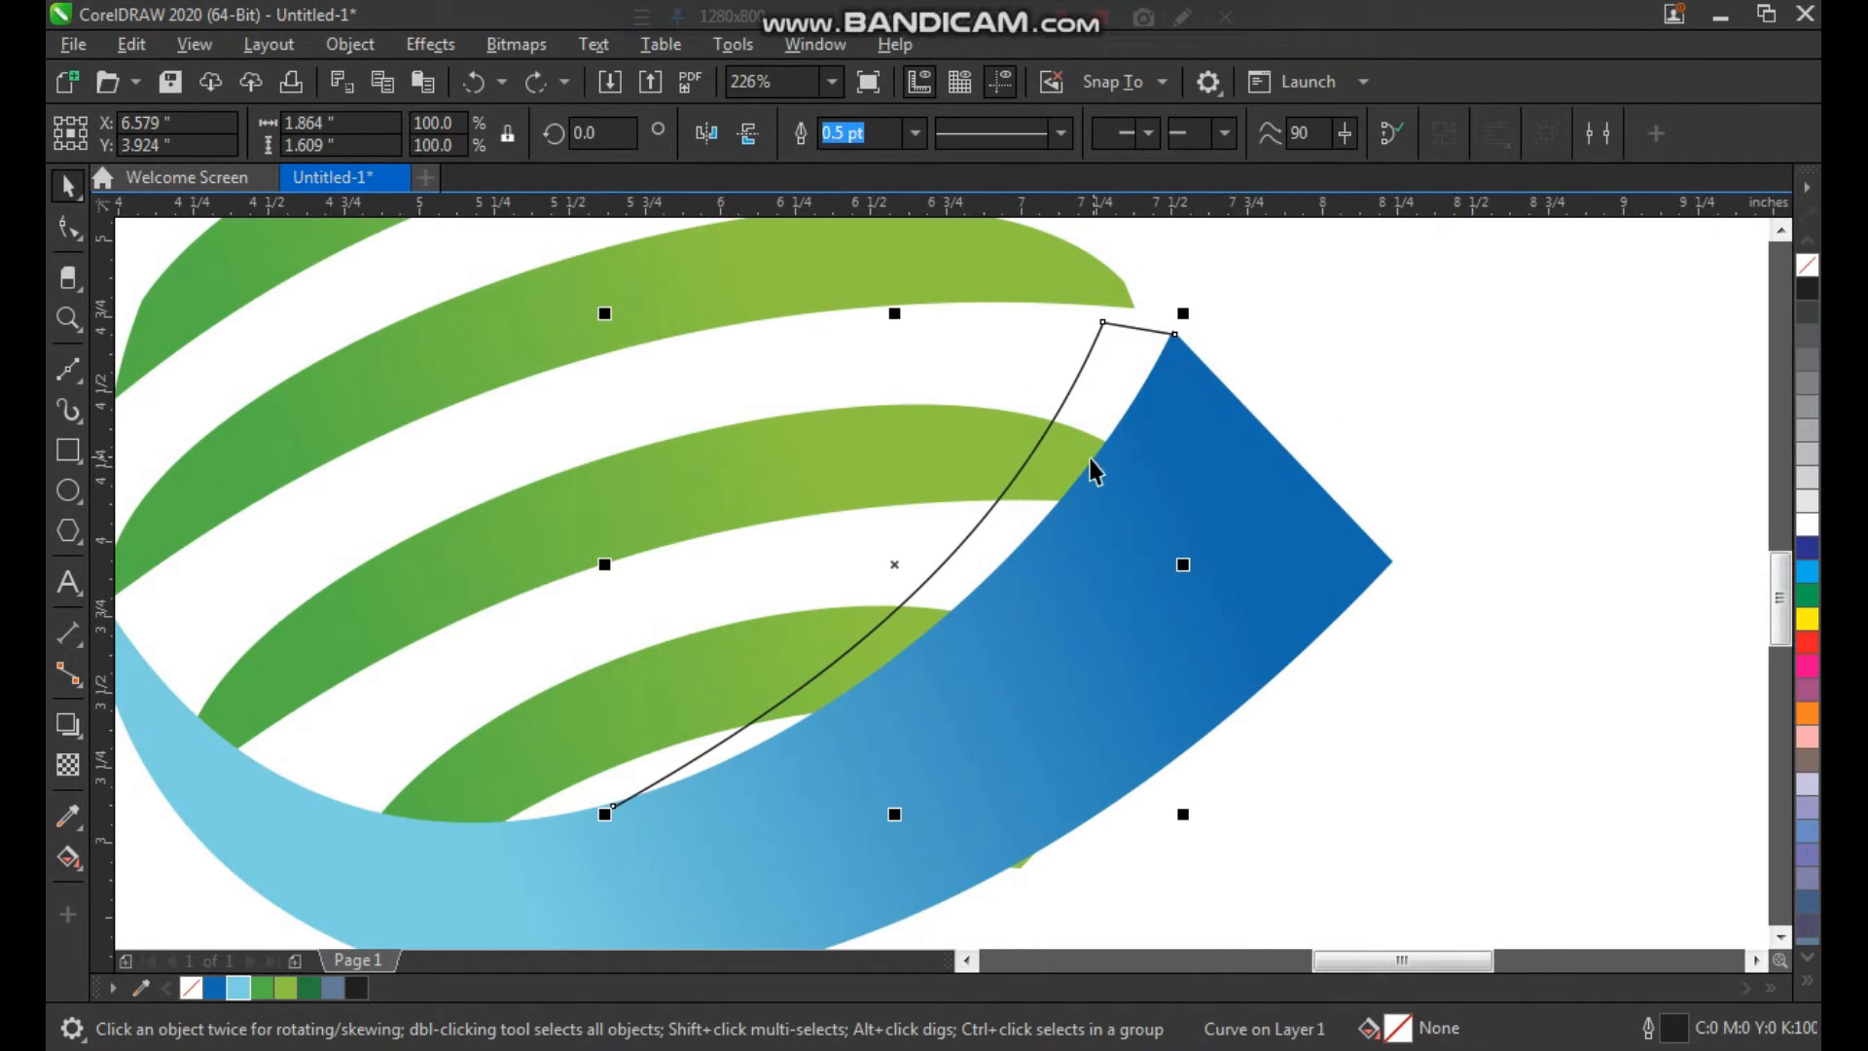
Step: Use Smart Fill on the five regions between the curved line and the swoosh's upper edge
click(78, 869)
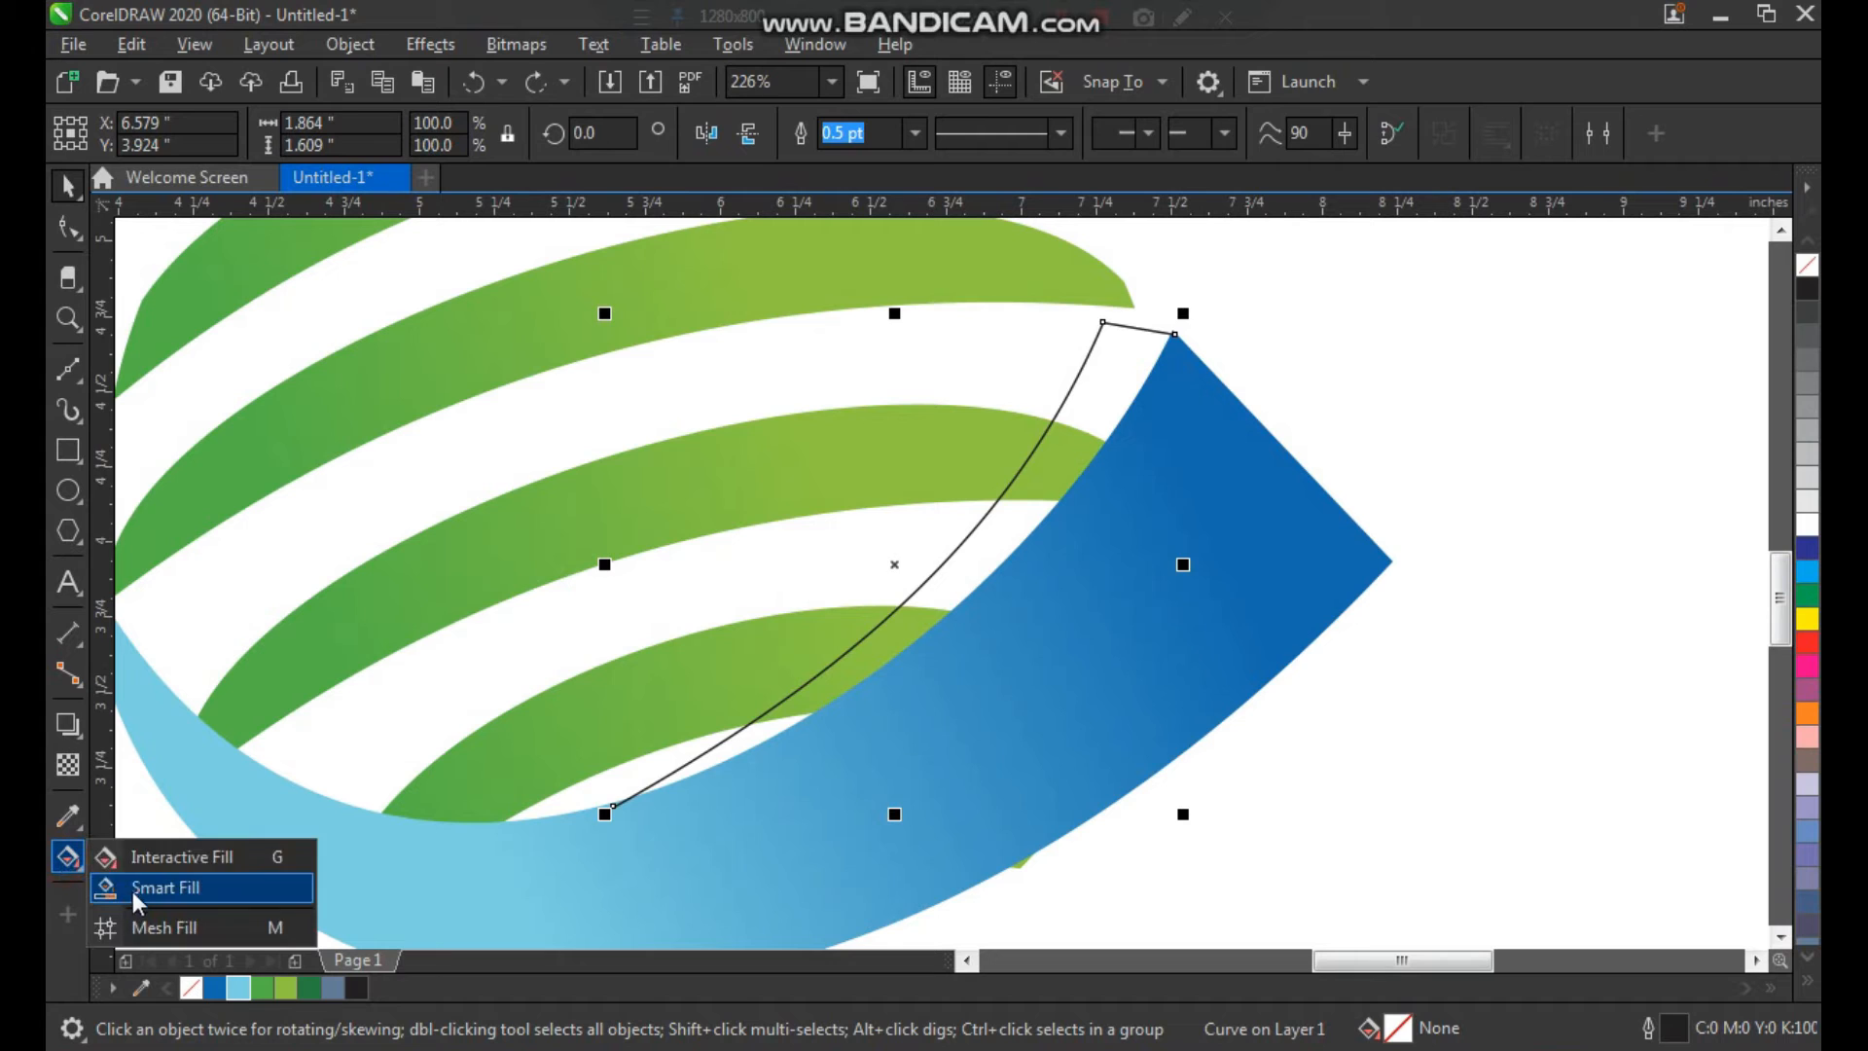
click(146, 888)
click(1089, 404)
click(1064, 464)
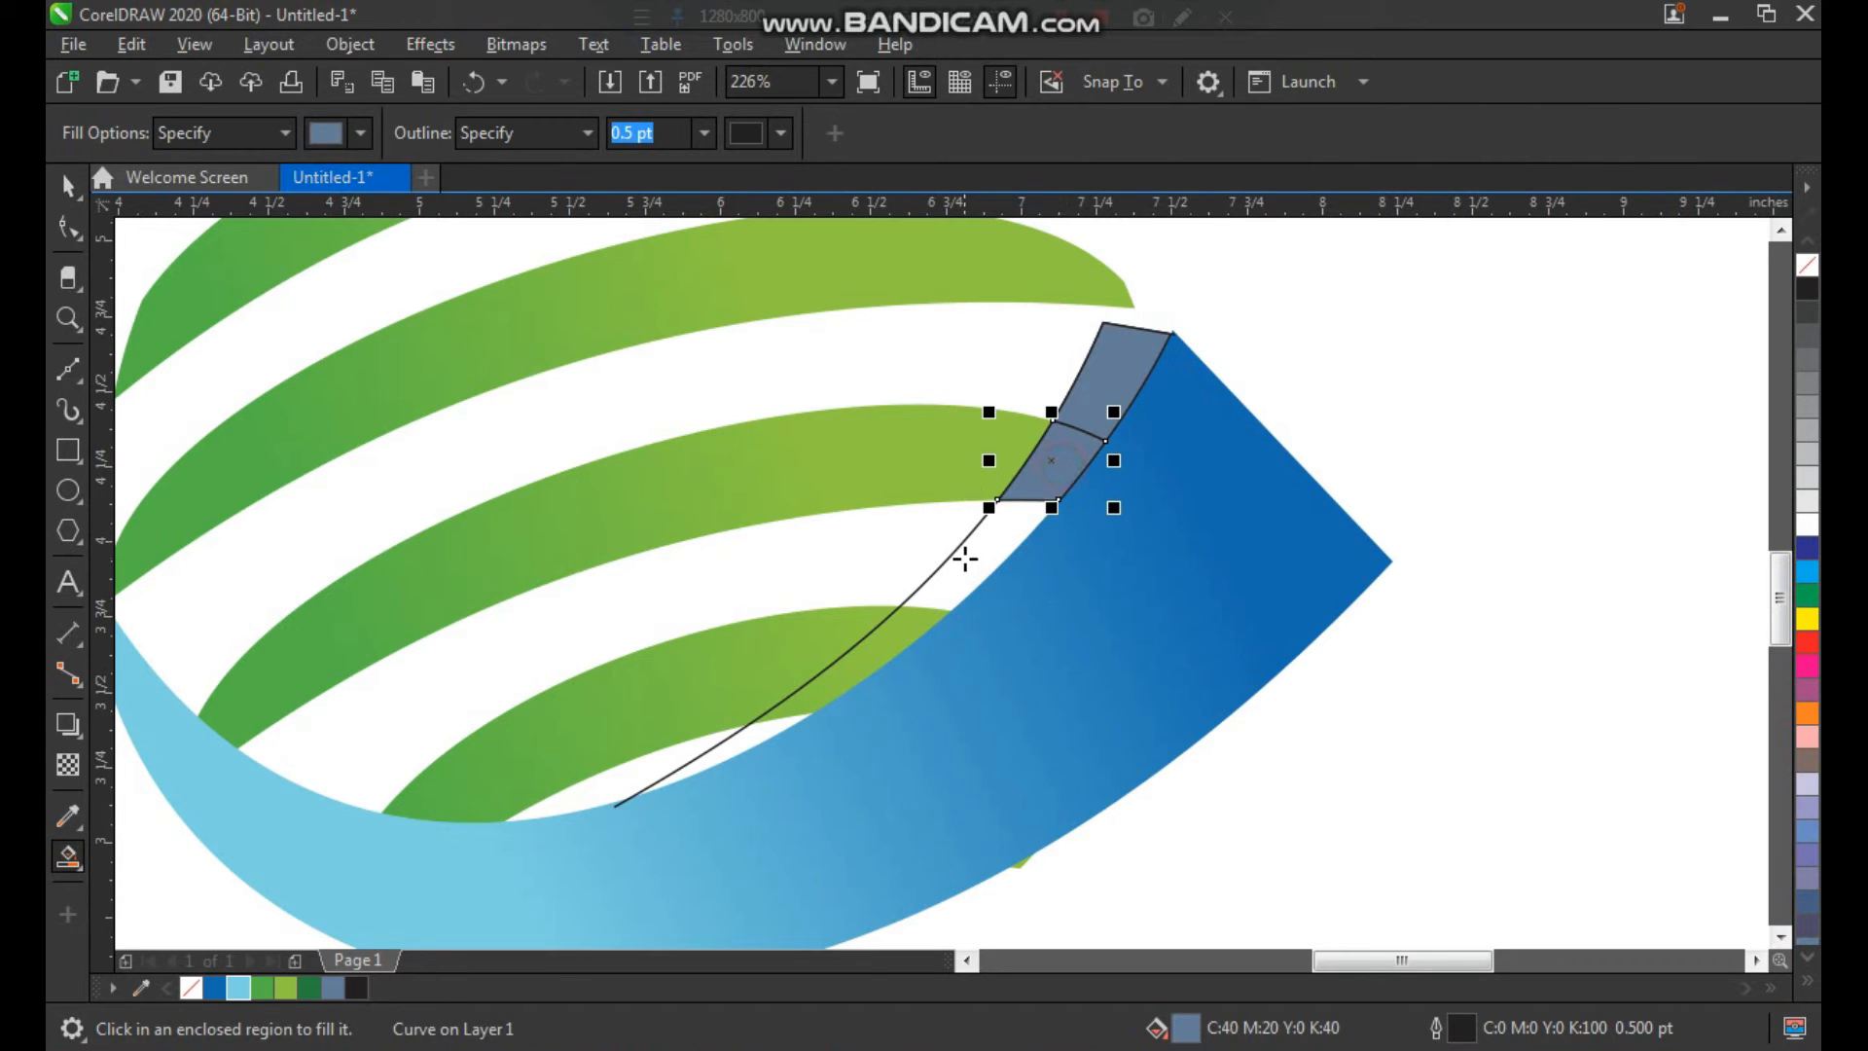
click(963, 551)
click(852, 673)
click(749, 745)
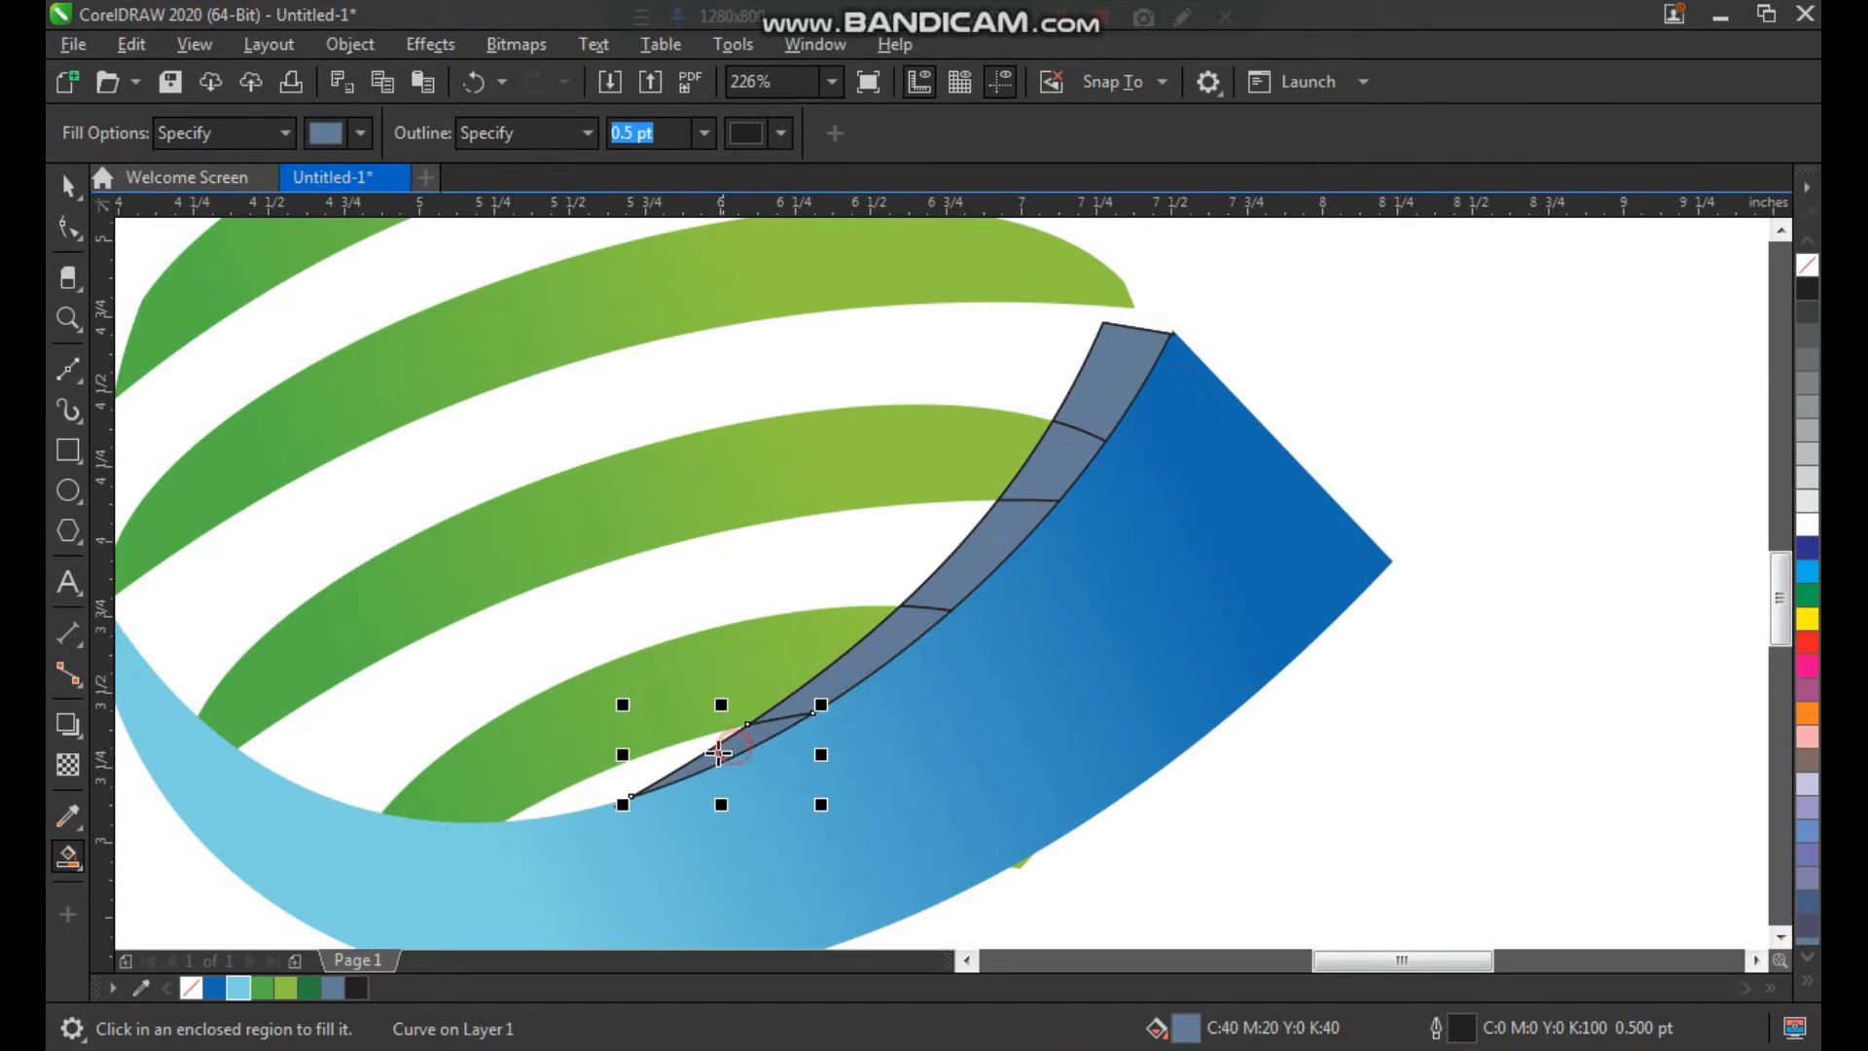
key(space)
Step: Select the five filled regions along the swoosh's upper edge and weld them into one strip
click(1245, 263)
click(1141, 384)
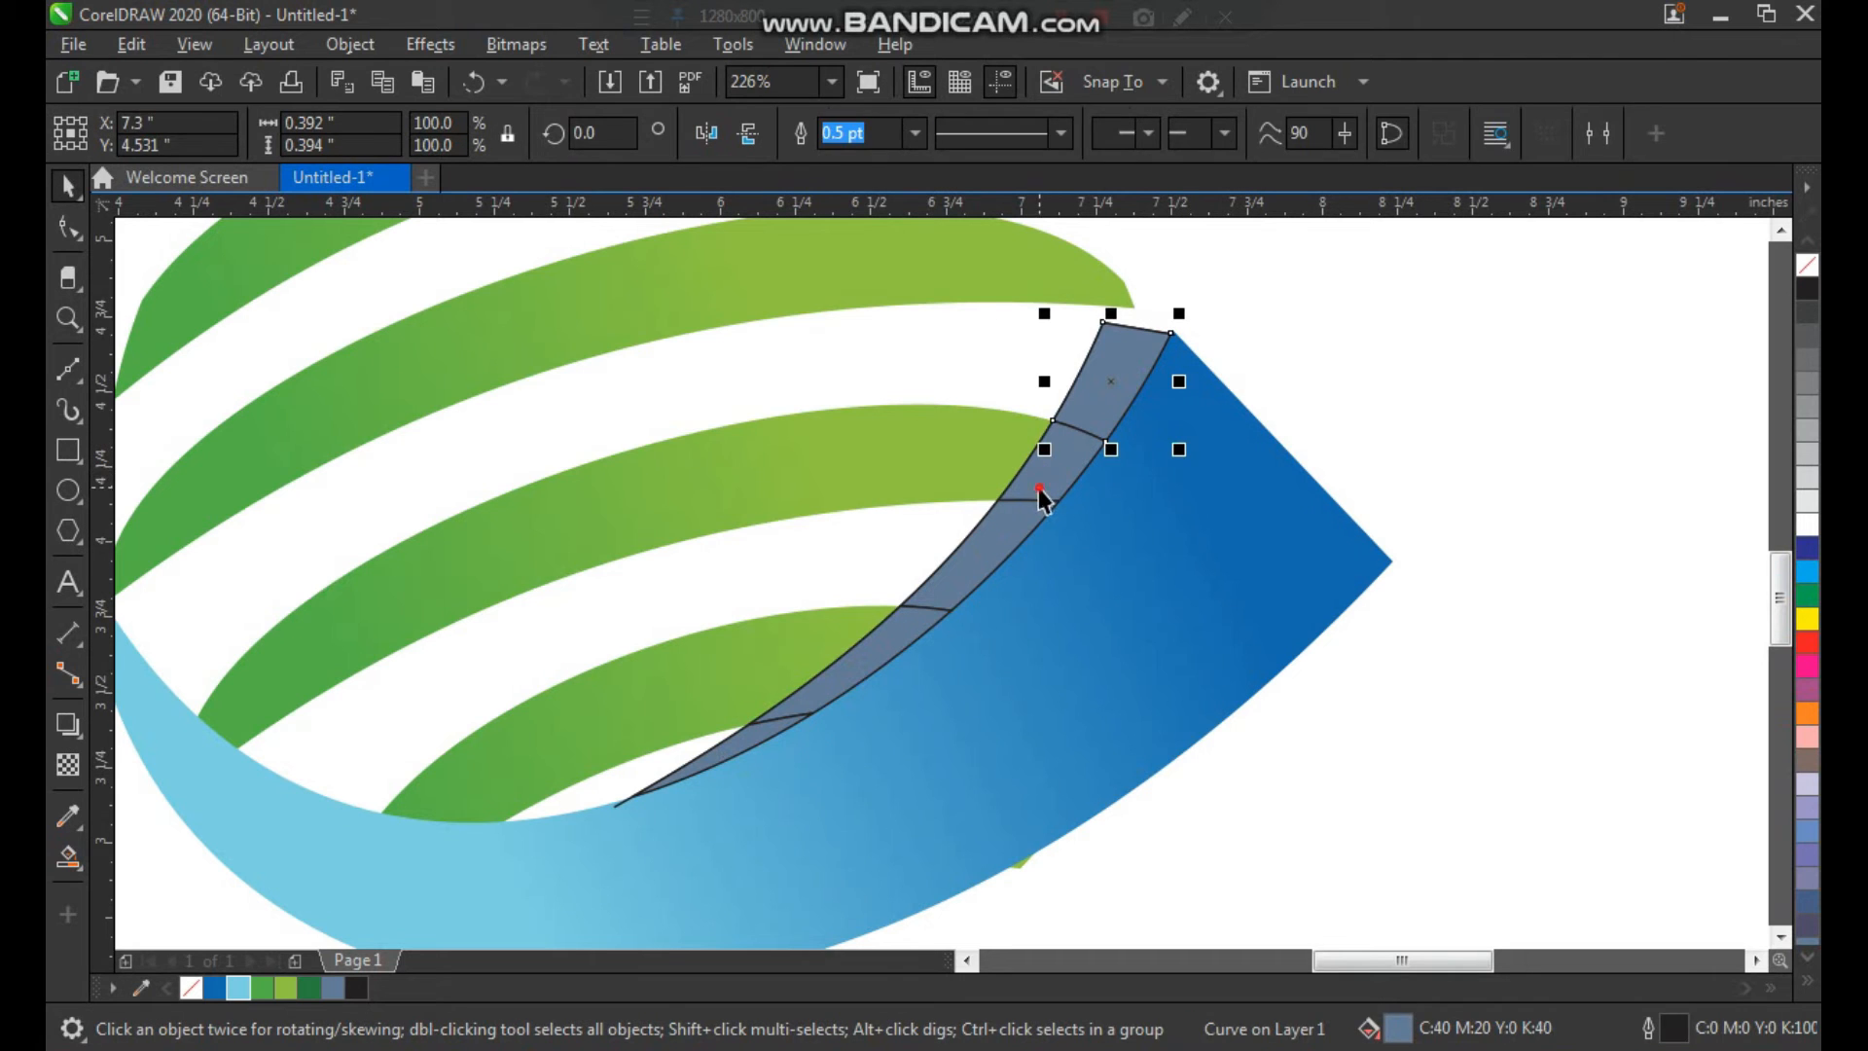
shift+click(1037, 488)
shift+click(972, 535)
shift+click(860, 652)
shift+click(769, 731)
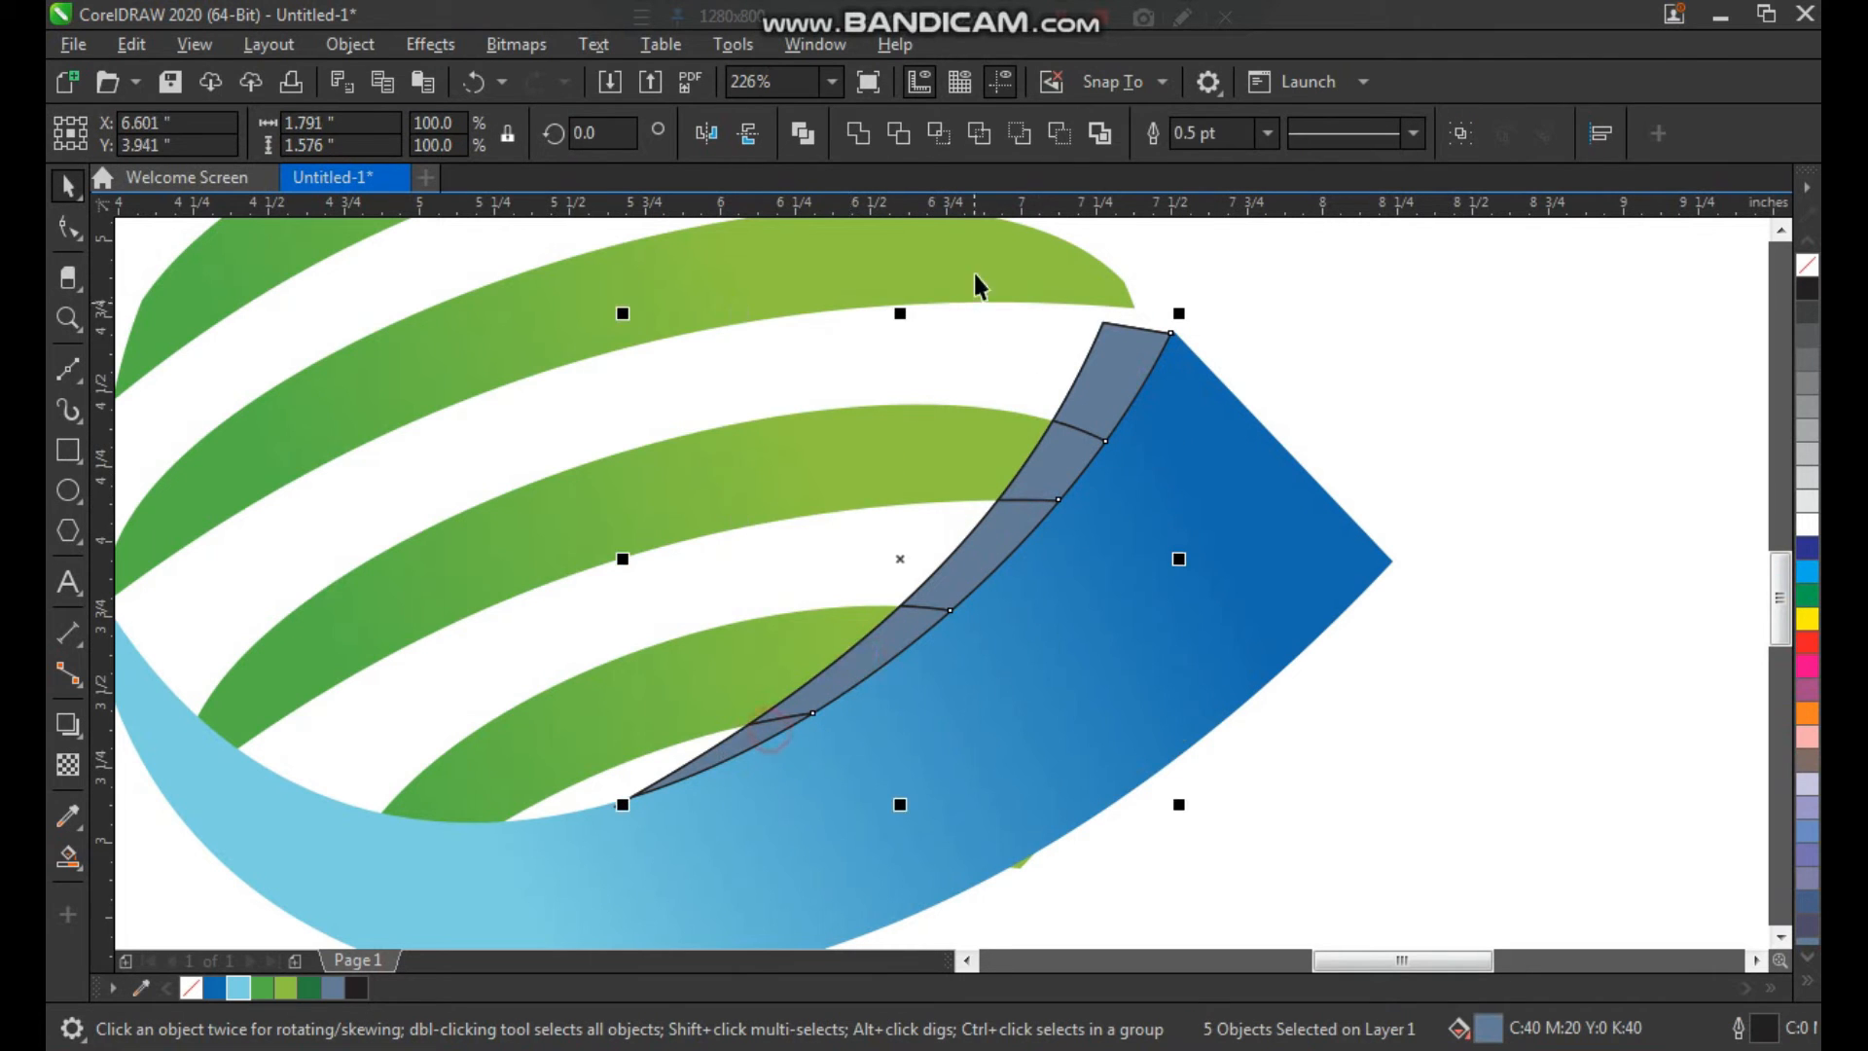
click(872, 146)
Step: Fill the welded strip with light blue (#7DD1E4) and remove its outline
scroll(973, 390, down, 2)
key(z)
drag(678, 298, 1359, 806)
click(239, 988)
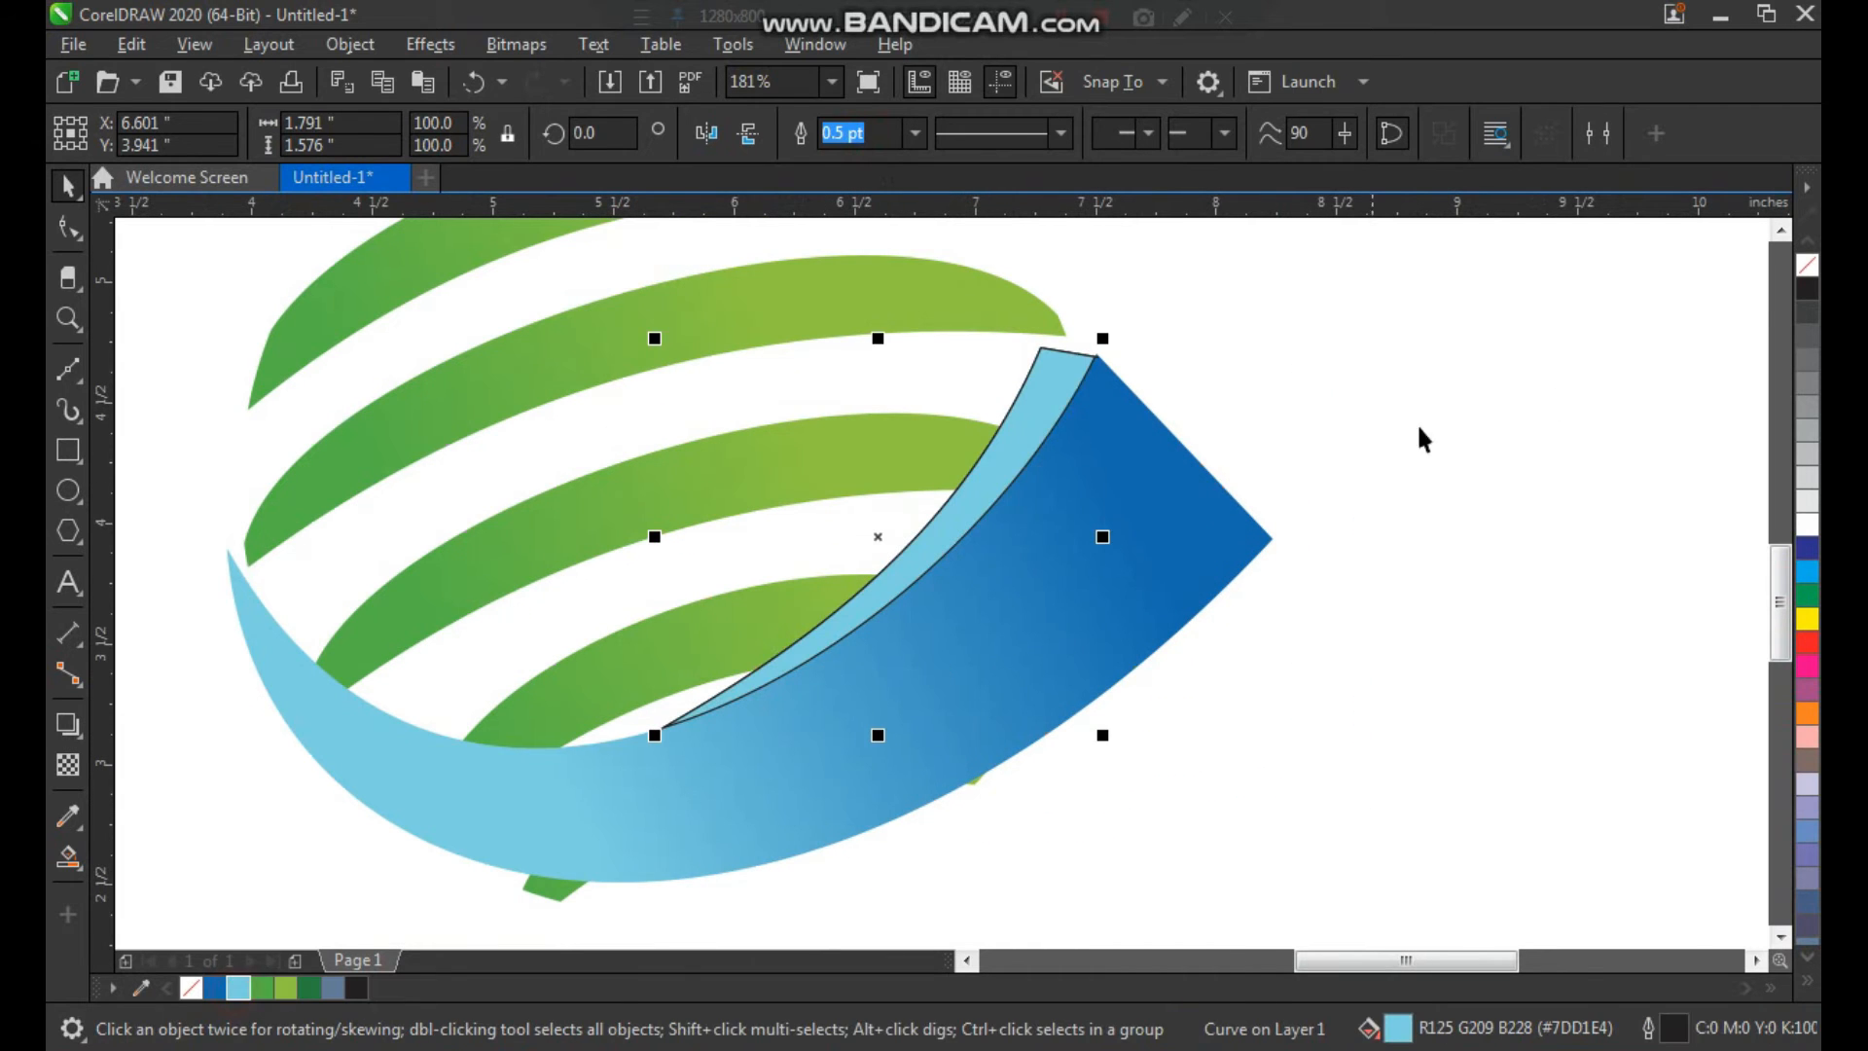
right_click(1807, 265)
click(1451, 375)
Step: Select the swoosh, the strip and the construction line together and remove their outlines
scroll(1088, 513, down, 3)
key(z)
drag(1104, 383, 709, 825)
drag(1474, 276, 385, 897)
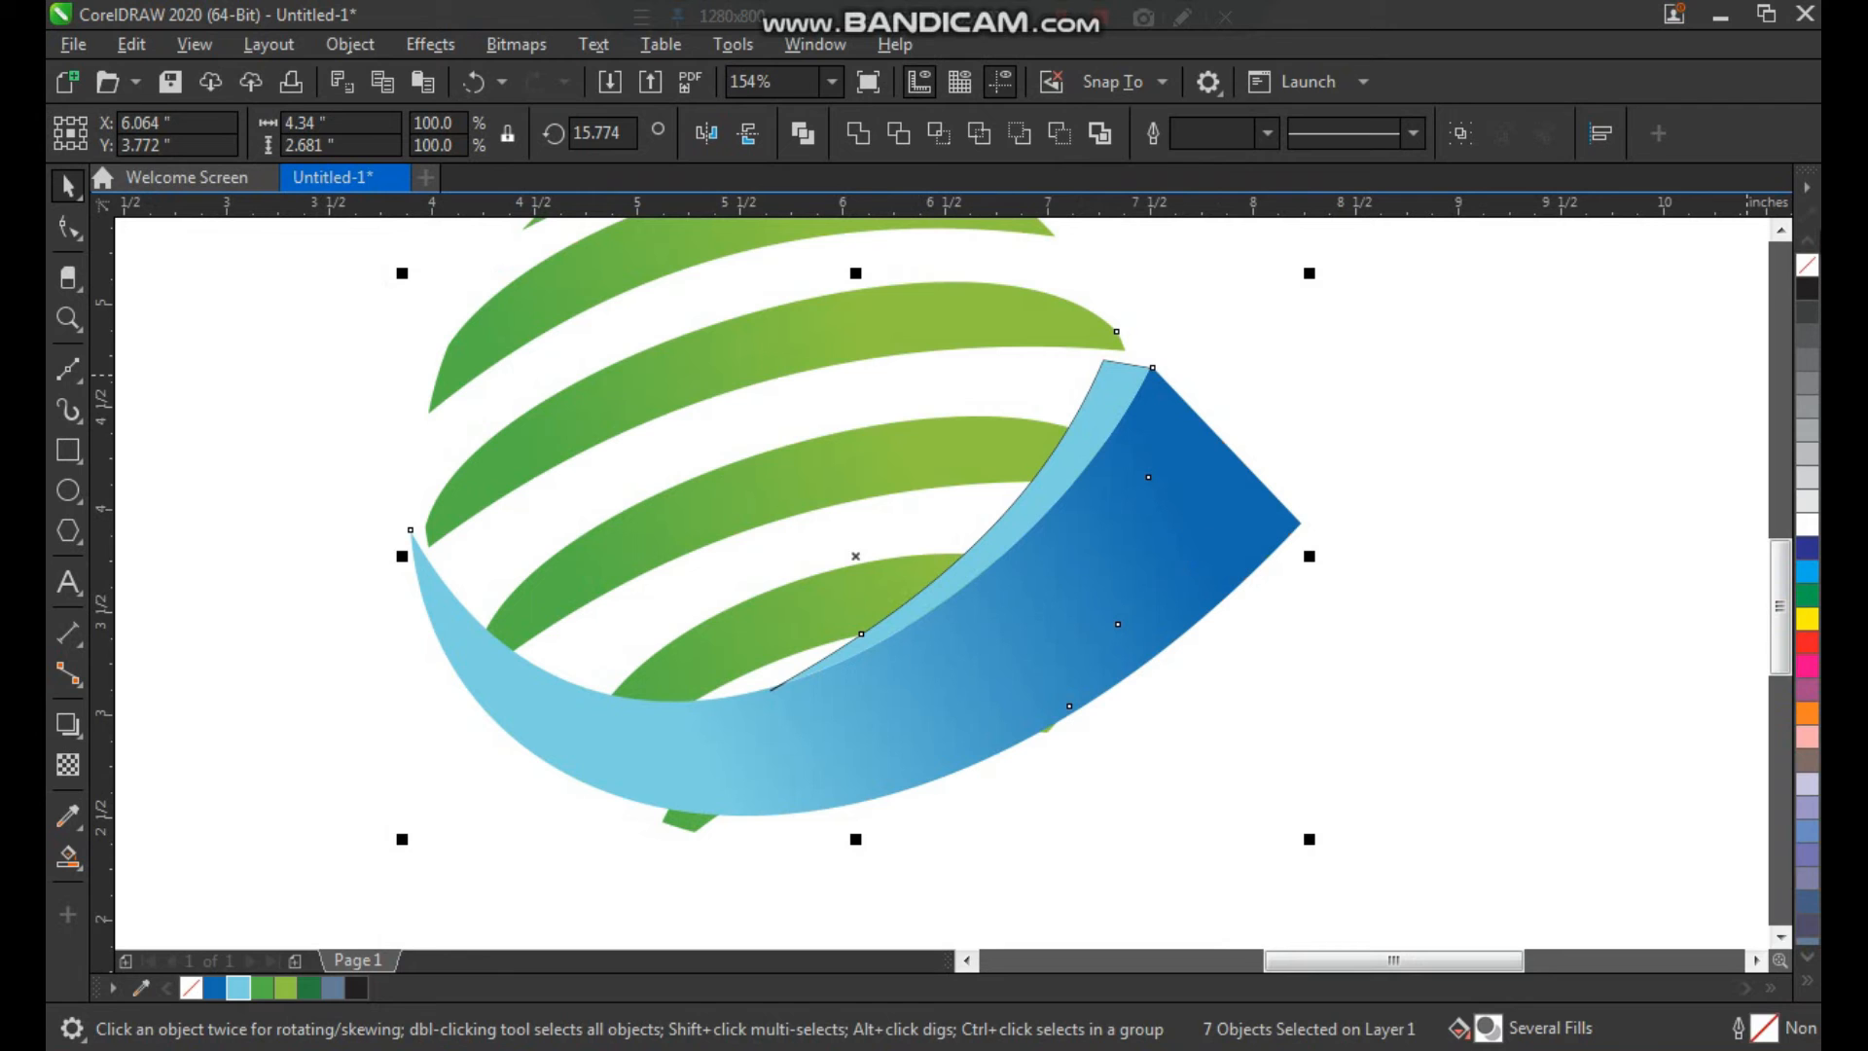
right_click(1807, 272)
click(1567, 371)
scroll(1001, 642, down, 2)
Step: Convert the swoosh's straight right end edge to a curve and bow it outward
key(z)
drag(634, 405, 1168, 834)
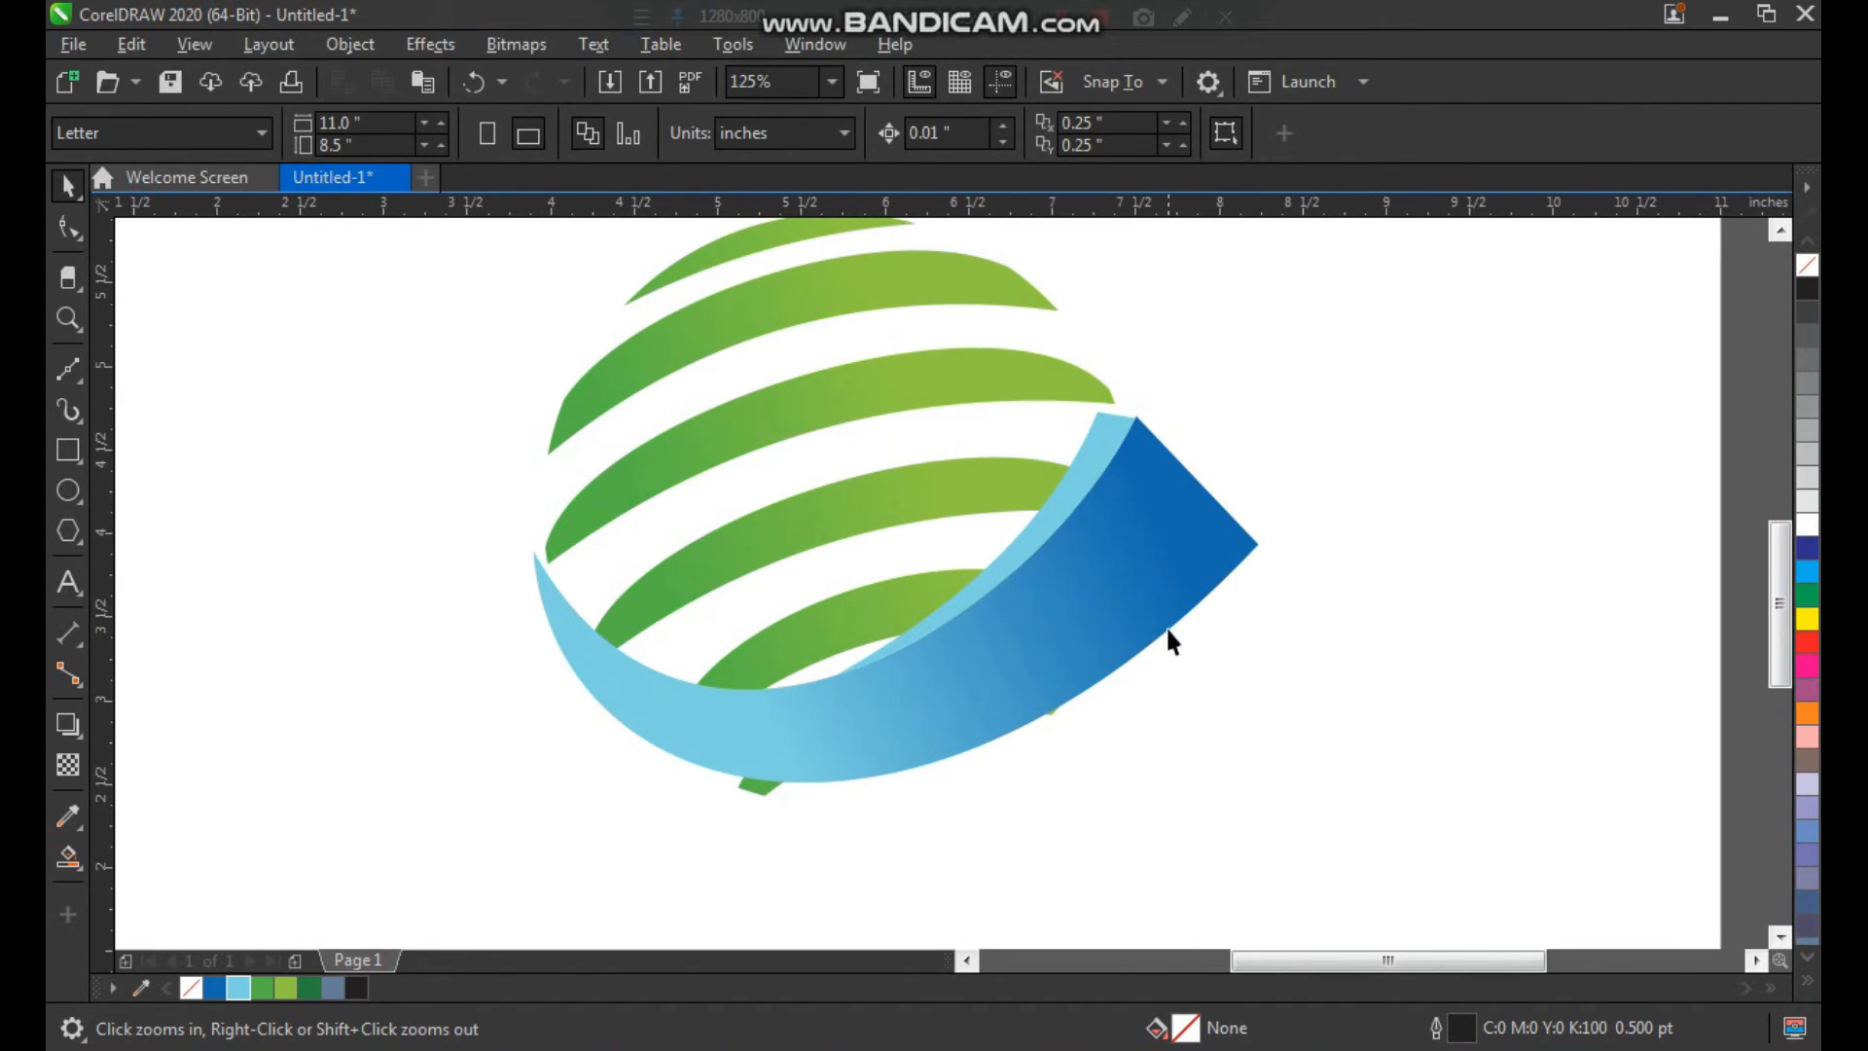
key(space)
click(1153, 574)
key(space)
key(space)
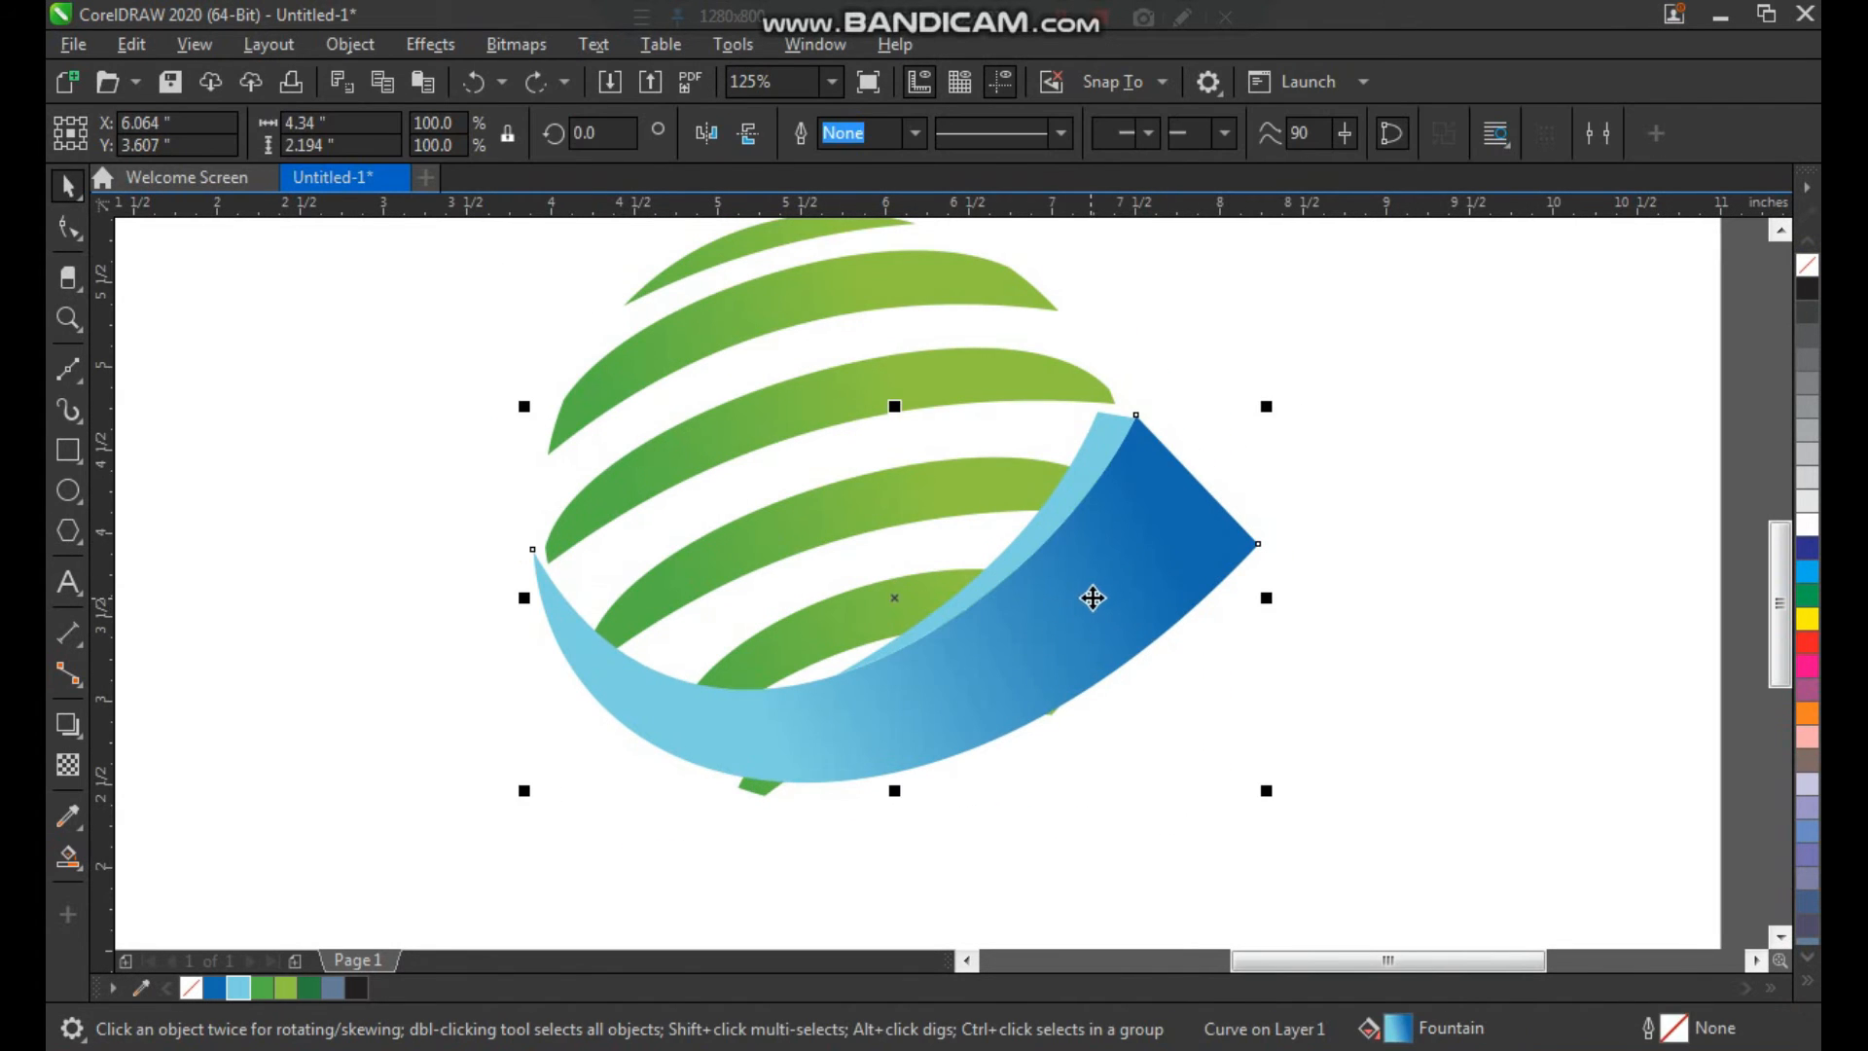
click(1096, 597)
click(1130, 526)
key(z)
click(1051, 356)
key(F10)
click(921, 452)
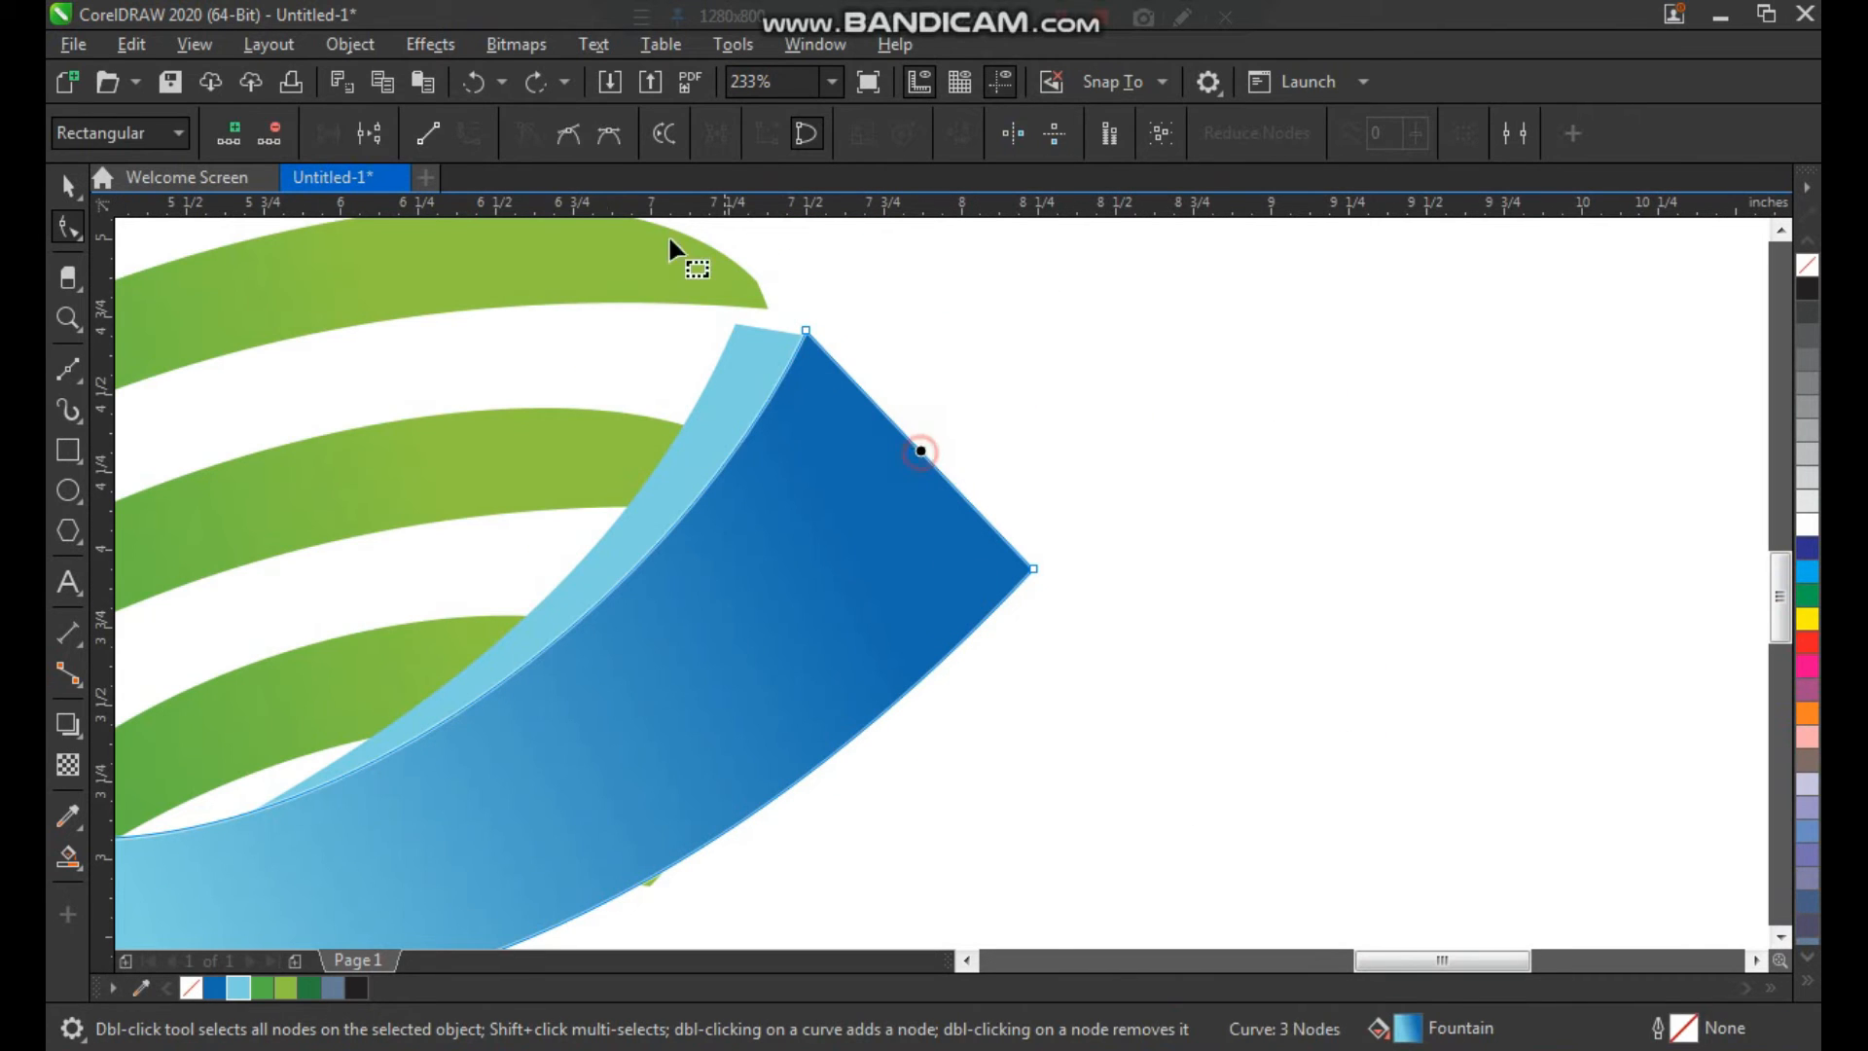
click(427, 137)
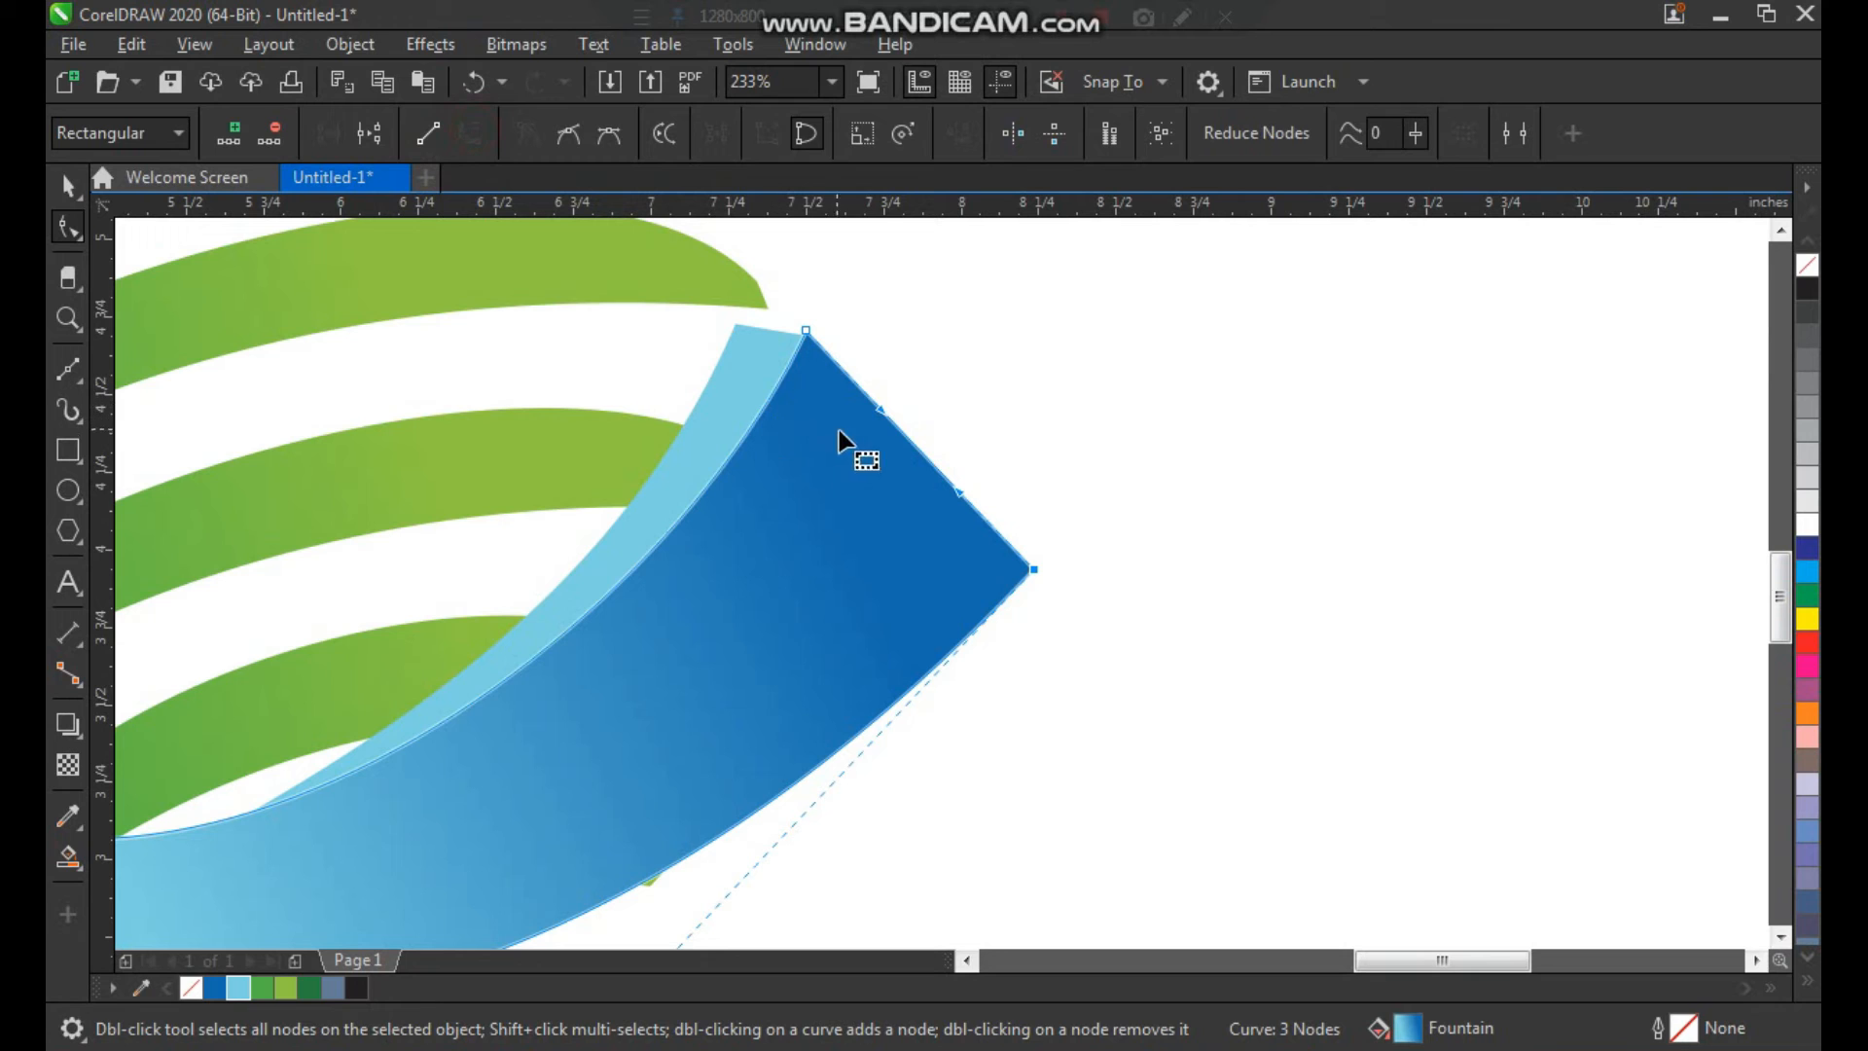
key(space)
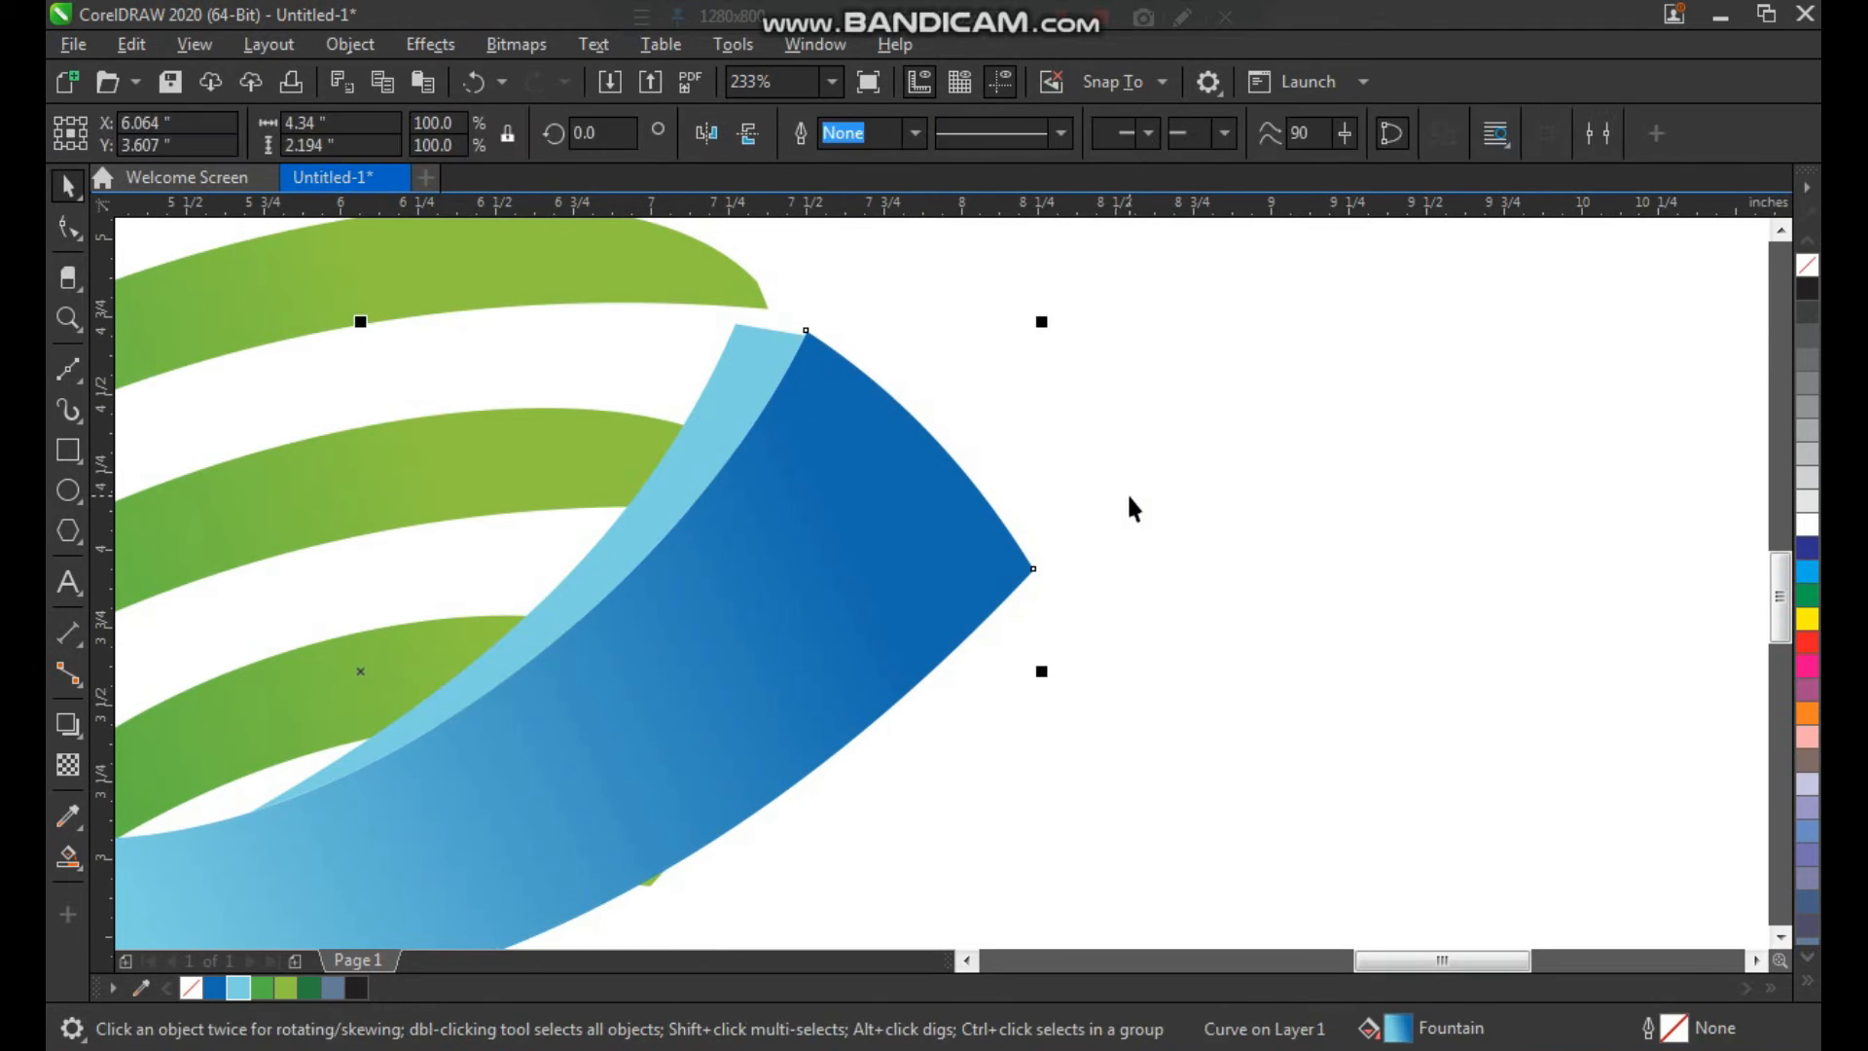
click(1130, 506)
Step: Draw a closed four-node shape below the swoosh, between the lowest stripe's two ends and two points beyond the swoosh's right corner
scroll(1135, 487, down, 2)
key(z)
drag(1246, 288, 603, 895)
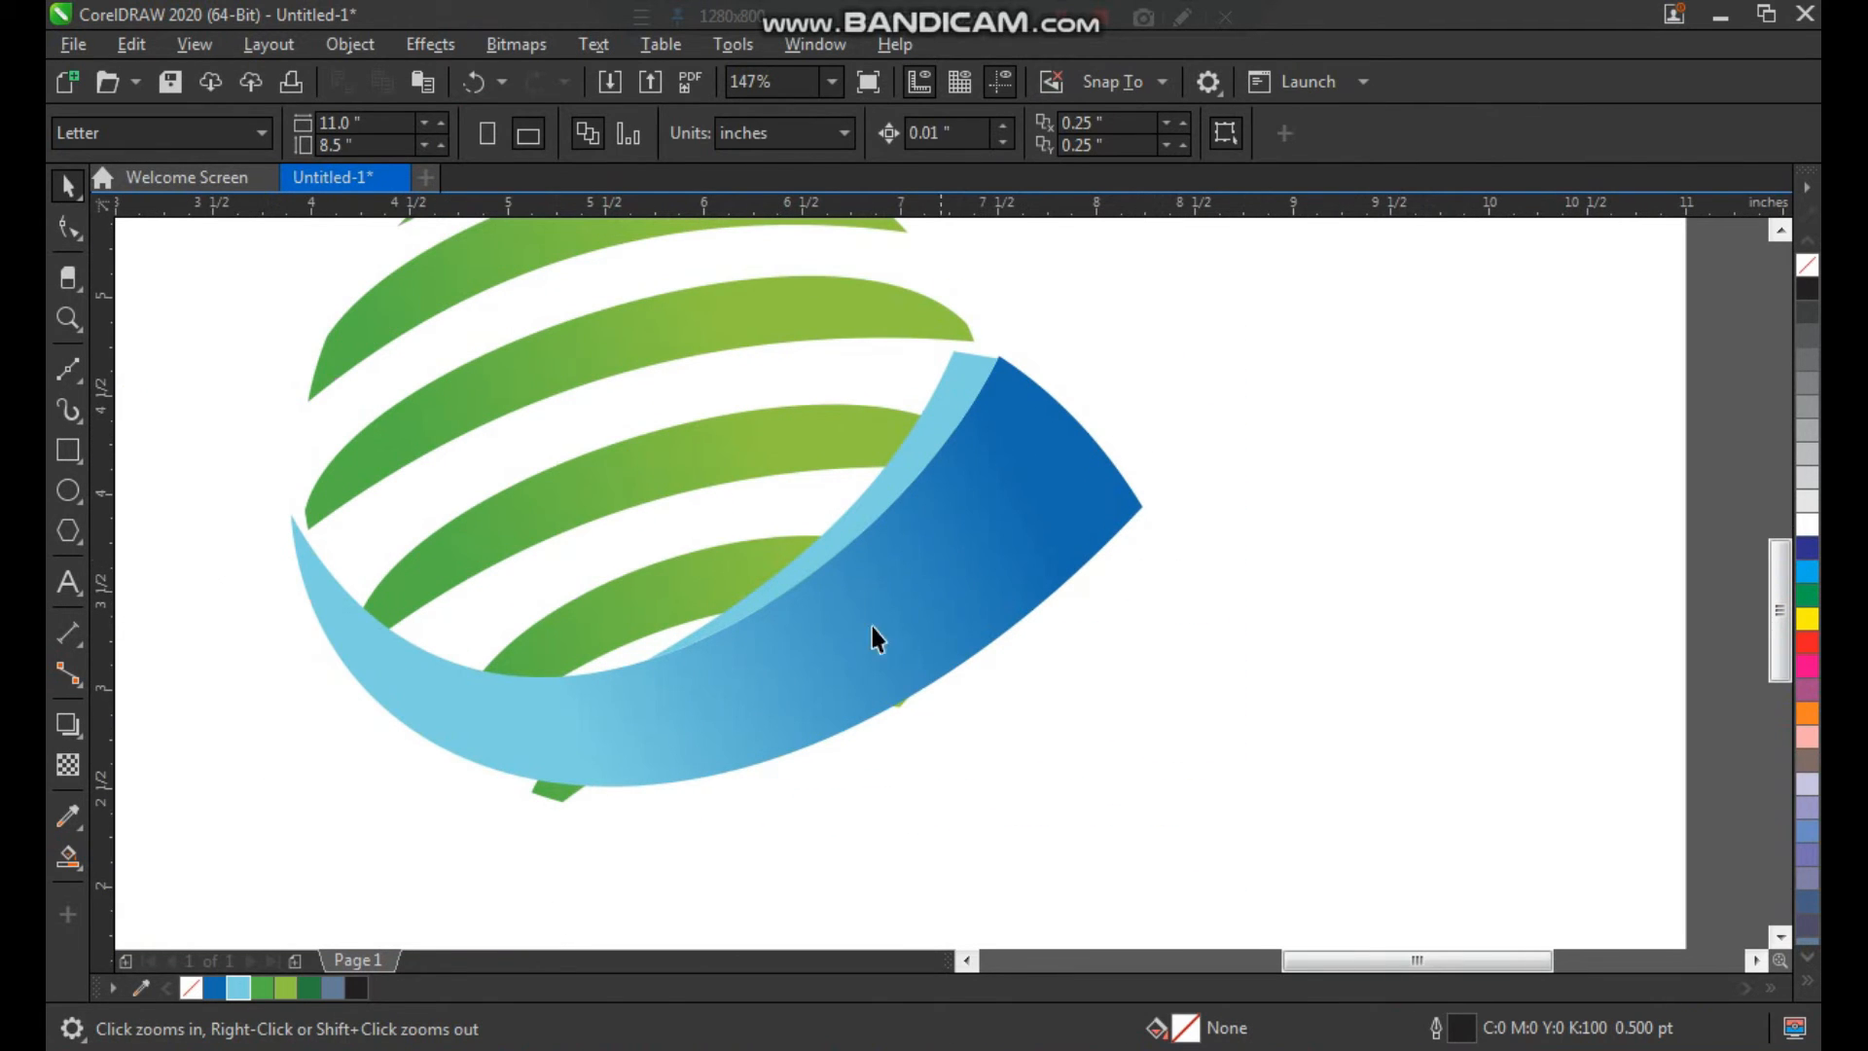
click(79, 369)
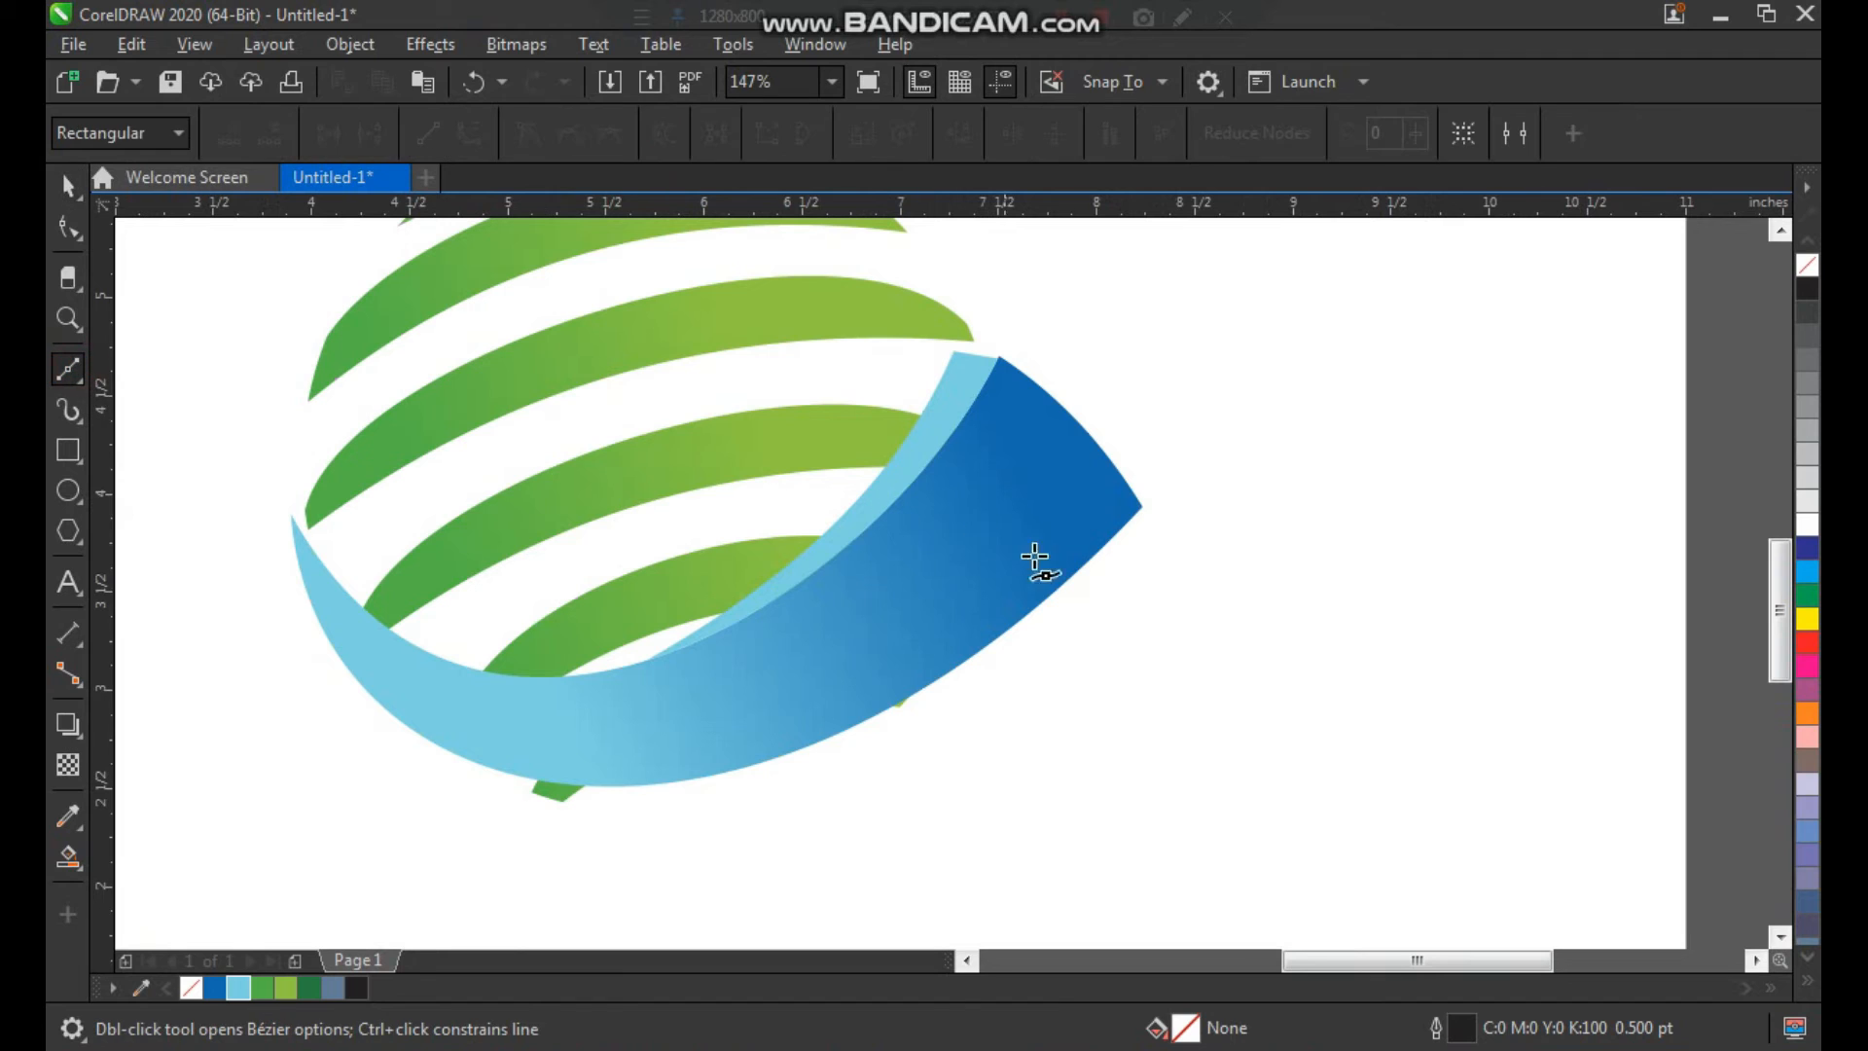
click(1168, 537)
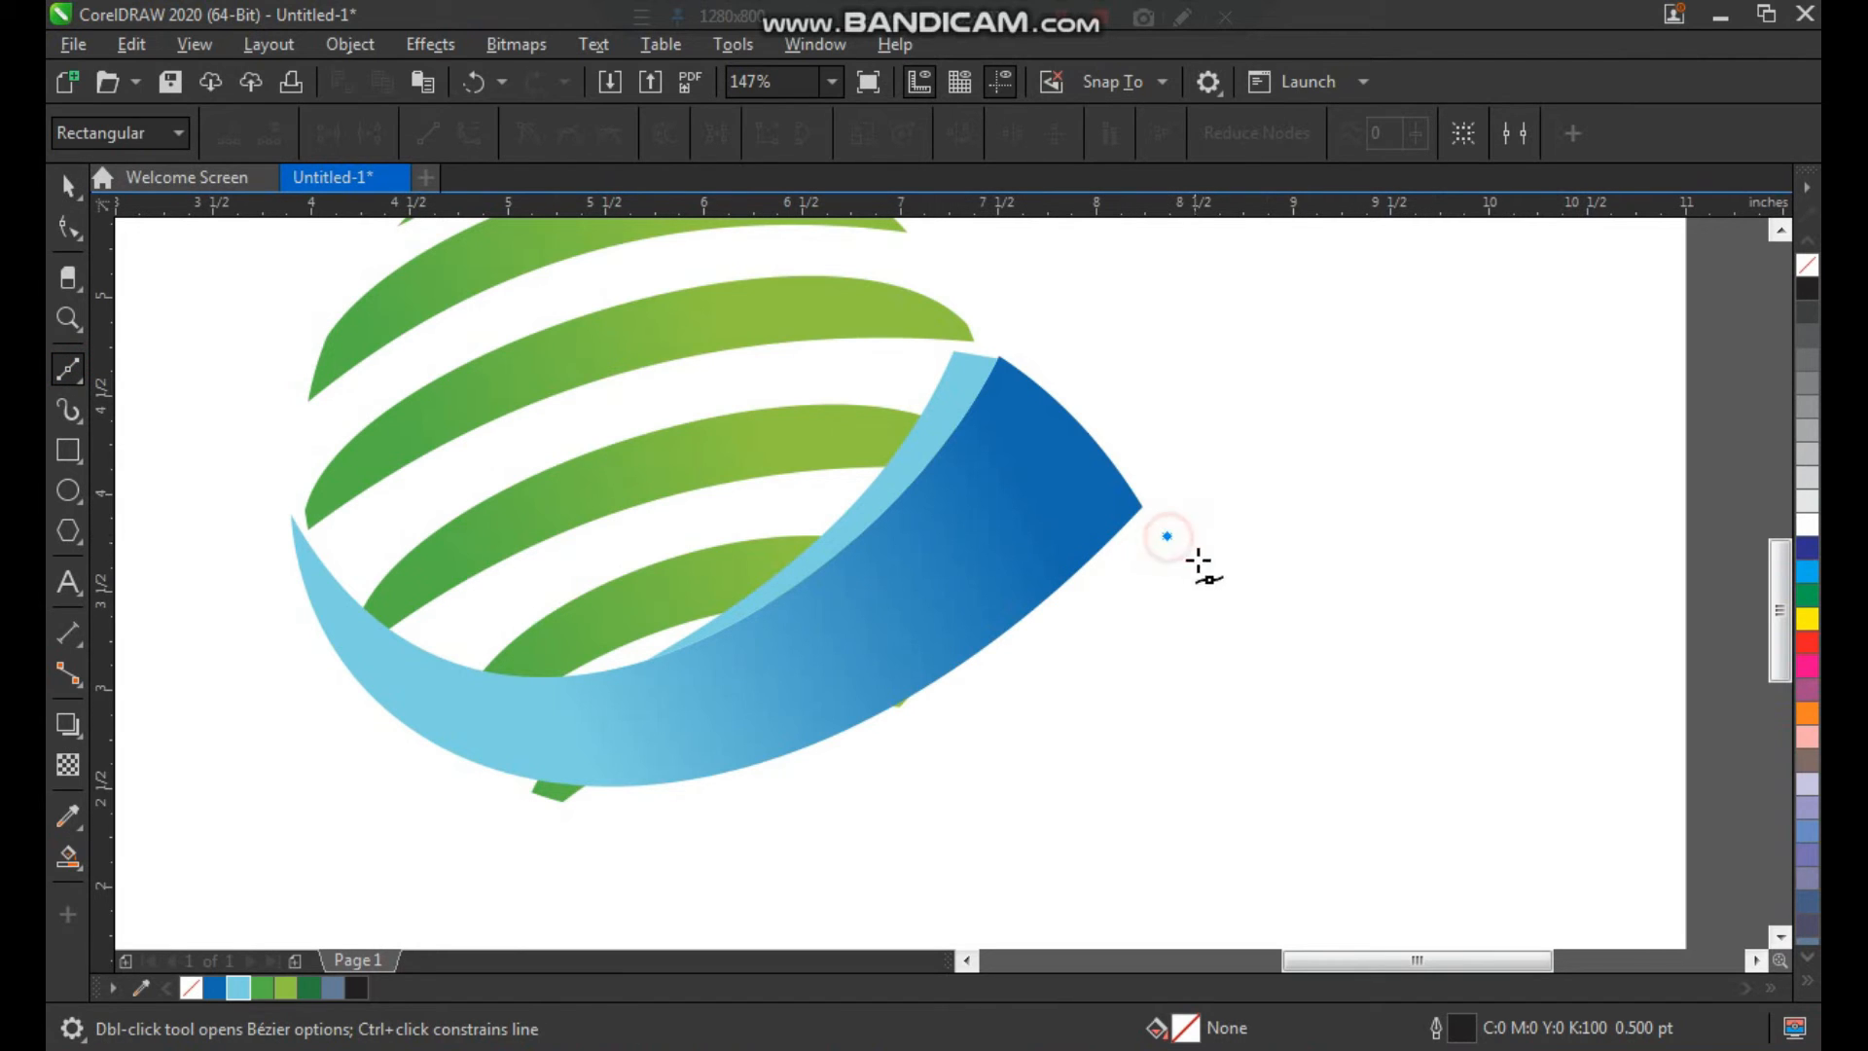
click(1278, 650)
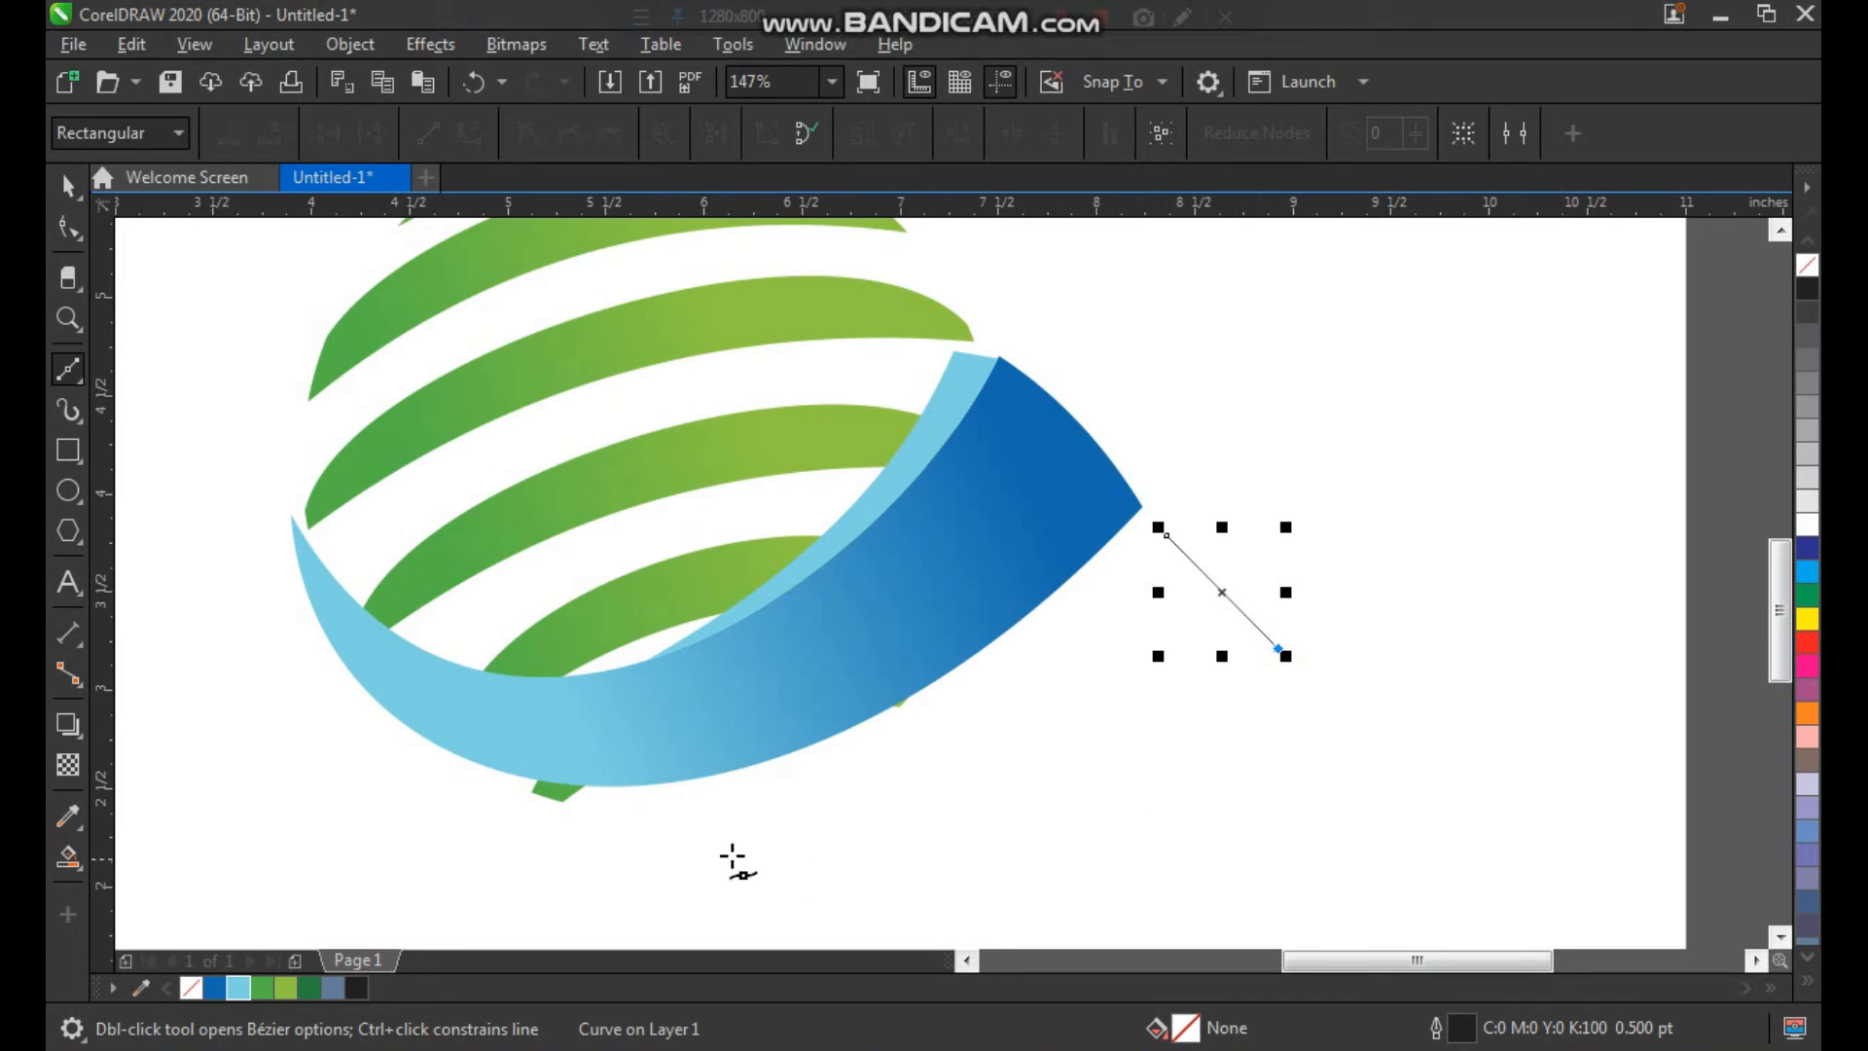
click(531, 779)
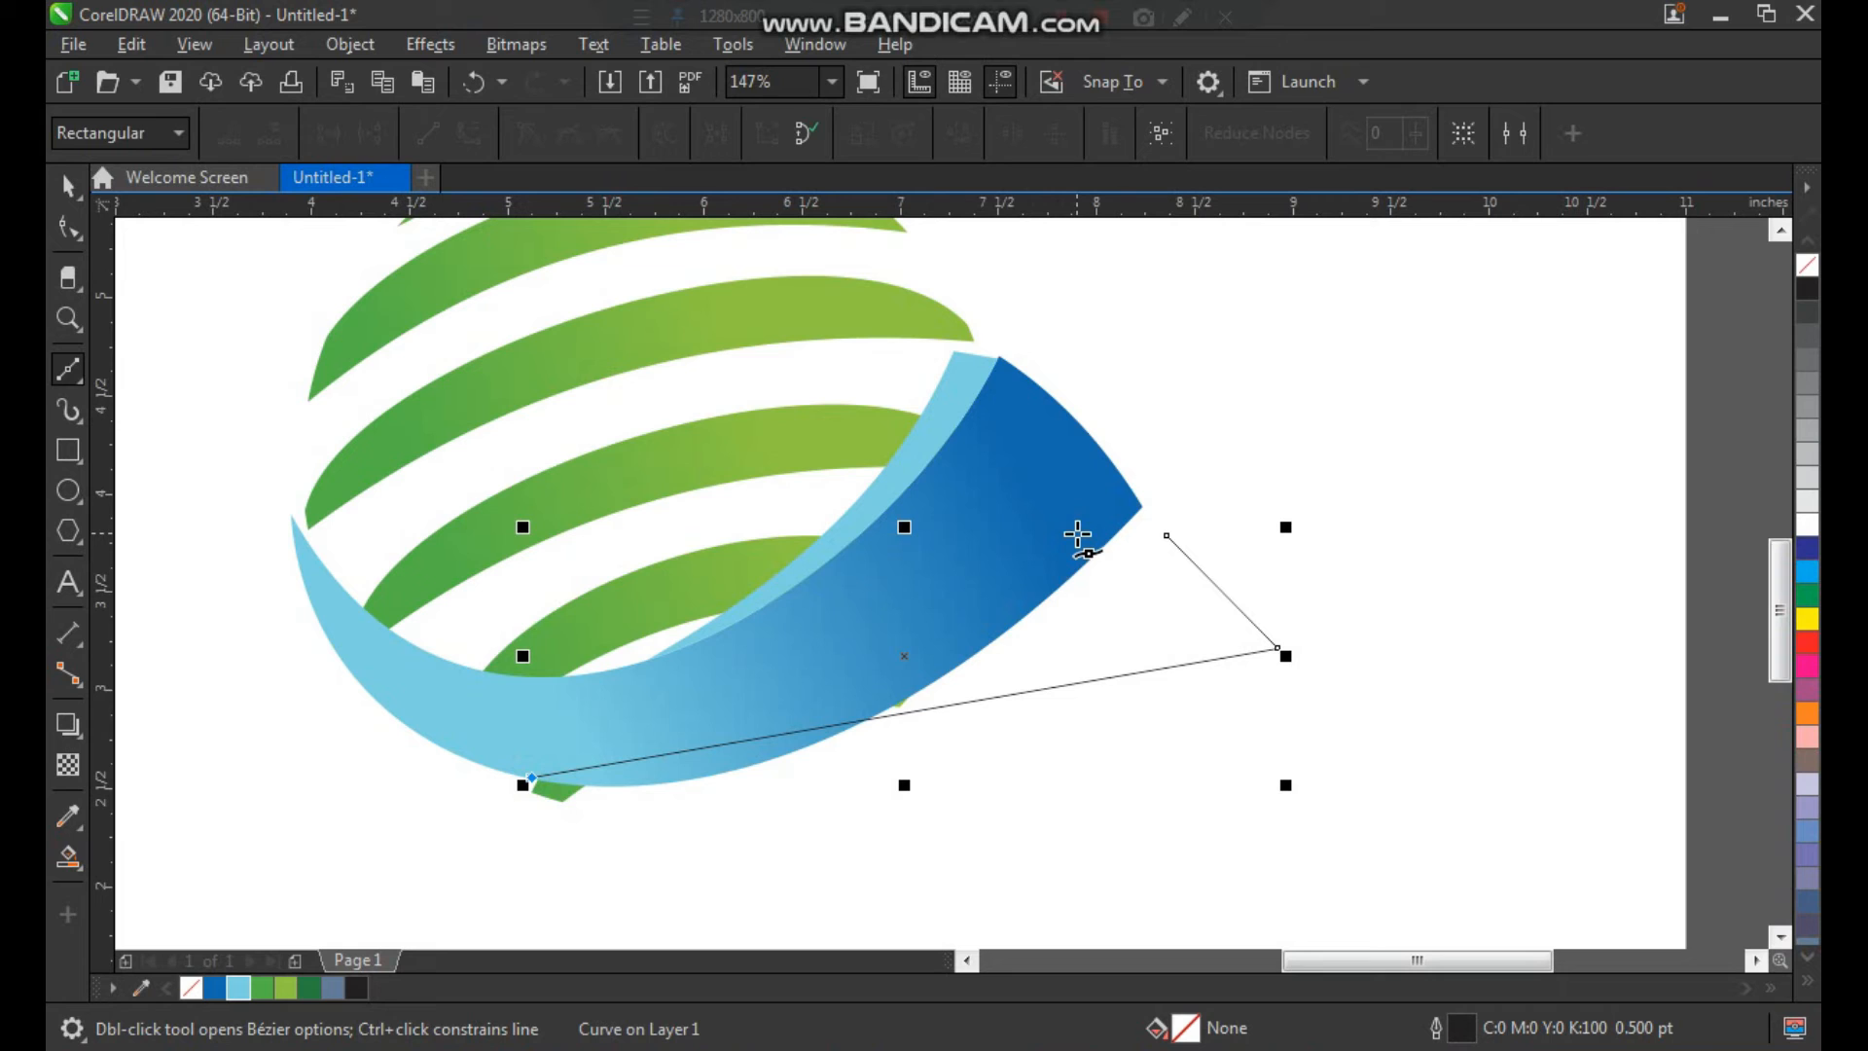
click(893, 700)
click(1168, 537)
key(space)
Step: Convert the four-node shape to curves and bend its lower long edge downward into a smooth arc
key(F10)
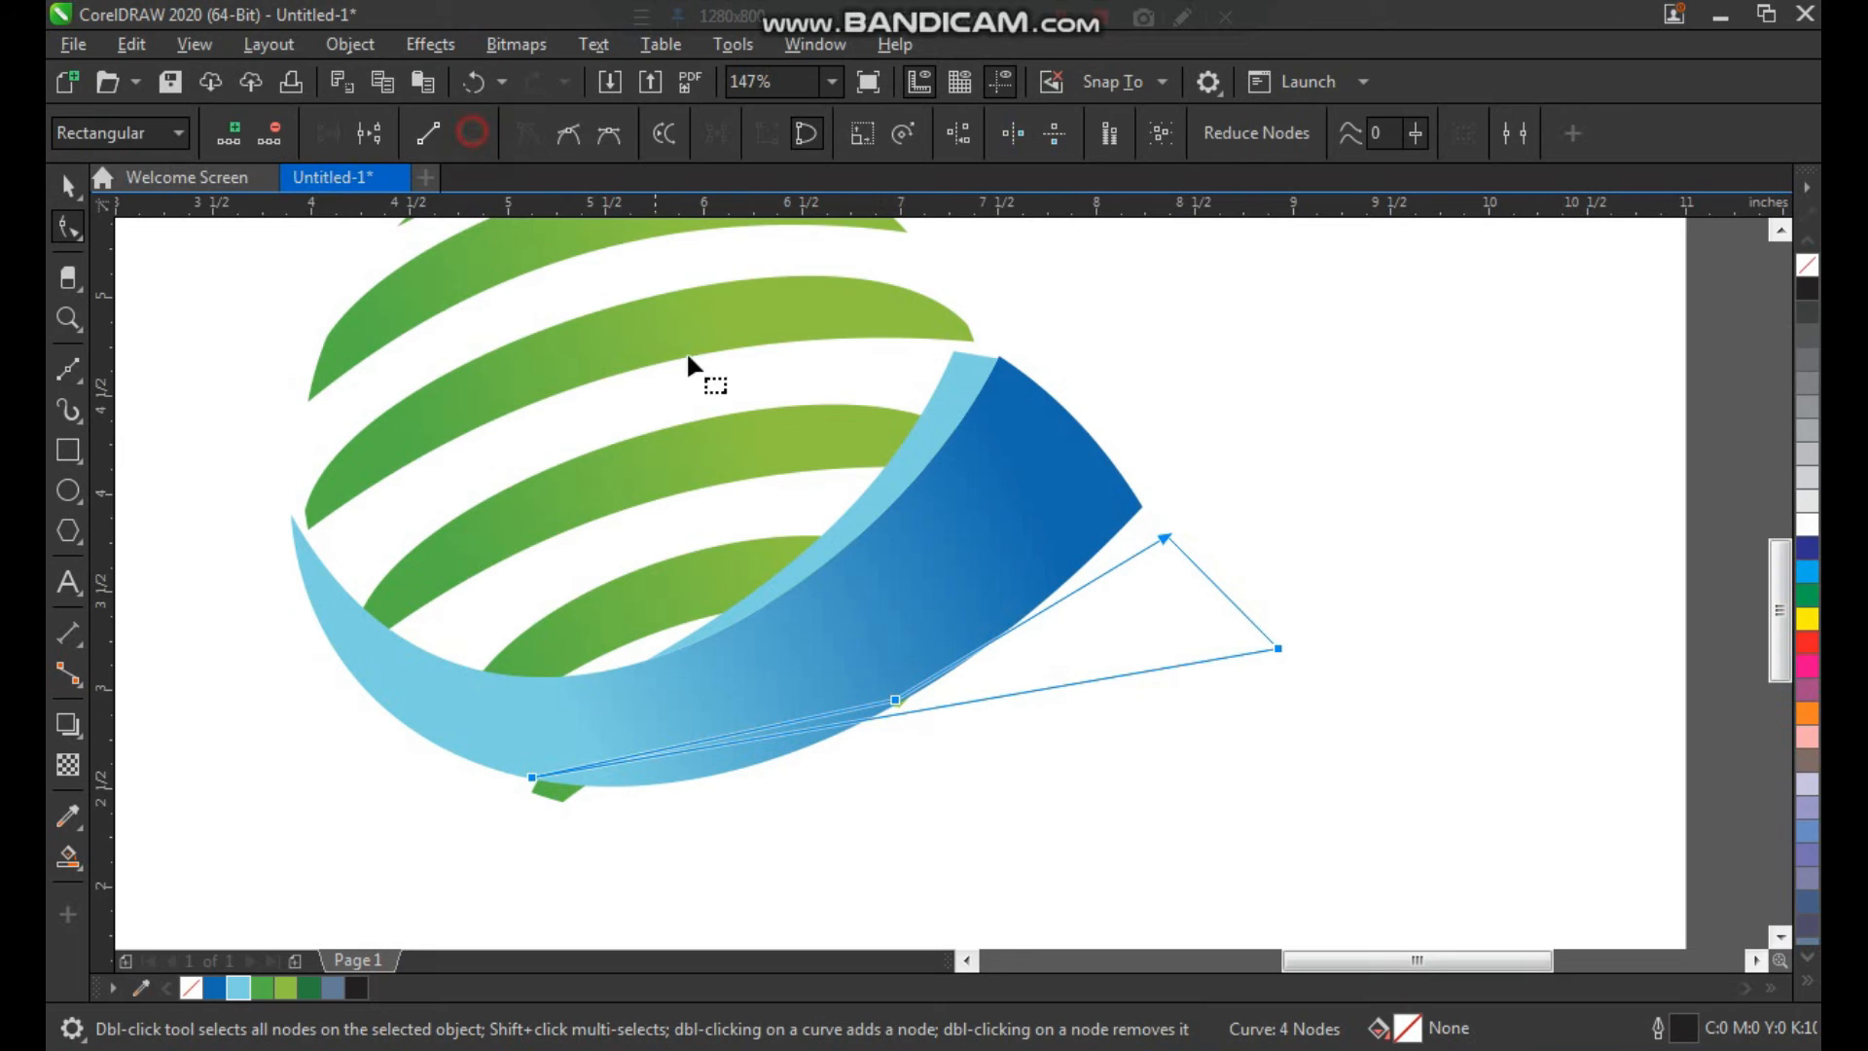
drag(954, 703, 938, 833)
click(532, 778)
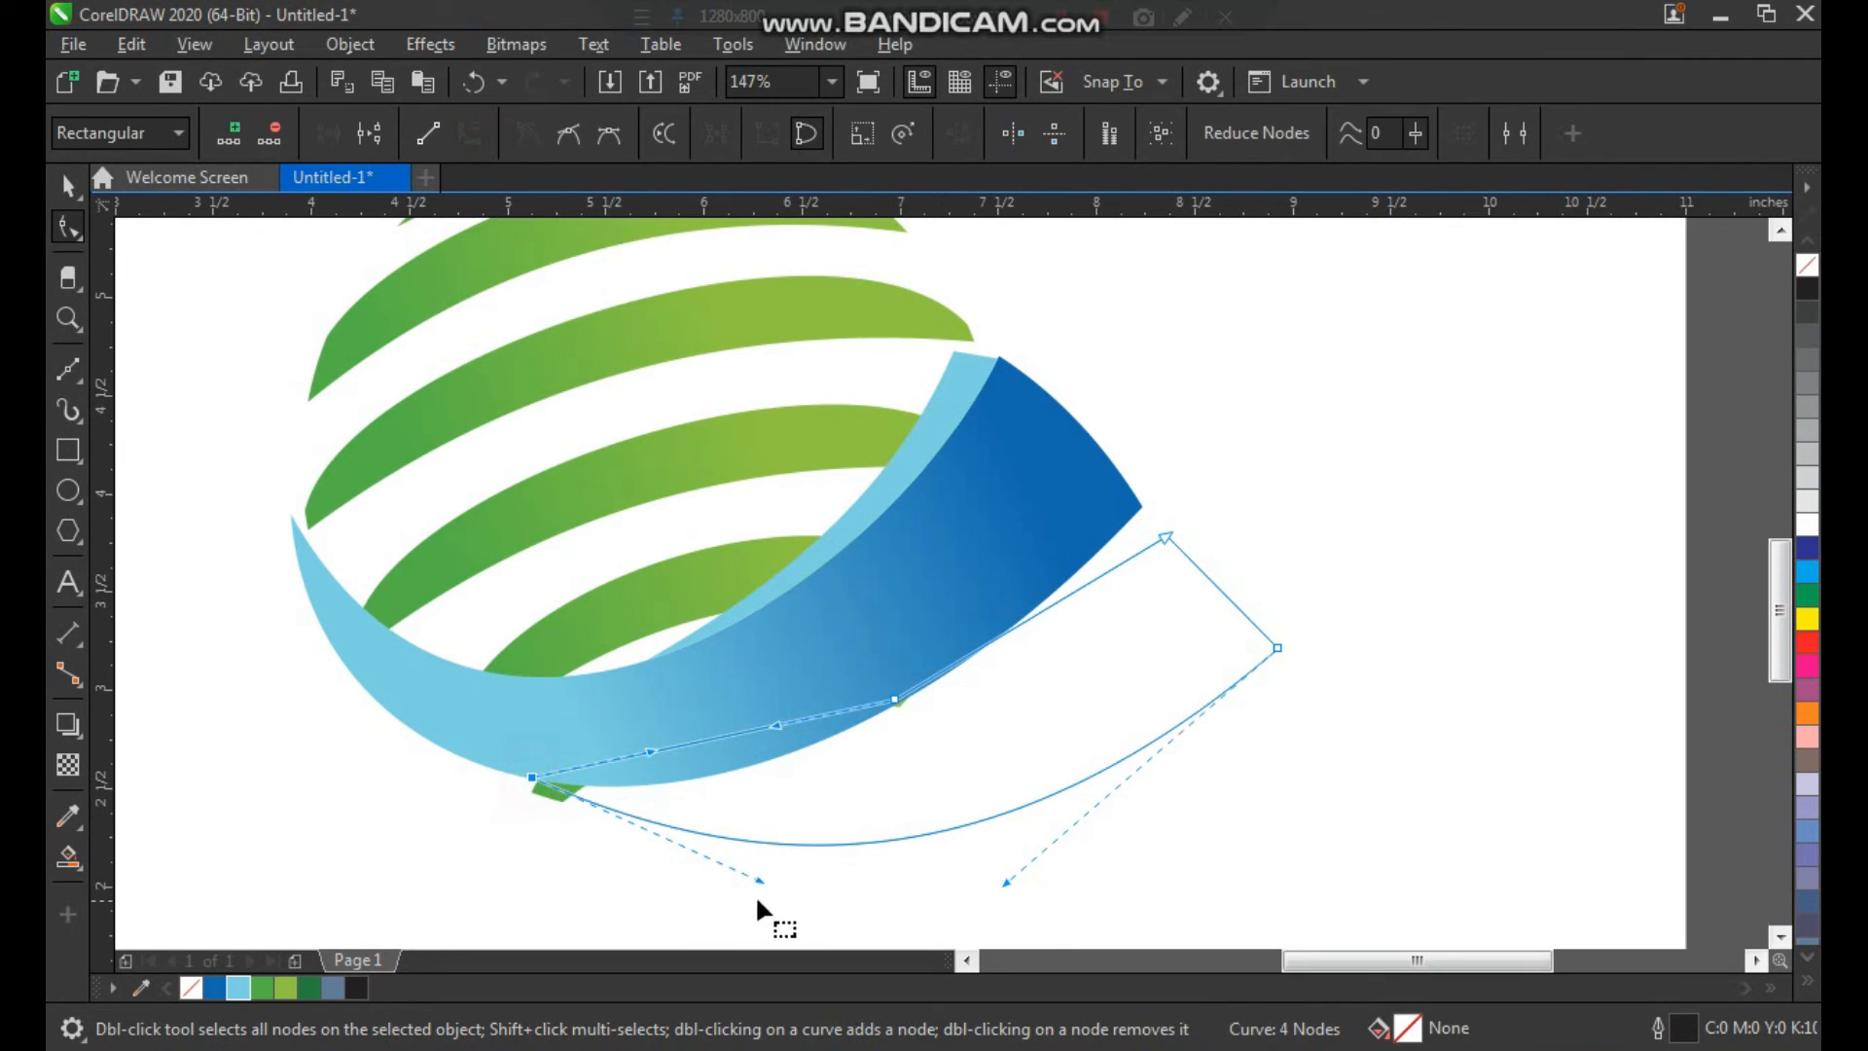
drag(755, 878, 720, 915)
drag(1008, 881, 1049, 894)
Step: Bend the new shape's upper right edge downward to run along the swoosh's lower edge
key(F2)
drag(1326, 471, 888, 820)
drag(810, 522, 817, 562)
scroll(859, 634, down, 3)
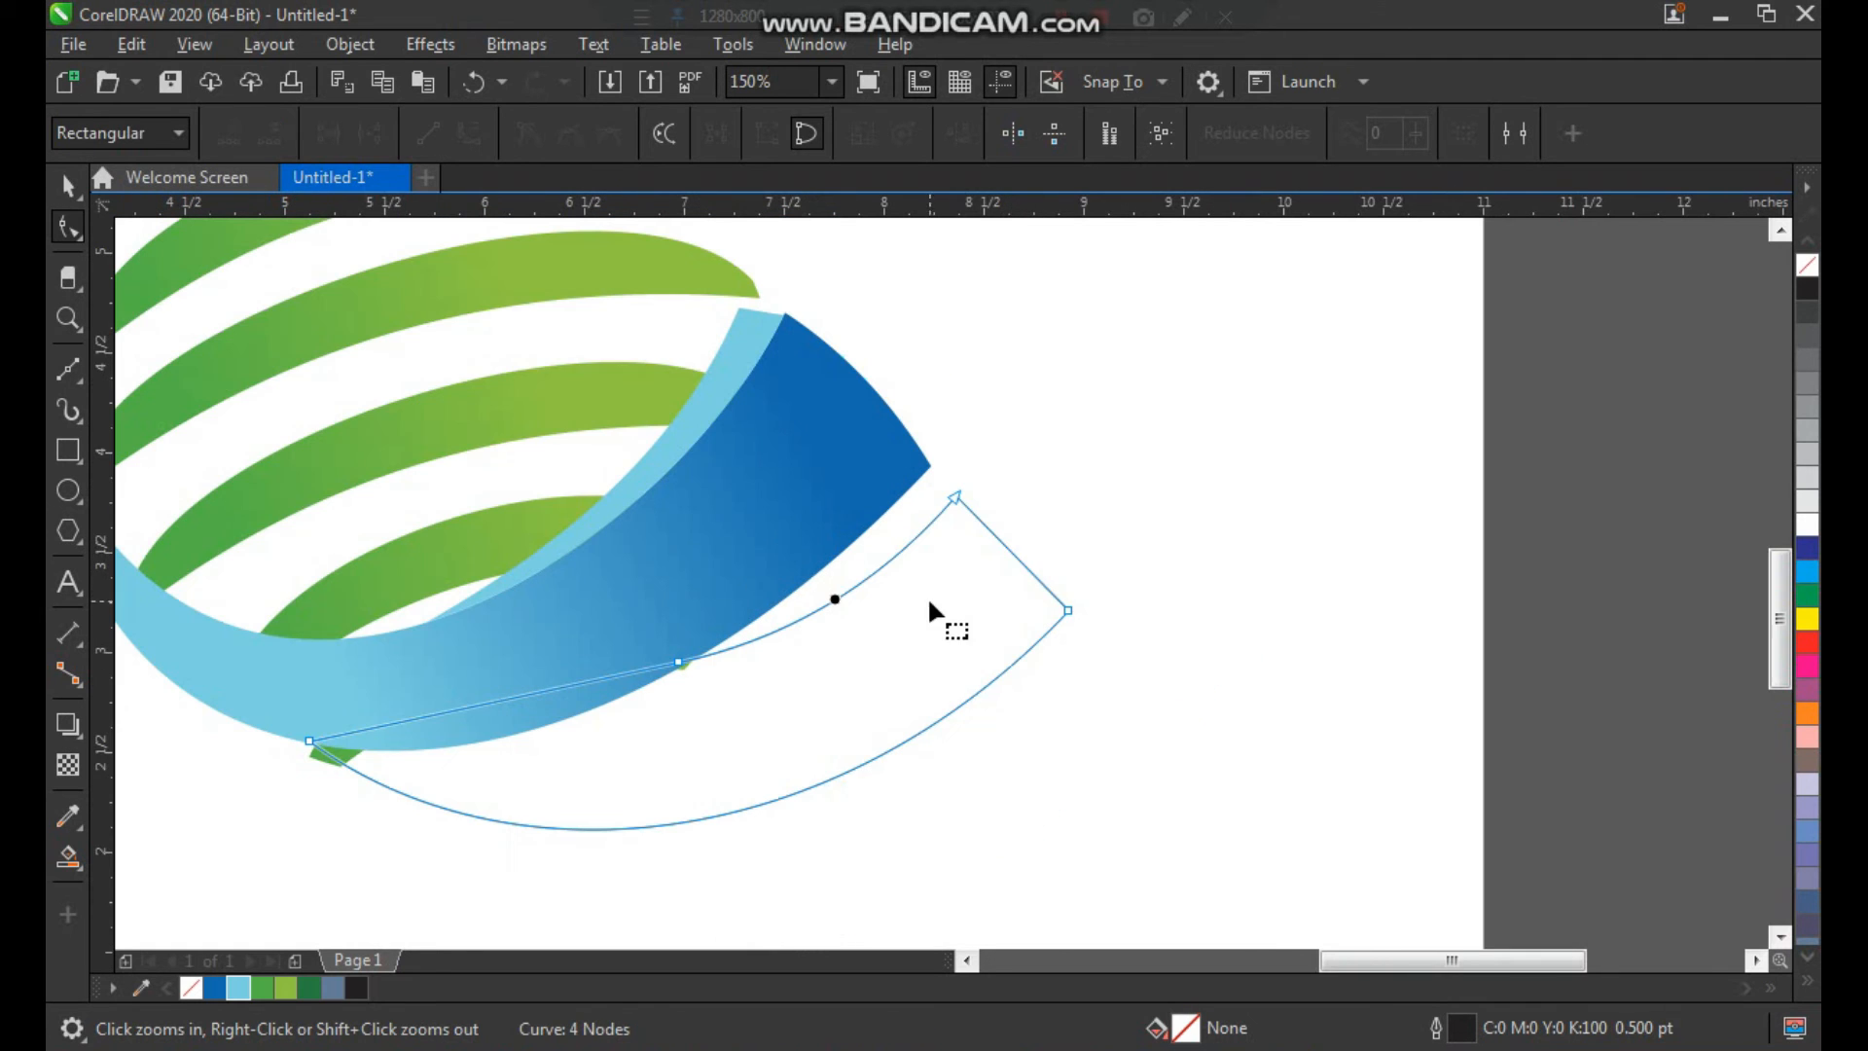
Step: Trim the new outlined shape with the blue swoosh so its upper edge follows the swoosh's lower edge
key(space)
scroll(1126, 434, down, 2)
scroll(763, 667, up, 2)
click(743, 638)
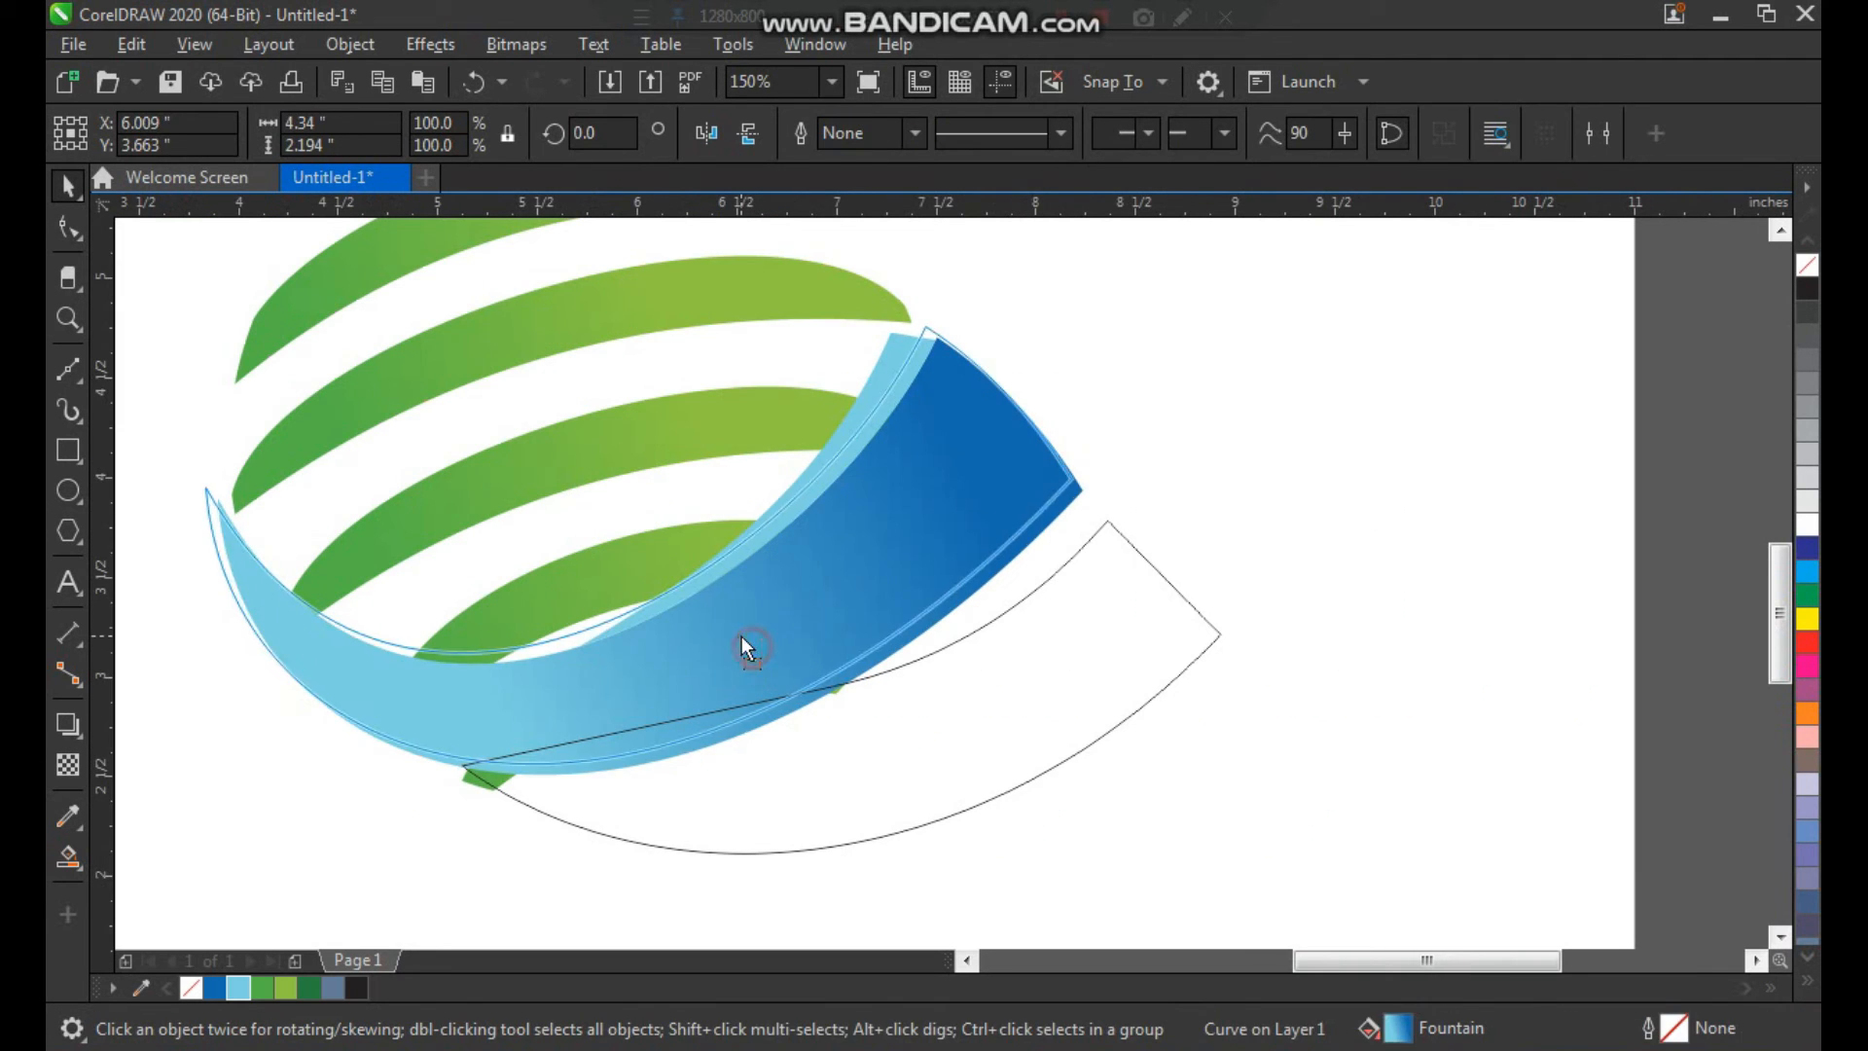
shift+click(863, 763)
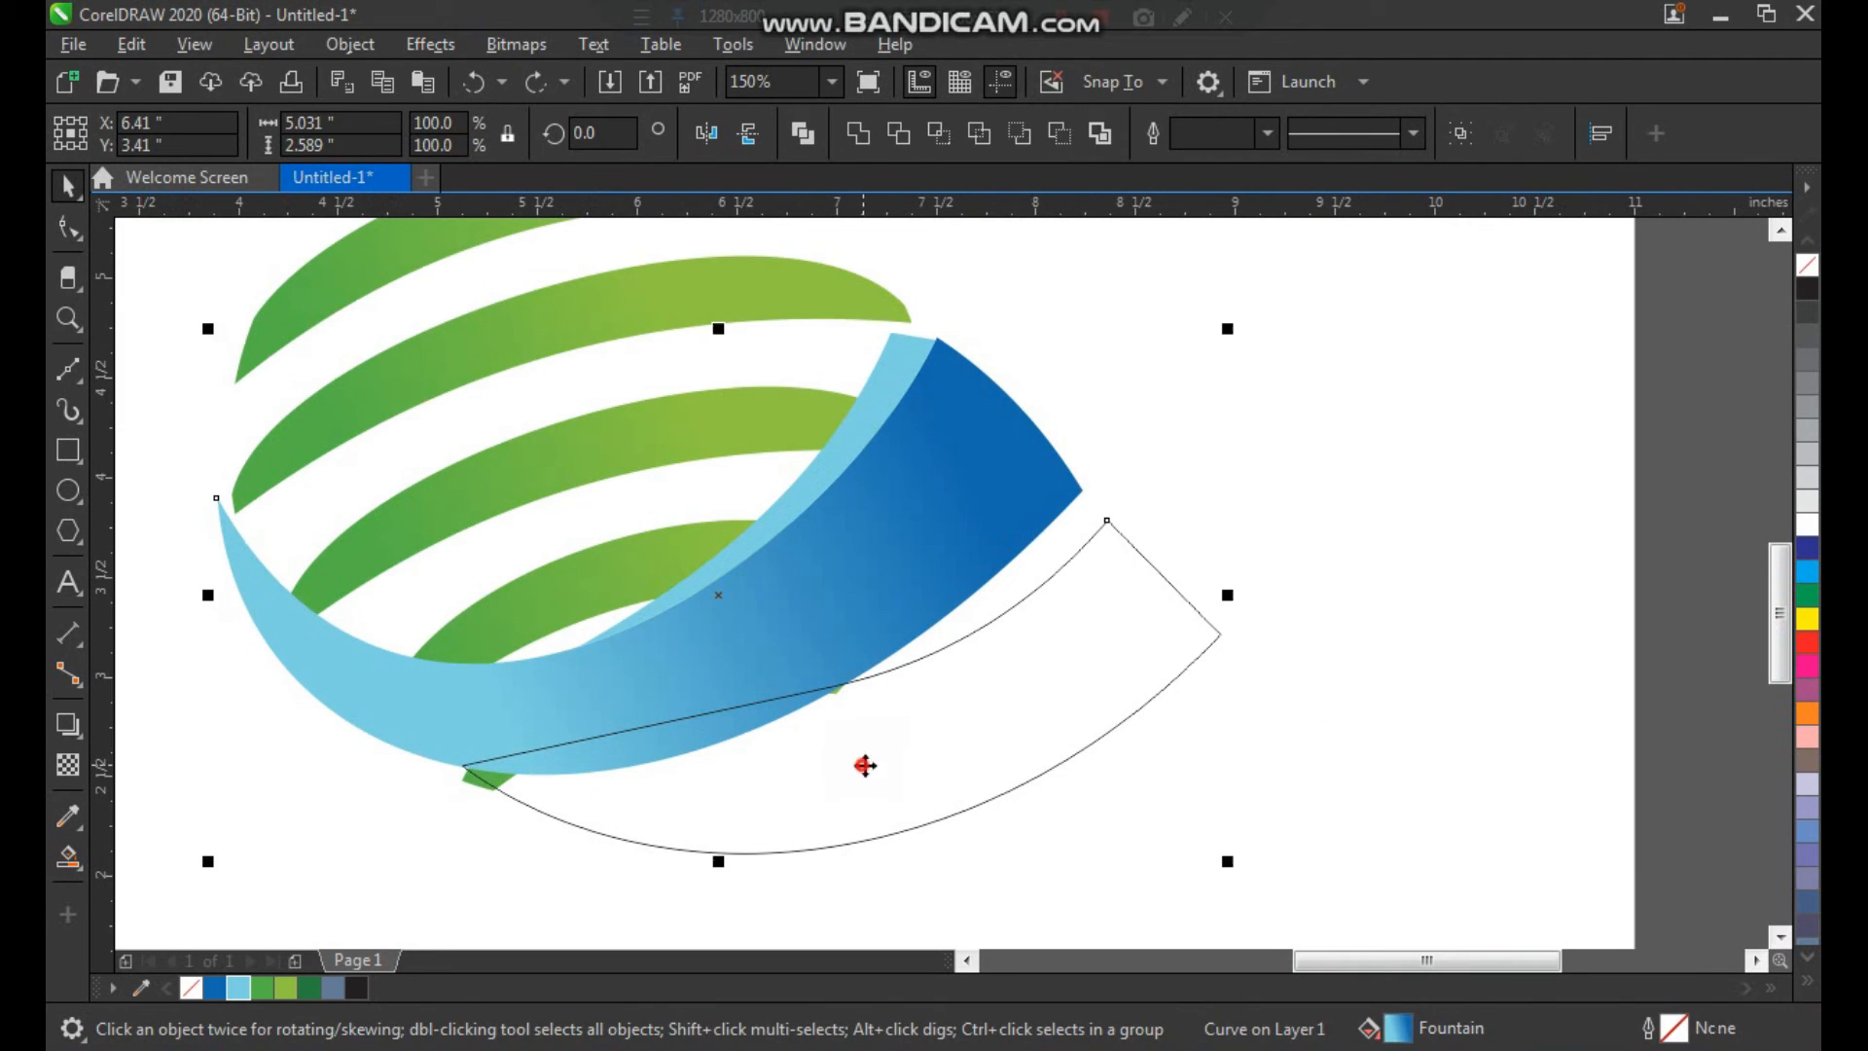
click(899, 132)
click(1109, 458)
key(z)
scroll(1180, 312, down, 2)
drag(1194, 282, 731, 720)
key(space)
Step: Copy the fill and outline properties of a green globe stripe onto the trimmed shape below the blue swoosh
click(1088, 715)
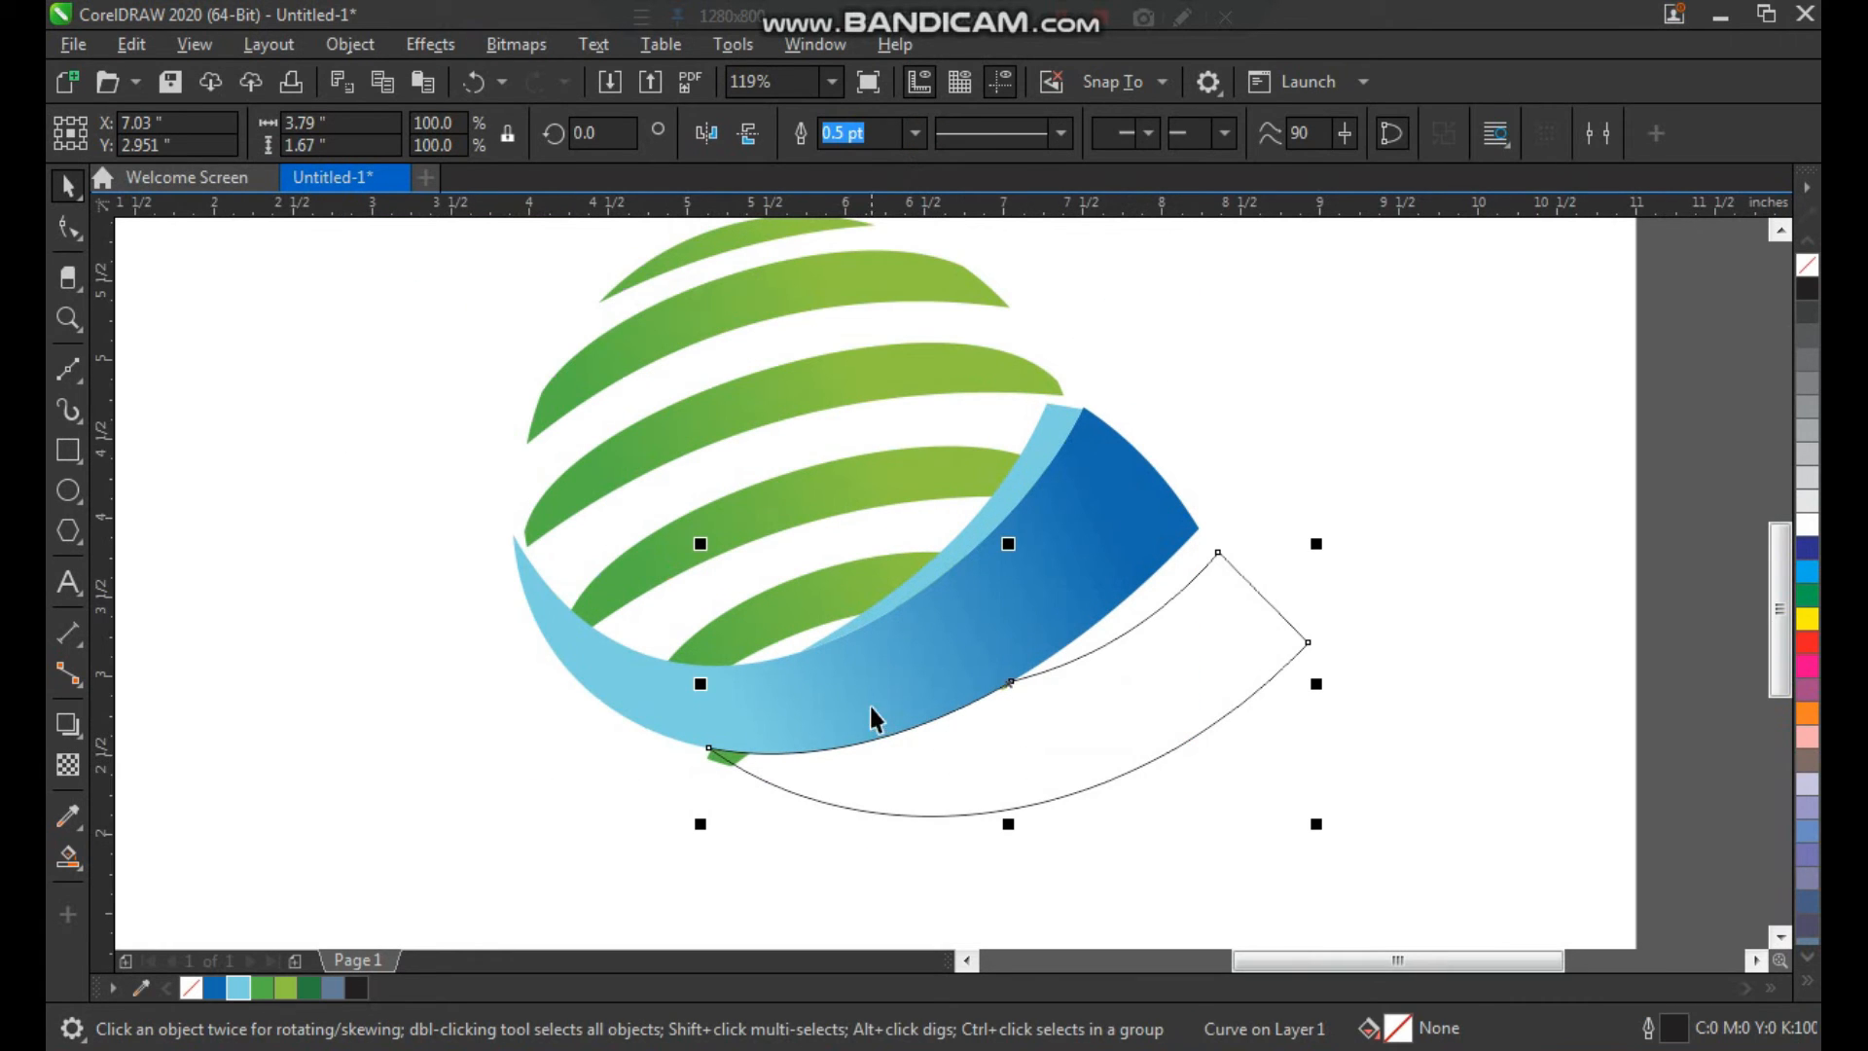
click(132, 44)
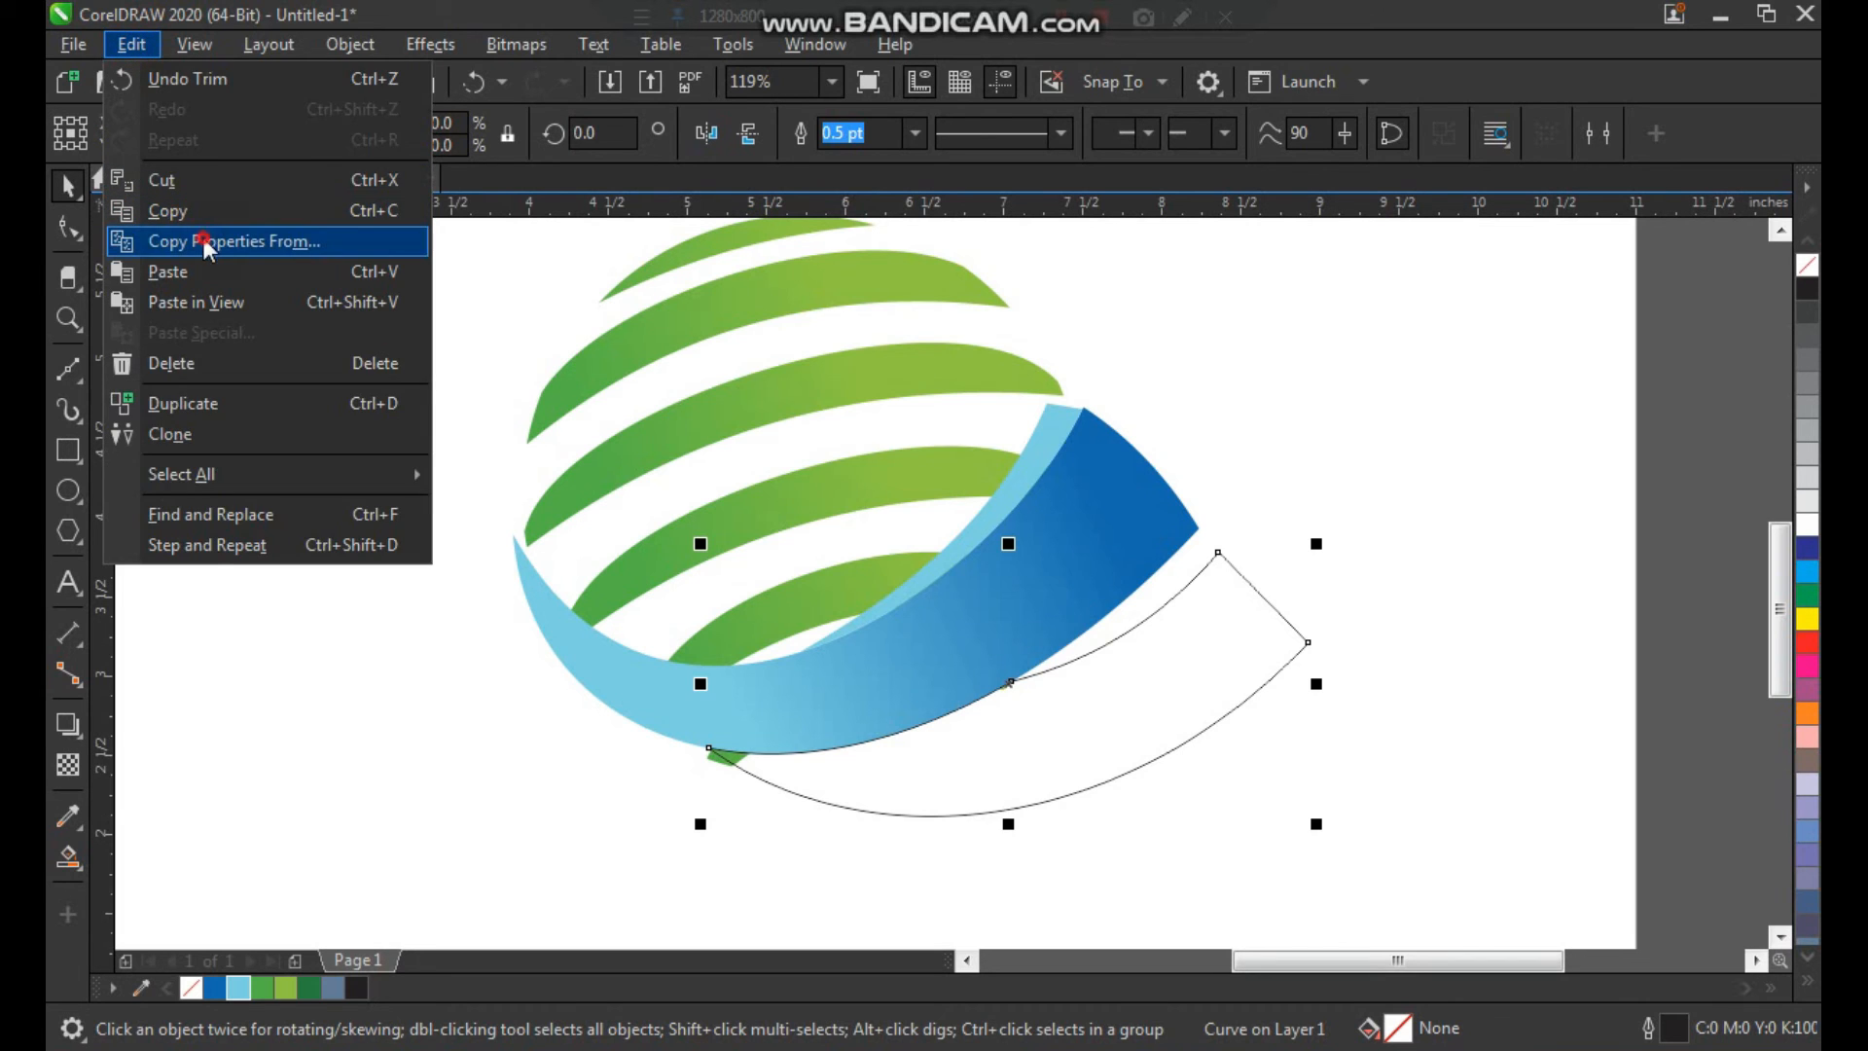
click(202, 237)
click(934, 576)
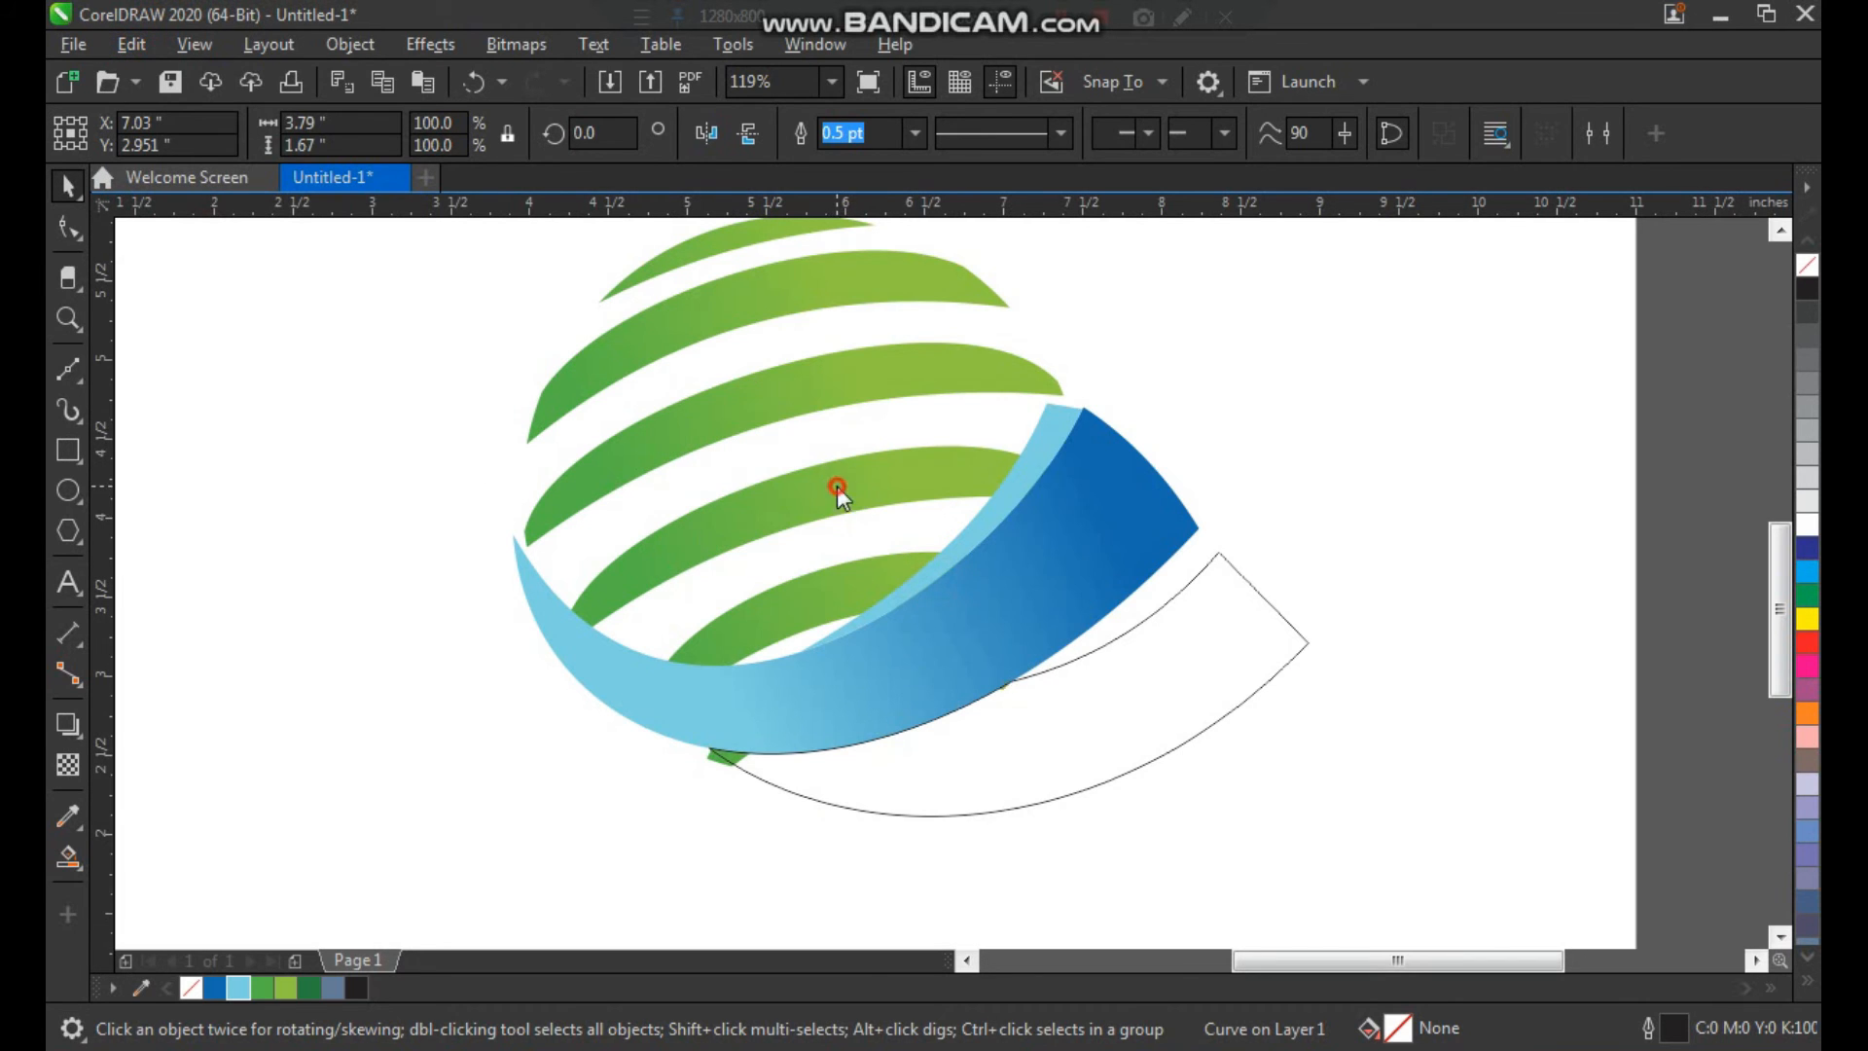
click(837, 488)
click(1710, 348)
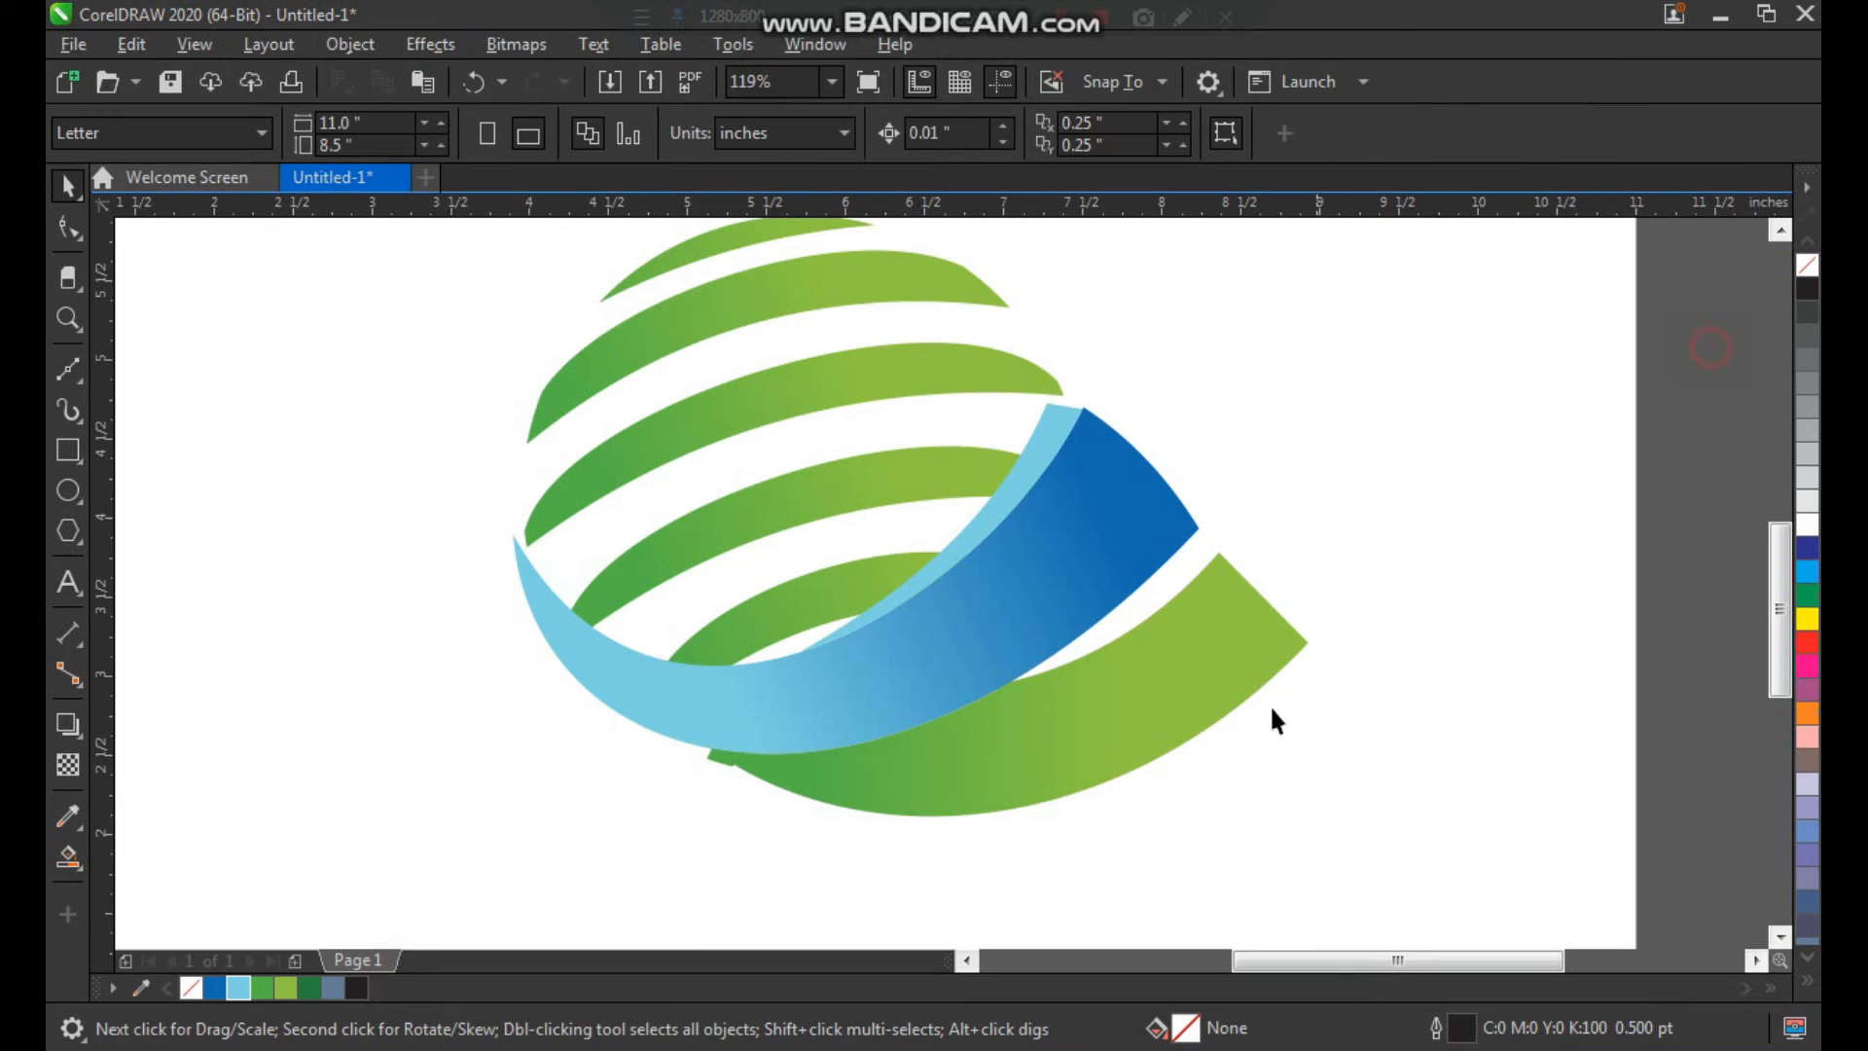
Step: Redirect the lower swoosh's gradient to run from dark green at its outer right end to light green at its tip
click(1140, 712)
click(73, 861)
click(141, 850)
click(1113, 617)
drag(1244, 595, 824, 780)
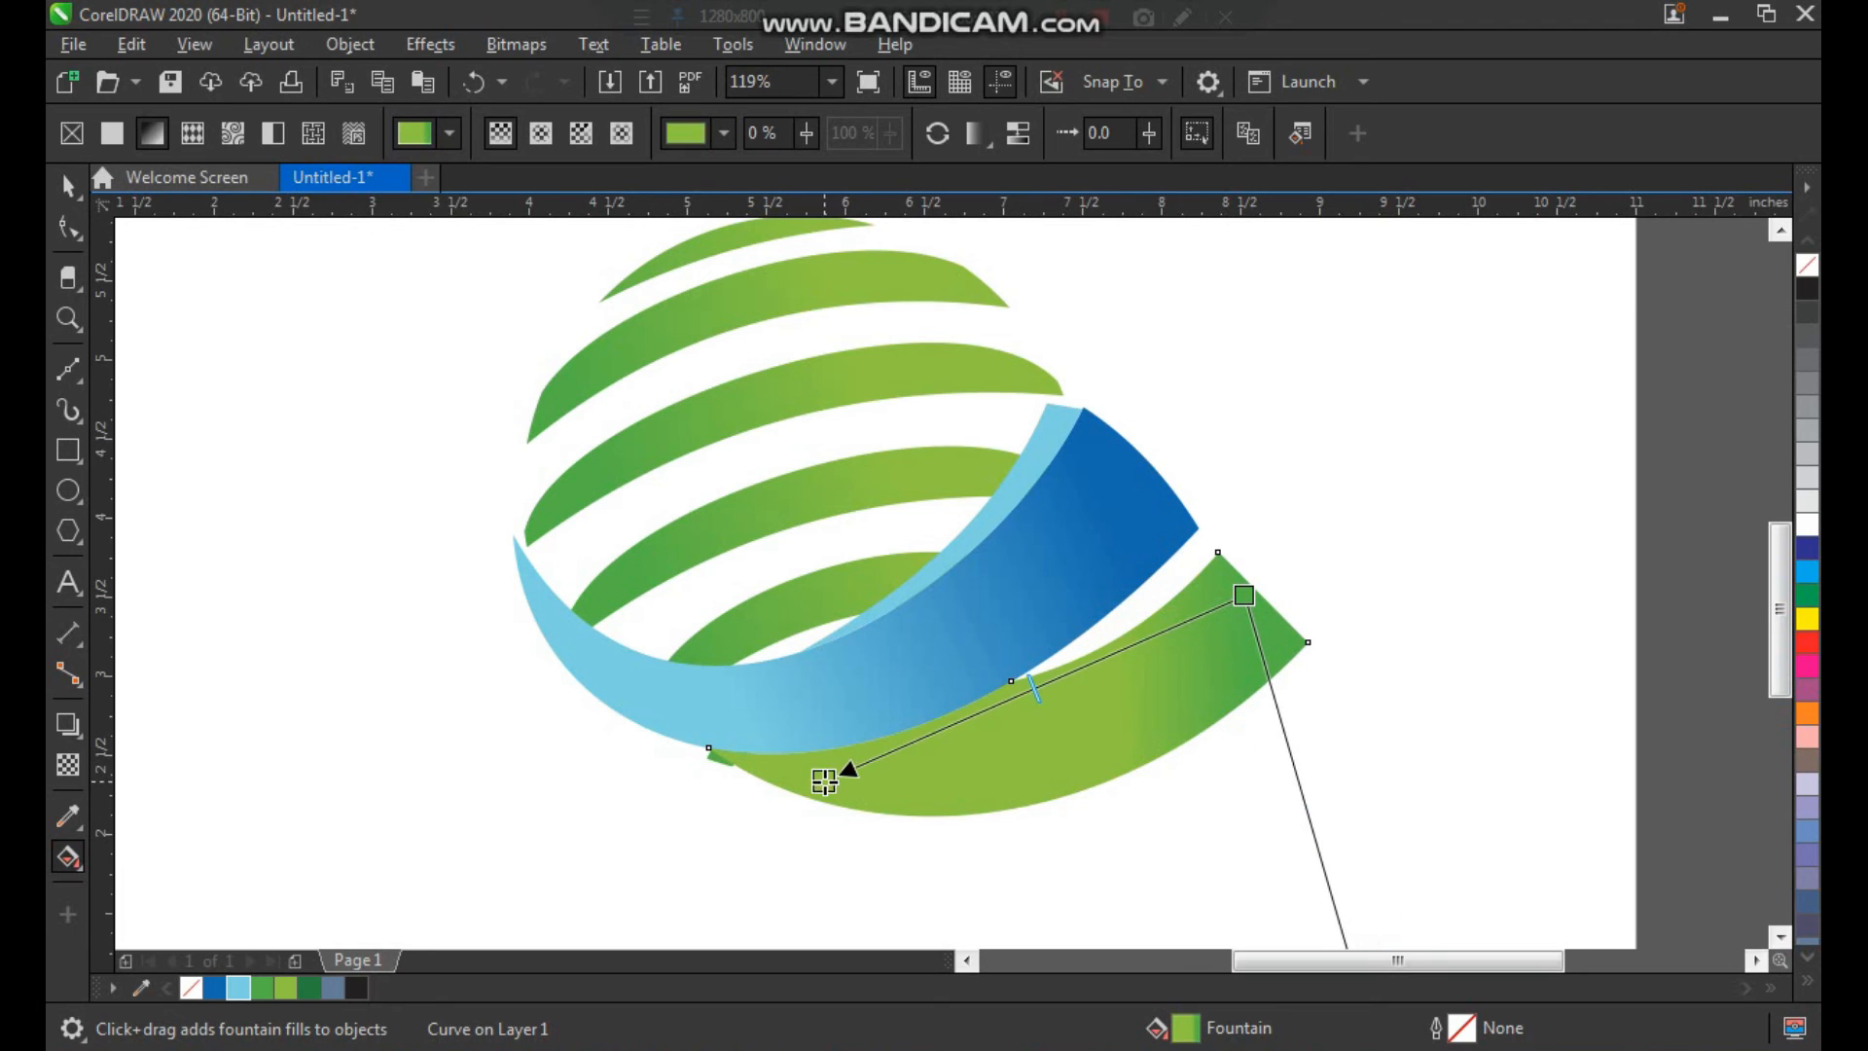
drag(1244, 595, 1188, 656)
key(space)
click(1366, 574)
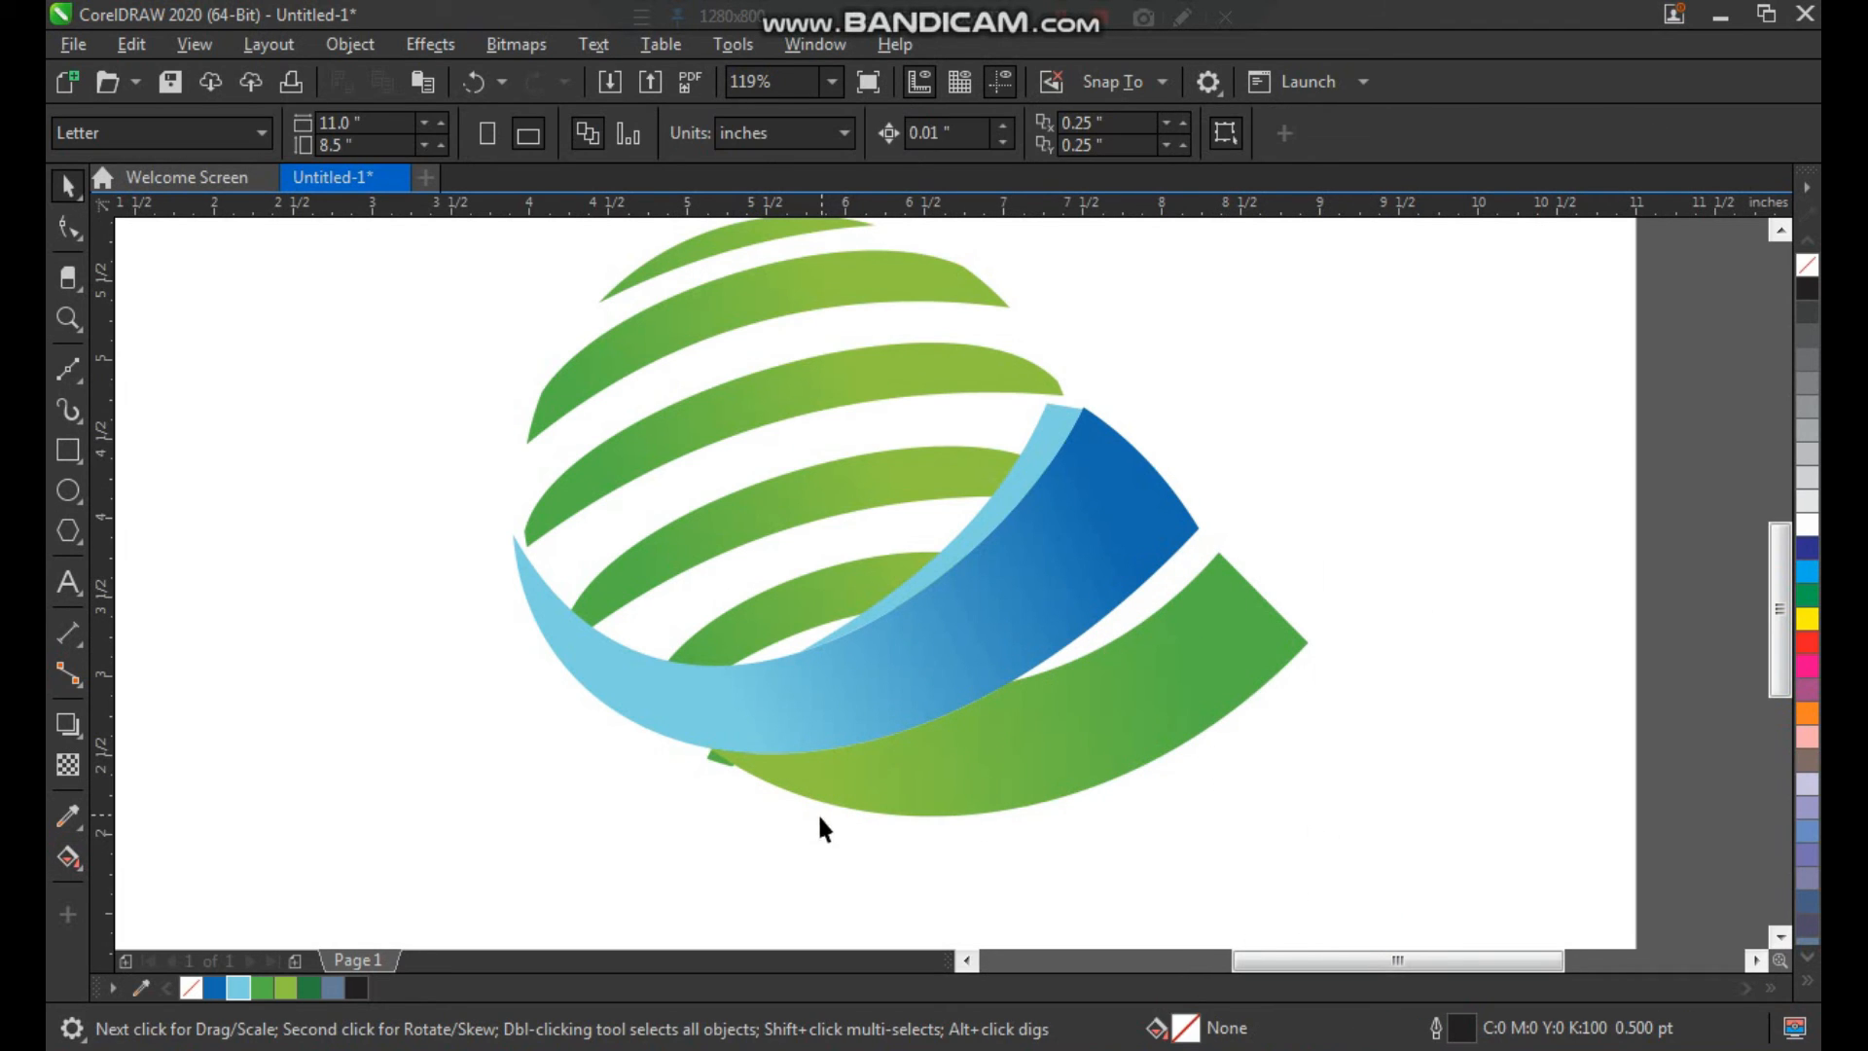
Step: Draw a rectangle about 0.66 by 0.36 inches over the stripe remnant sticking out at the lower swoosh's tip
click(770, 615)
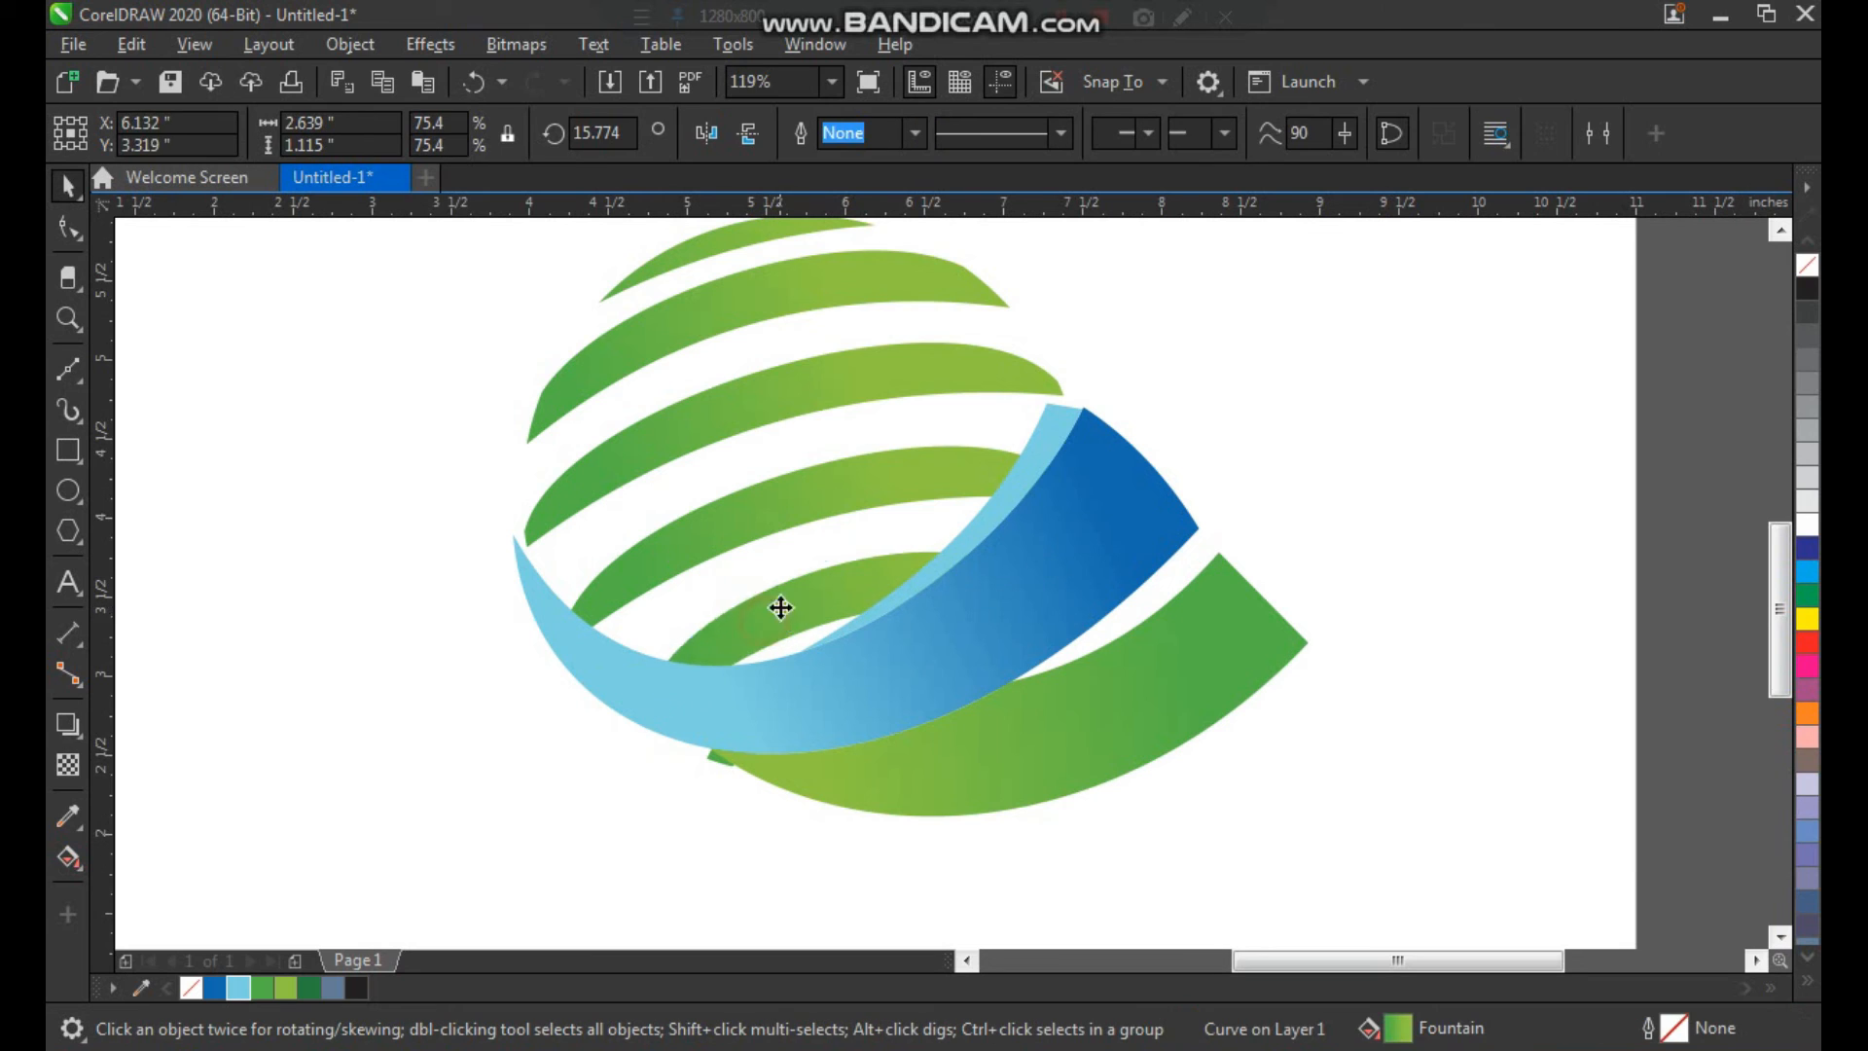
click(709, 755)
click(571, 610)
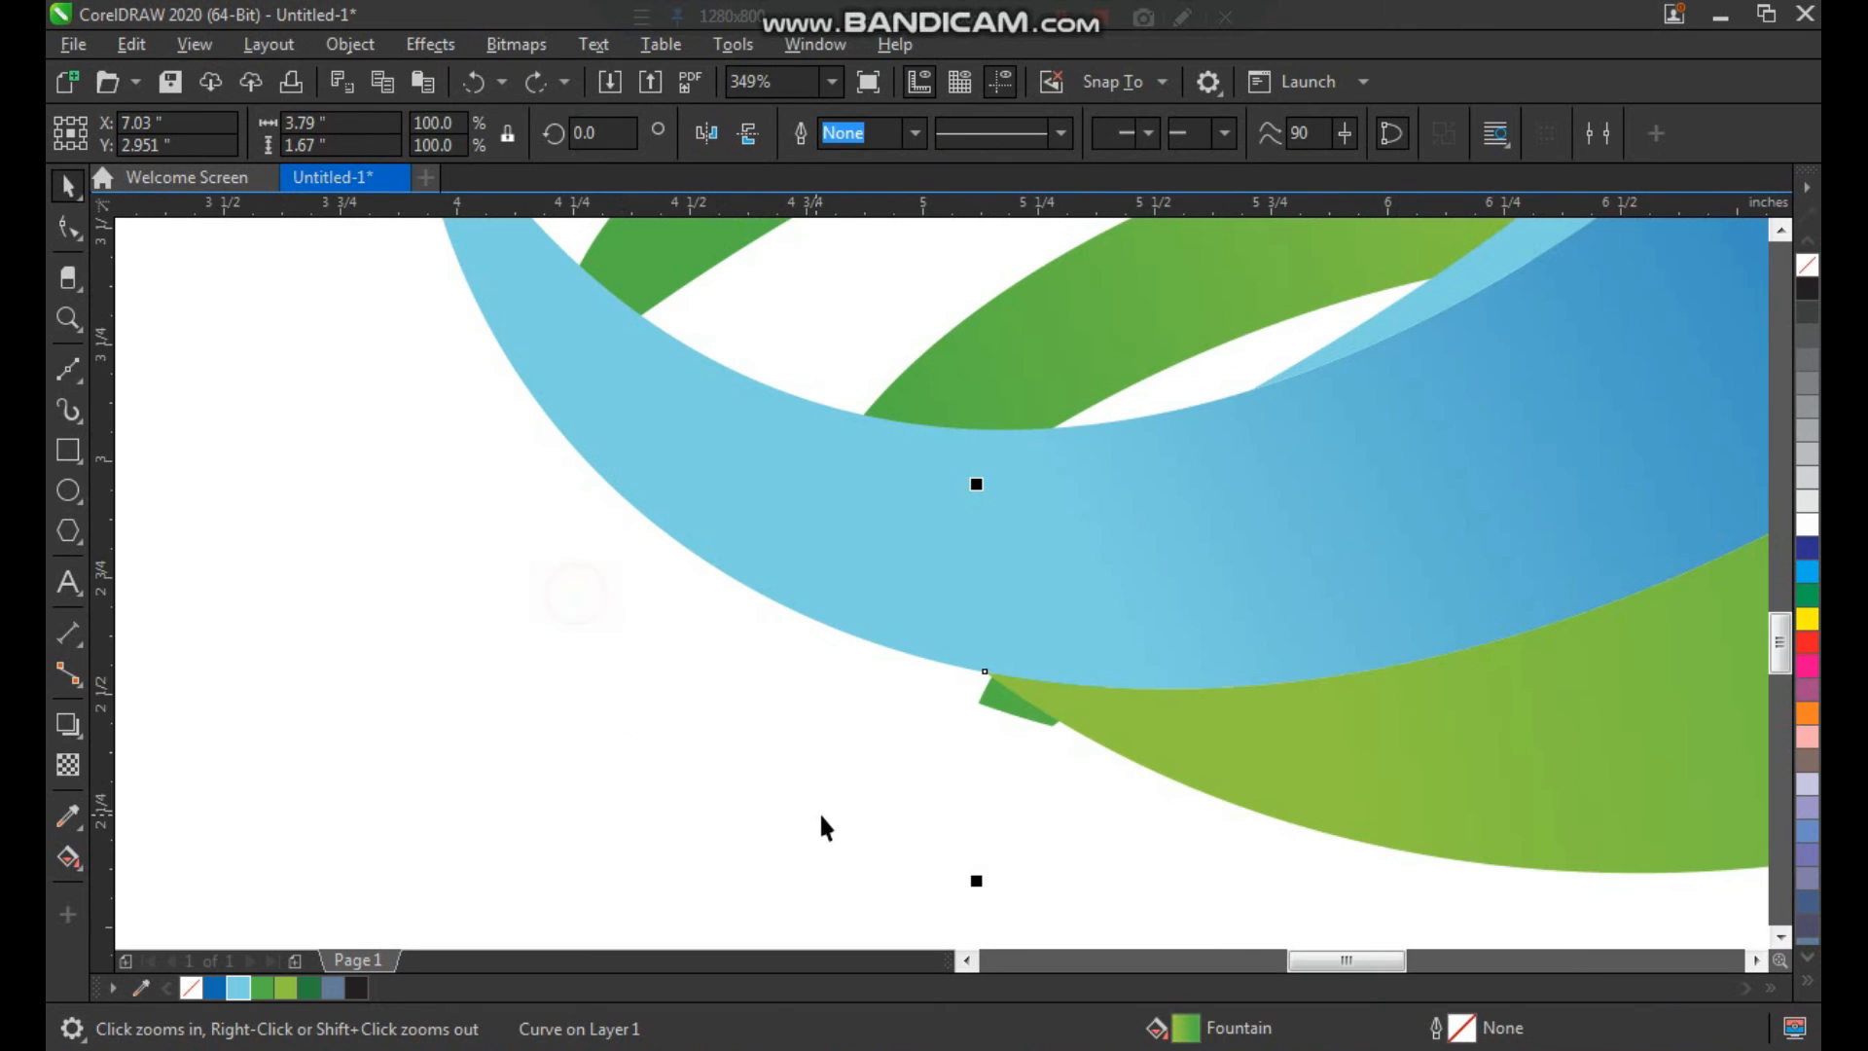
key(space)
click(963, 702)
click(68, 450)
drag(799, 810, 1105, 644)
key(space)
scroll(779, 607, down, 4)
key(F2)
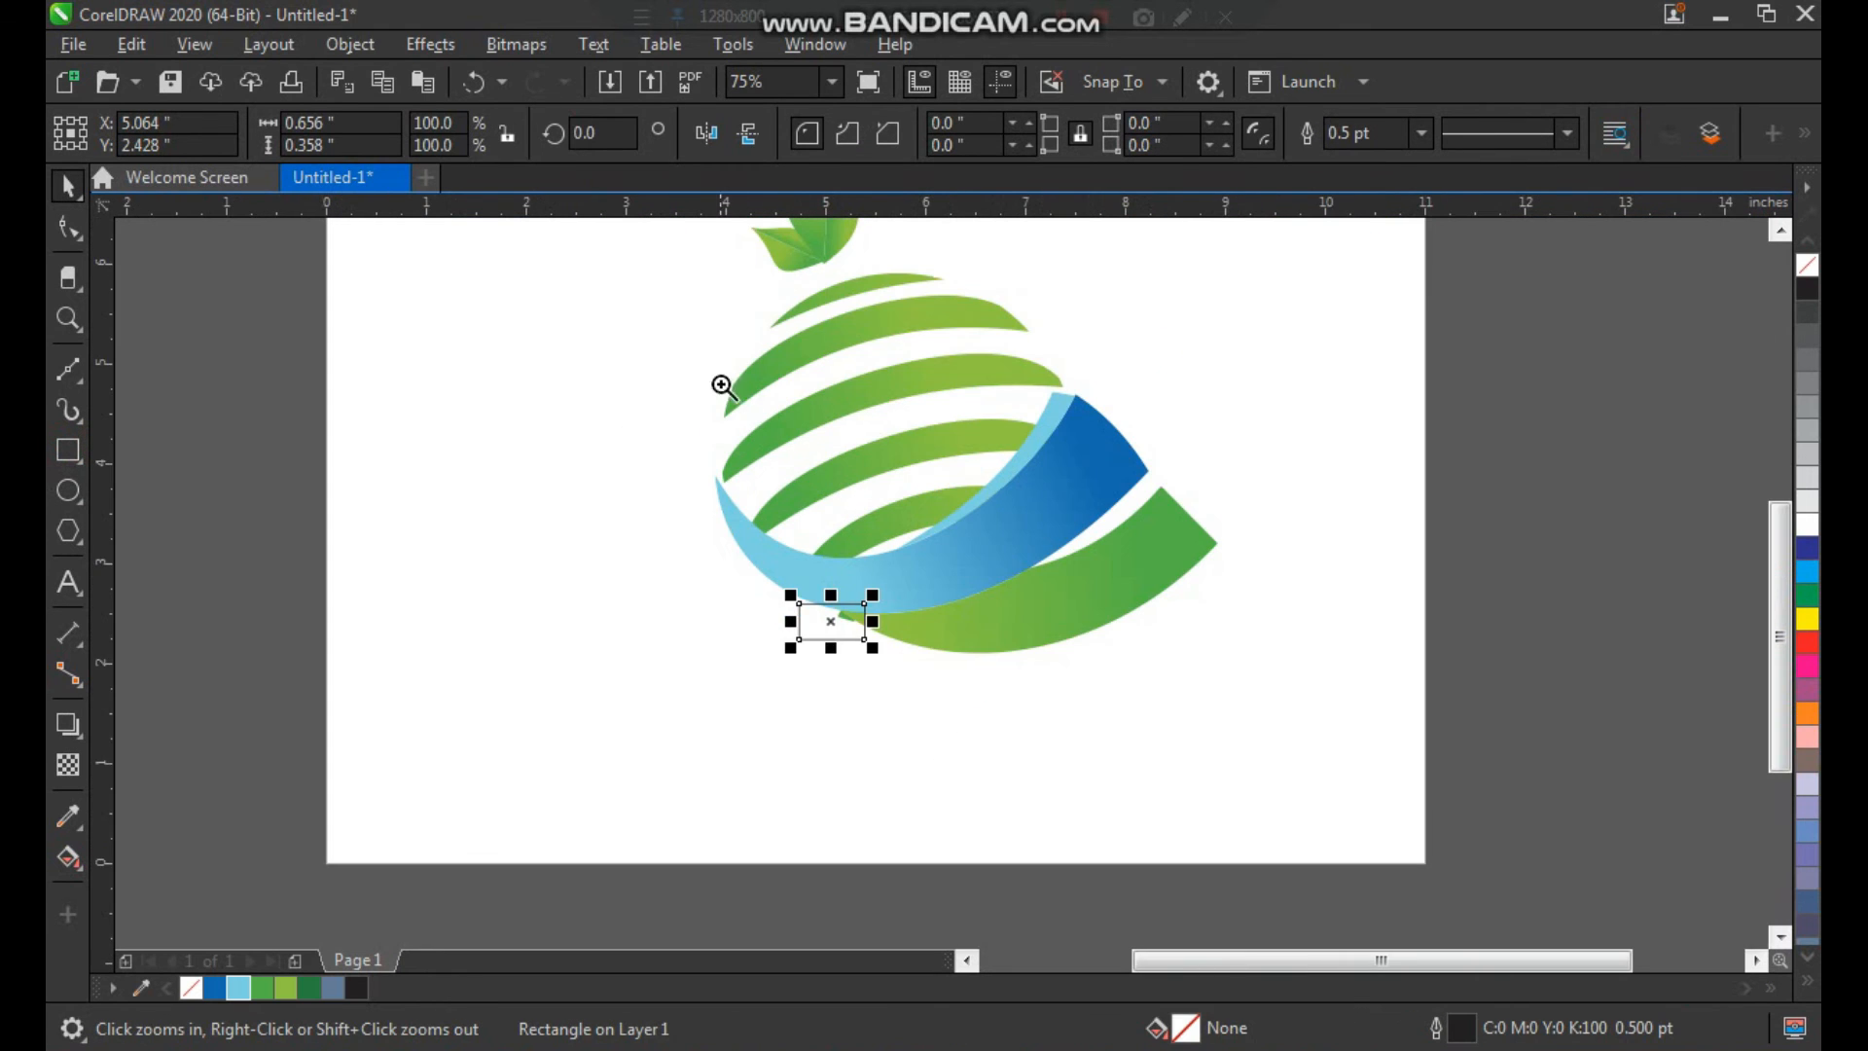
Step: Trim the protruding remnant off the lowest globe stripe with the rectangle and delete the rectangle
drag(721, 386, 1153, 728)
drag(677, 673, 895, 784)
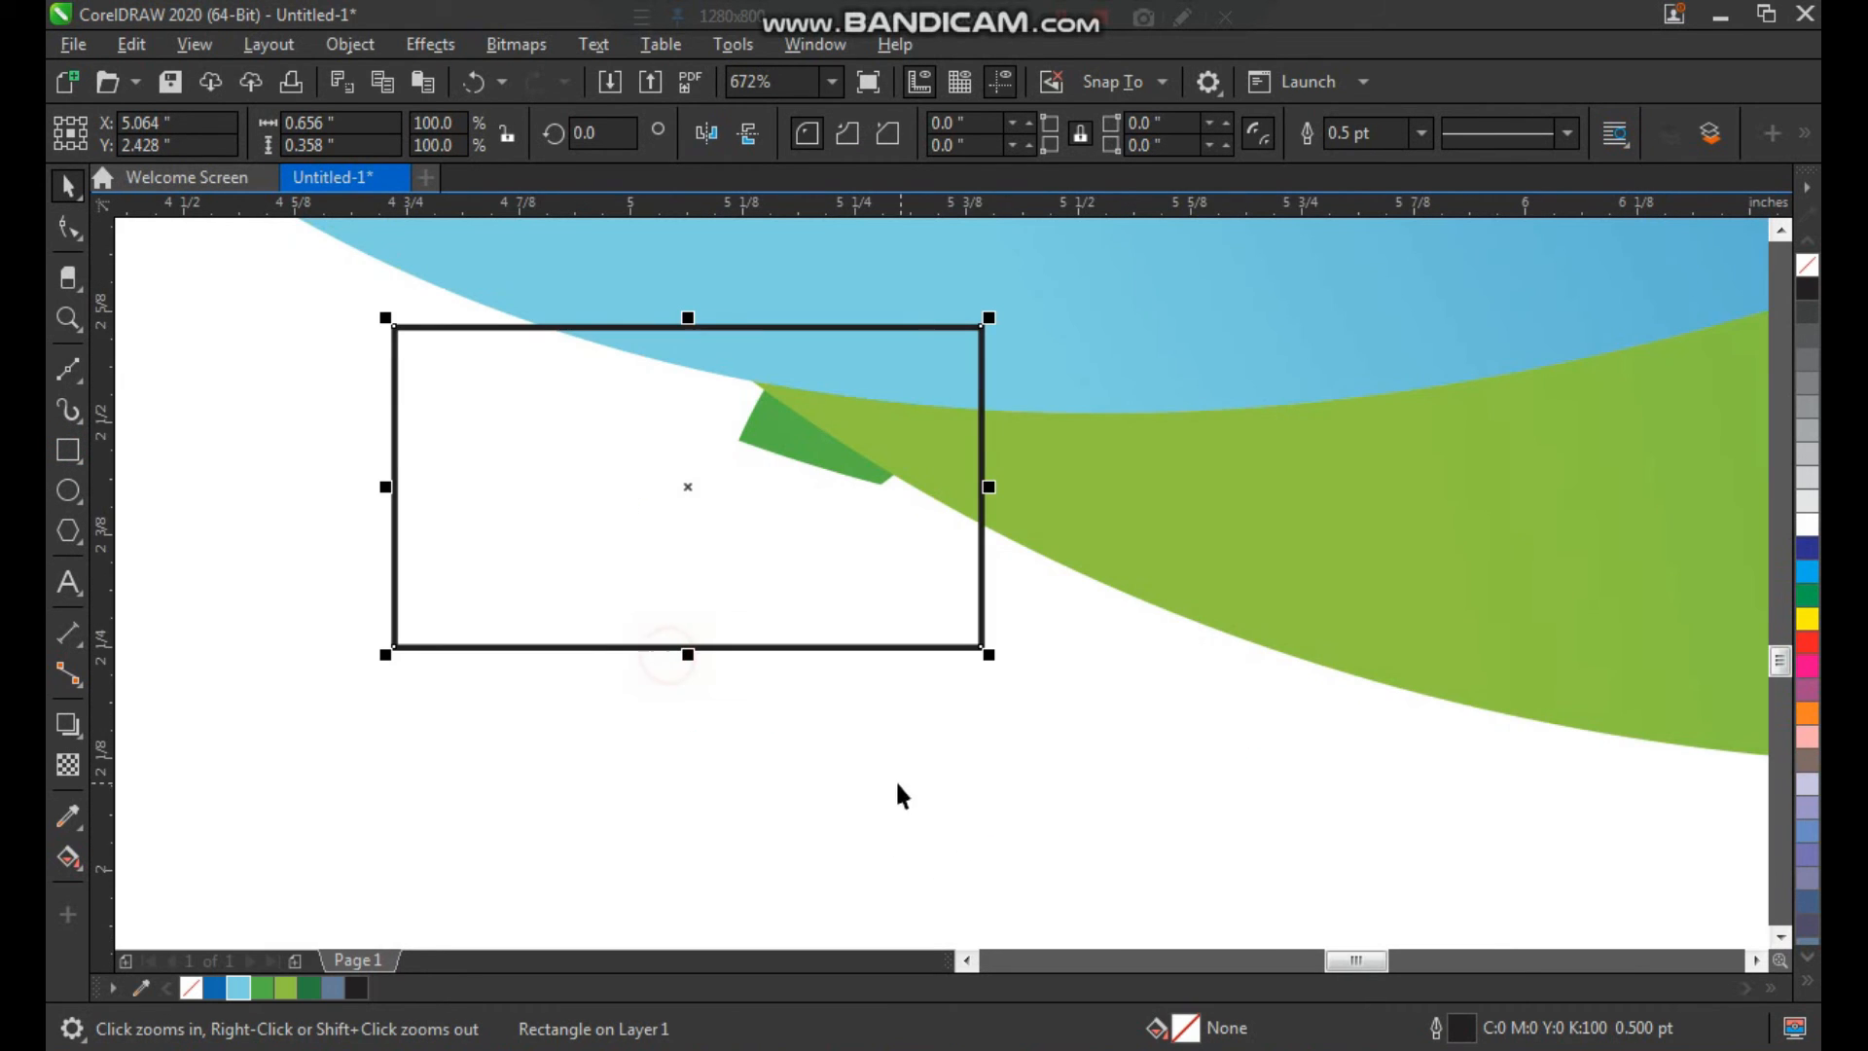
key(space)
drag(786, 603, 824, 602)
shift+click(798, 453)
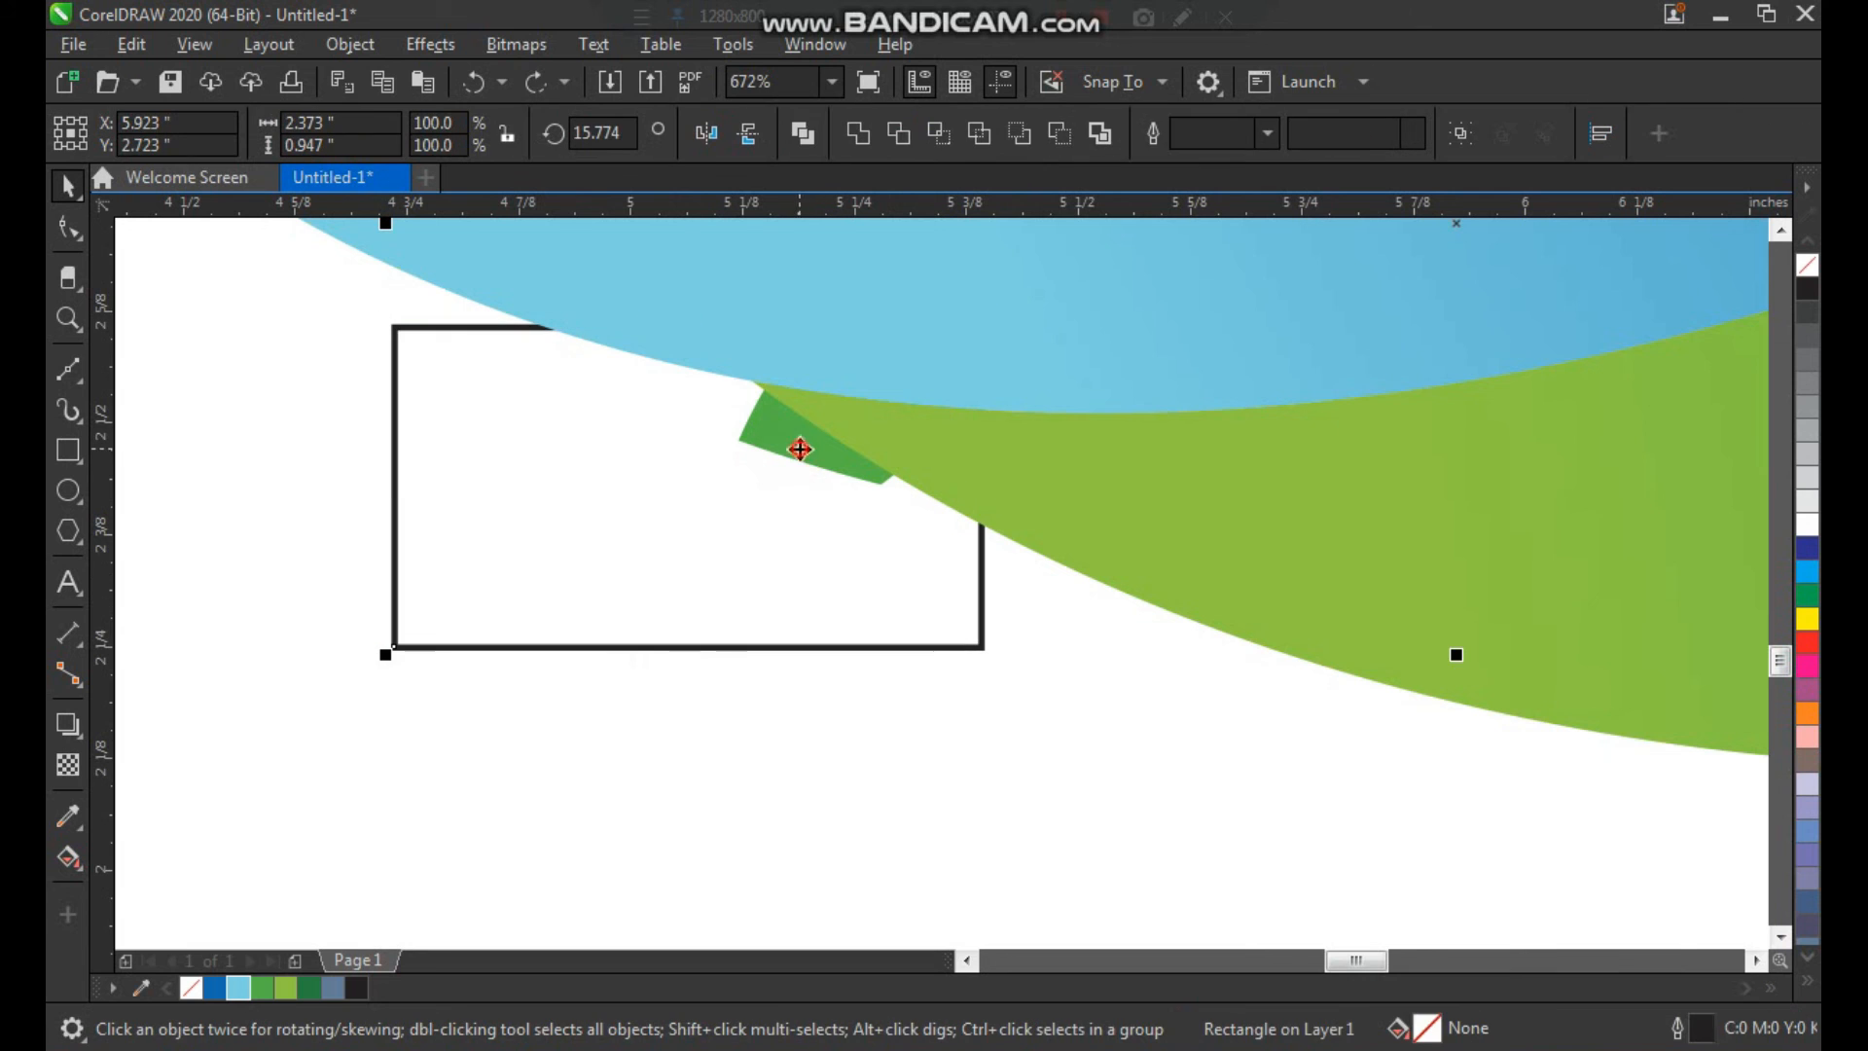
click(895, 138)
click(741, 524)
key(Delete)
click(800, 730)
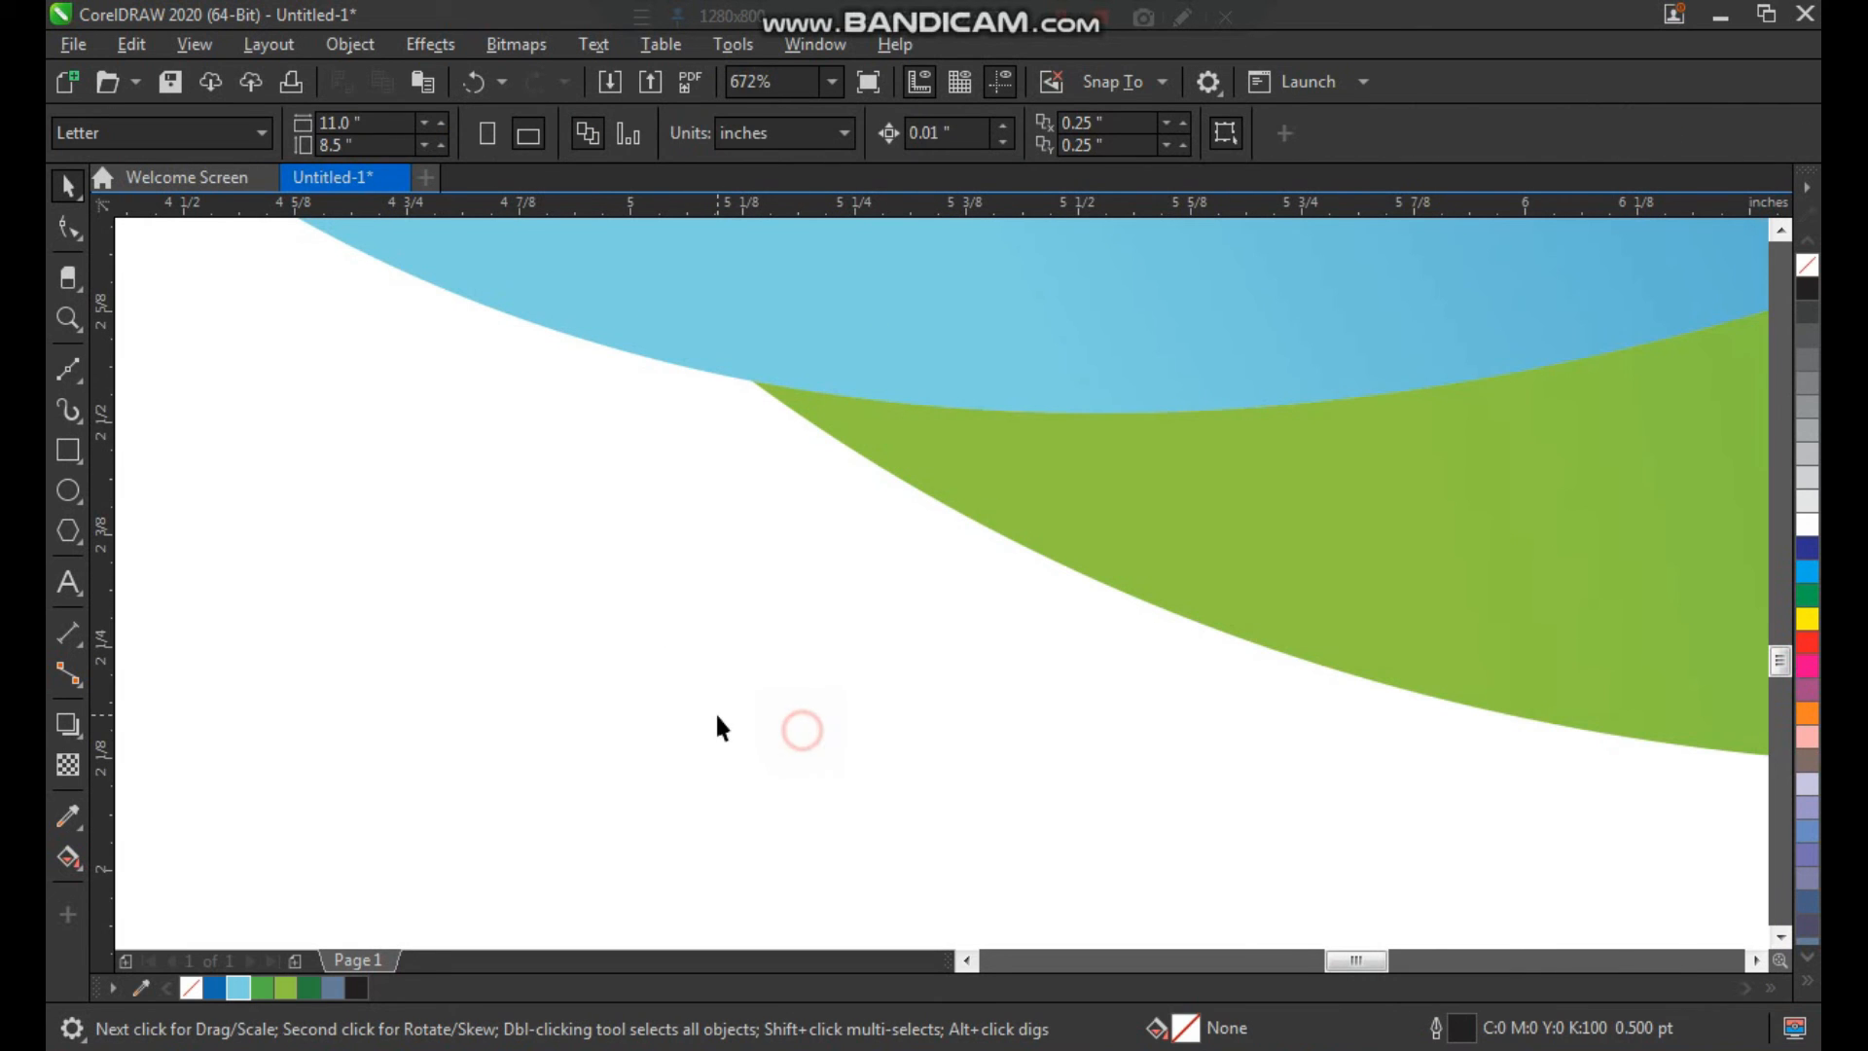
Step: Draw a three-node line from the green swoosh's upper corner to just beside the blue swoosh's corner and down onto the green band
scroll(665, 630, down, 4)
key(F2)
drag(365, 755, 1340, 196)
drag(1235, 538, 917, 784)
drag(579, 259, 1309, 773)
click(69, 370)
click(1150, 386)
click(1096, 321)
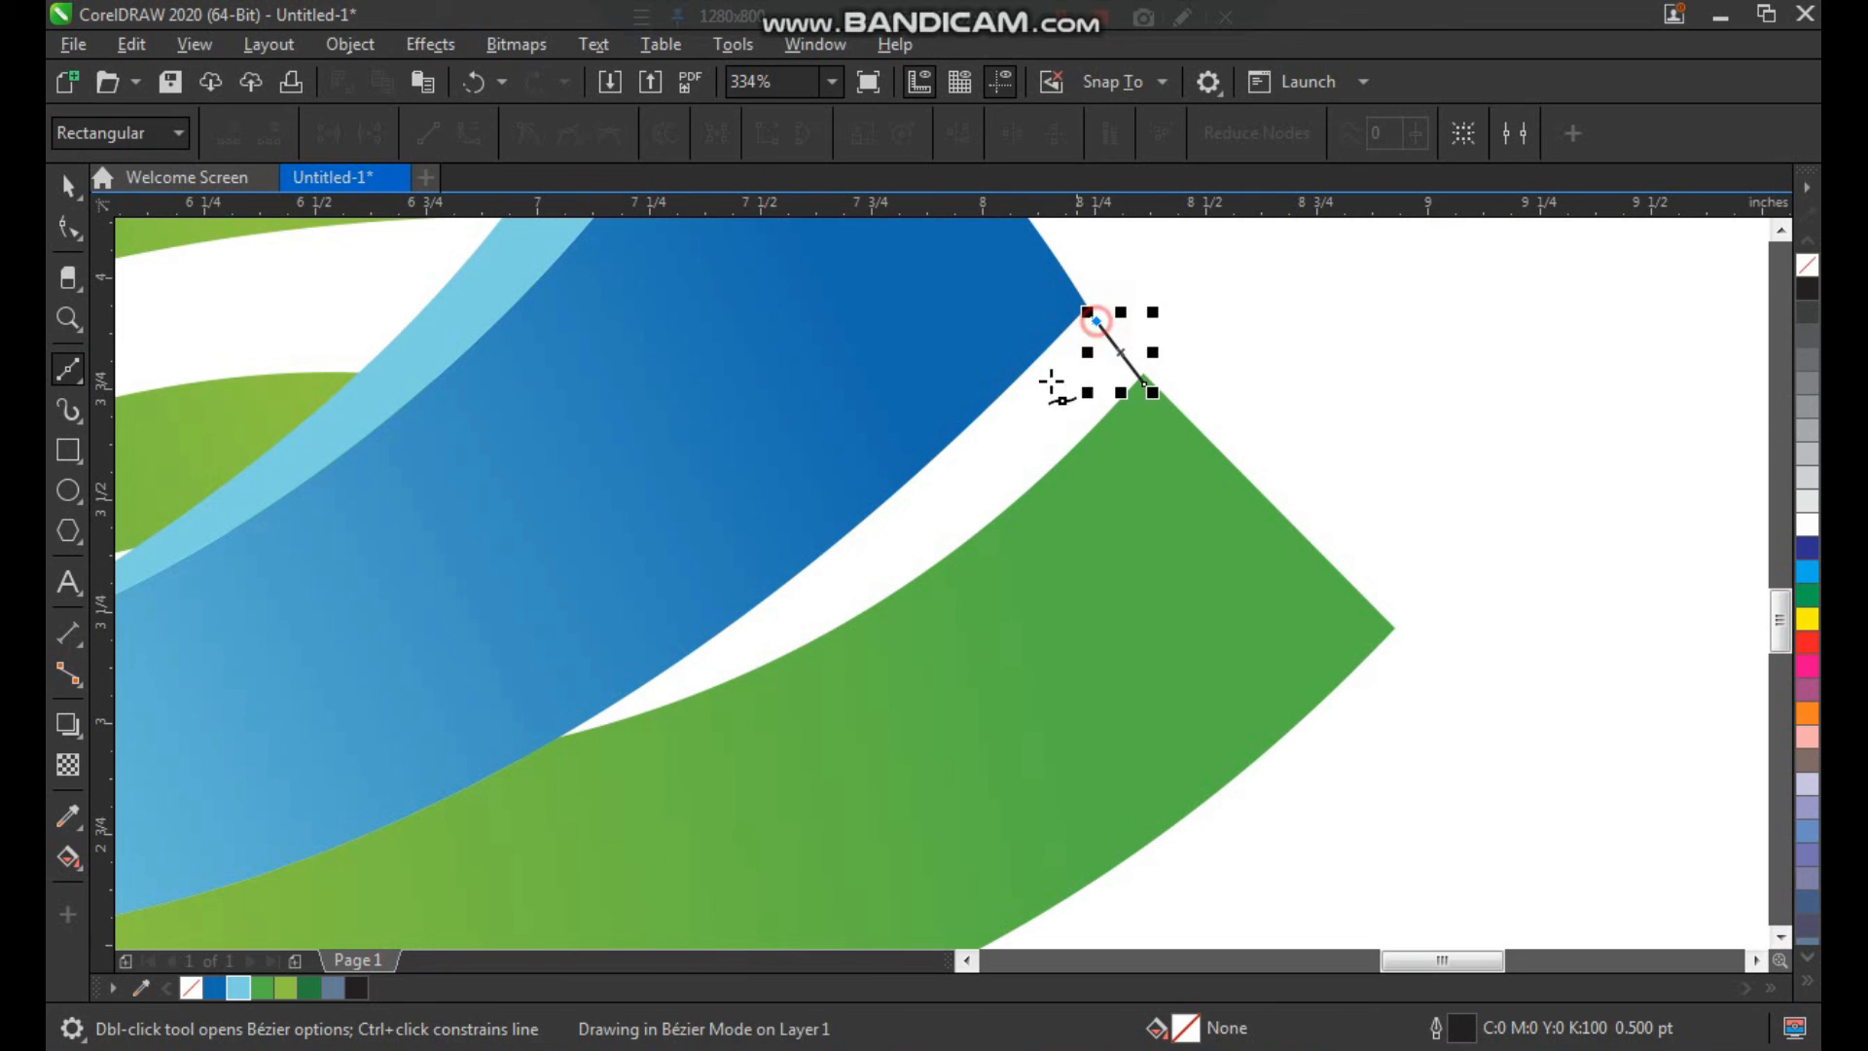
click(678, 724)
Step: Convert the line's long segment to a curve and bow it toward the green swoosh's upper edge
key(z)
drag(1280, 292, 646, 839)
key(F10)
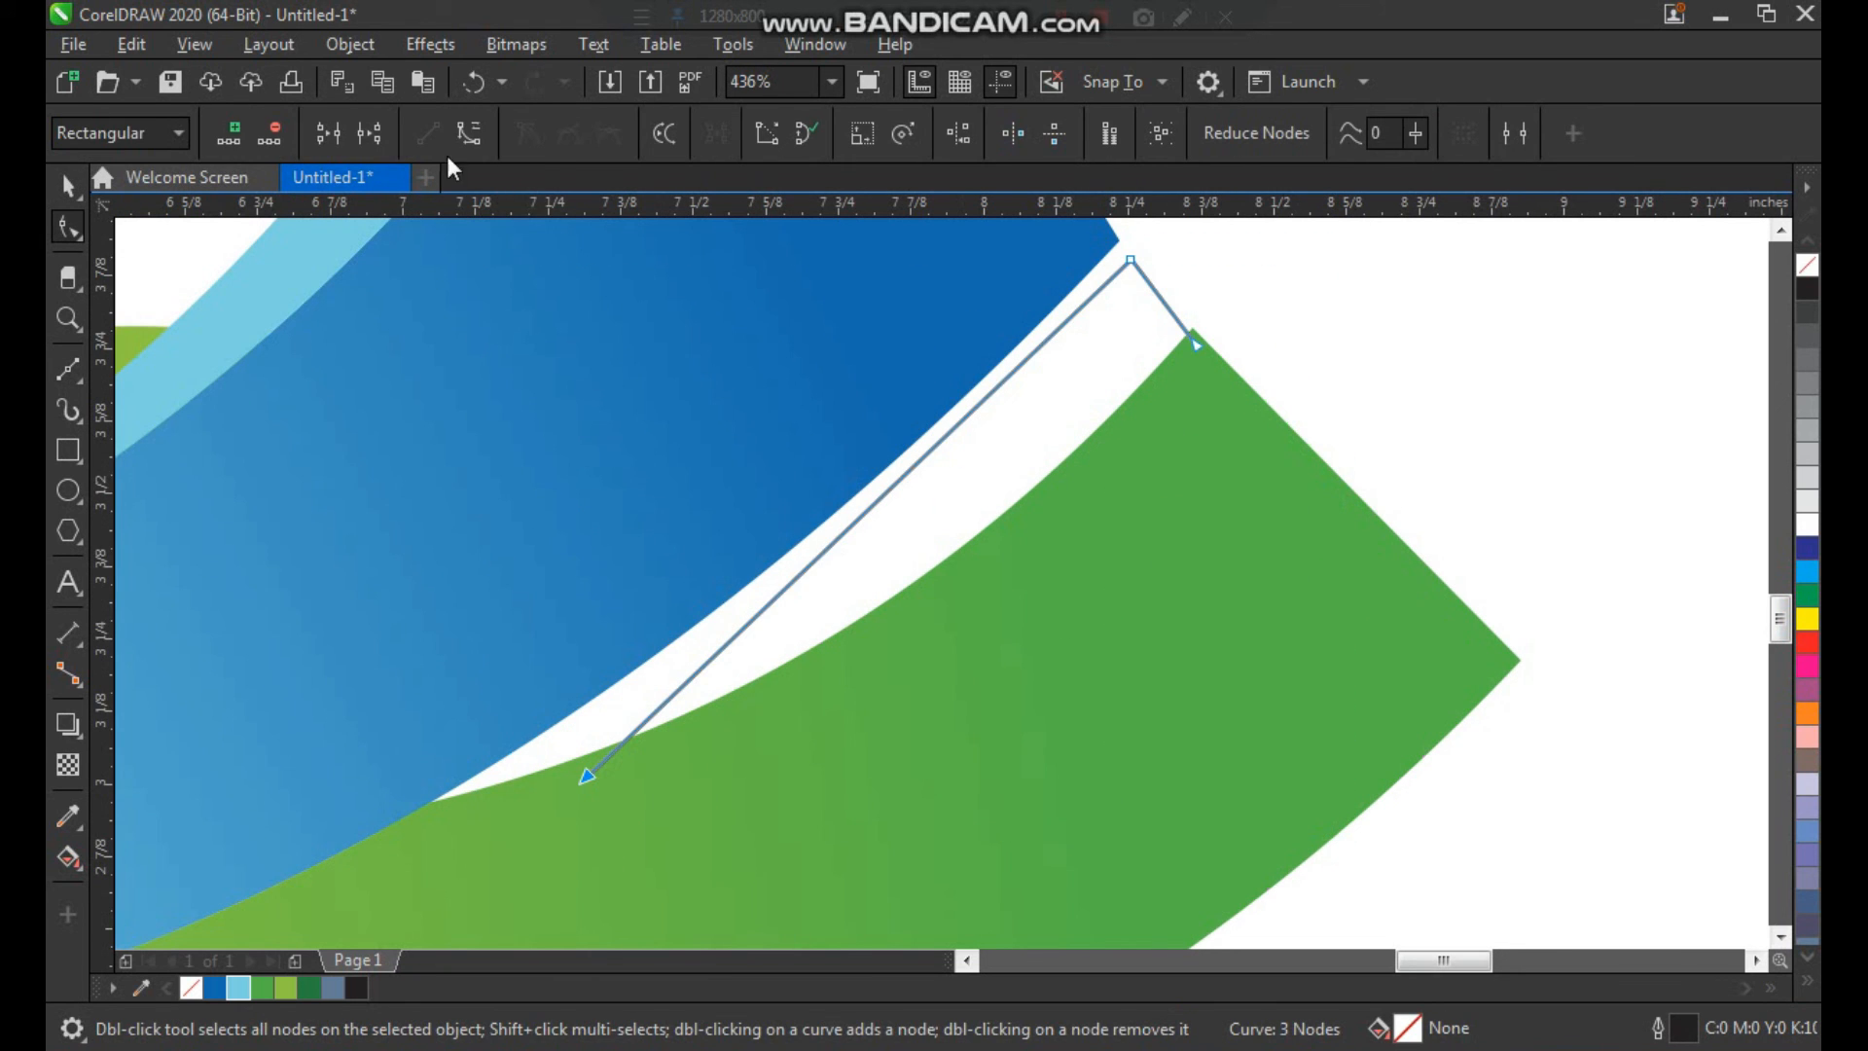
click(466, 139)
key(z)
drag(773, 358, 1064, 662)
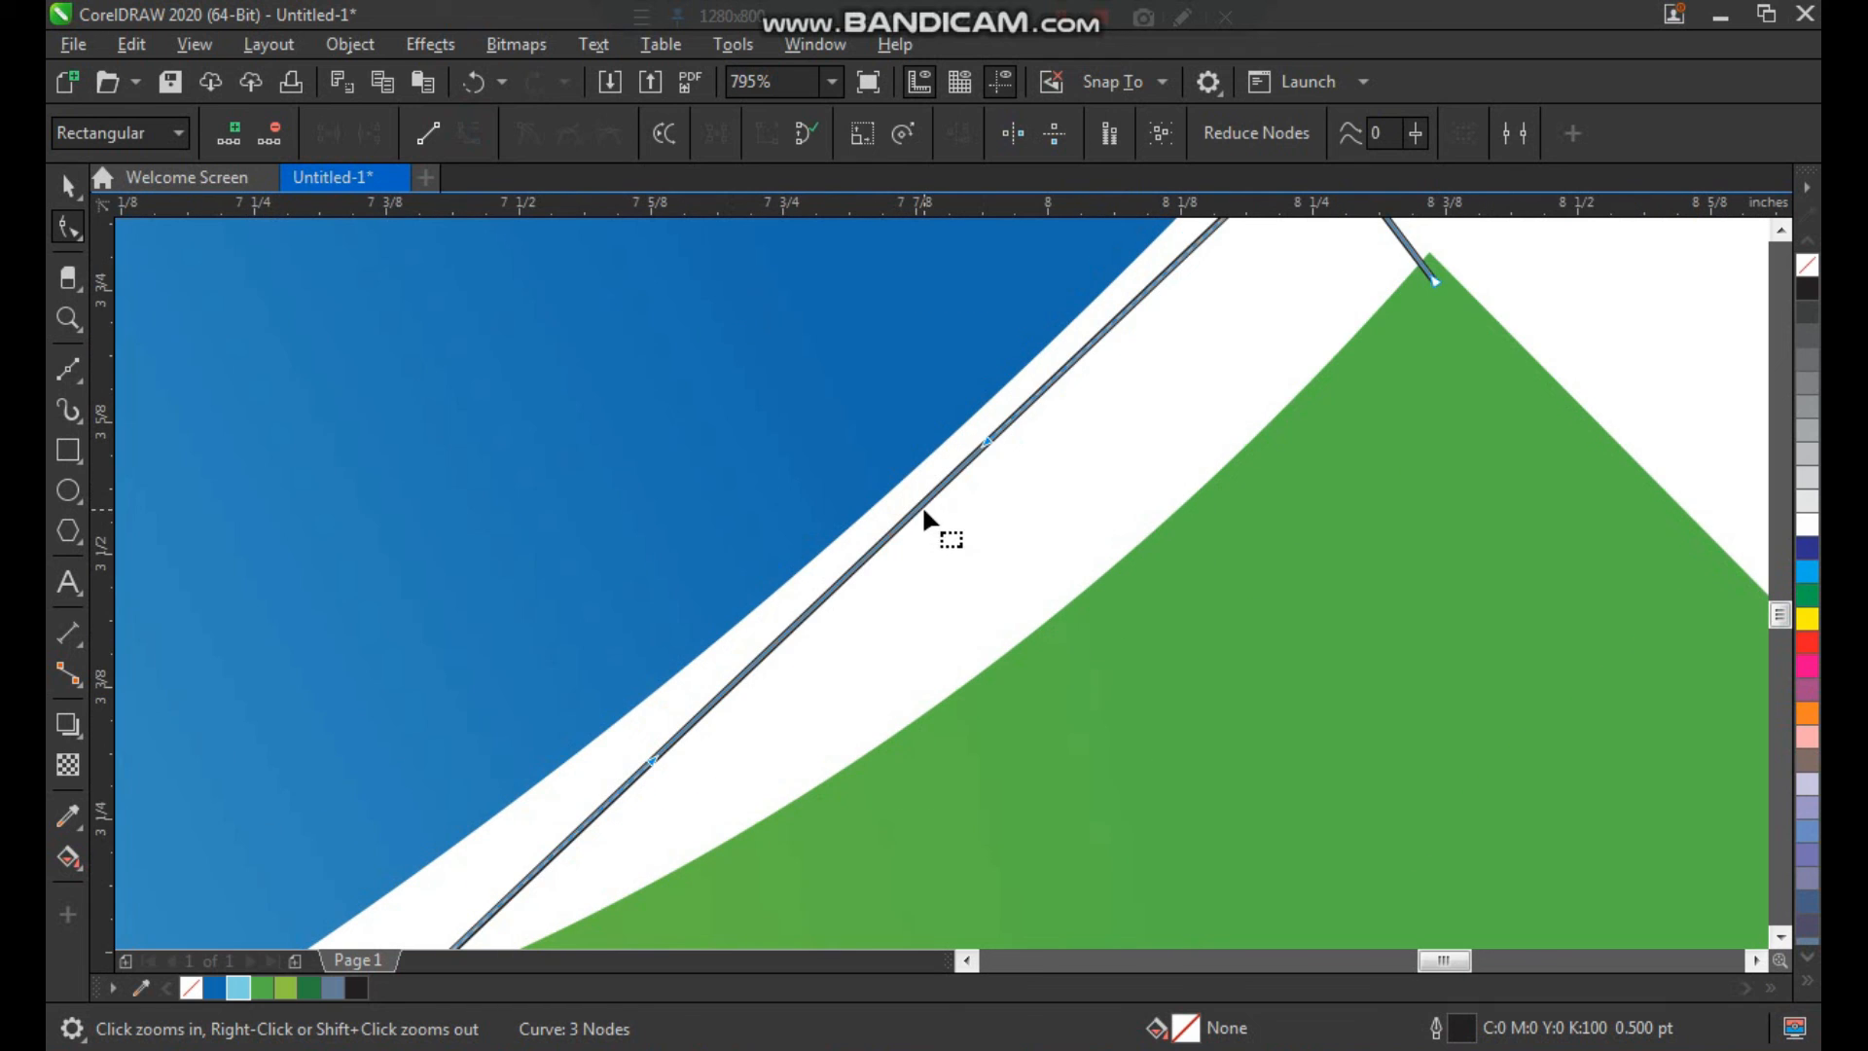
drag(926, 506, 917, 626)
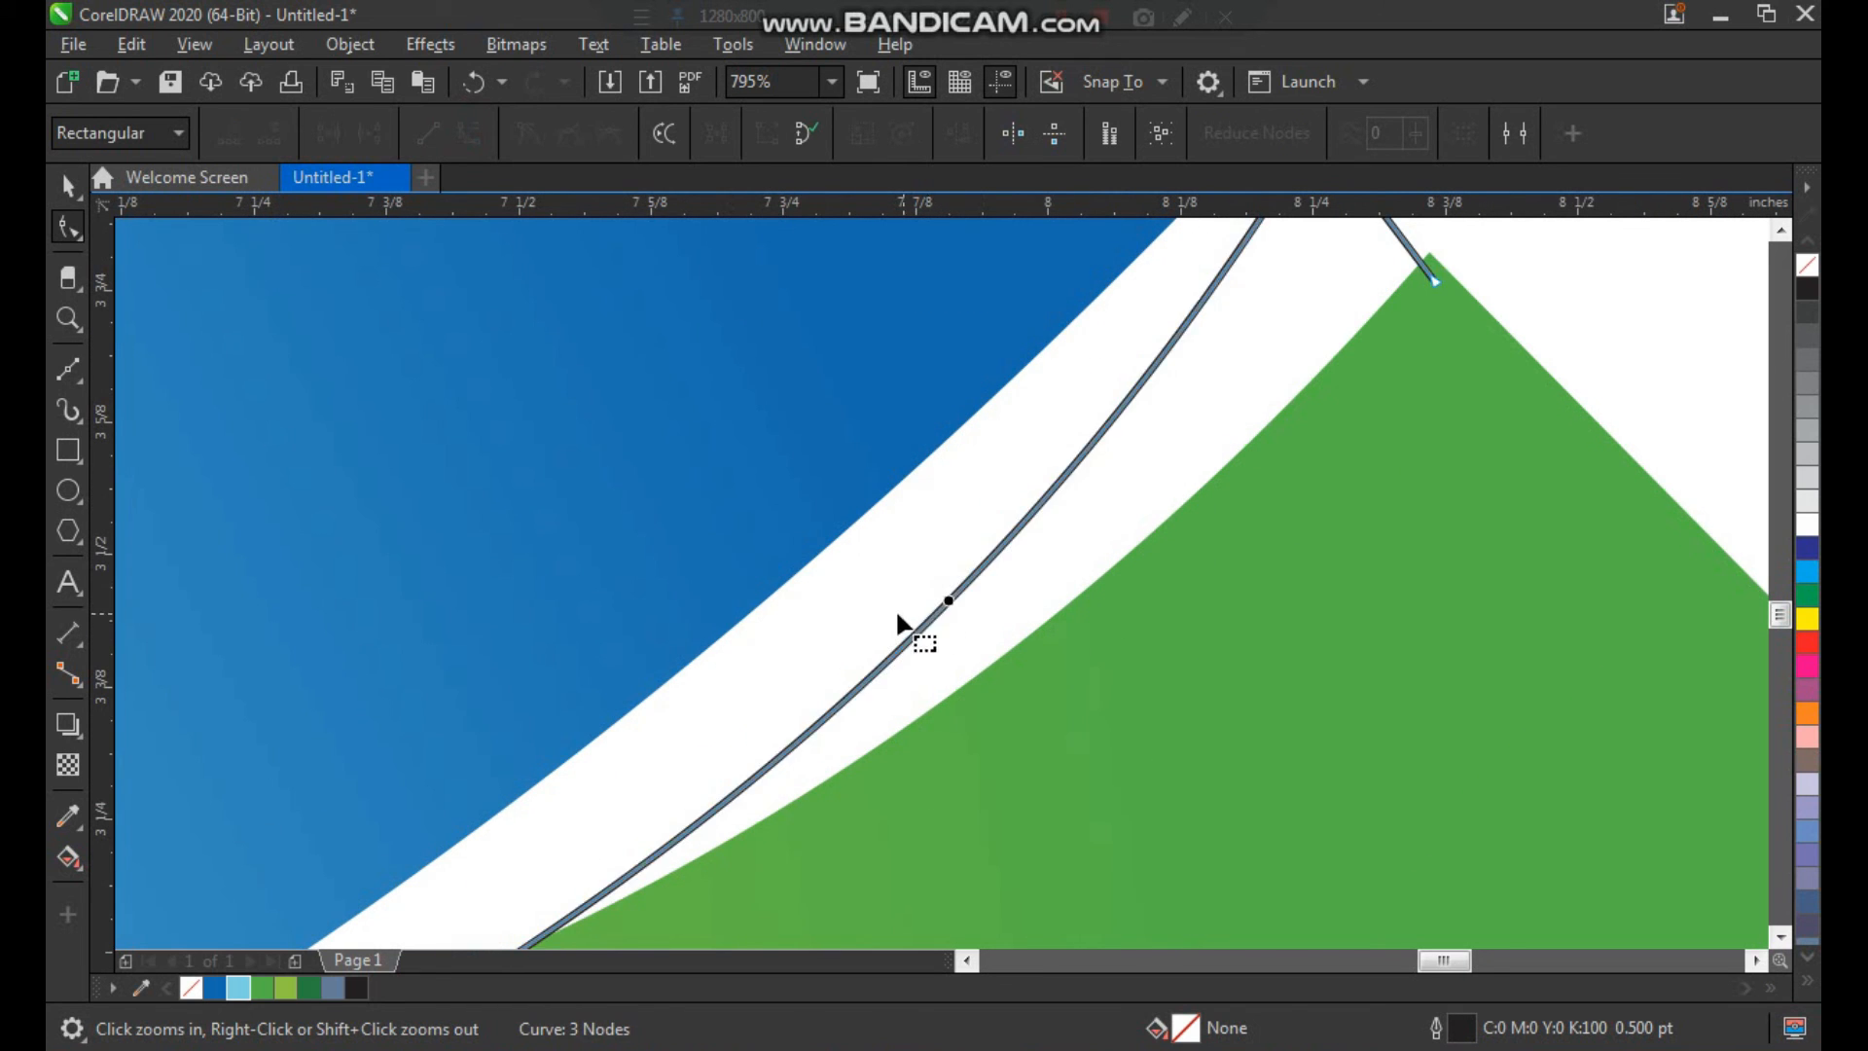
scroll(924, 613, down, 4)
key(space)
key(F2)
drag(823, 432, 1189, 825)
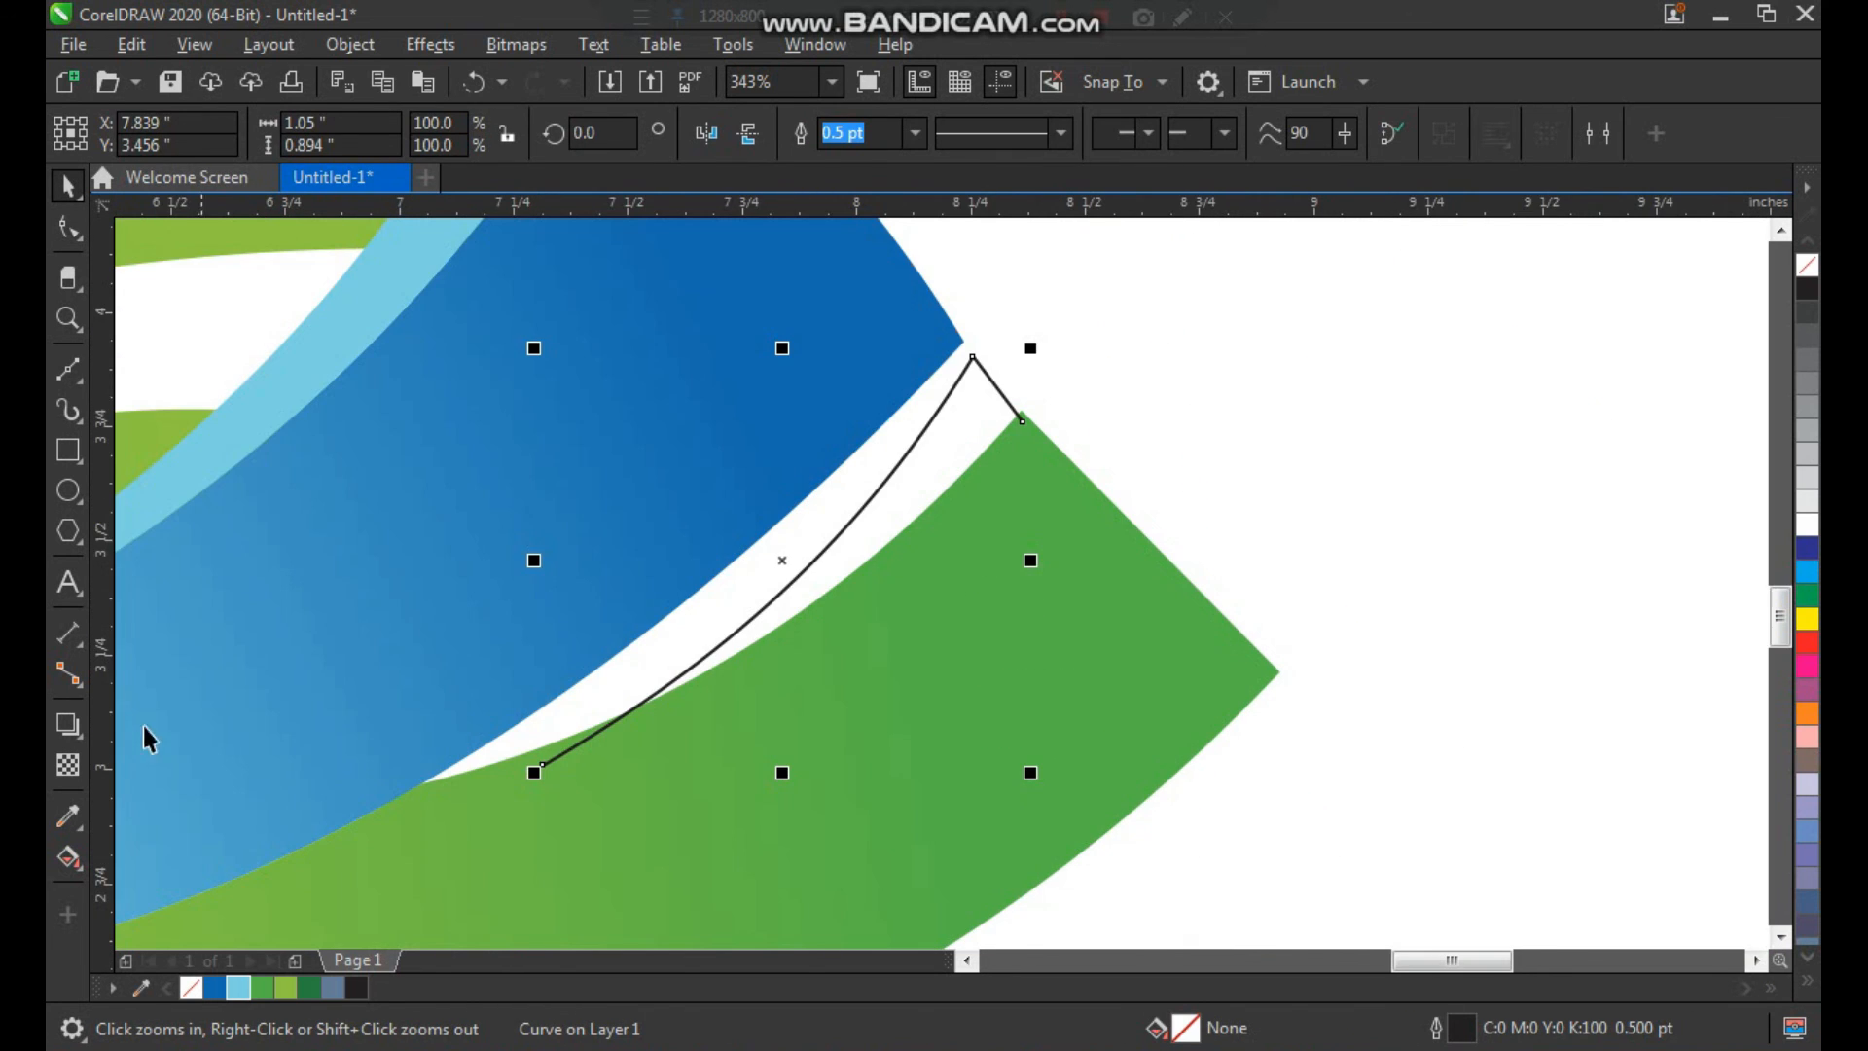
Step: Create a filled shape with Smart Fill in the narrow area between the curved line and the green swoosh
click(67, 852)
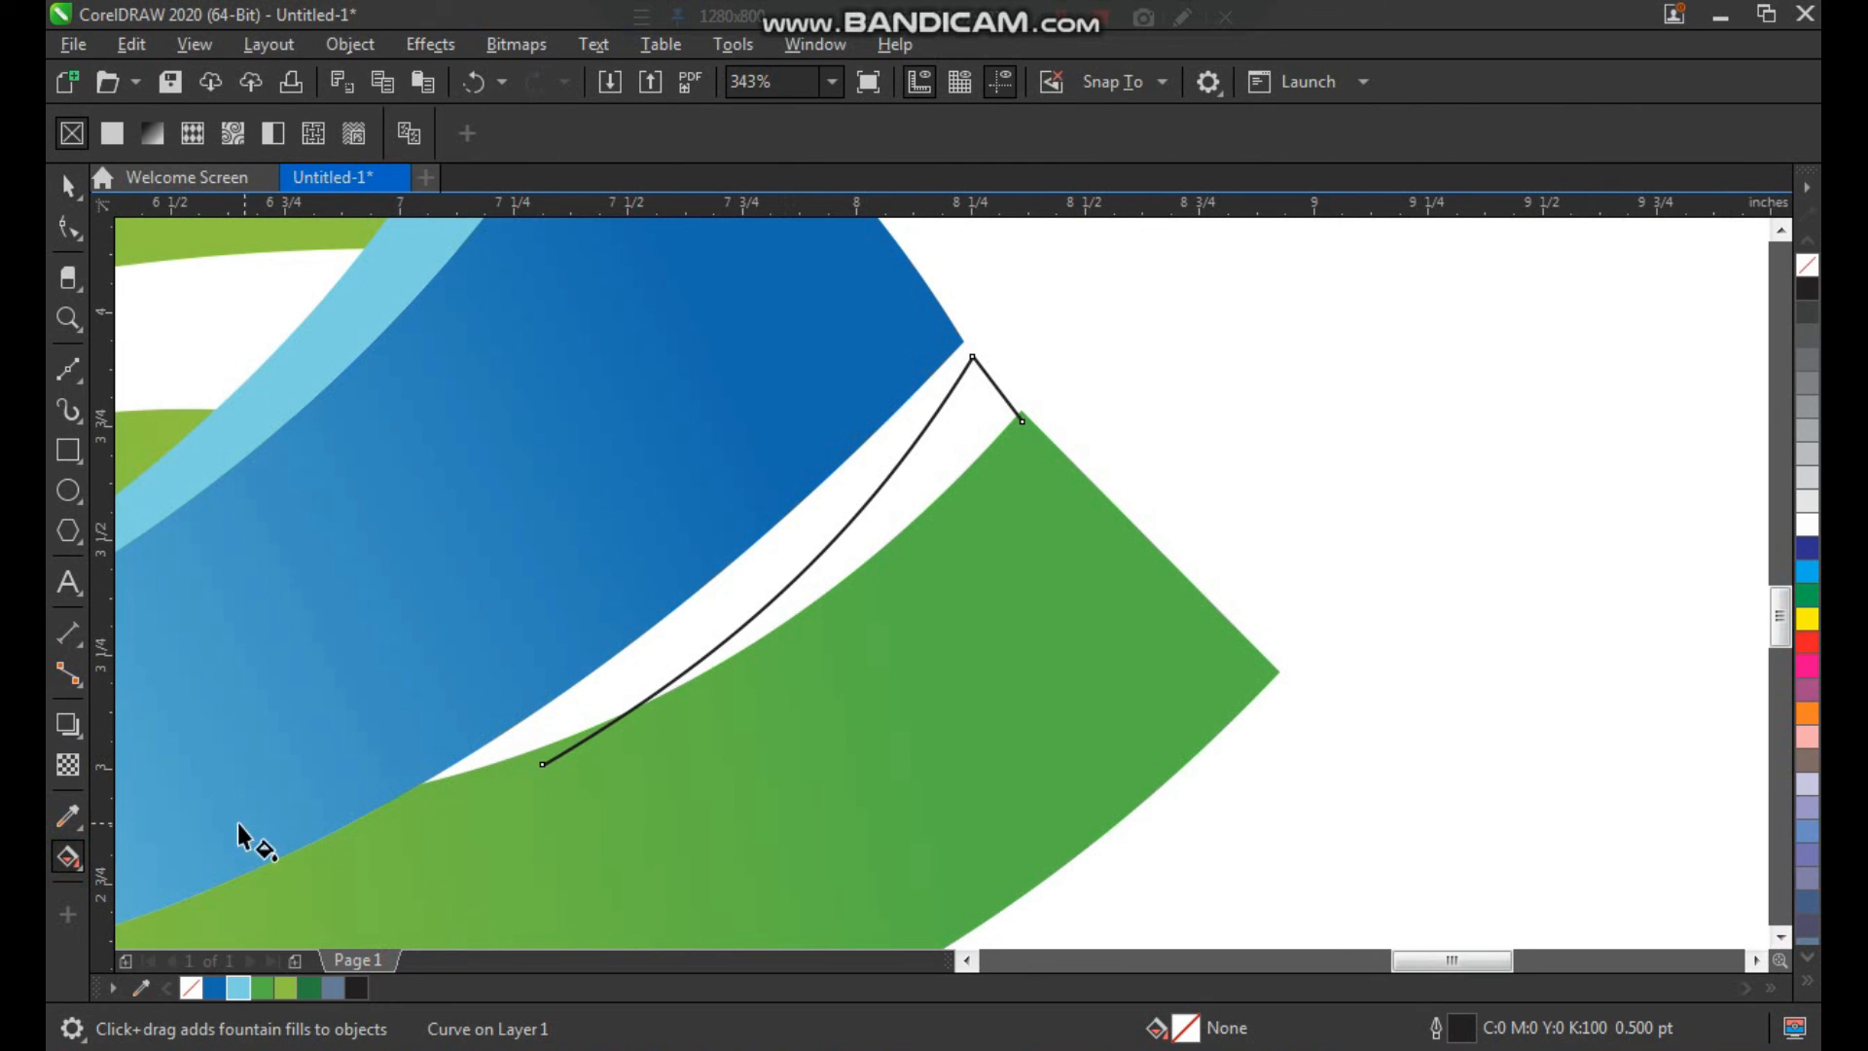
click(73, 873)
click(153, 888)
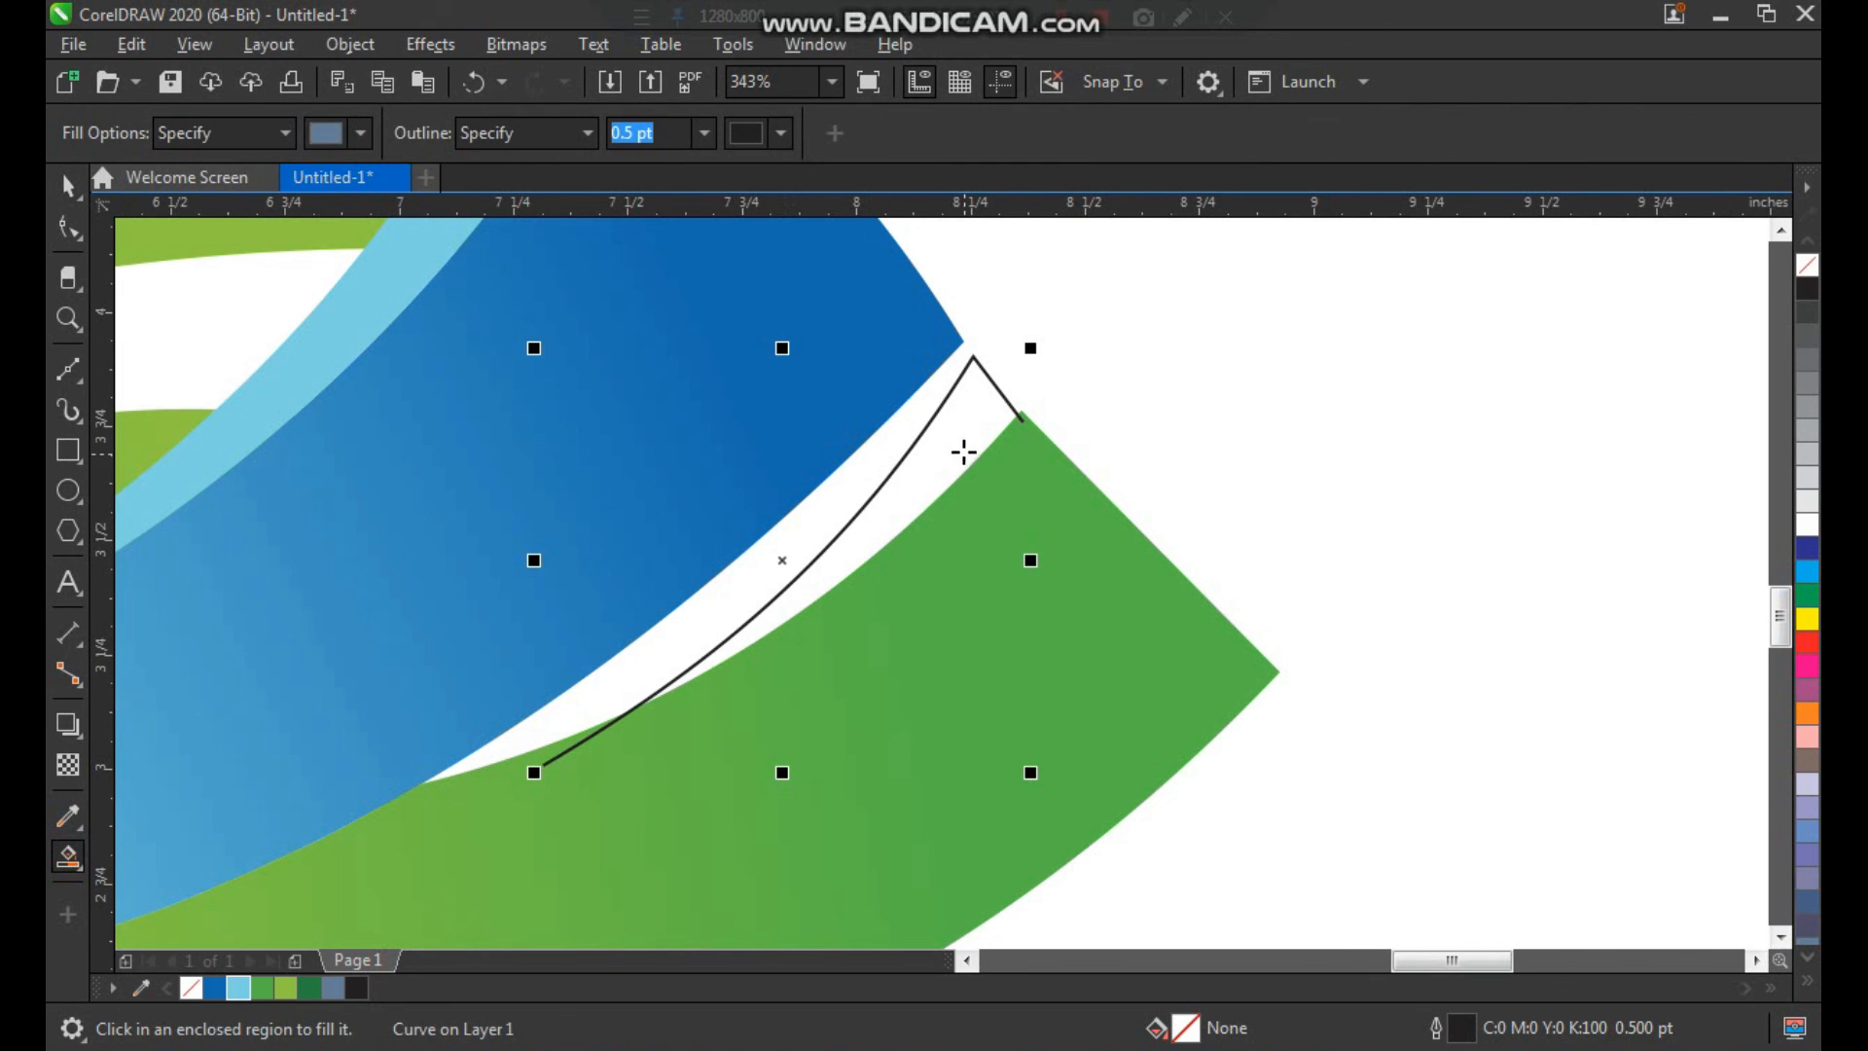
click(965, 455)
key(space)
click(1126, 389)
drag(984, 424, 1026, 421)
key(ctrl+z)
click(1143, 403)
click(965, 428)
key(z)
drag(1146, 316, 496, 869)
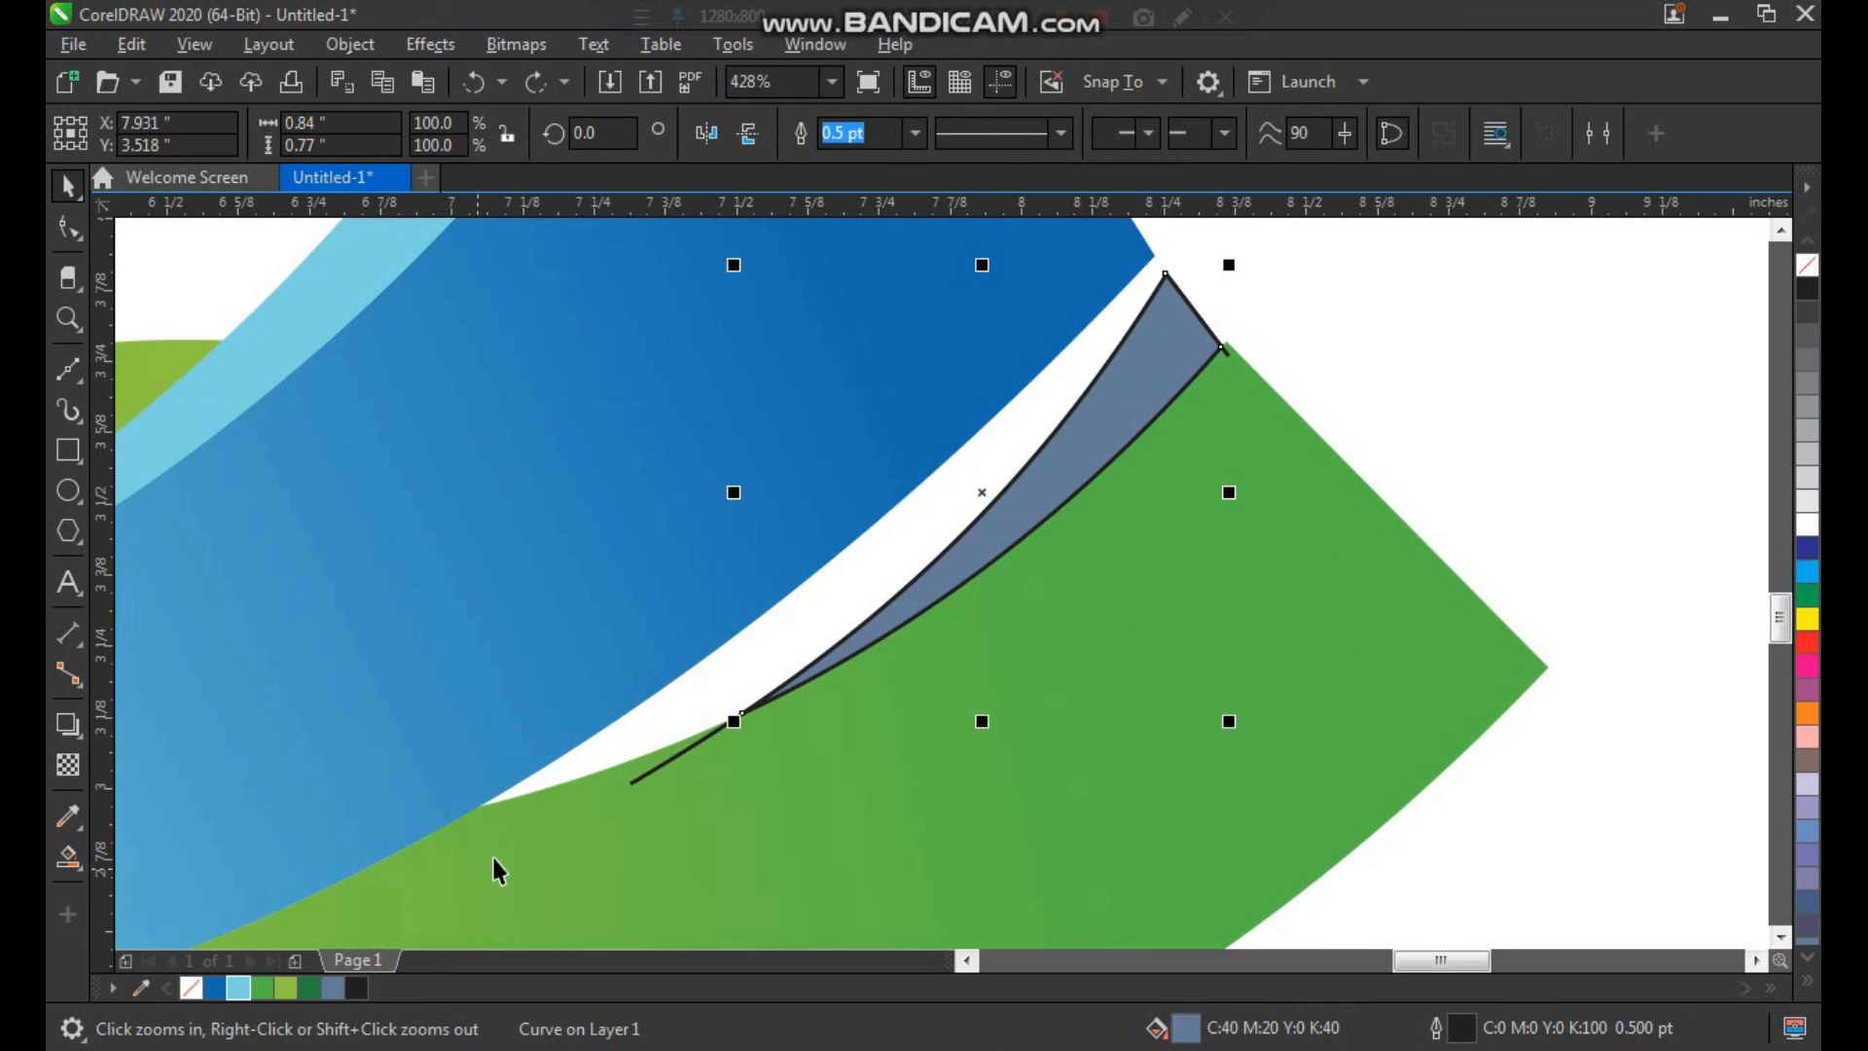
Step: Fill the narrow fold shape with light green (#90C73E) and remove its outline
click(288, 989)
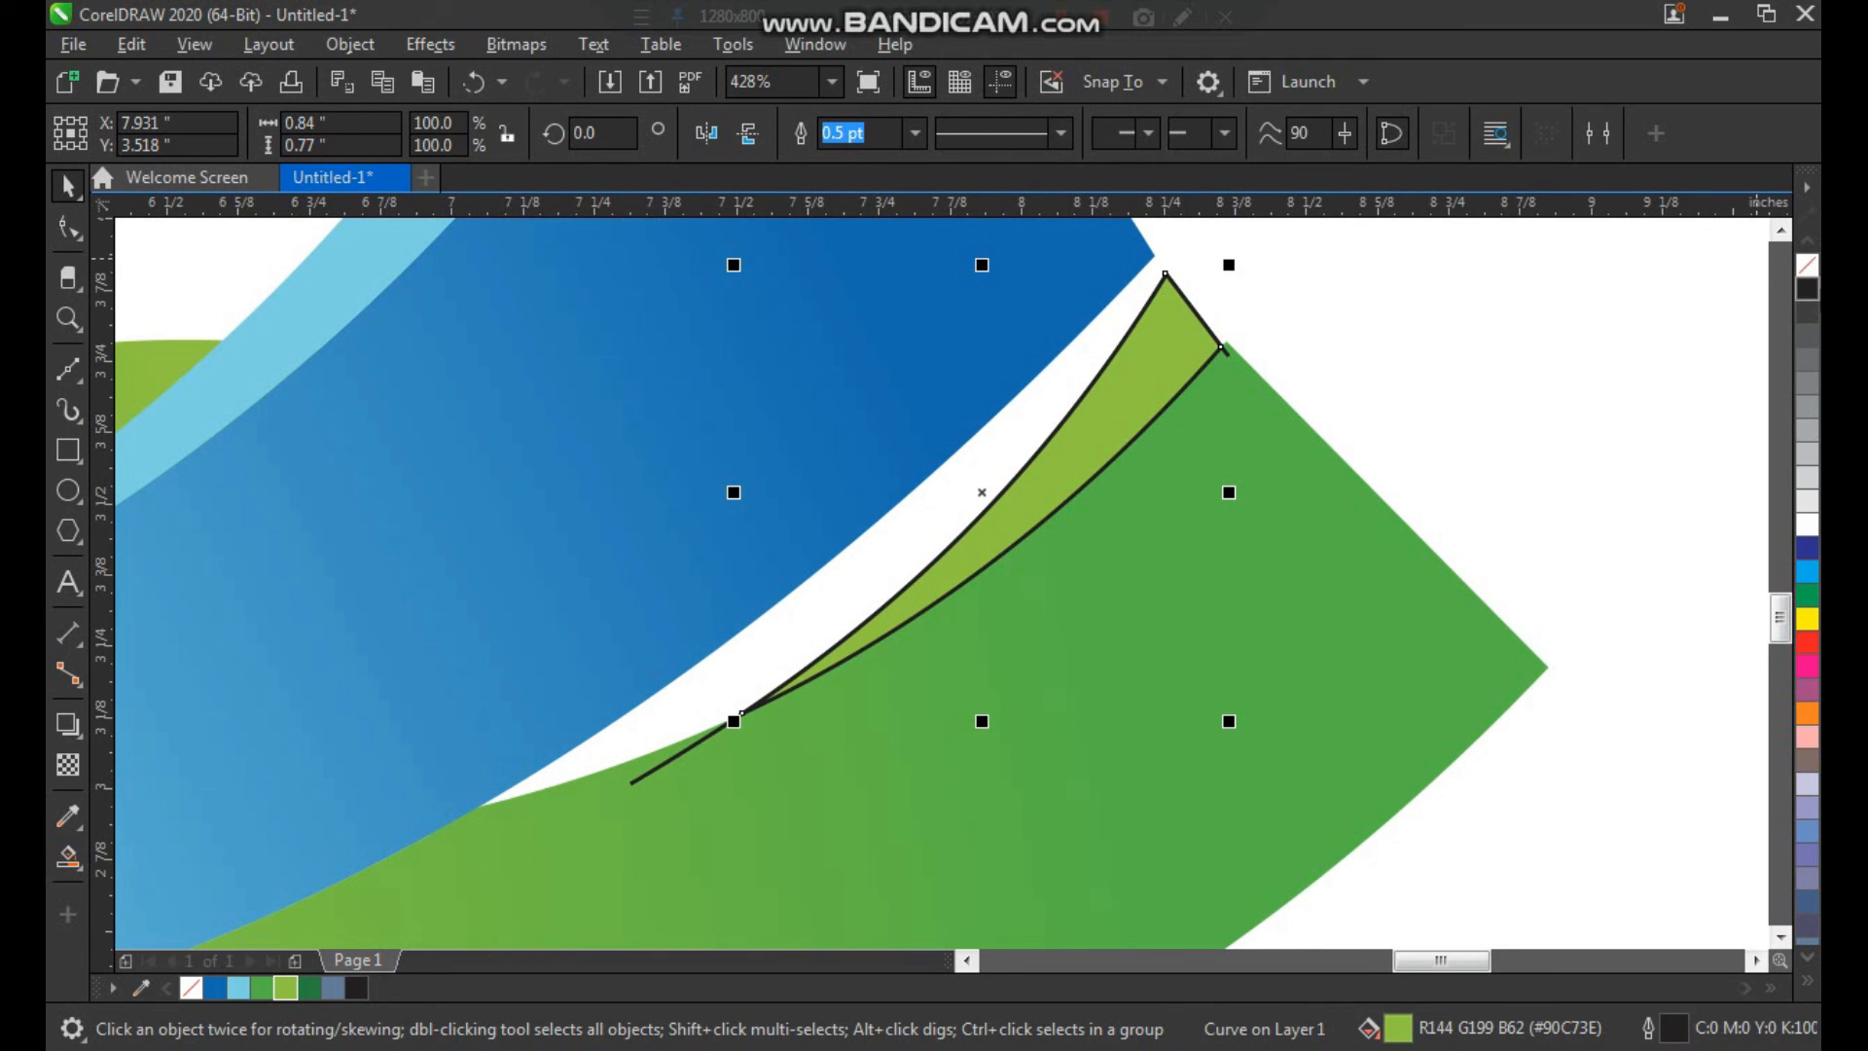
scroll(1104, 503, down, 2)
drag(1229, 379, 968, 603)
right_click(1814, 268)
click(1520, 408)
Step: Group all the logo's objects and reposition the group on the page
key(F3)
key(F2)
drag(684, 296, 1147, 756)
drag(1236, 803, 1235, 803)
key(ctrl+g)
drag(1050, 735, 948, 696)
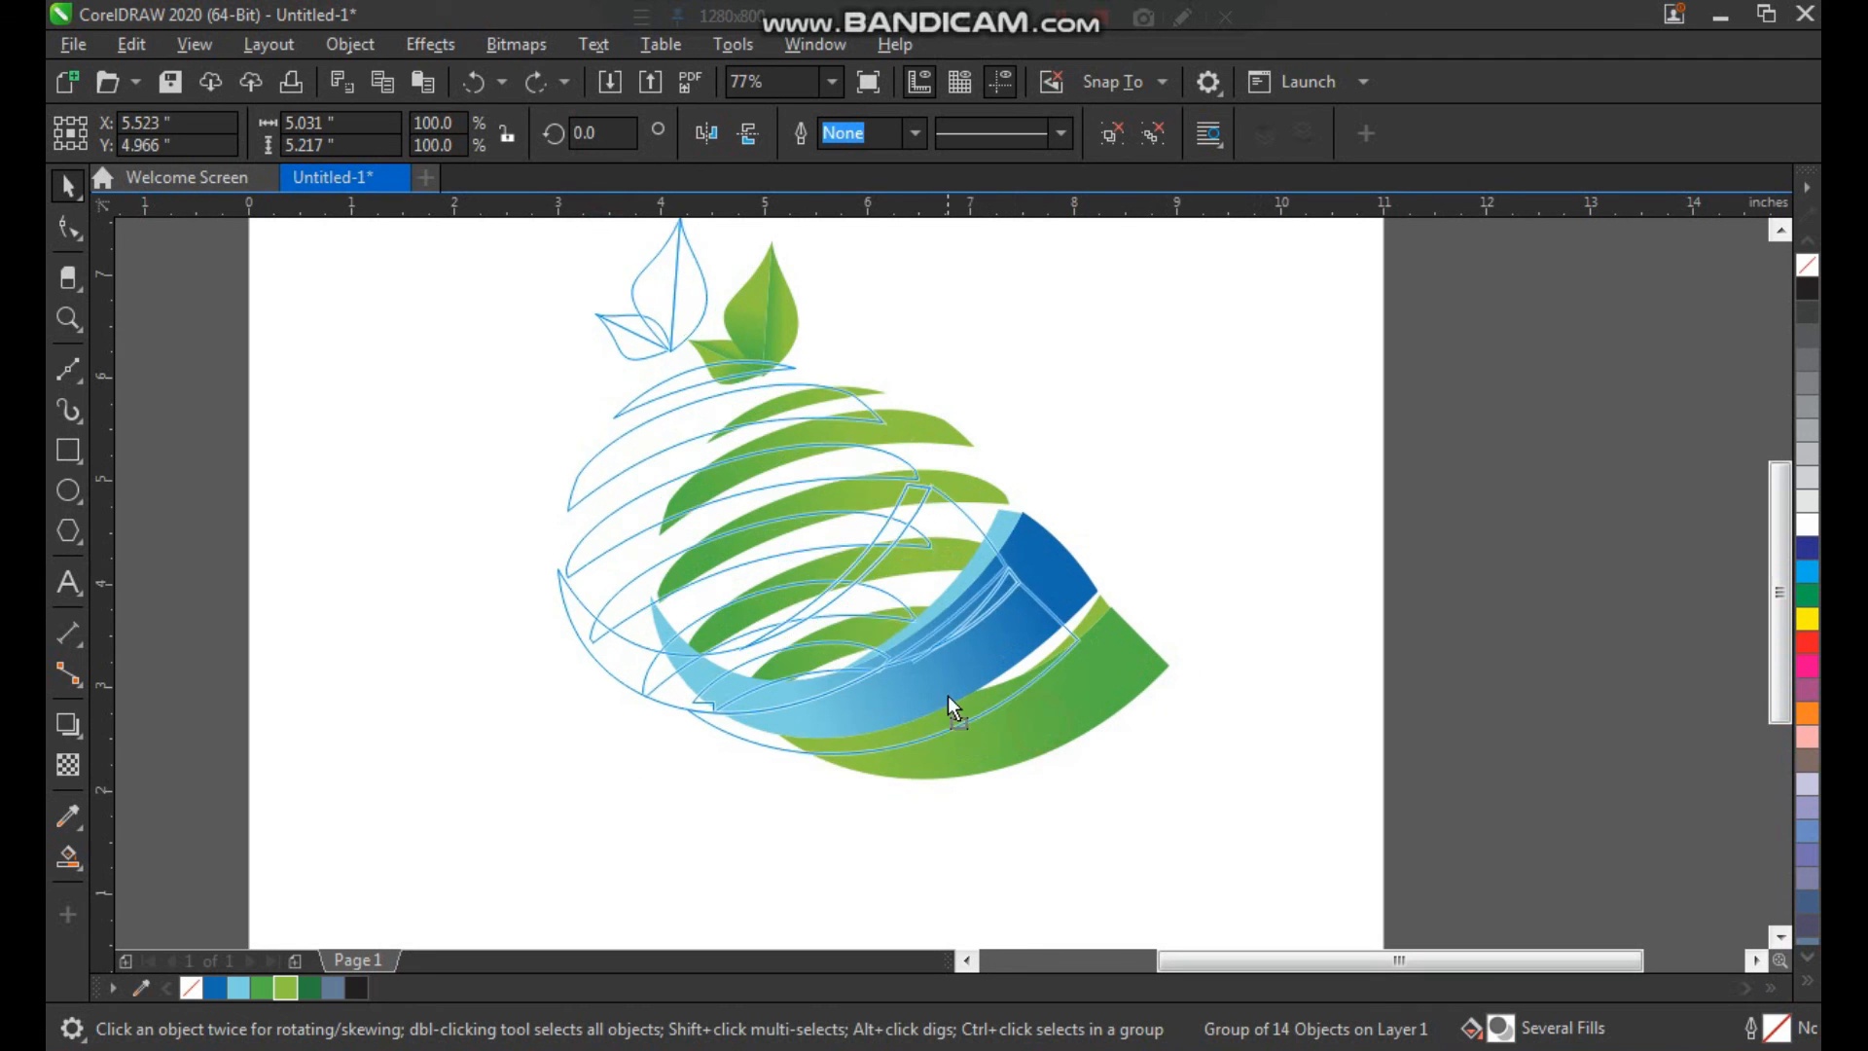
key(F3)
key(F2)
drag(671, 456, 1037, 696)
drag(904, 686, 957, 675)
click(1355, 572)
Step: Draw a flat ellipse about 4.19 by 0.45 inches beneath the logo, fill it with 80% black and remove its outline
key(F2)
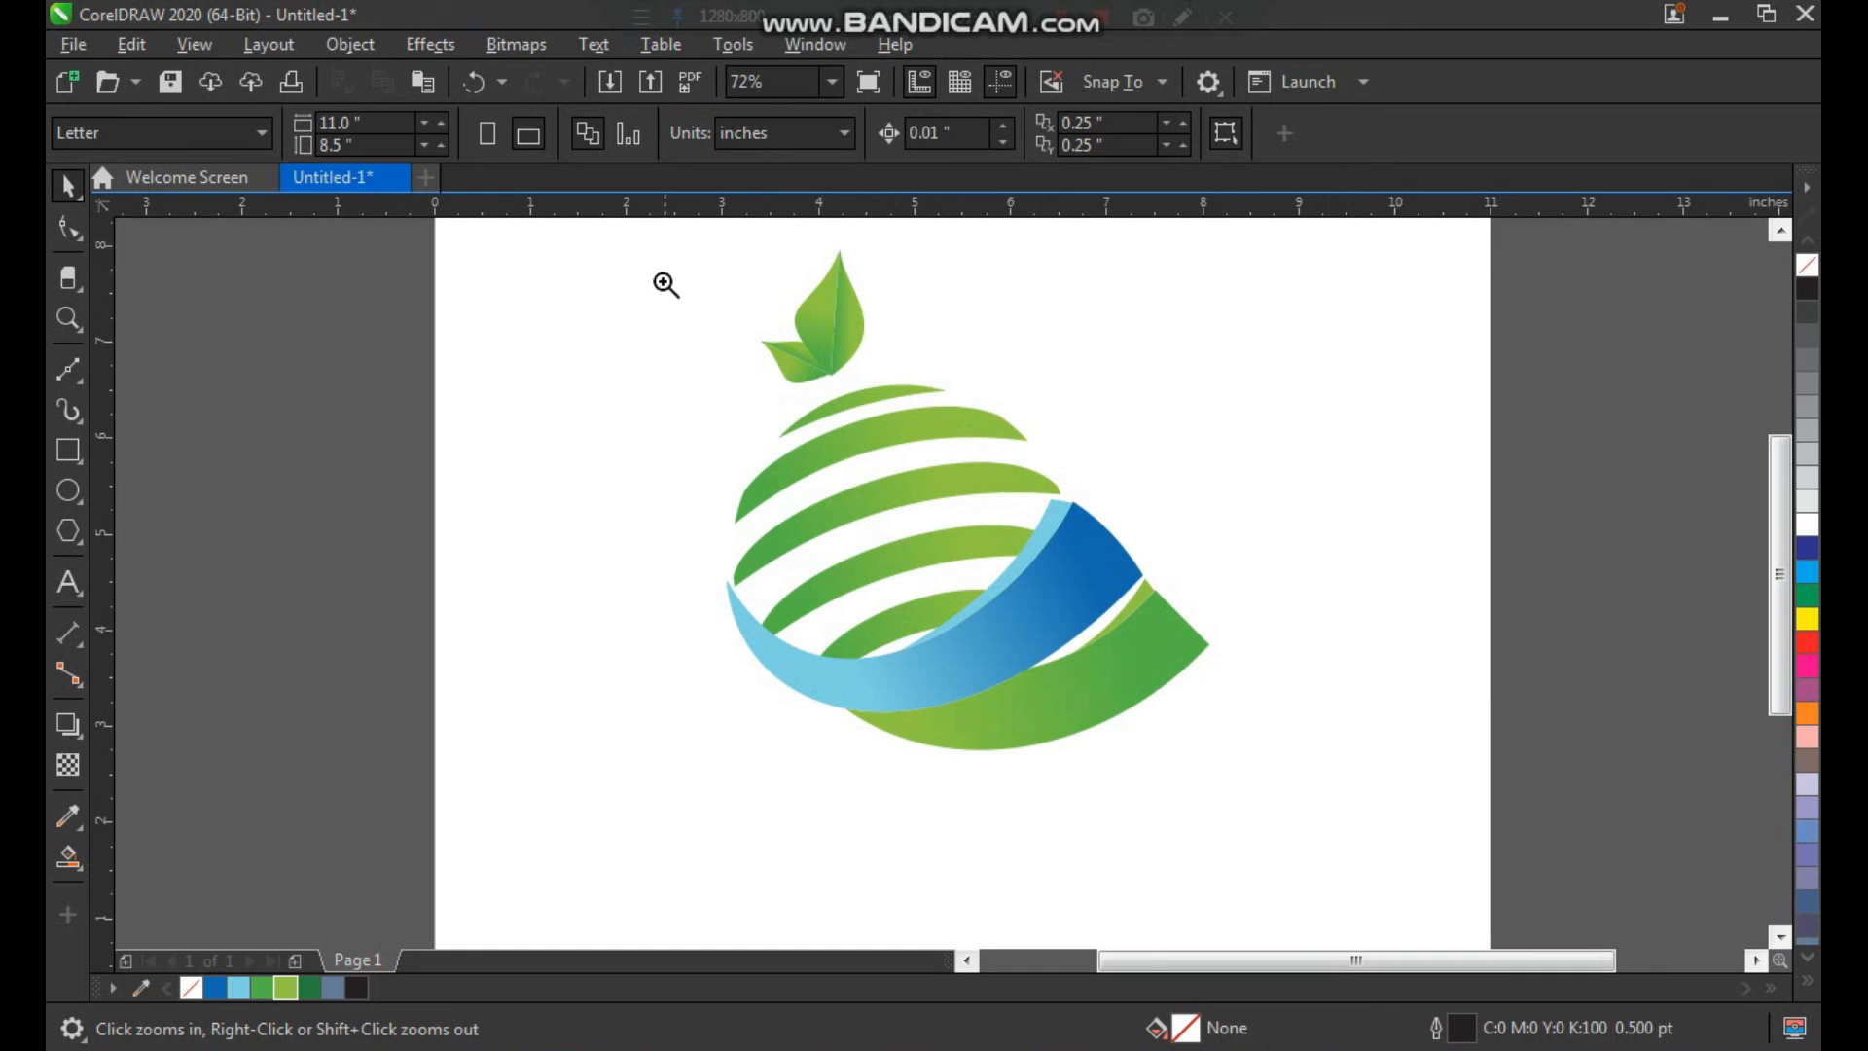
drag(1340, 869, 1340, 869)
key(F7)
drag(683, 776, 1066, 822)
key(space)
click(1807, 334)
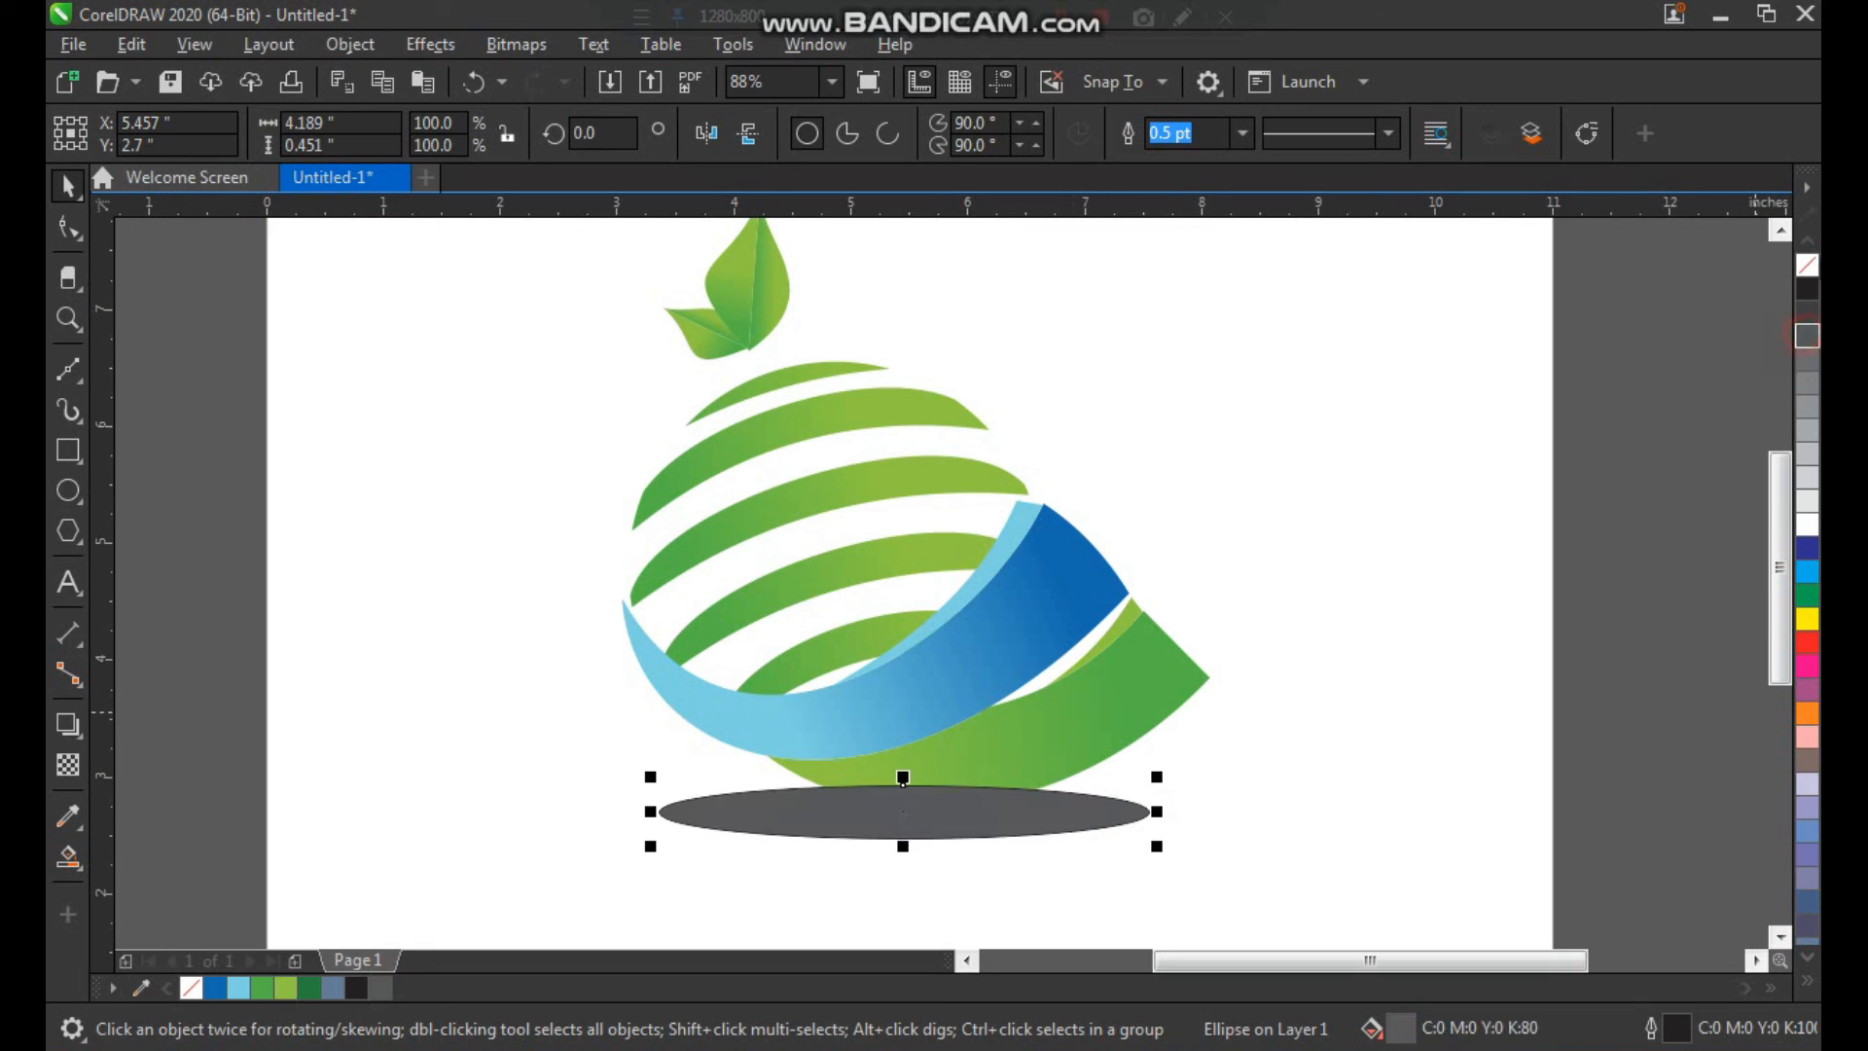
right_click(1806, 269)
Step: Convert the ellipse to a bitmap and apply a Gaussian blur with a 42.4-pixel radius
click(517, 45)
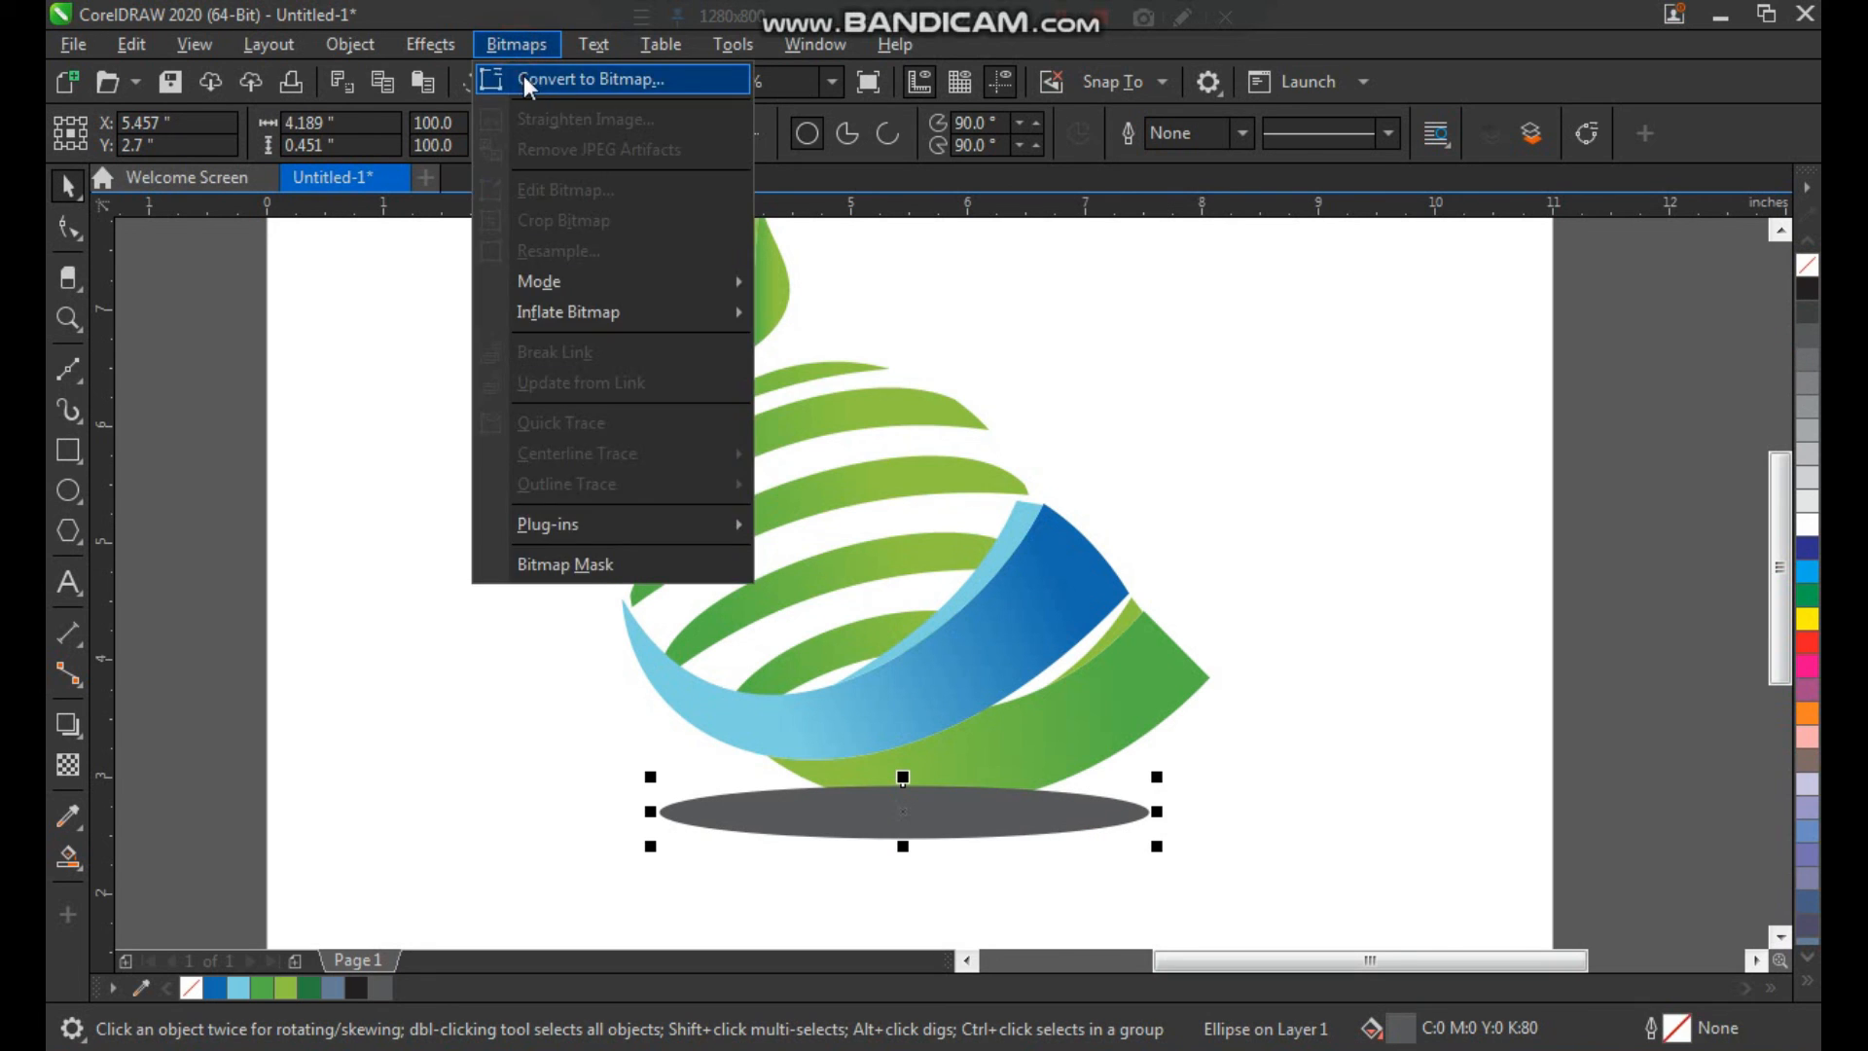
click(523, 74)
click(955, 687)
click(508, 47)
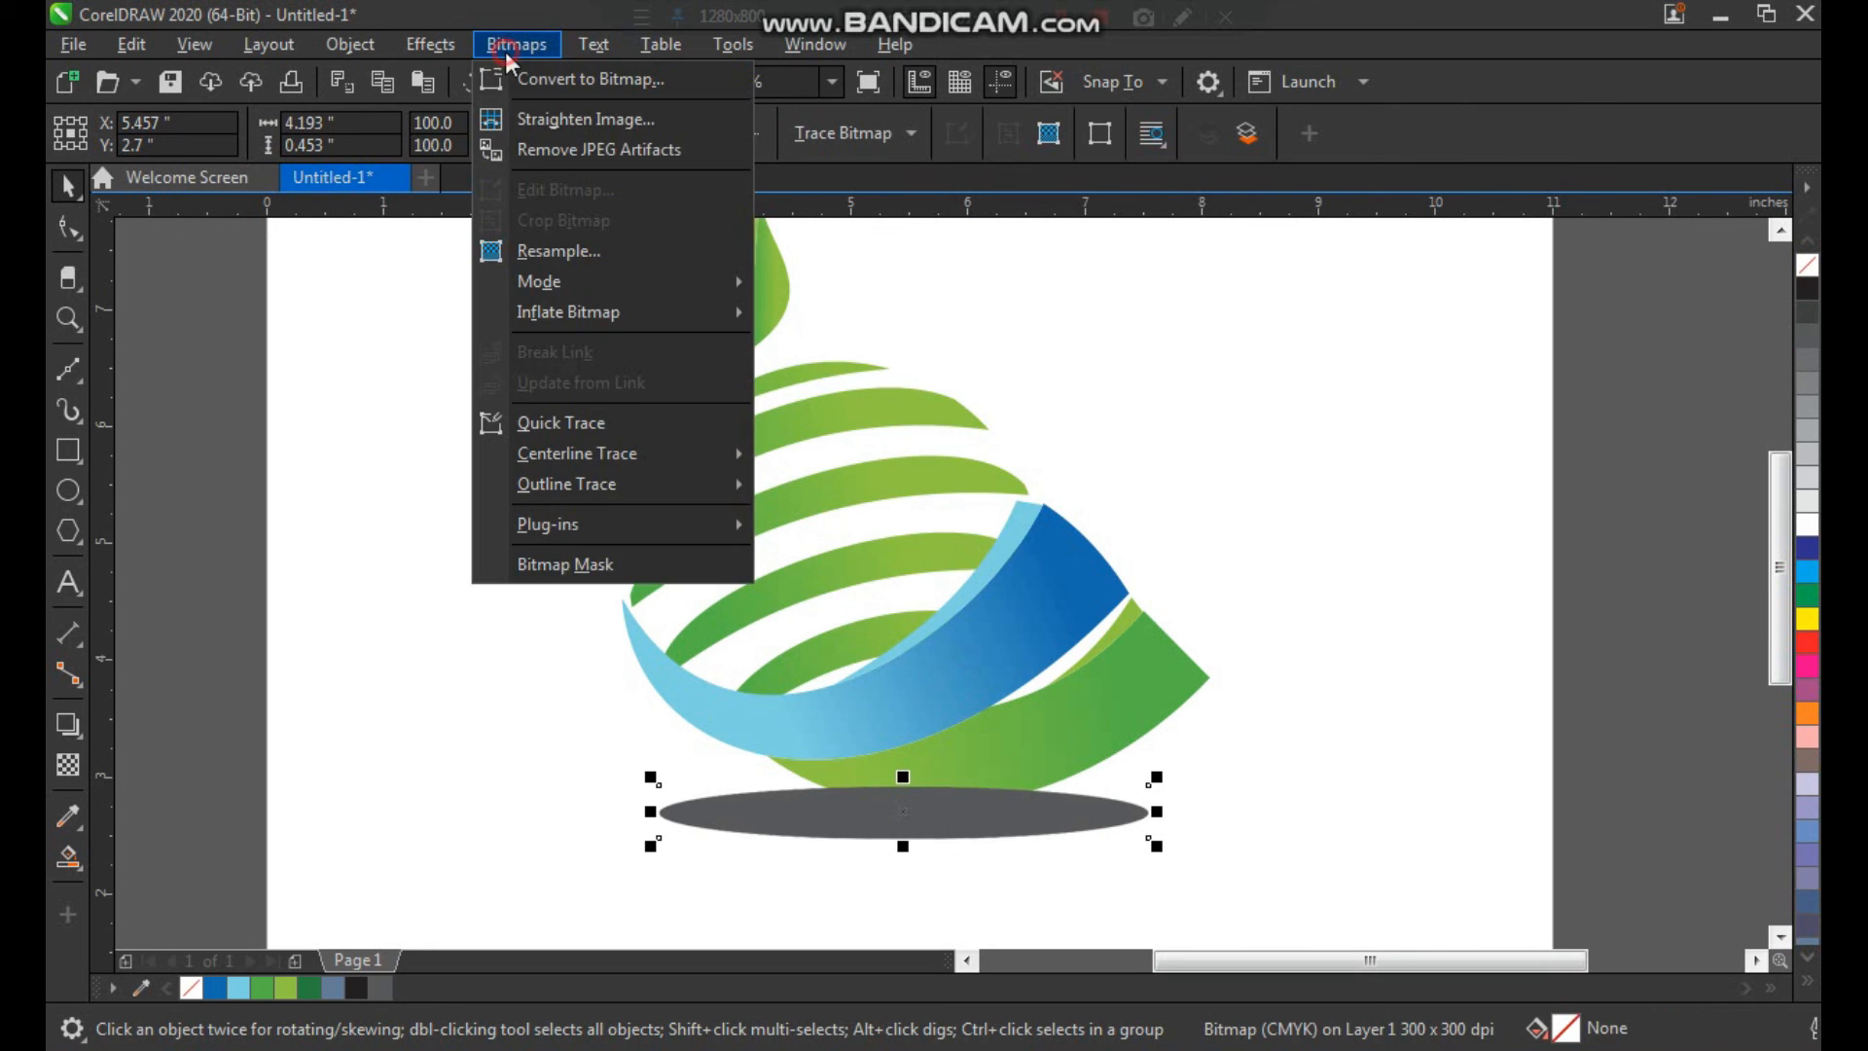
click(446, 45)
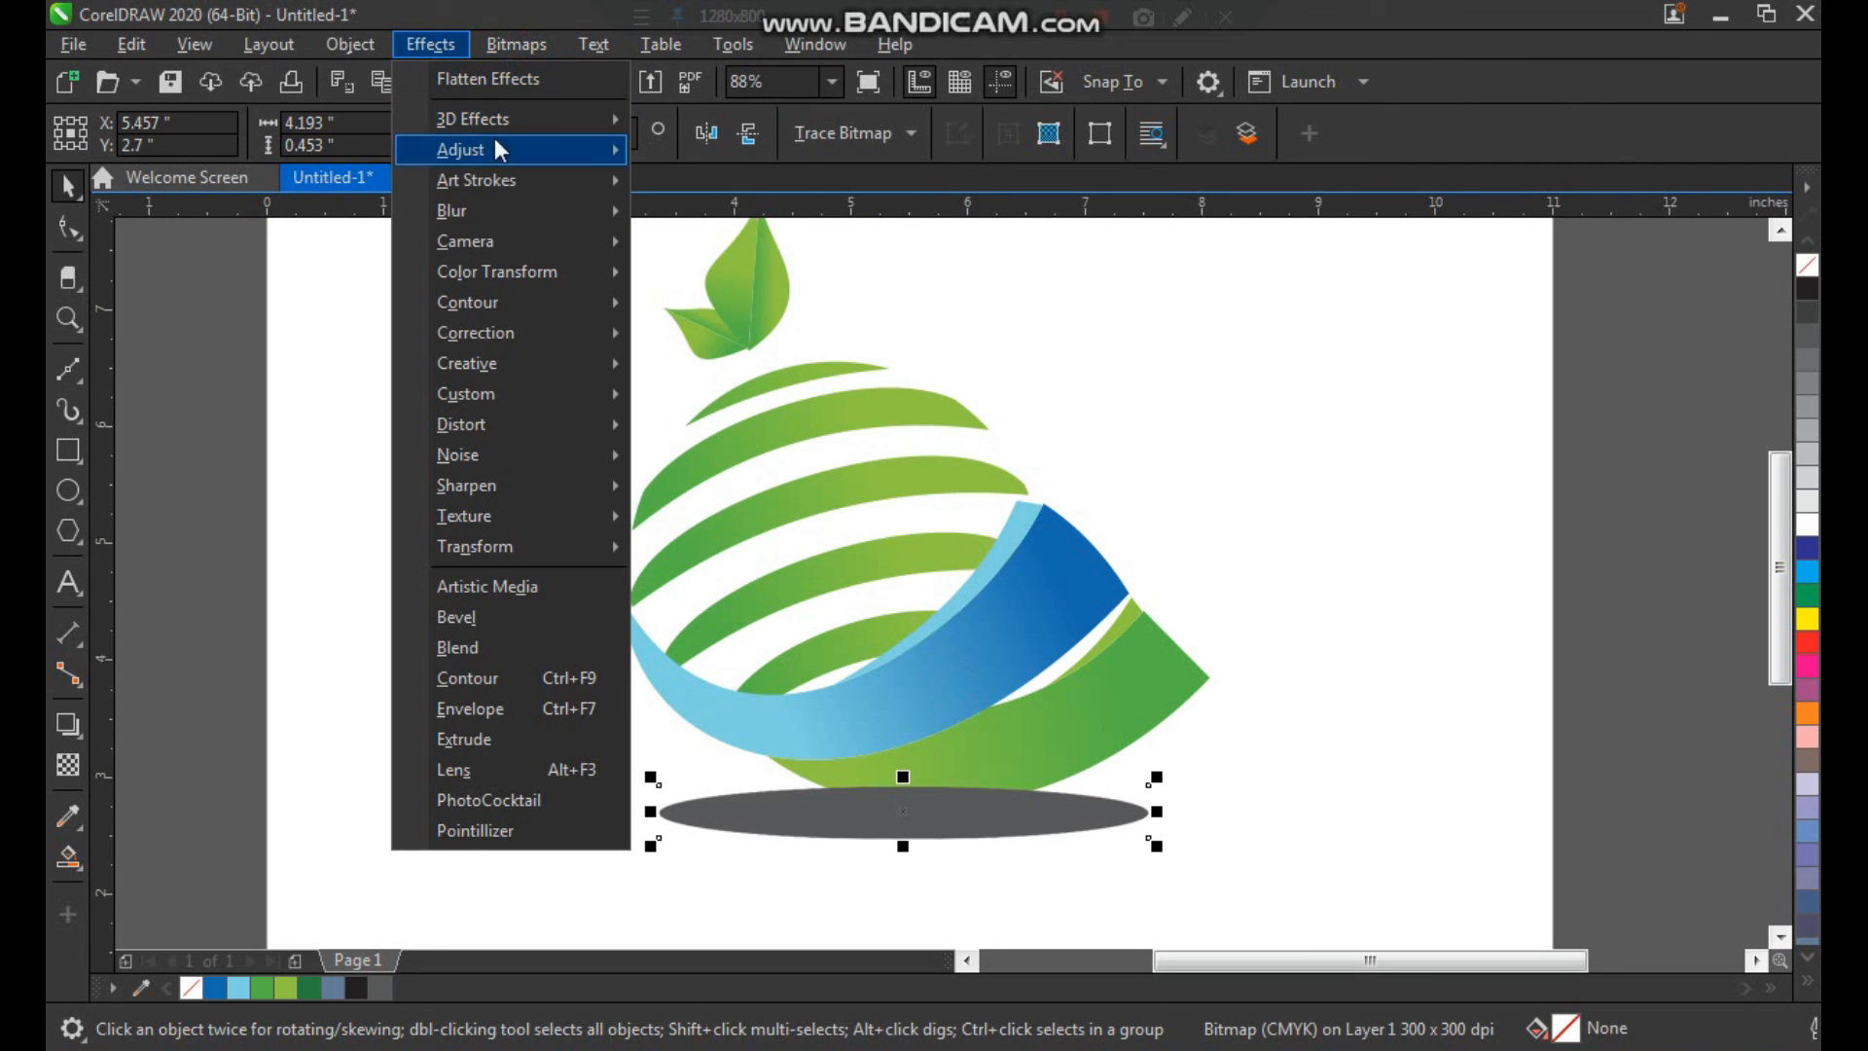
mouse_move(528, 214)
click(725, 283)
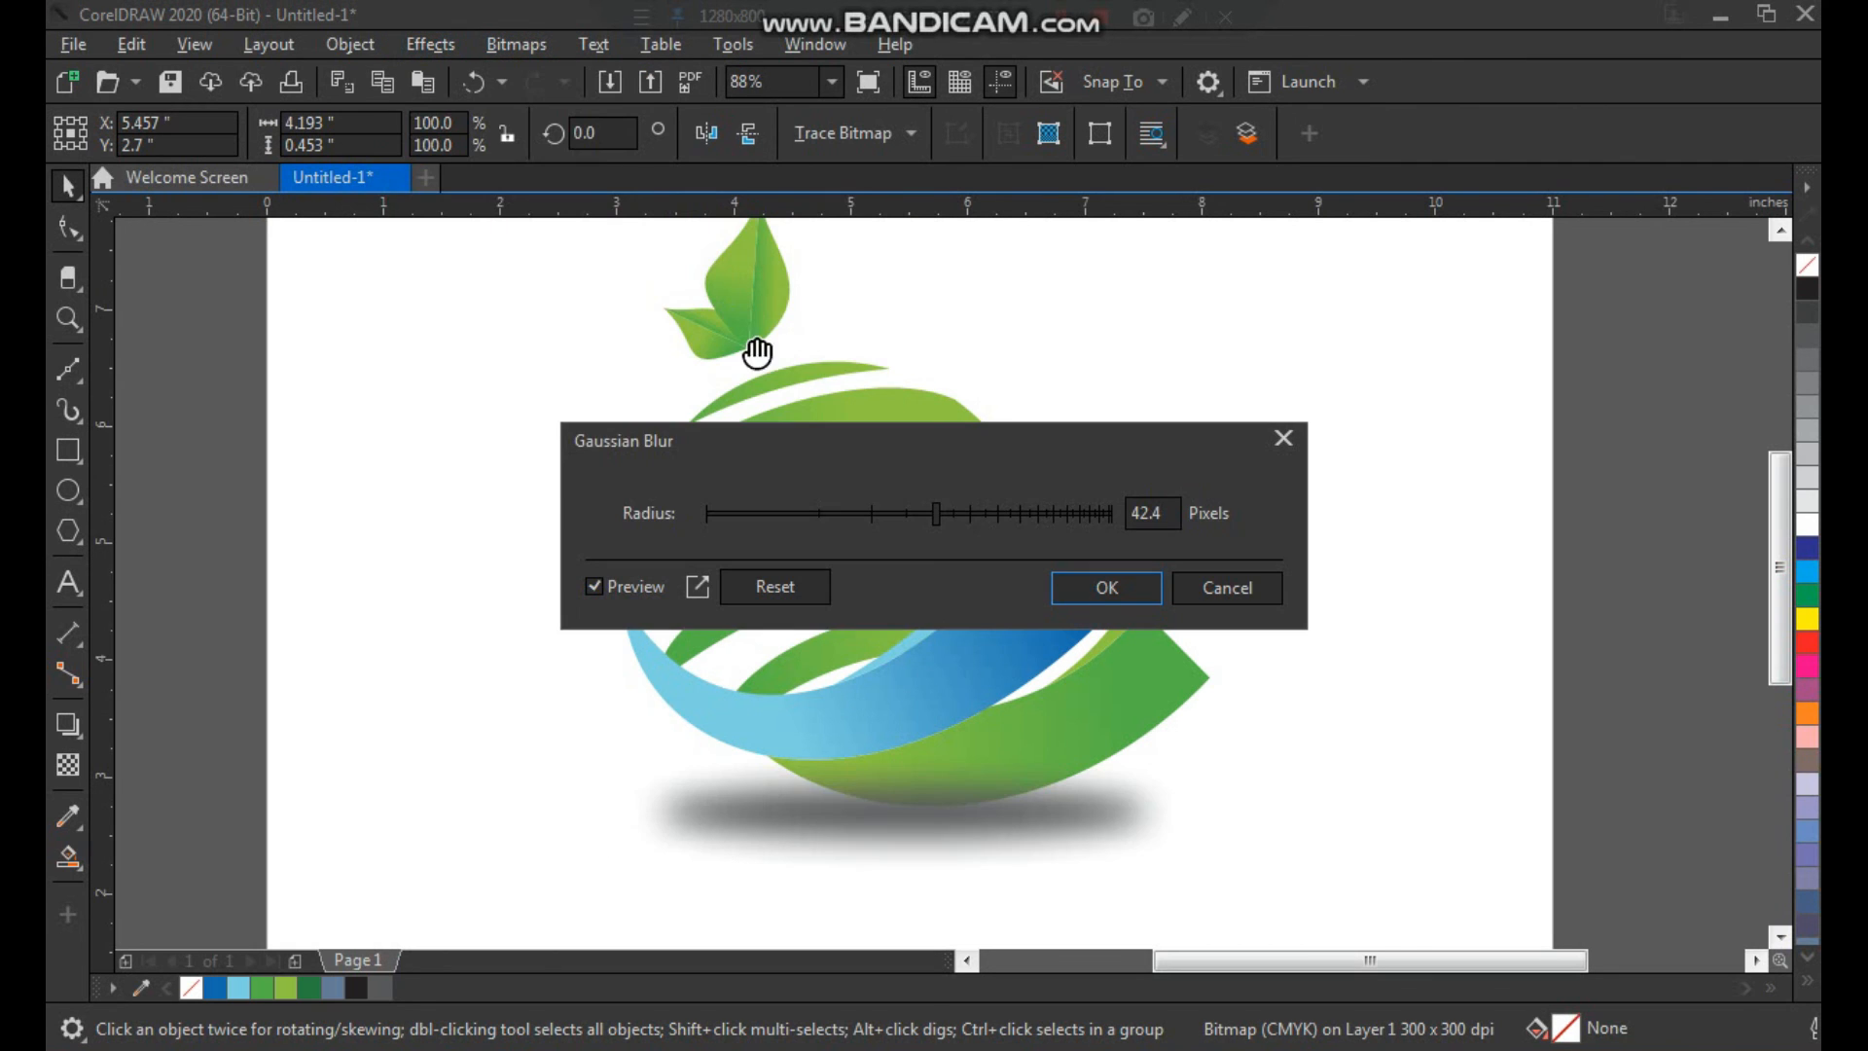
click(1068, 595)
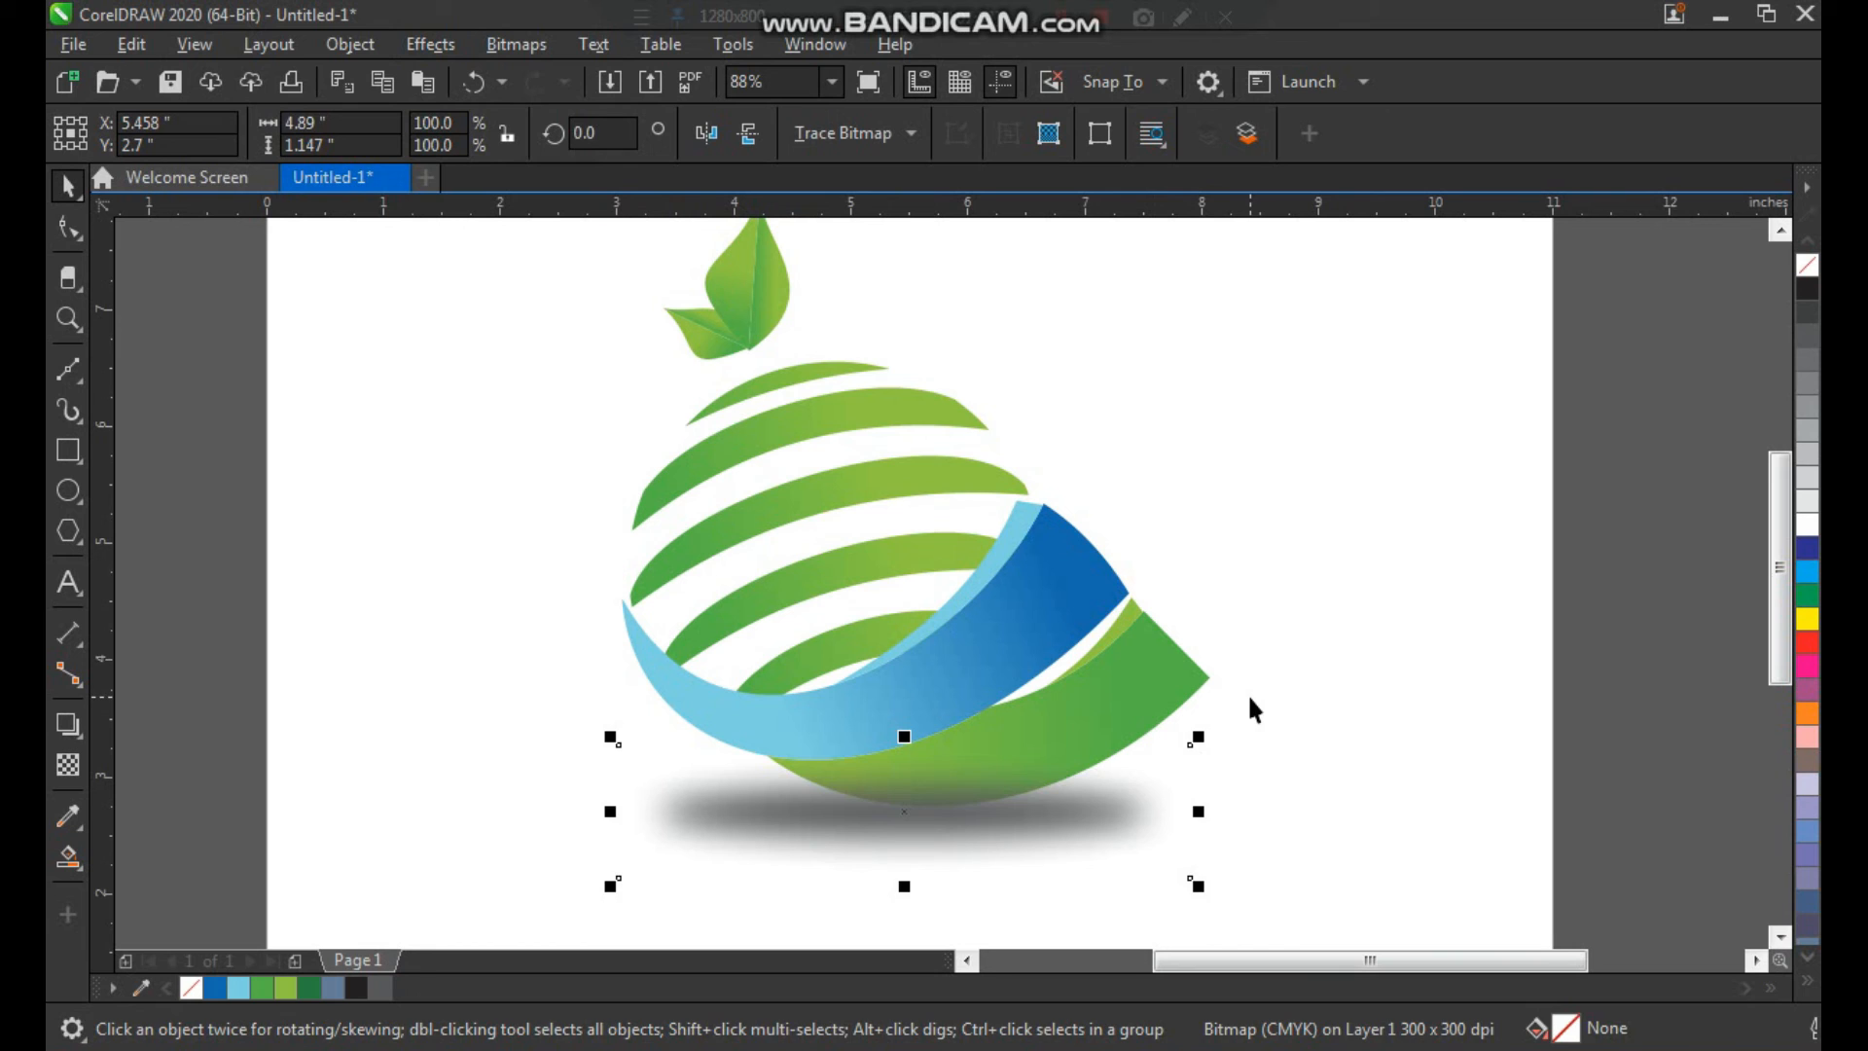
Step: Send the blurred shadow behind the logo and shift it slightly to the right
key(shift+Page_Down)
click(1358, 650)
drag(1112, 809, 1129, 809)
click(1361, 691)
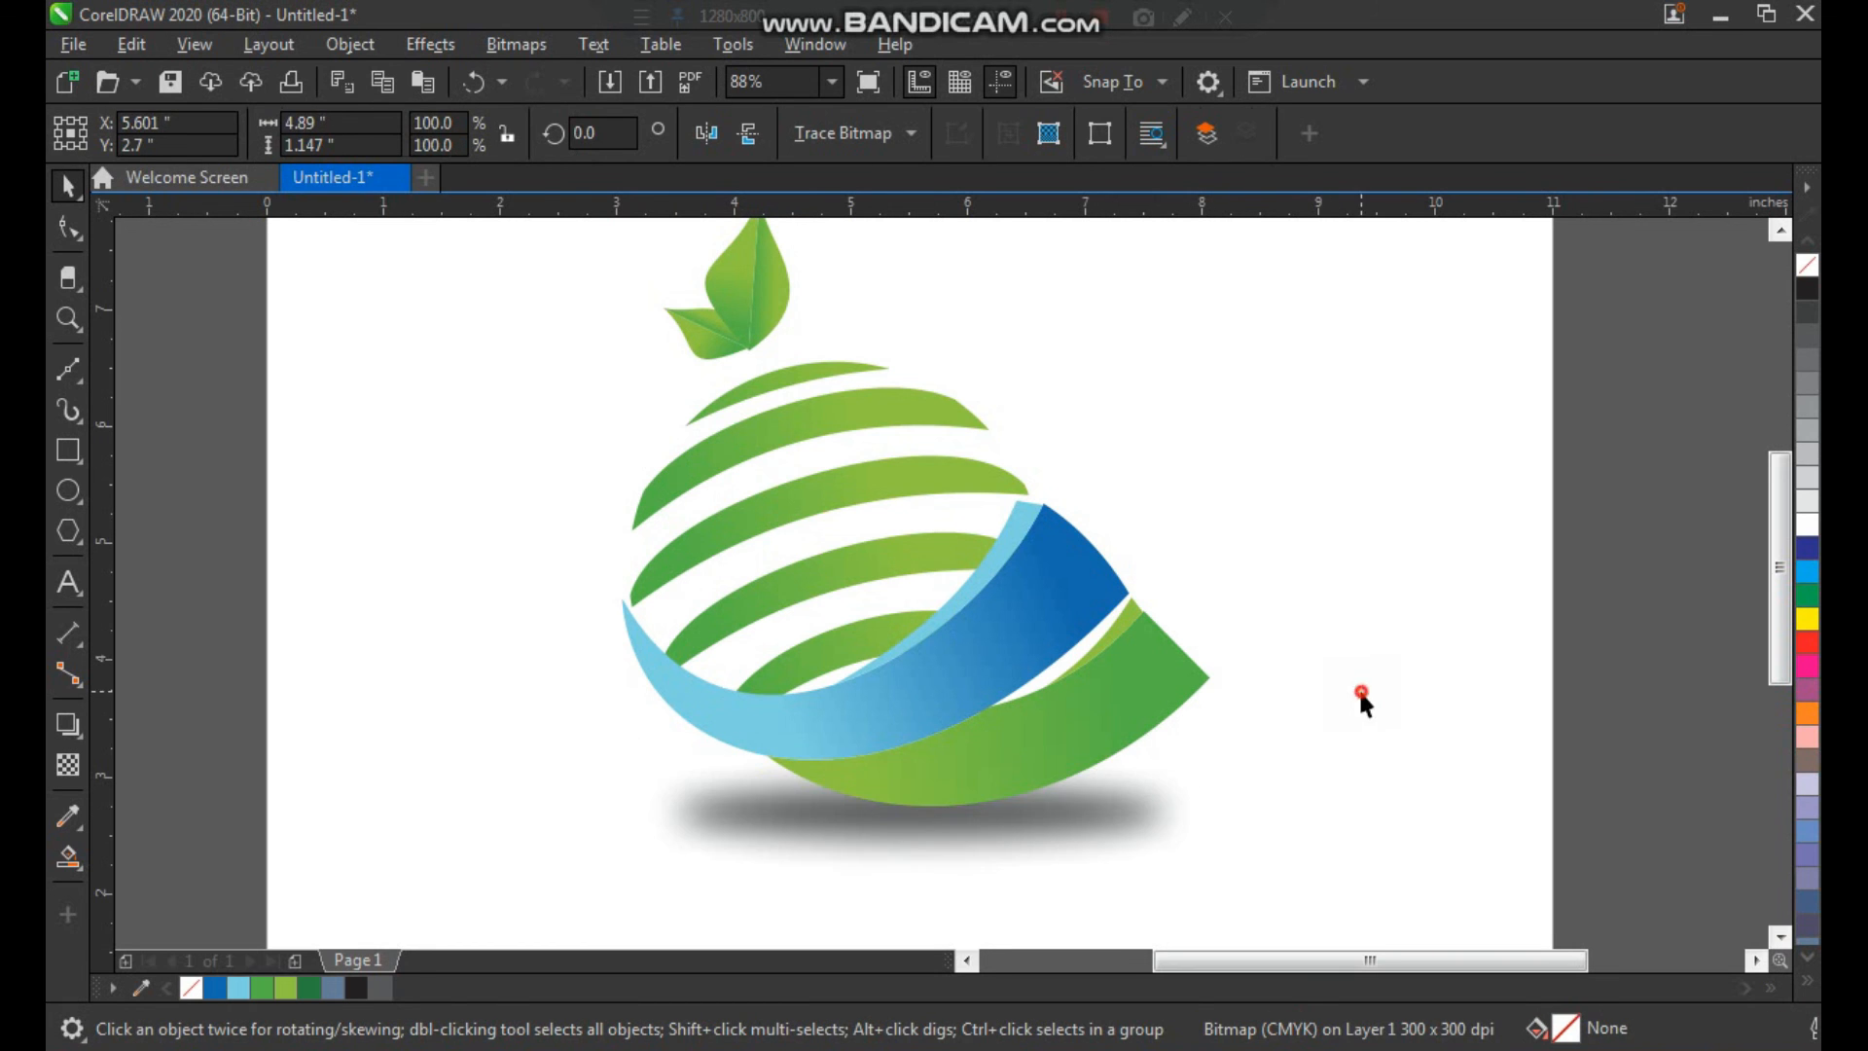
Step: Select the logo together with its shadow and move both slightly upward on the page
scroll(914, 511, down, 2)
key(F2)
drag(866, 495, 1299, 876)
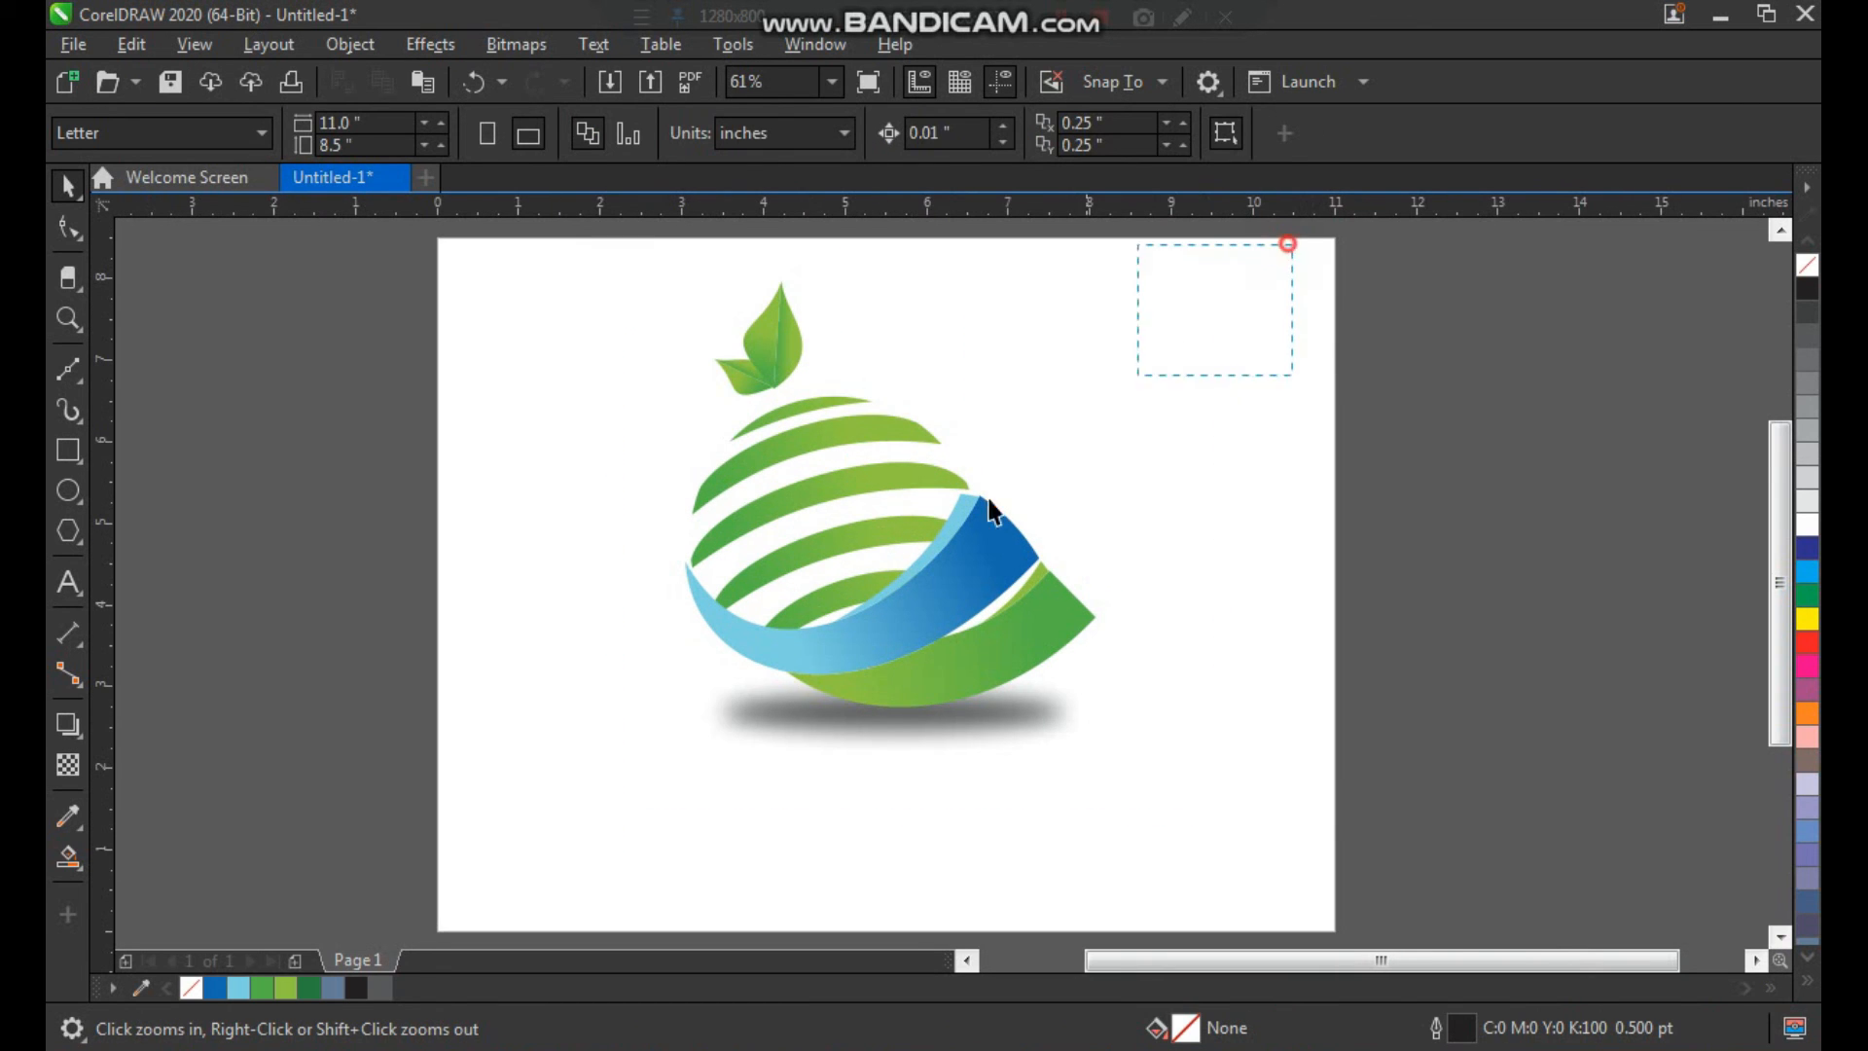
drag(988, 498, 625, 805)
mouse_move(914, 683)
mouse_down()
mouse_move(937, 668)
mouse_move(915, 678)
mouse_up()
click(1162, 570)
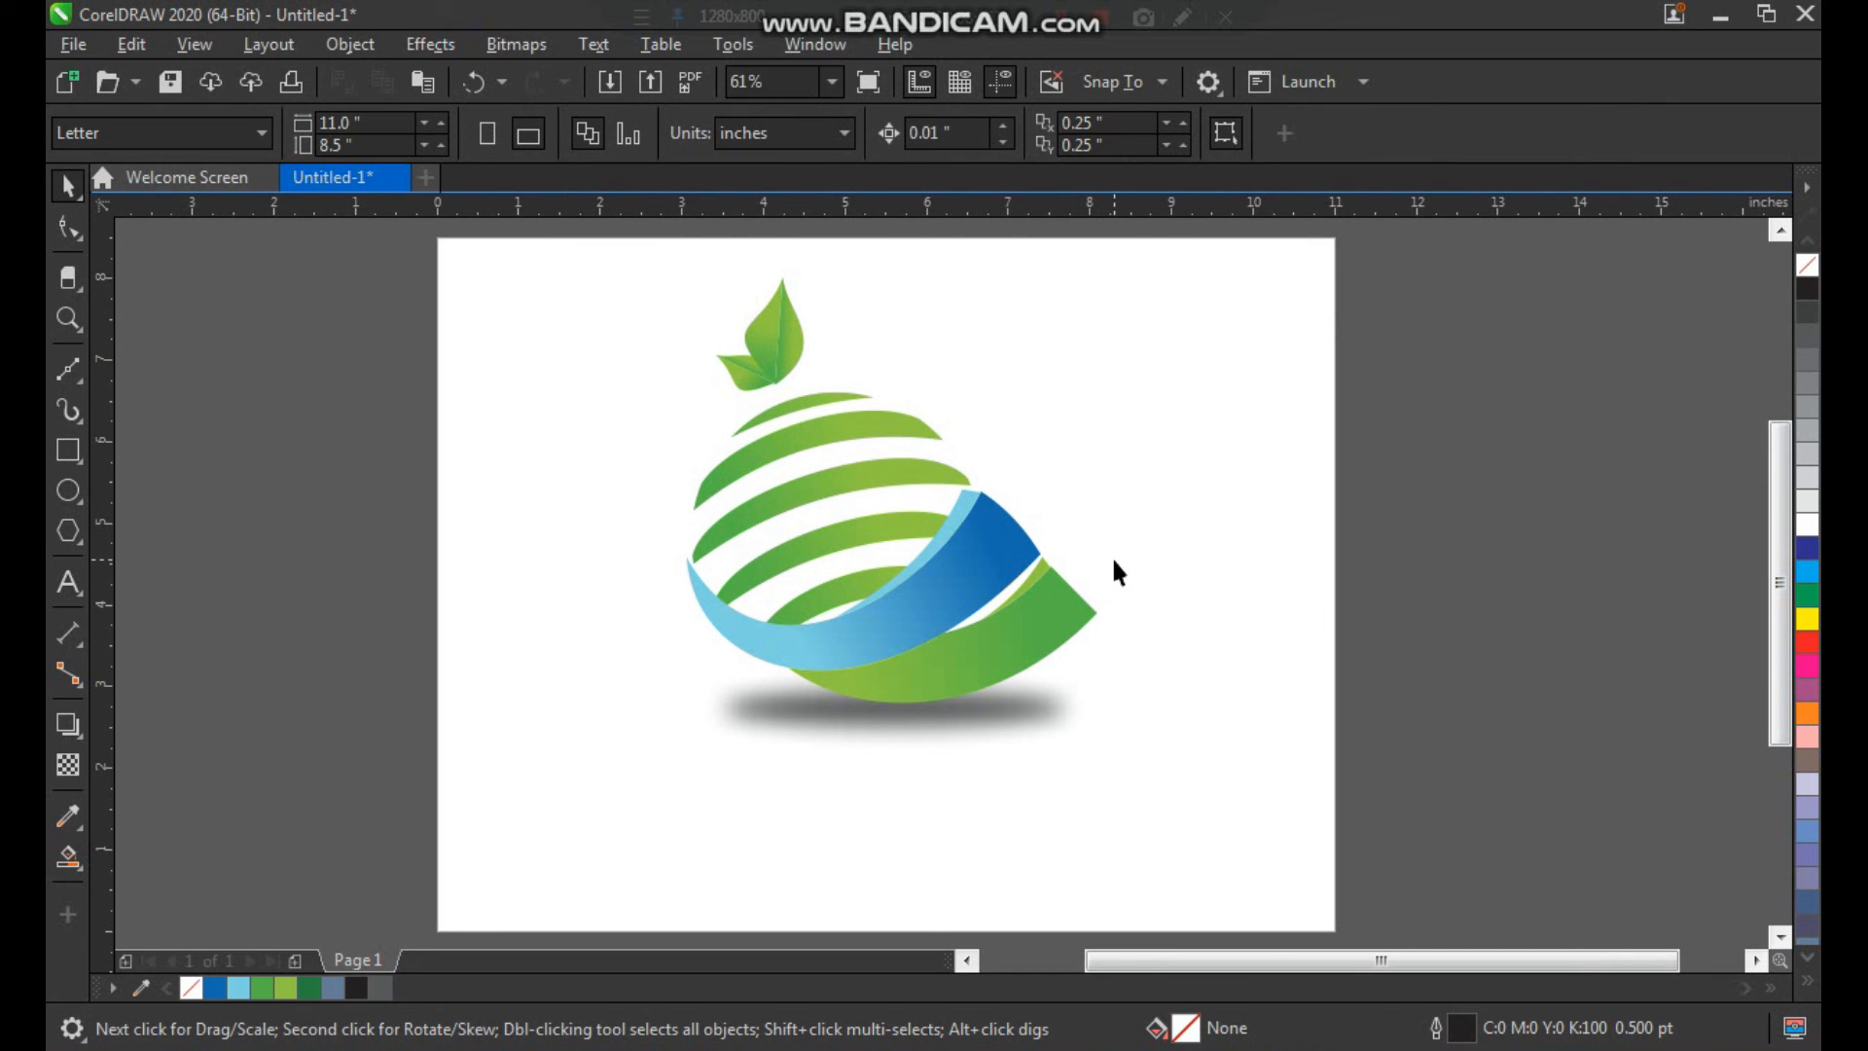